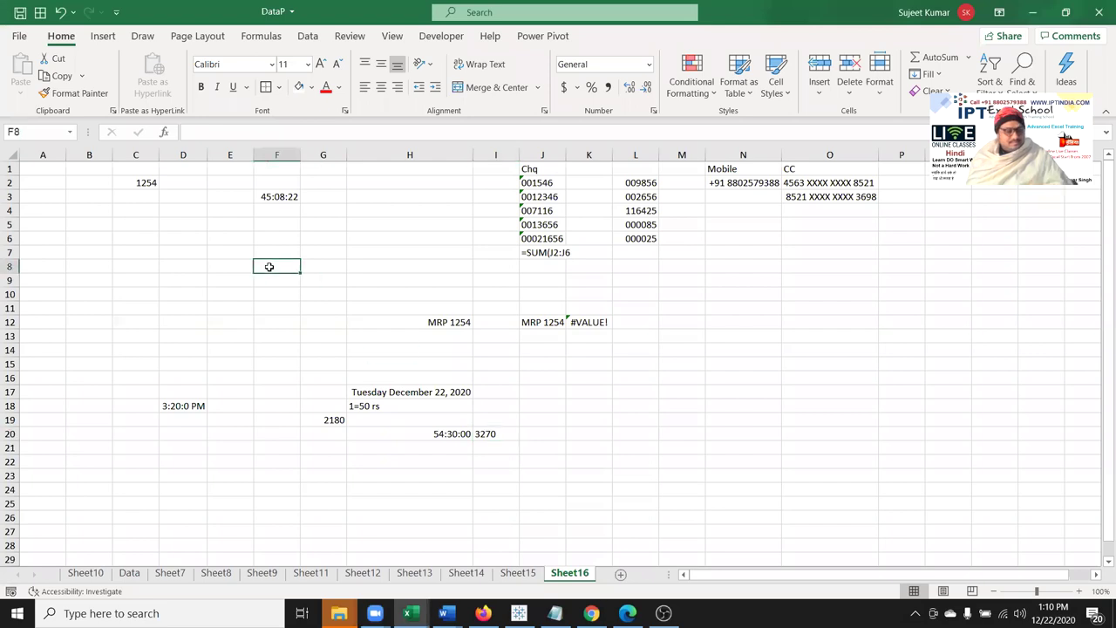
- Select cell E8 on Sheet16, then create a new blank workbook with Ctrl+N
left_click(212, 270)
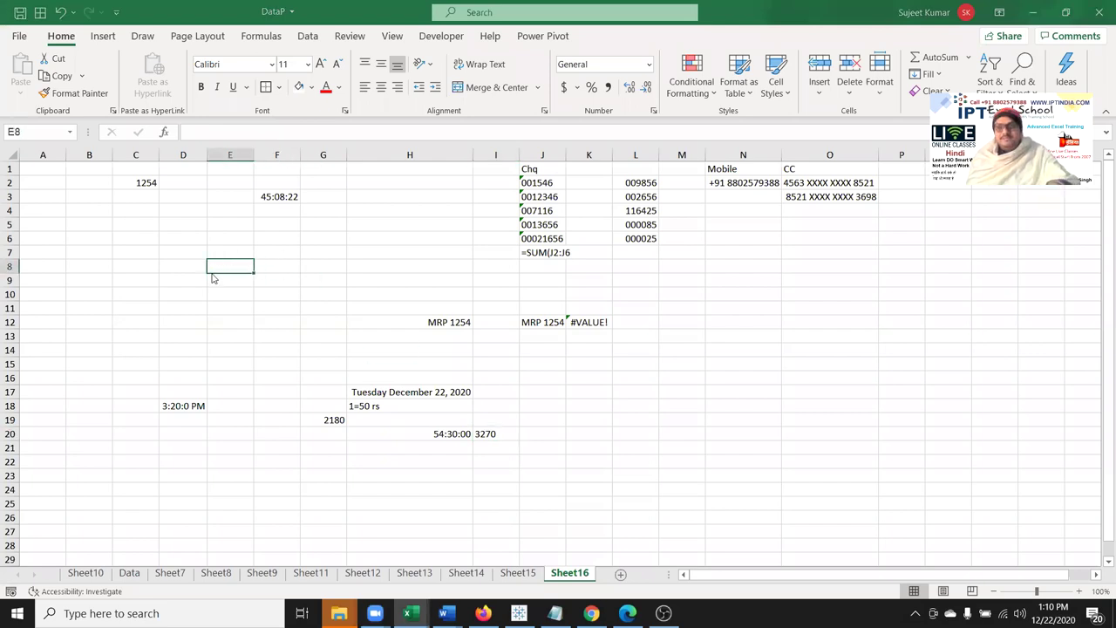
key("ctrl+n")
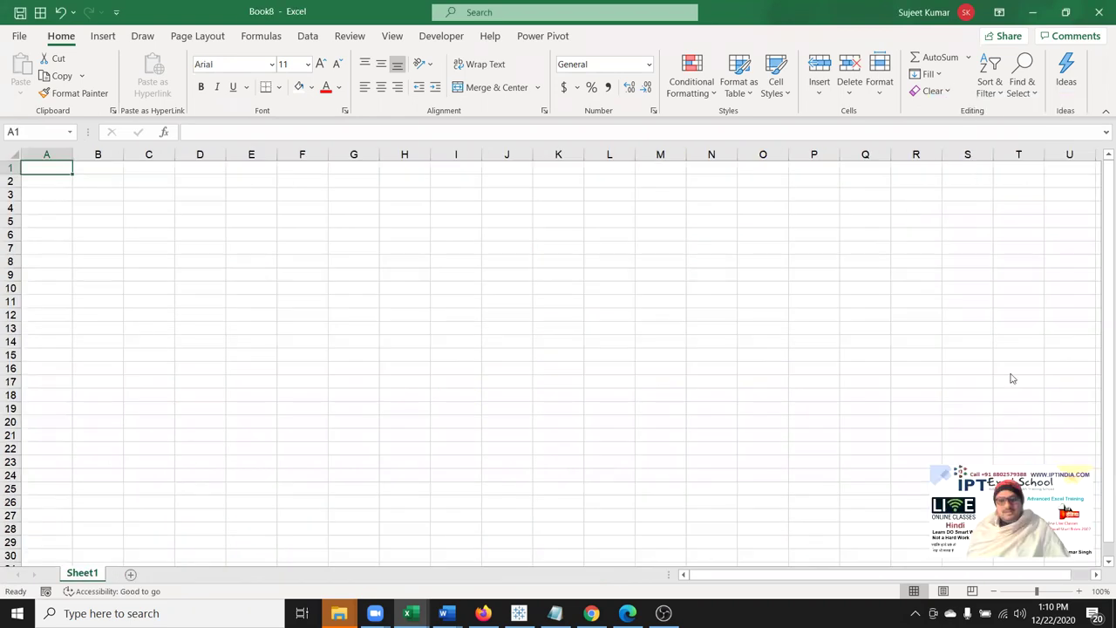
- Enter the header 'Name' in A1 and the first name 'Pune' in A2
left_click(47, 196)
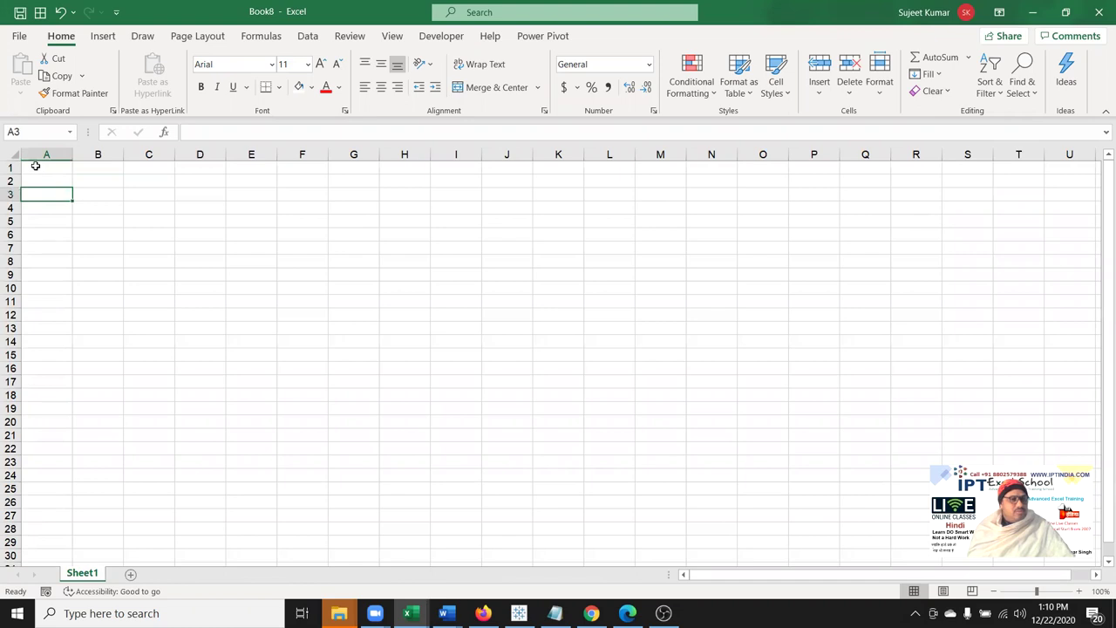
left_click(42, 168)
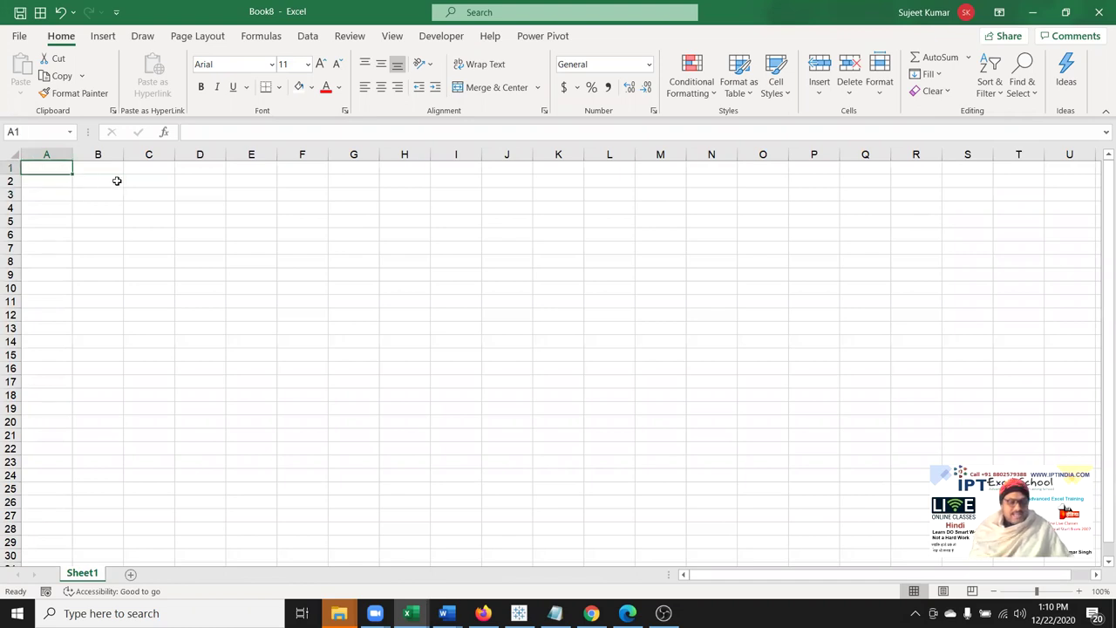
type("Name")
key("Return")
type("Pune")
key("Return")
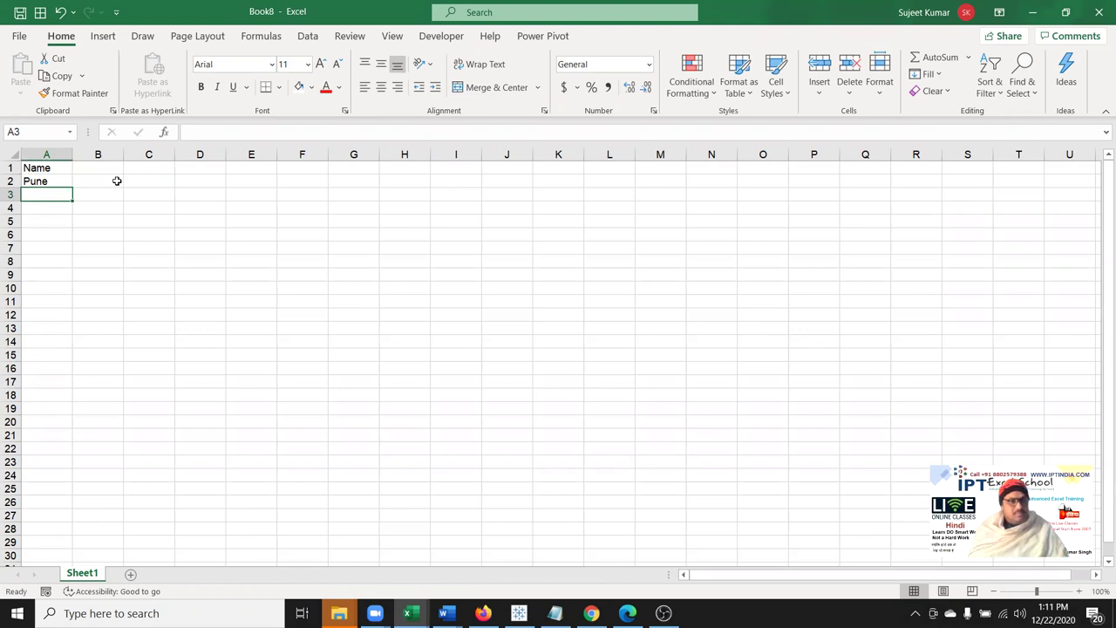
- Correct A2 to 'Puja' and fill the names down to A24
left_click(60, 180)
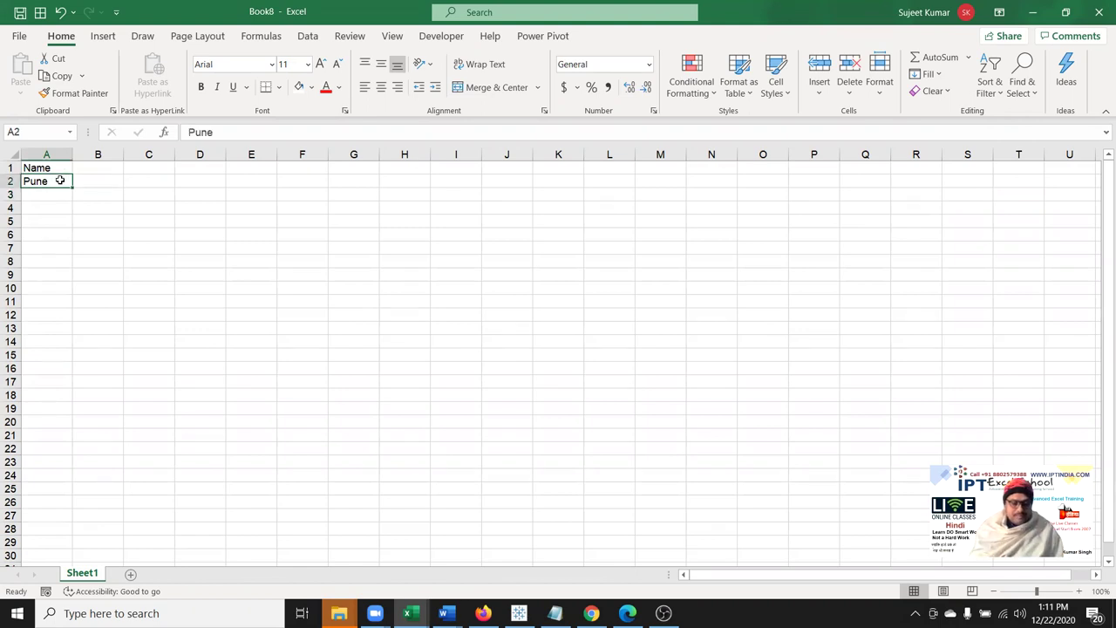
type("Puja")
key("Return")
left_click(66, 180)
left_click_drag(74, 184, 73, 478)
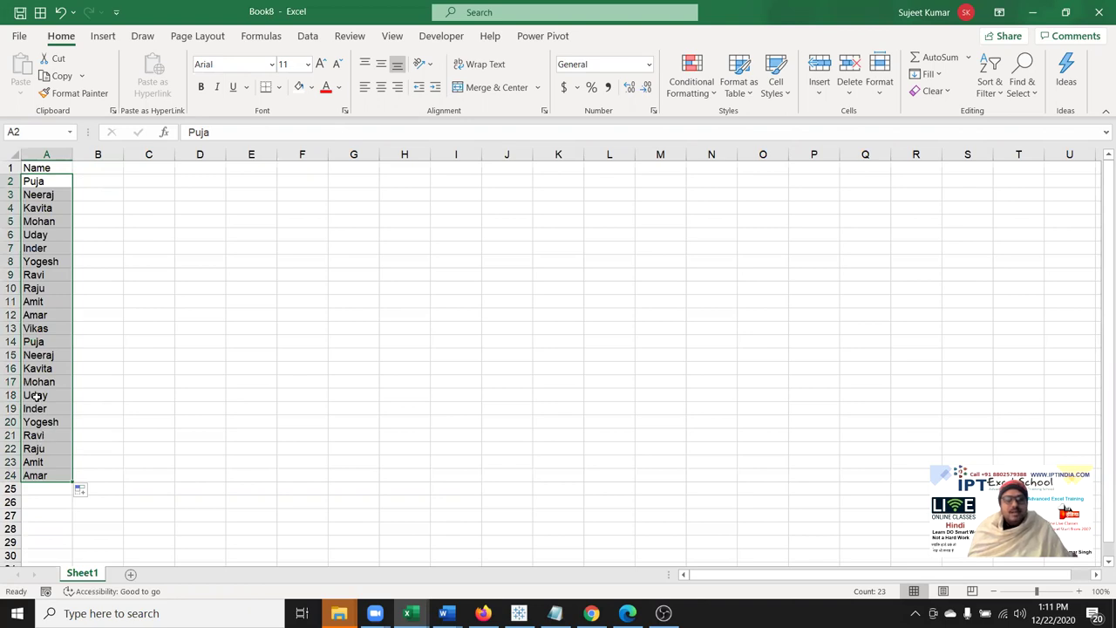
- Lengthen the seventh name in A7 by appending 'eet Sharma'
left_click(57, 259)
left_click(54, 251)
double_click(54, 250)
type("ee")
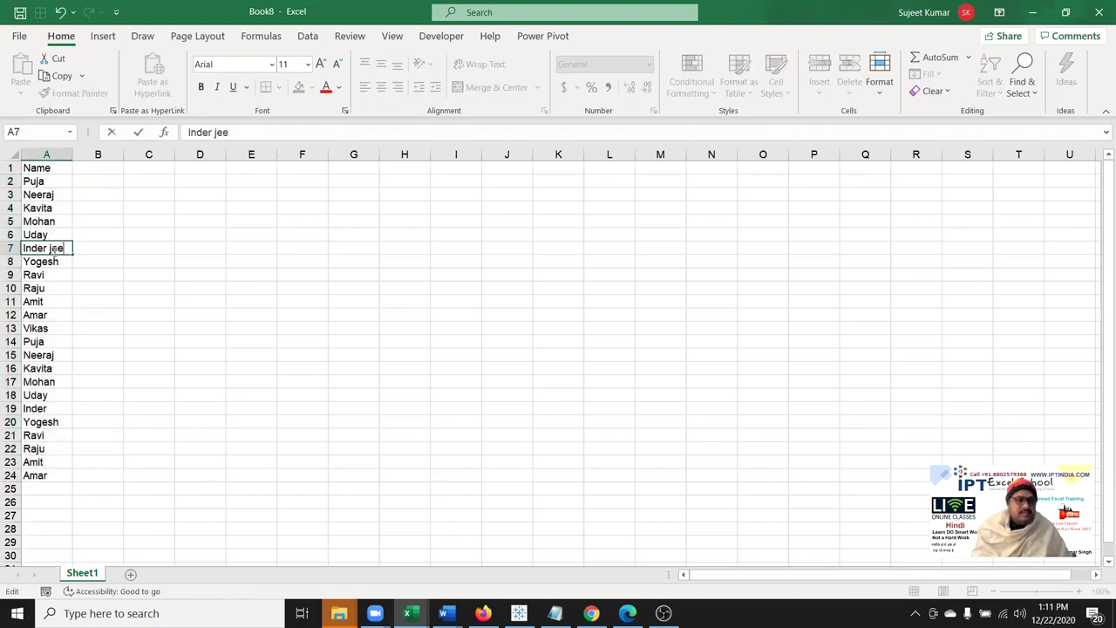
type("t Sharma")
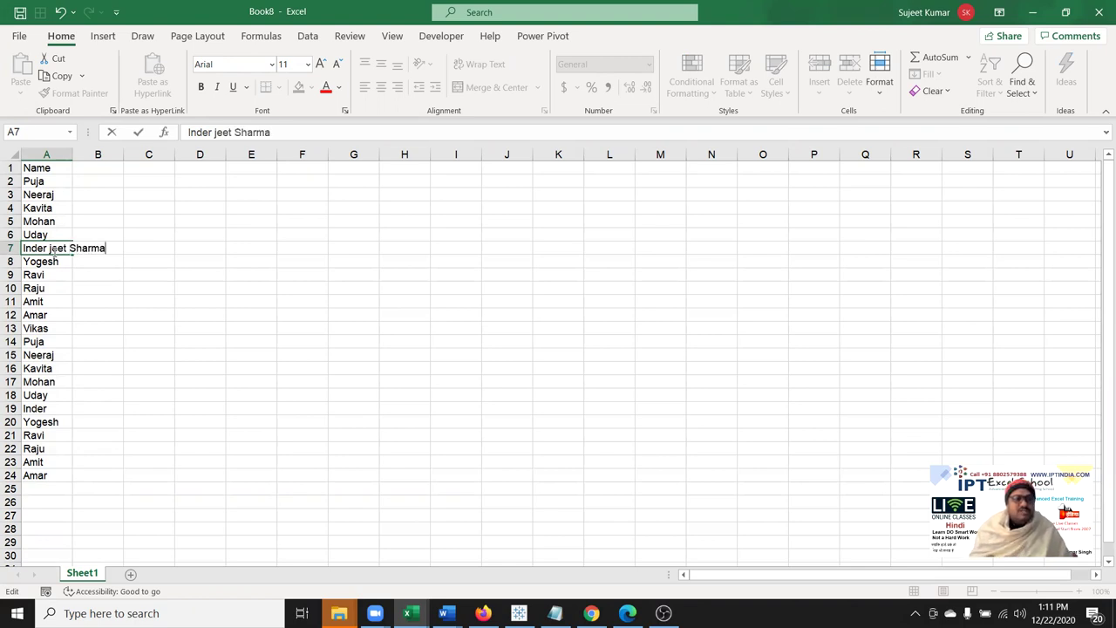
left_click(99, 228)
- Autofit column A to the longest name and review the names in A2:A24
left_click(74, 157)
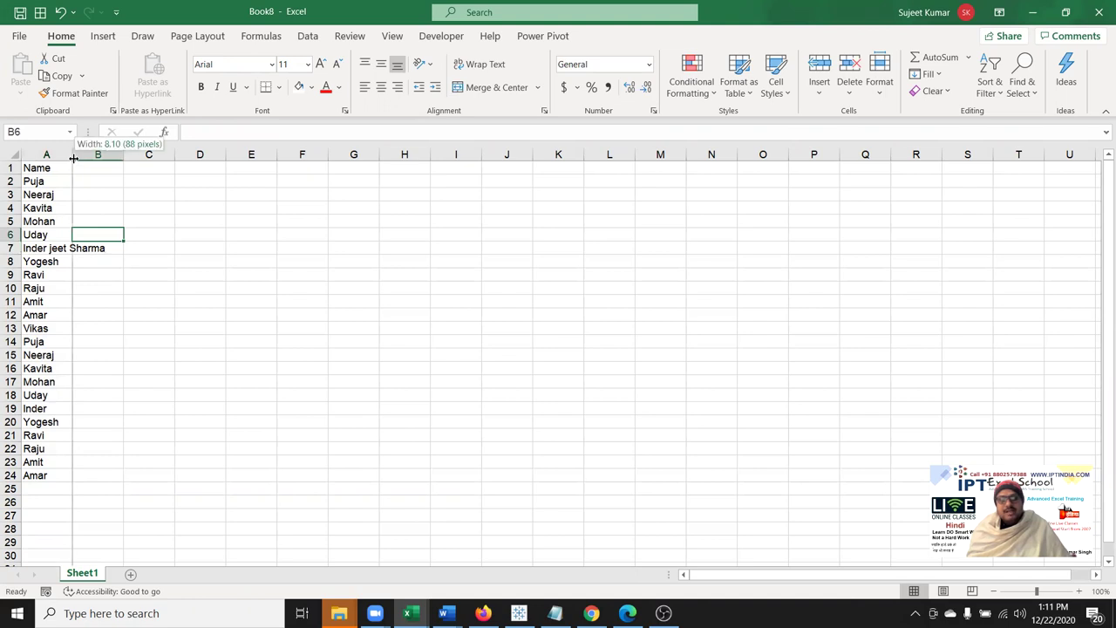
double_click(73, 157)
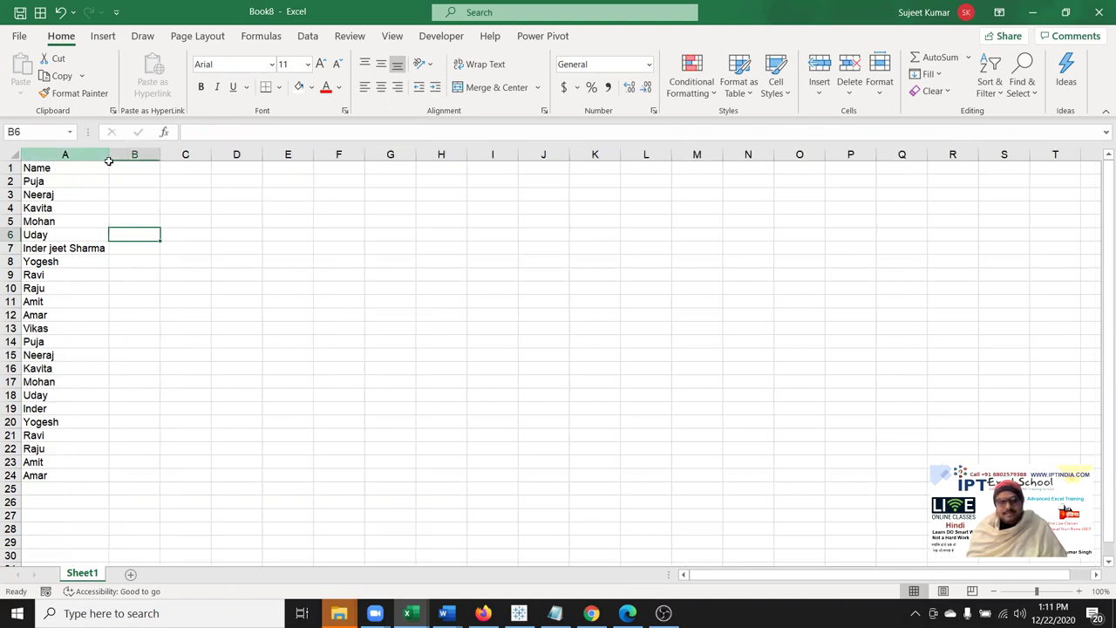
left_click(176, 177)
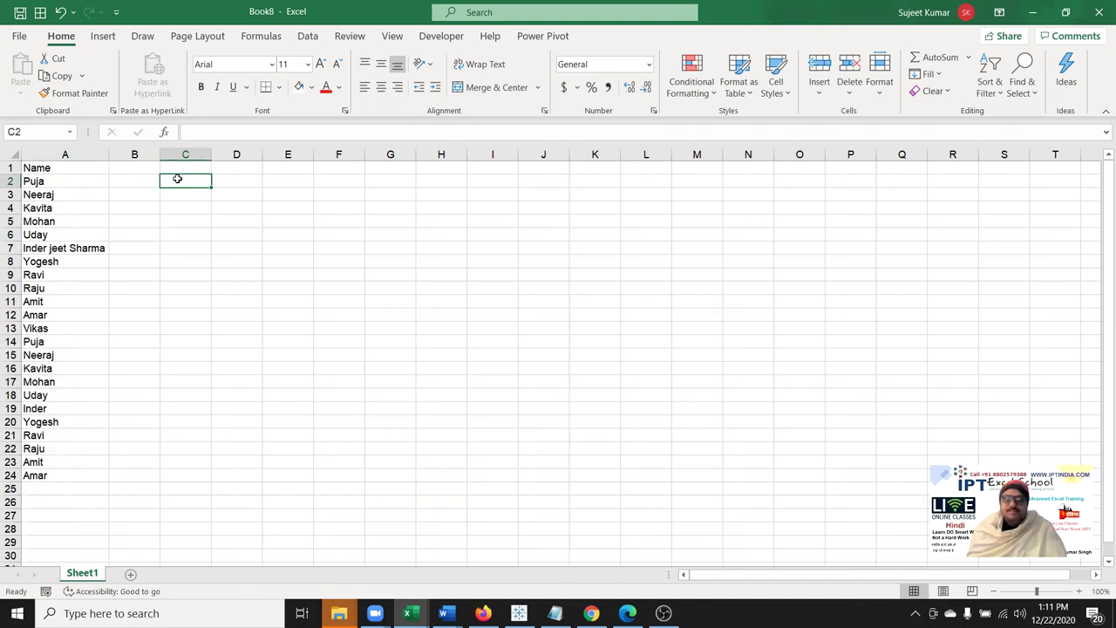
left_click_drag(74, 180, 65, 480)
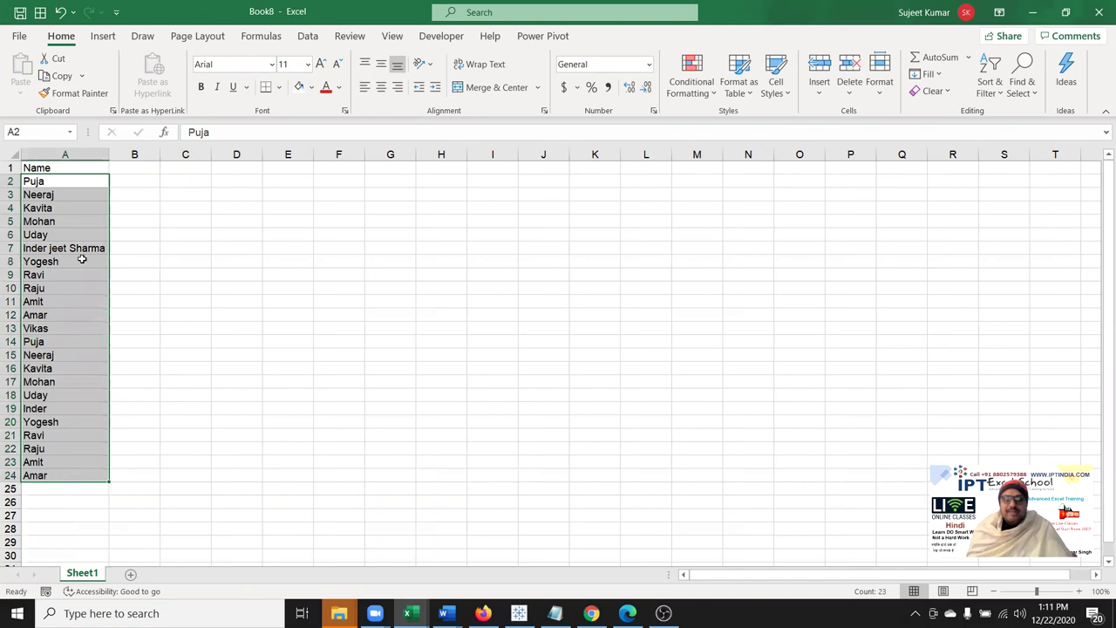
left_click(80, 248)
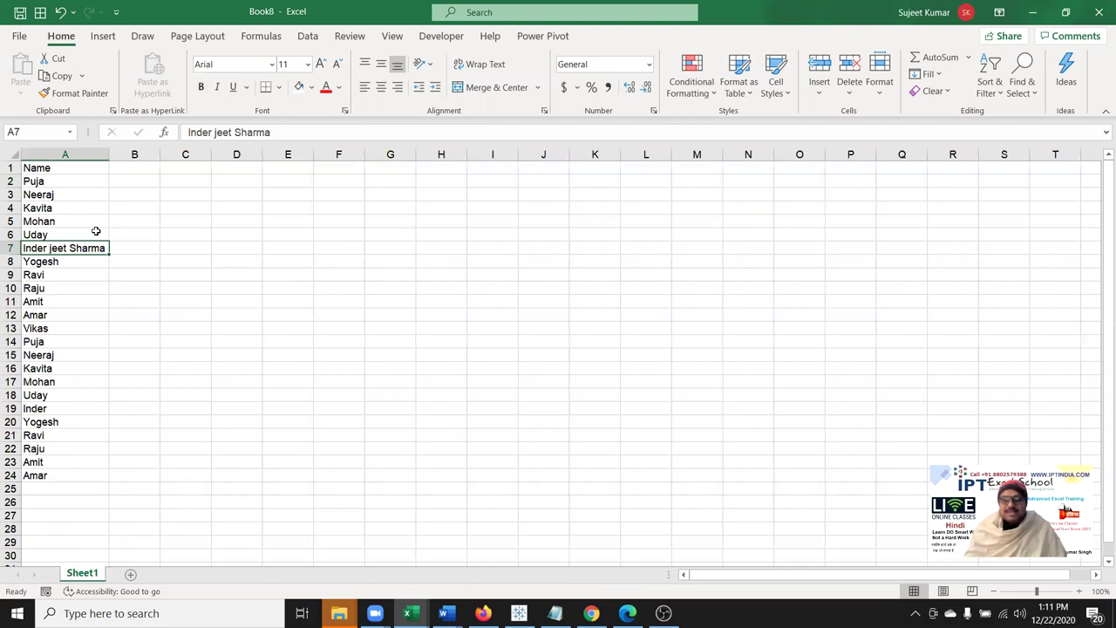
- Enter =LEN(A2) in B2 and copy it down to B24
left_click(124, 182)
type("=")
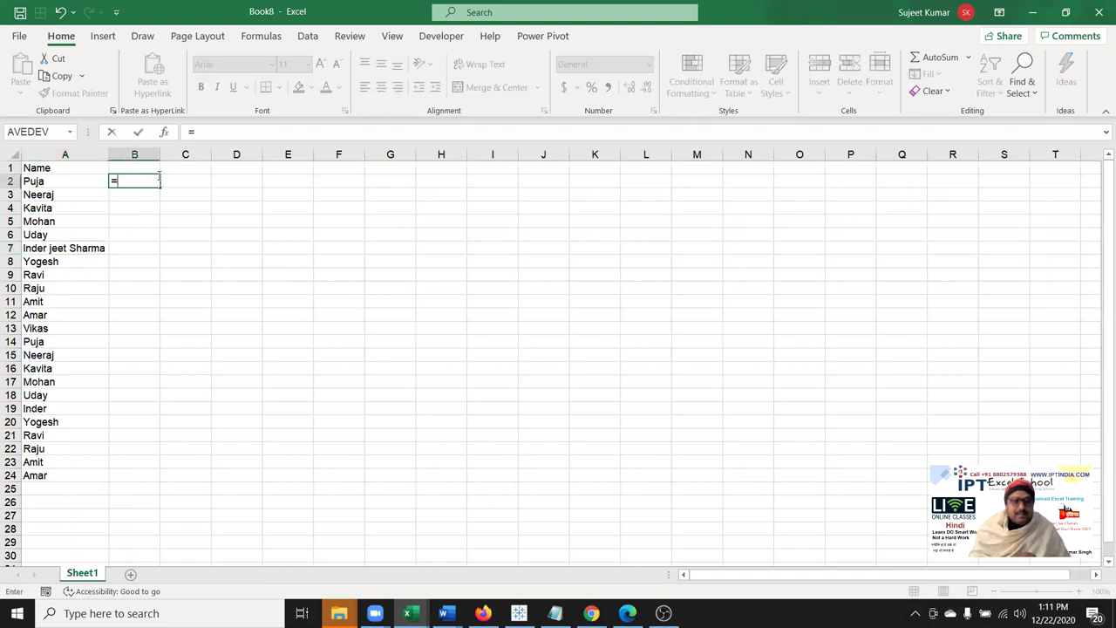
type("len")
key("Tab")
key("Left")
key("Return")
left_click(156, 179)
left_click_drag(157, 188, 176, 473)
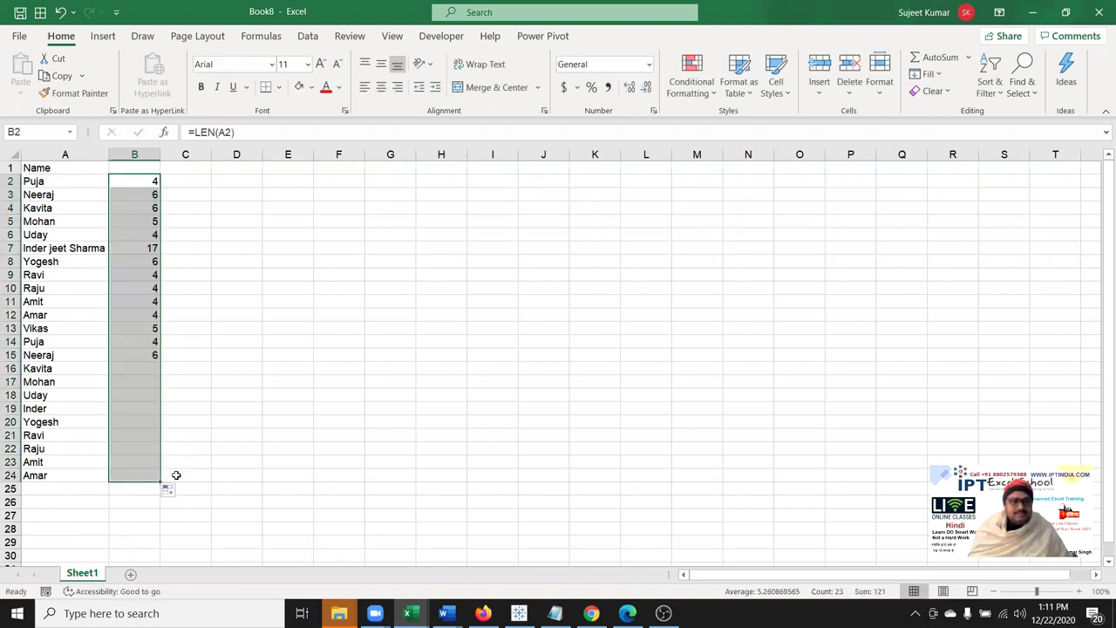
left_click(200, 181)
- Enter =MAX(B2:B24) in C2, giving the longest length 17
type("=m")
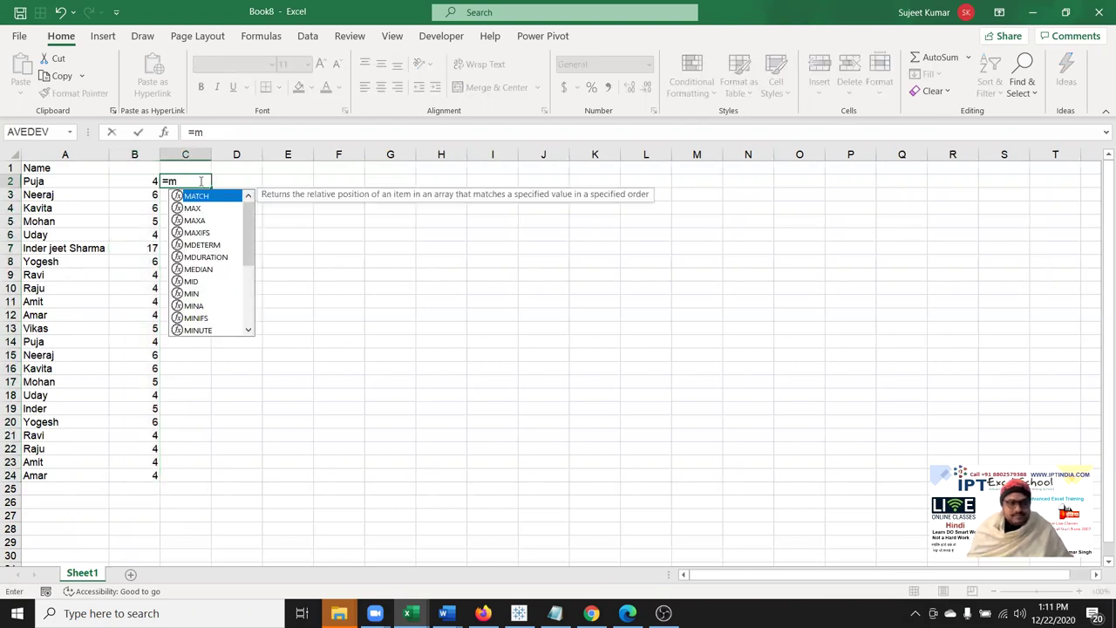
key("Down")
key("Tab")
left_click_drag(139, 181, 140, 475)
key("Return")
left_click(201, 181)
key("Right")
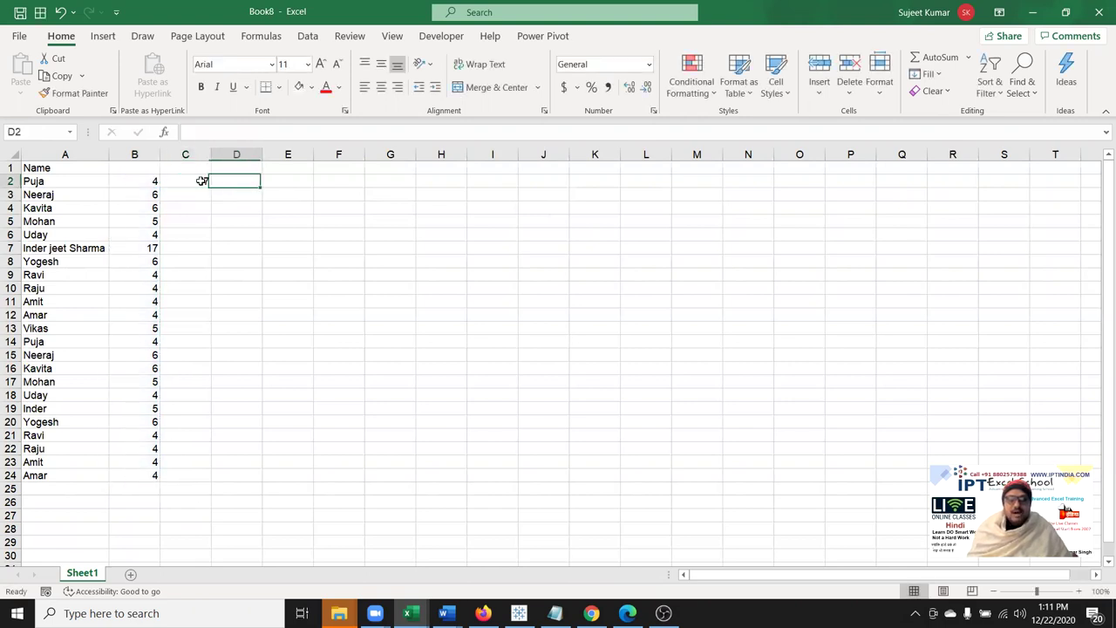
- Enter =MATCH(C2,B2:B24) in D2 to get the position of that length
type("=m")
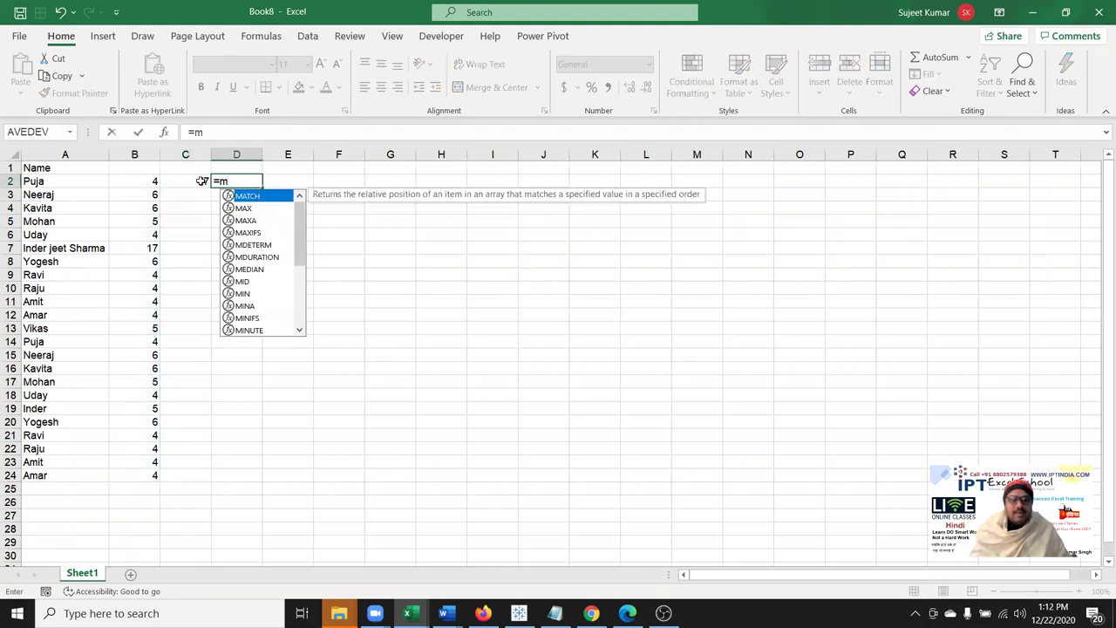
key("Tab")
left_click(202, 181)
type(",")
left_click(151, 179)
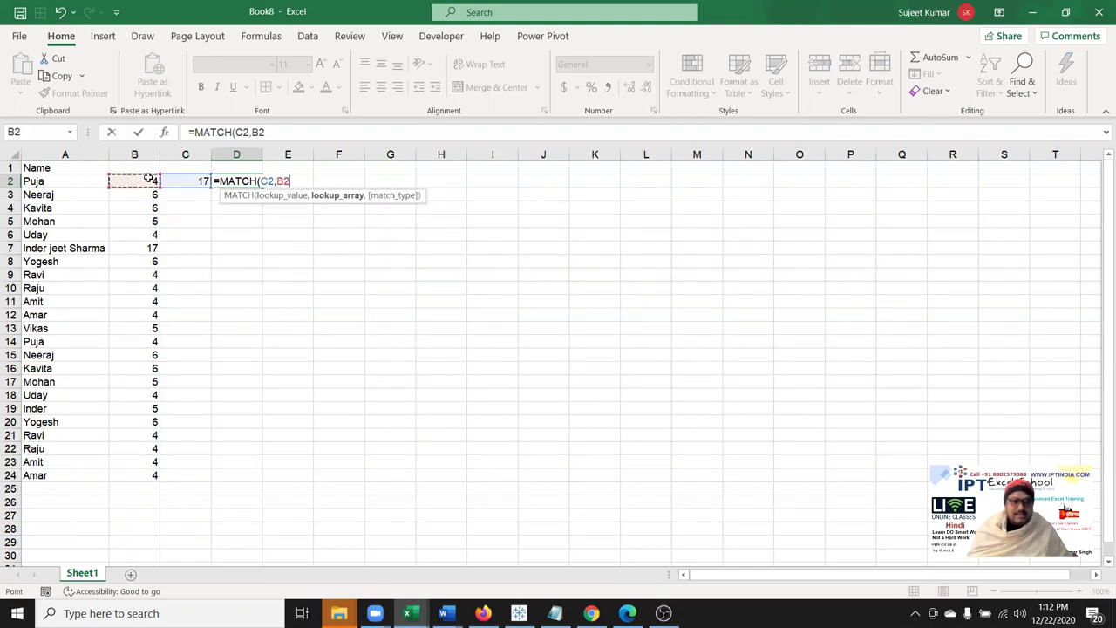
key("ctrl+shift+Down")
key("Return")
key("Up")
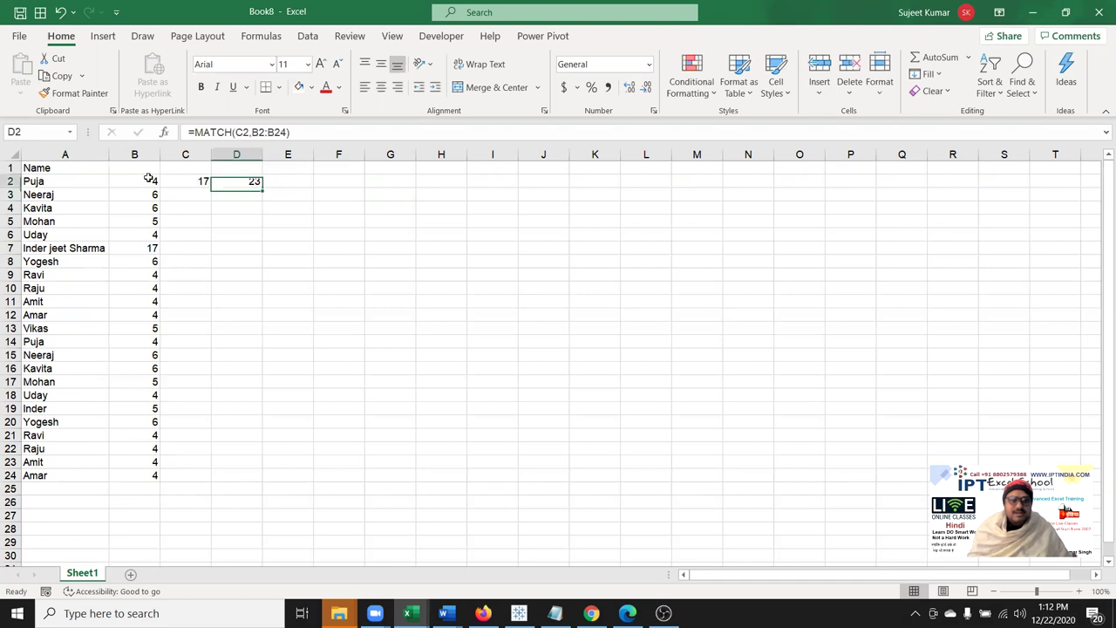
key("Right")
- Enter an INDEX formula in E2 over the names in A2:A24 using D2's position
type("=in")
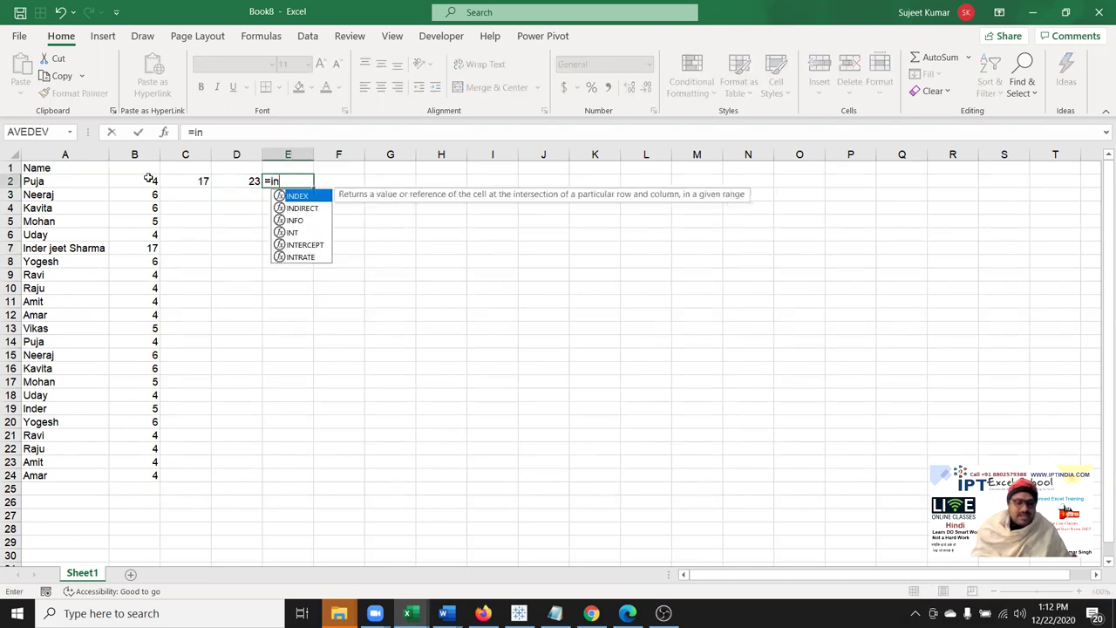
type("d")
key("Tab")
key("Left")
key("Left")
key("Left")
key("Left")
key("ctrl+shift+Down")
type(",")
key("Left")
key("Return")
key("Up")
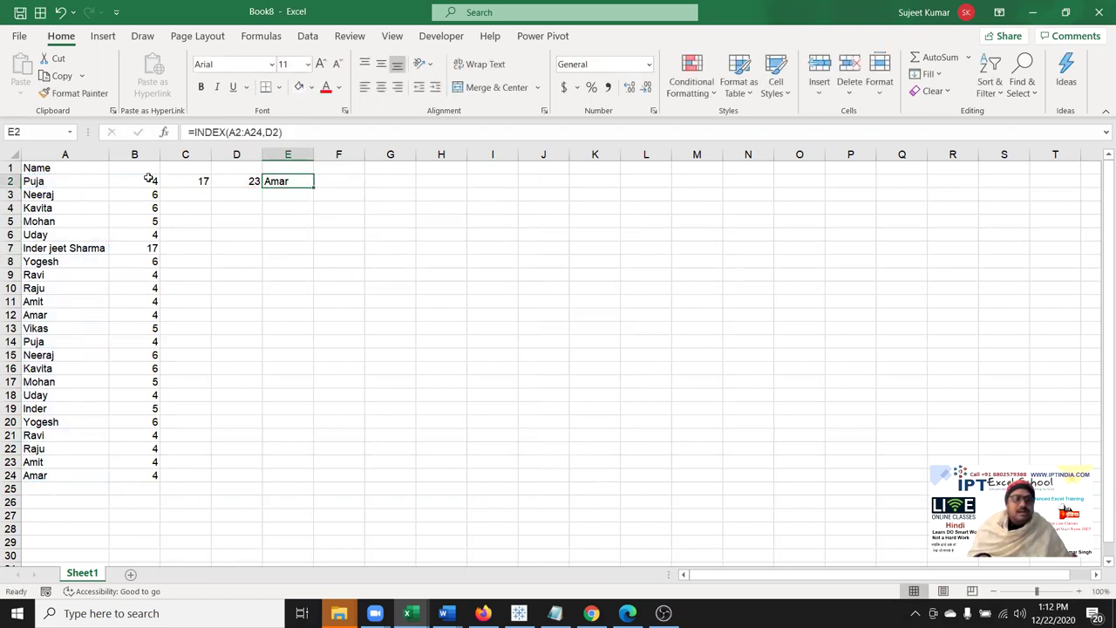
- Extend E2's INDEX range up to start at A1
double_click(288, 182)
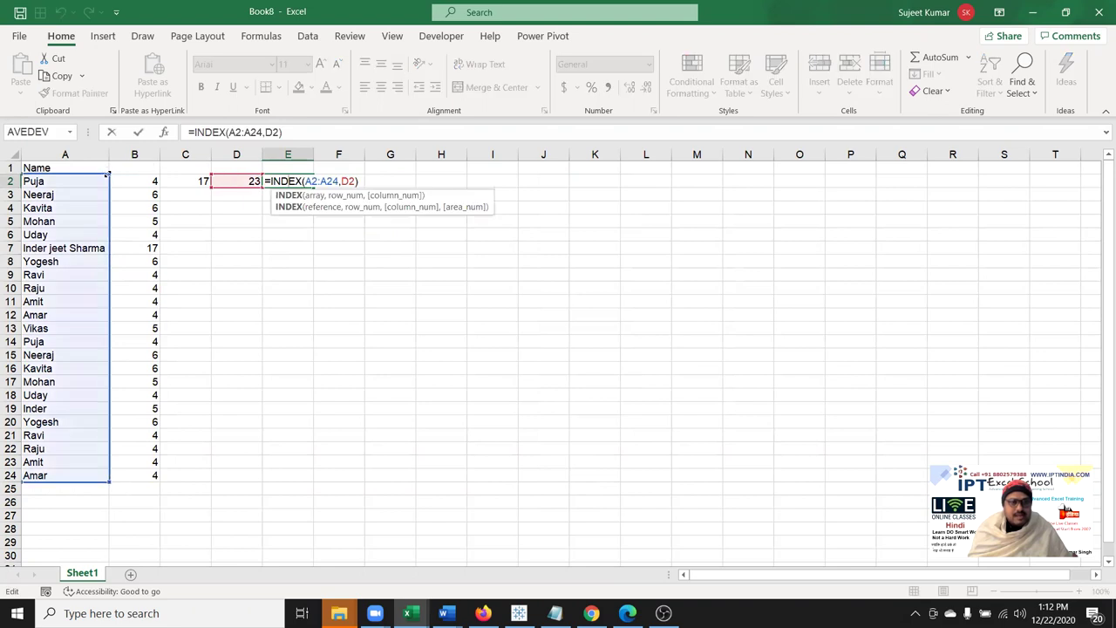
left_click_drag(109, 174, 107, 167)
key("Return")
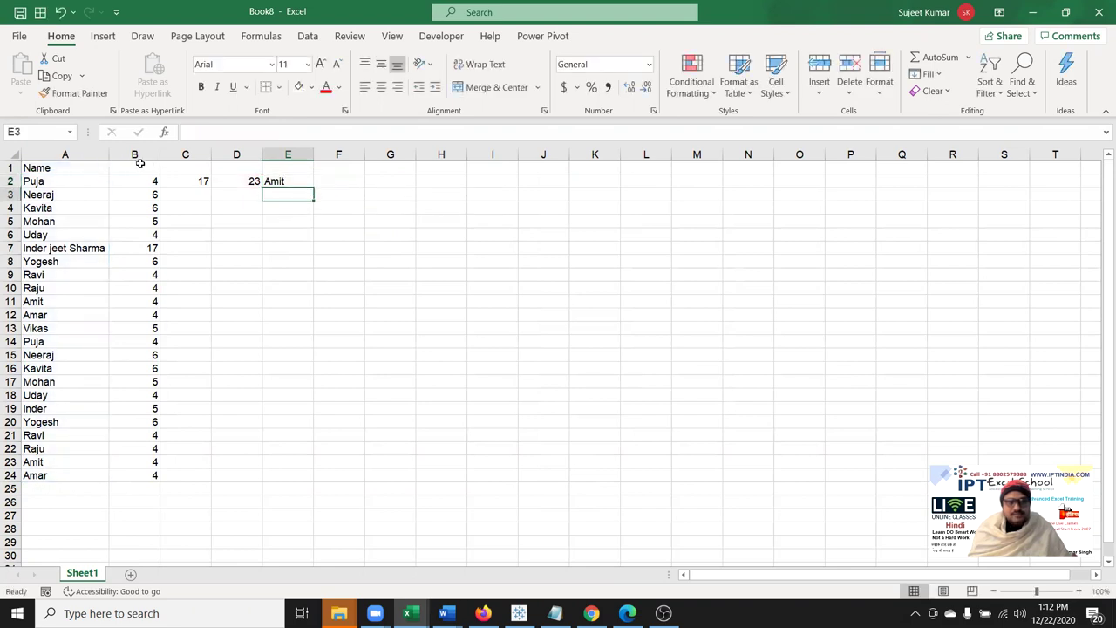
double_click(291, 180)
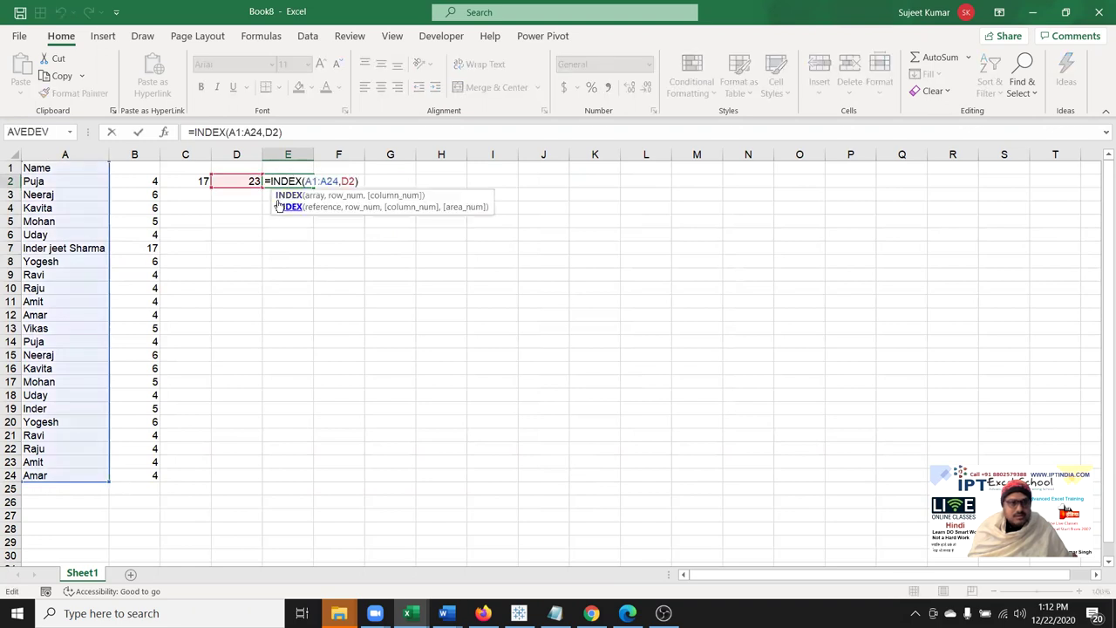
key("Escape")
- Change D2 to =MATCH(C2,B1:B24,0), returning position 7
double_click(253, 180)
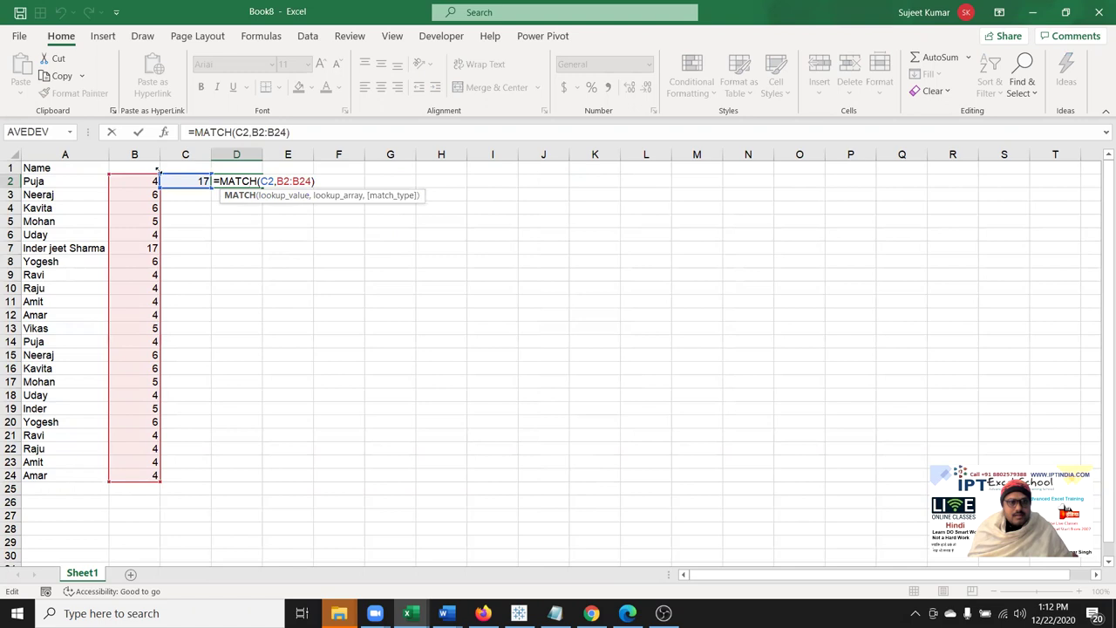
left_click_drag(110, 171, 107, 164)
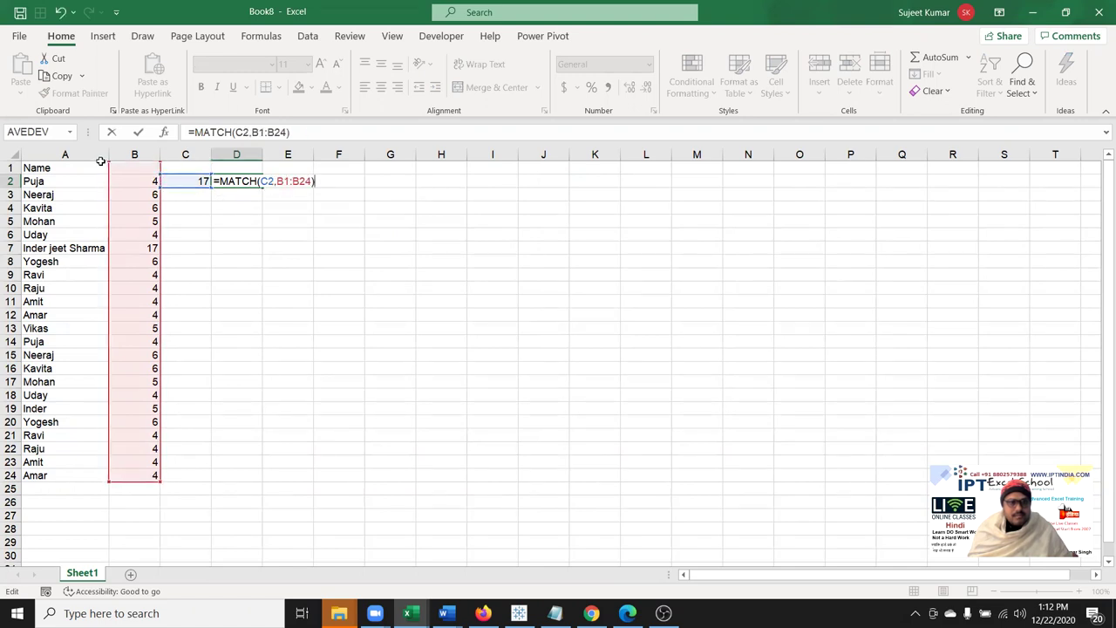
key("Return")
left_click(233, 181)
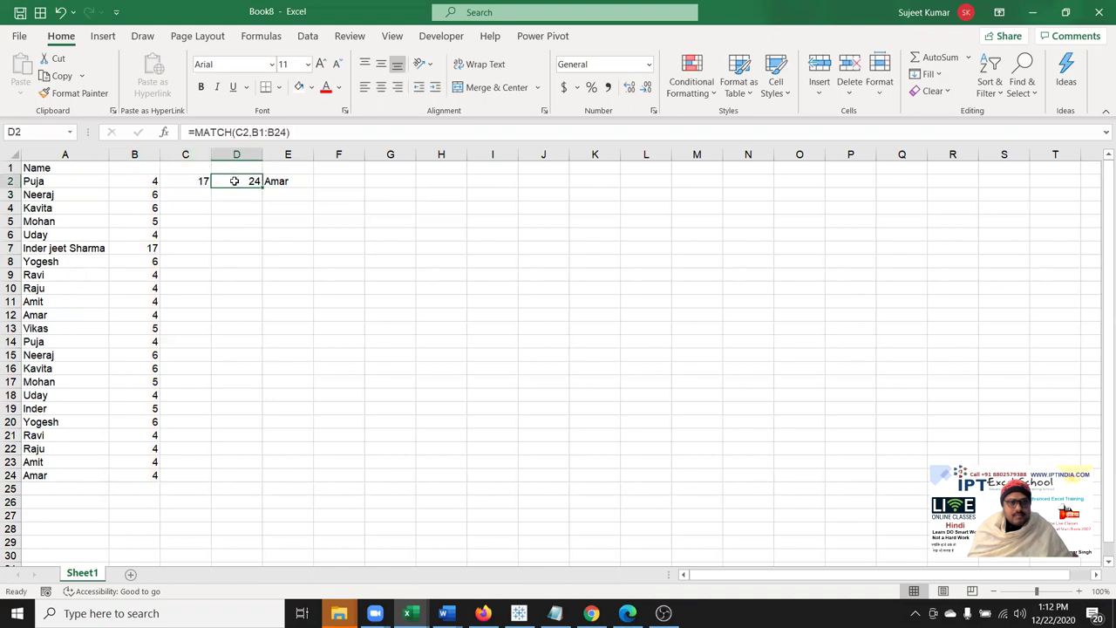
double_click(235, 182)
left_click(284, 133)
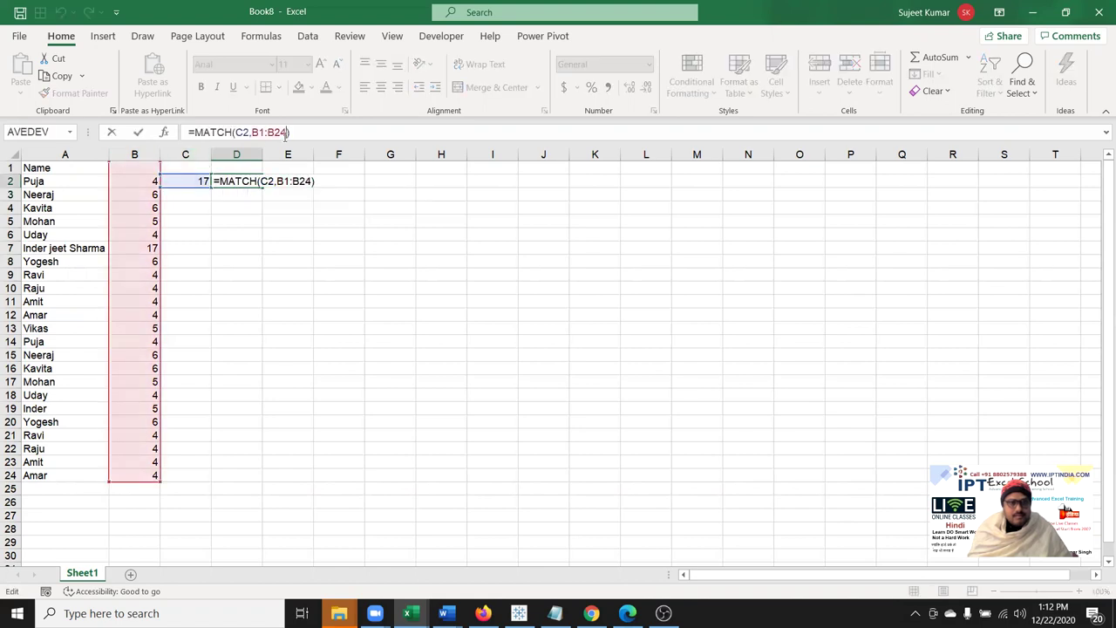
type(",0")
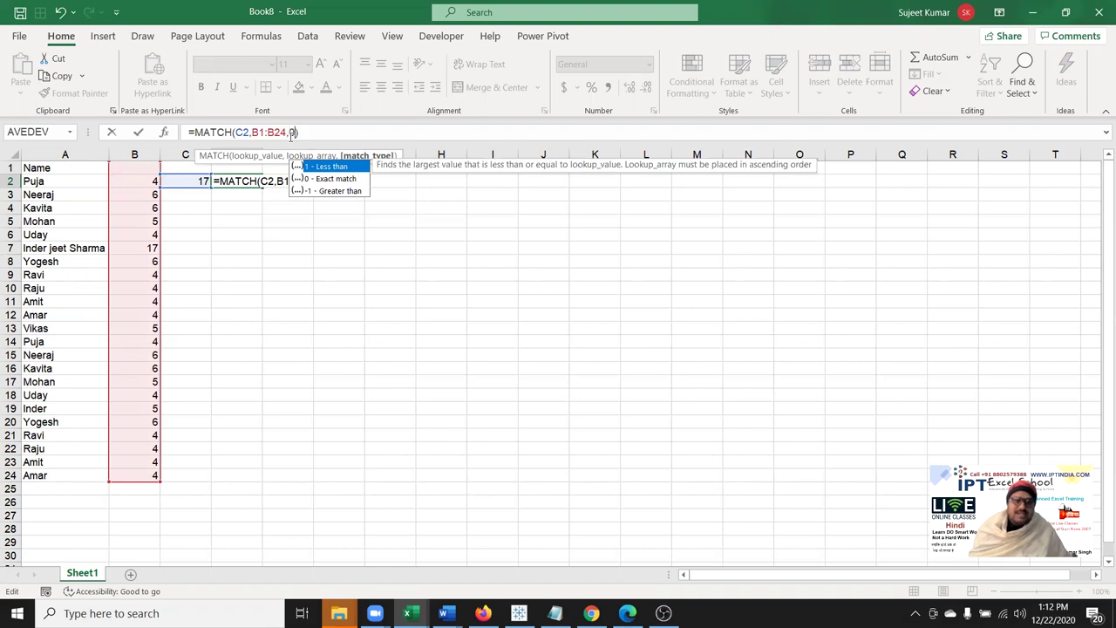
key("Return")
key("Up")
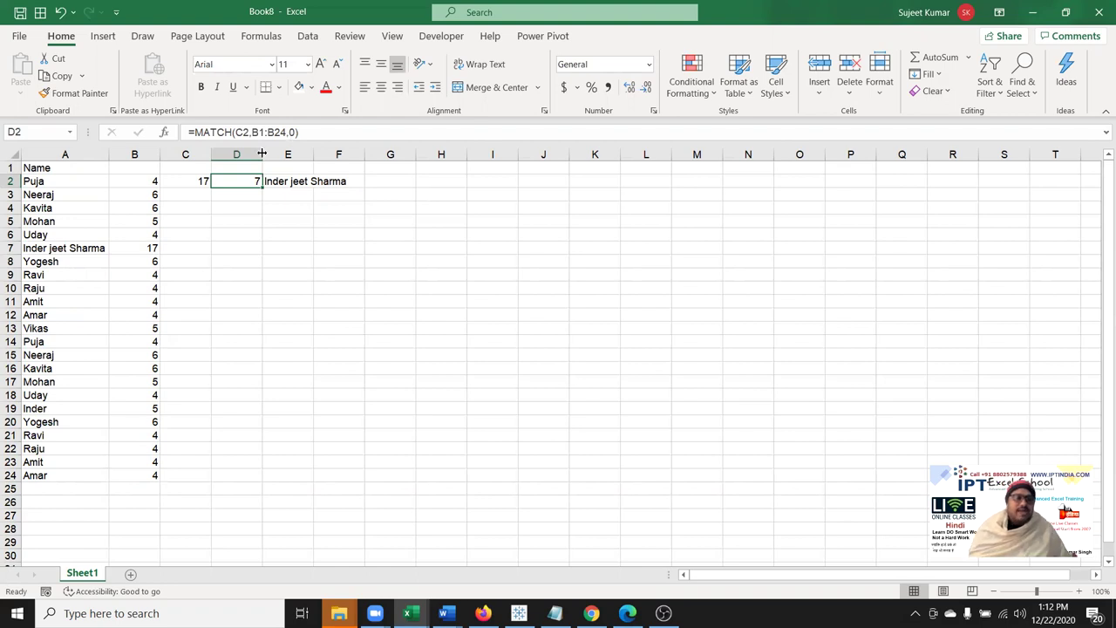
left_click(303, 206)
- Begin E4's formula as =INDEX(A1:A24,MATCH(MAX(LEN(A1:A24)
type("=")
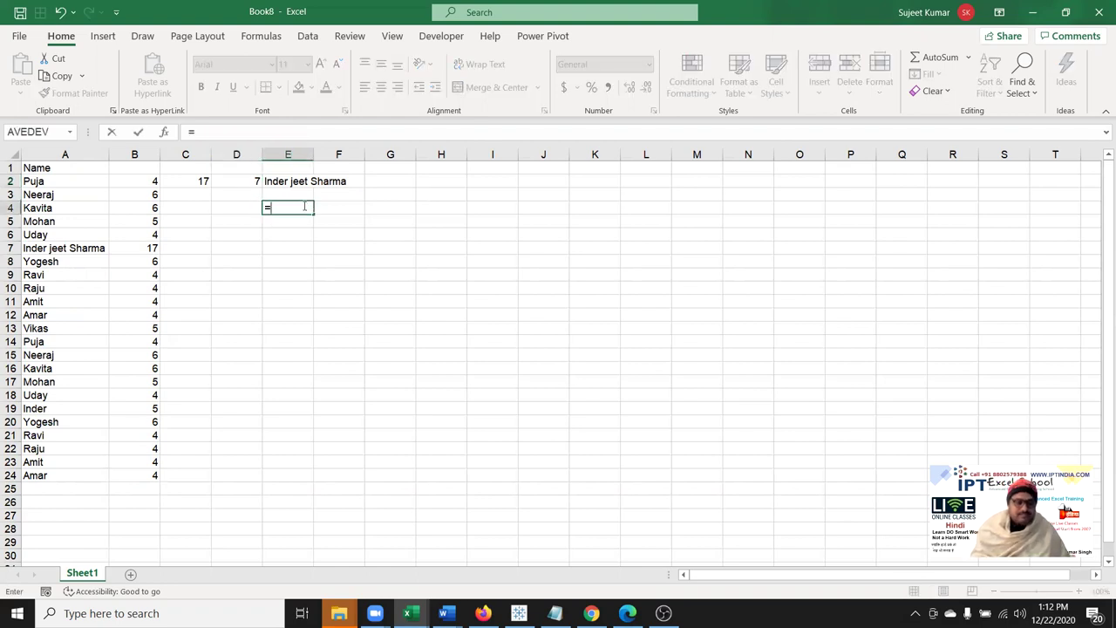
type("i")
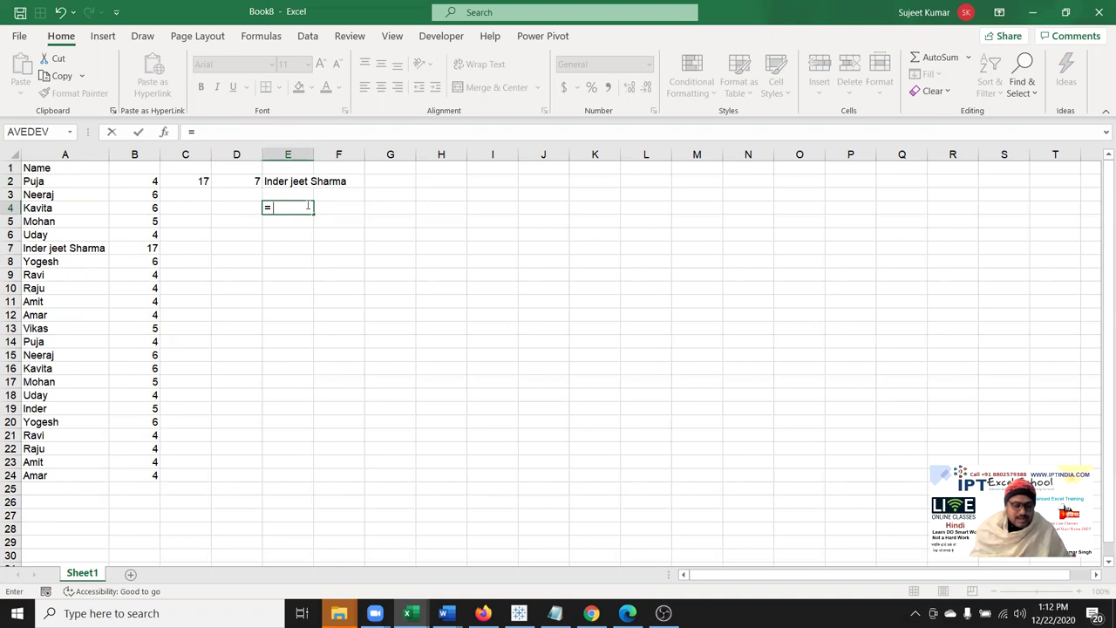
type("nd")
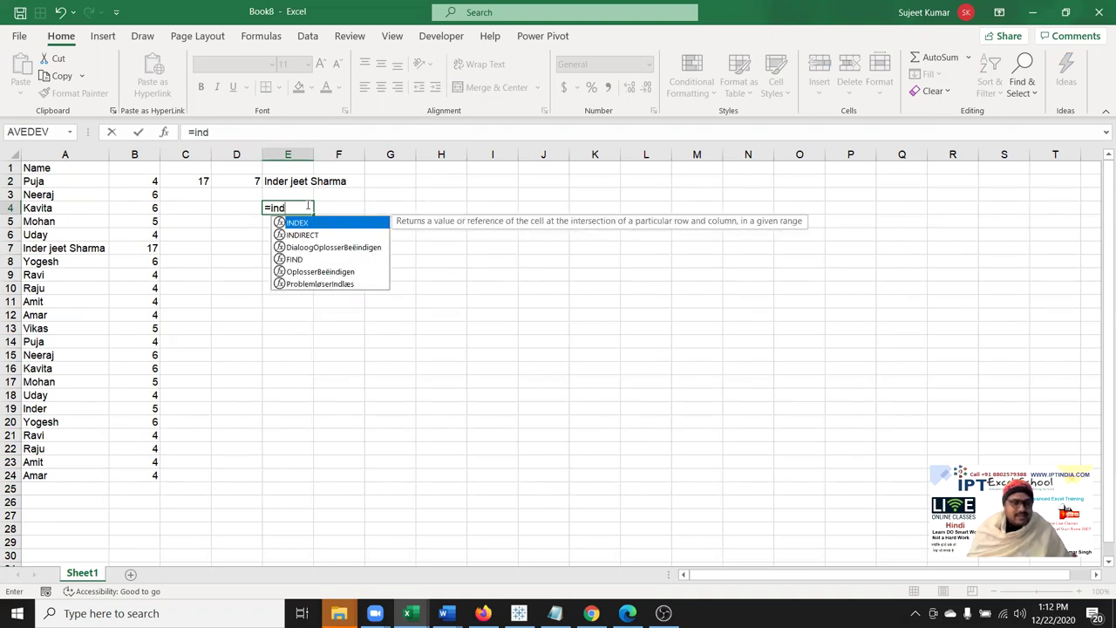
key("Tab")
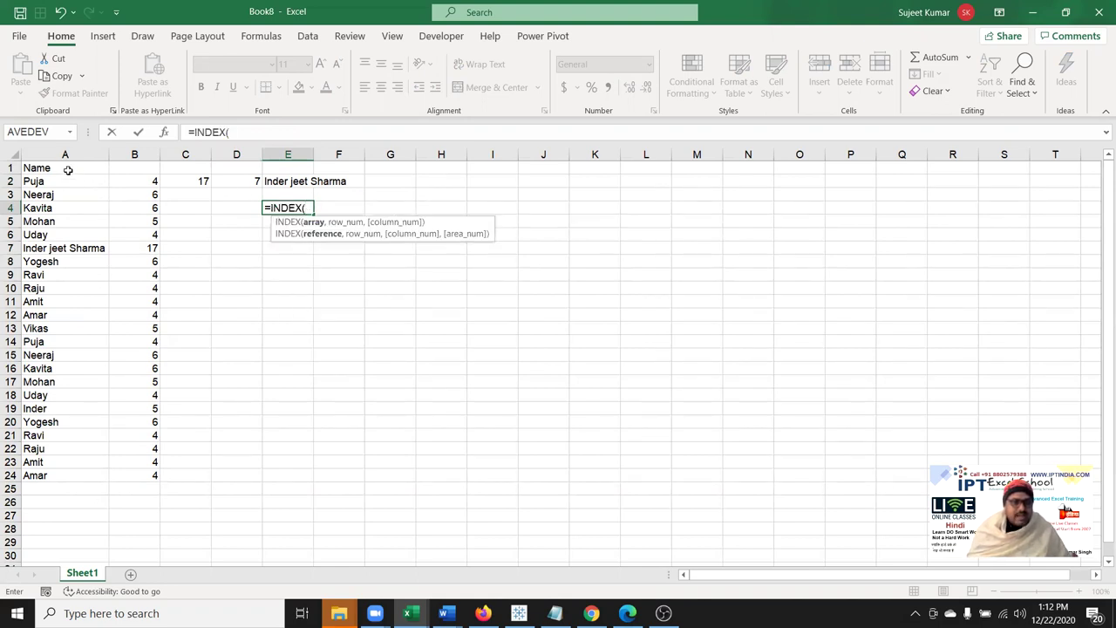
left_click_drag(67, 170, 52, 473)
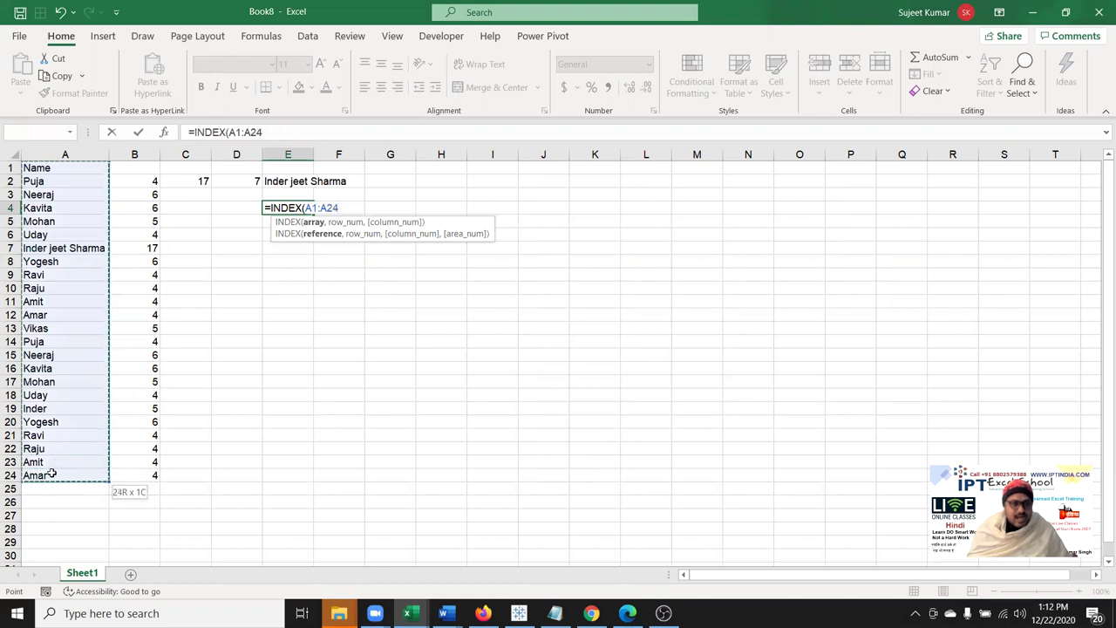
type(",")
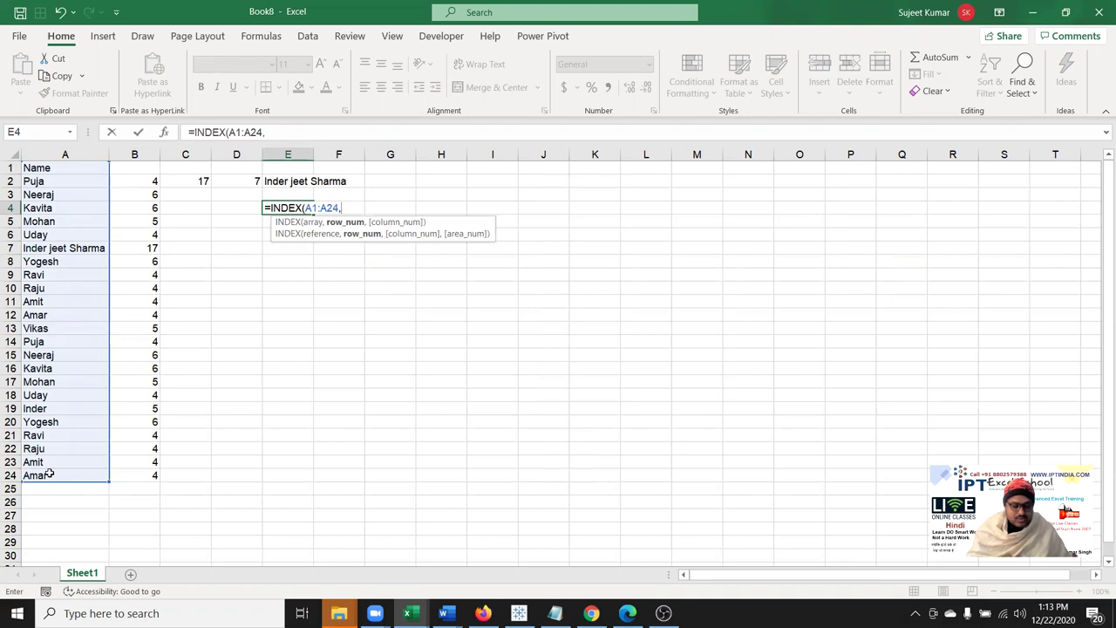
type("ma")
key("Tab")
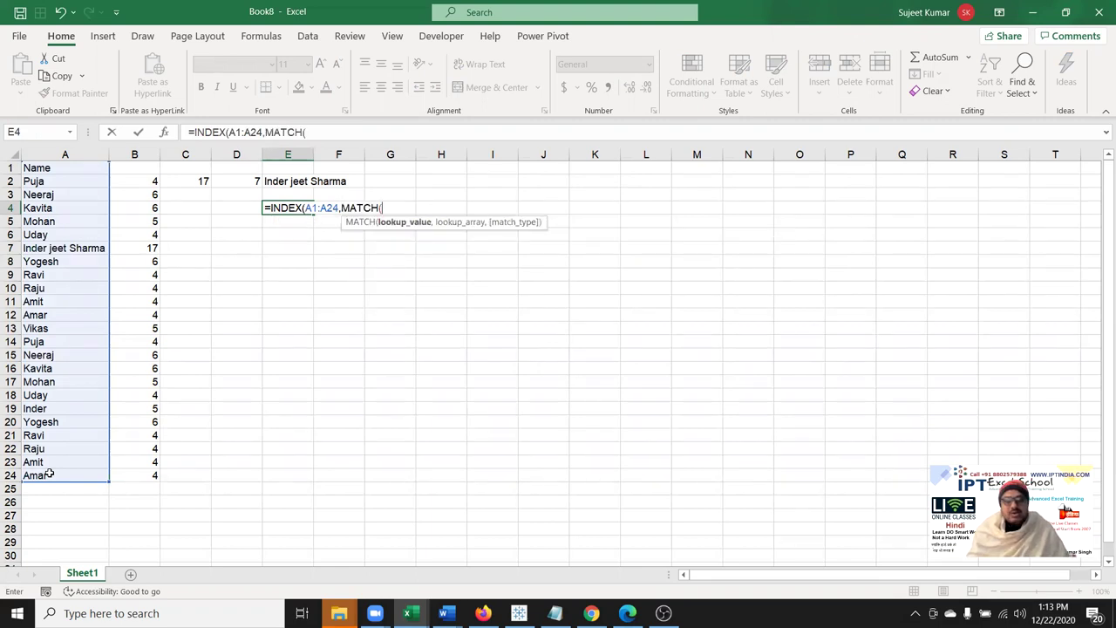
type("m")
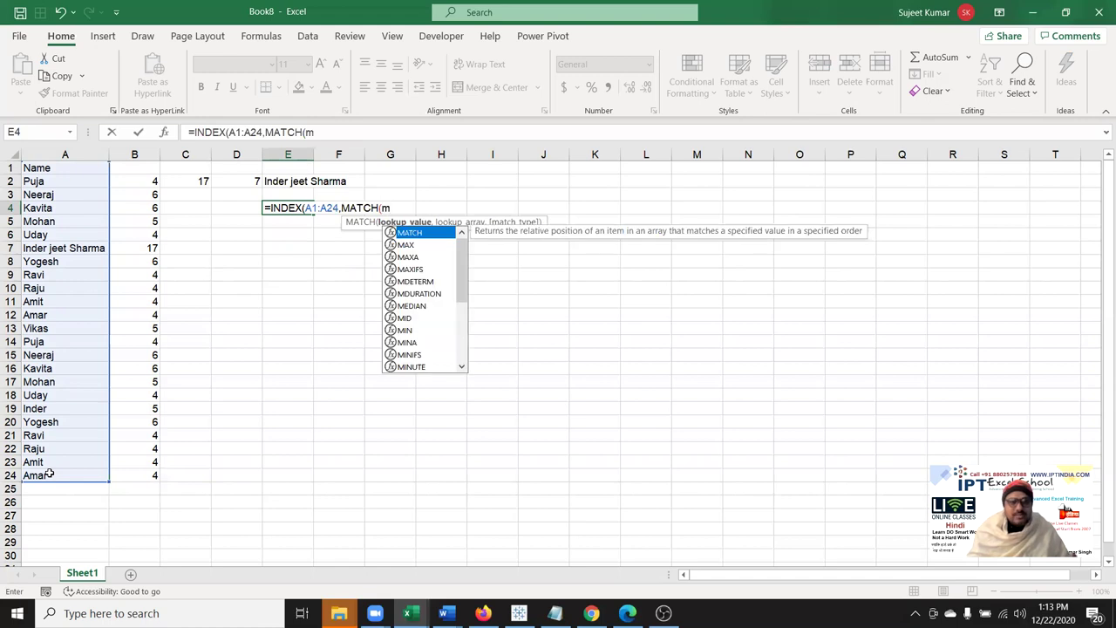
key("Down")
key("Tab")
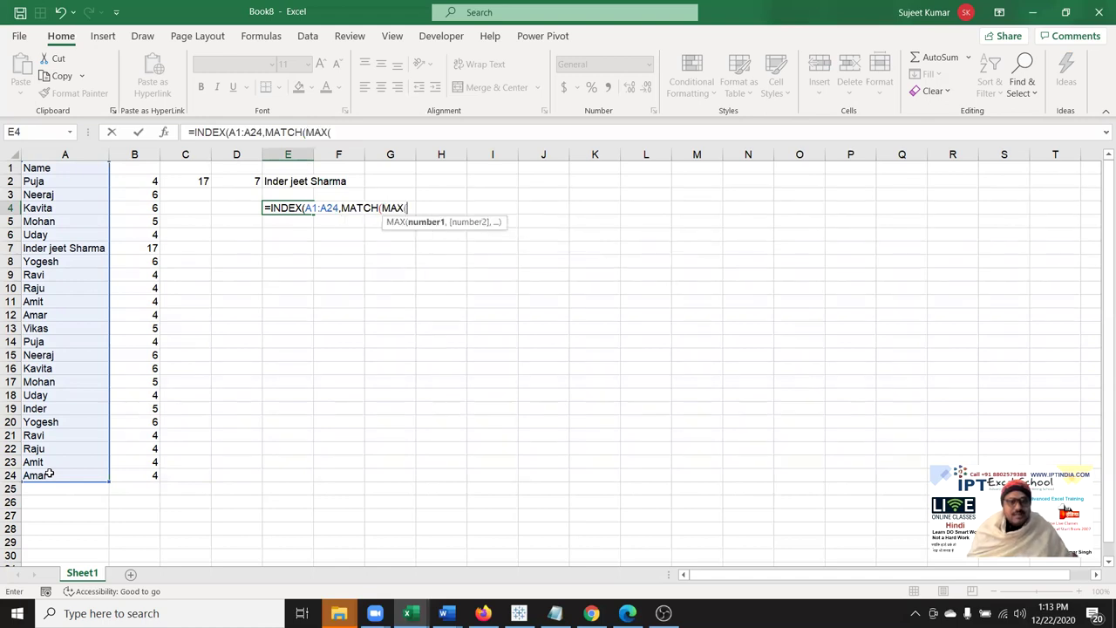
type("len")
key("Tab")
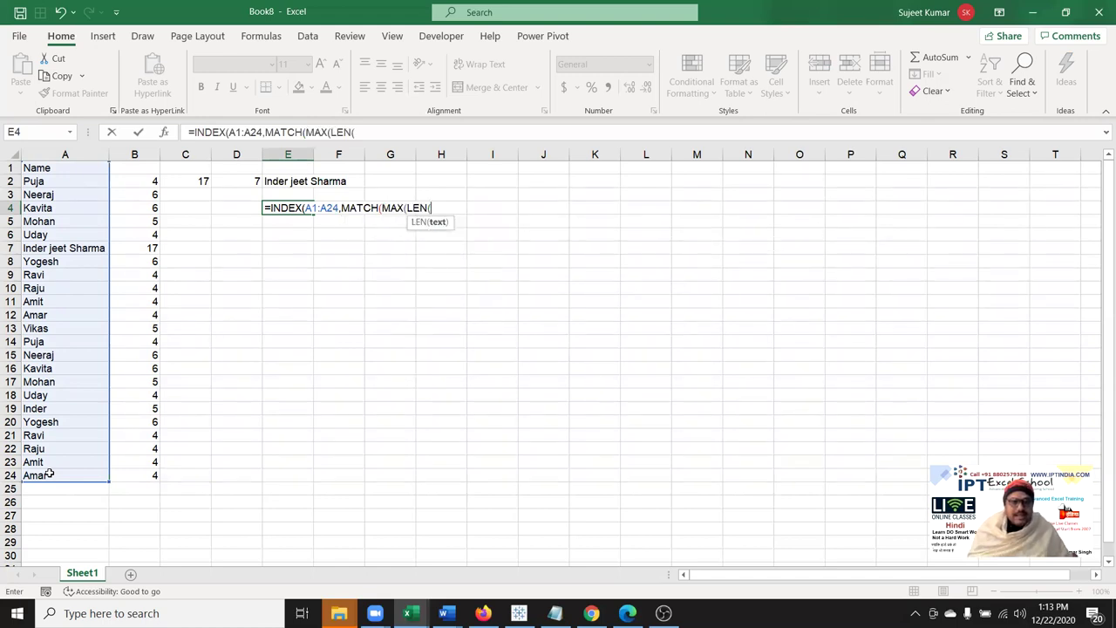
left_click_drag(43, 167, 43, 471)
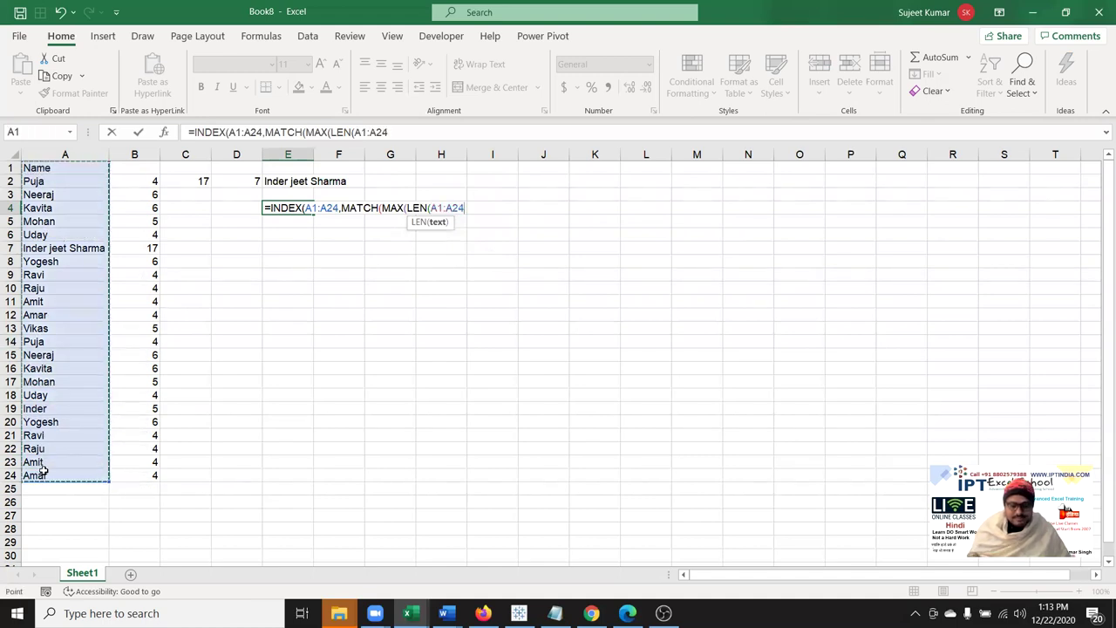
type(")")
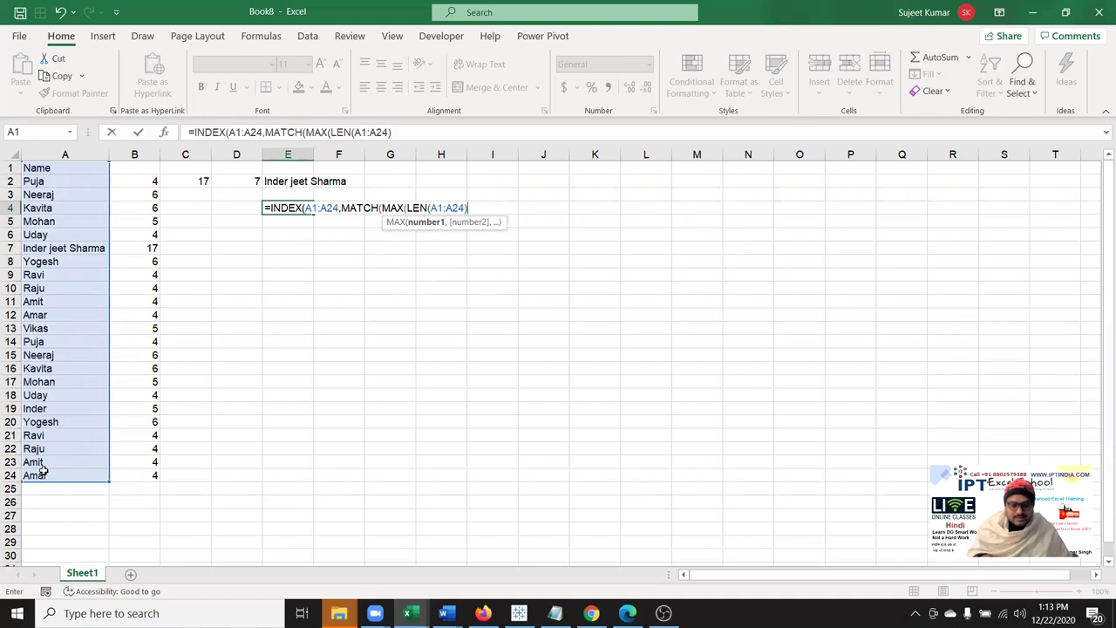
type("),")
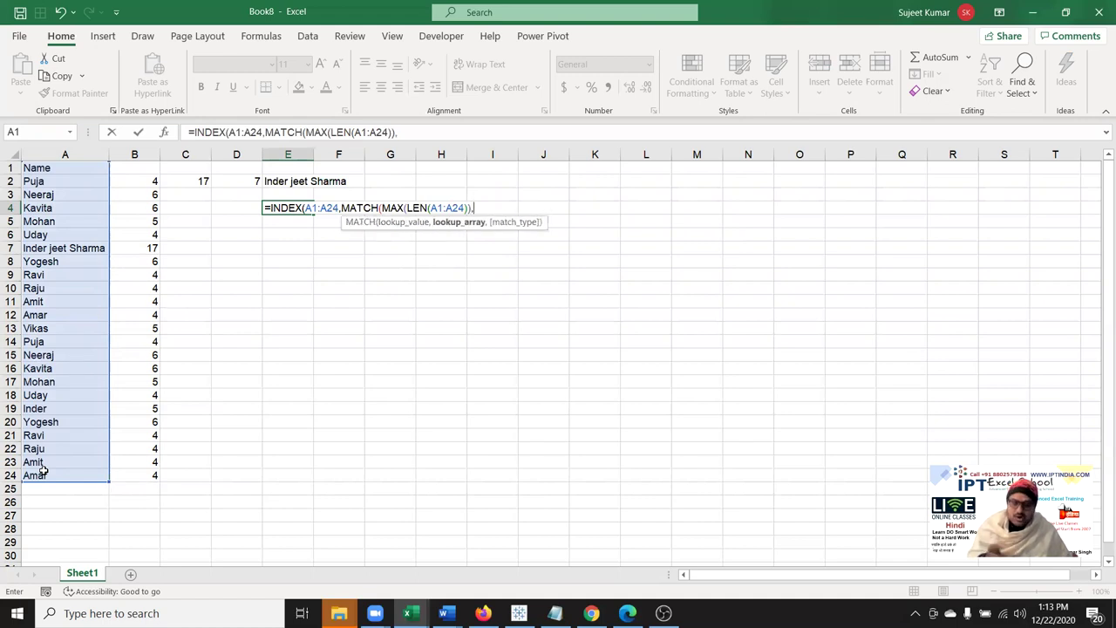
type("len")
key("Tab")
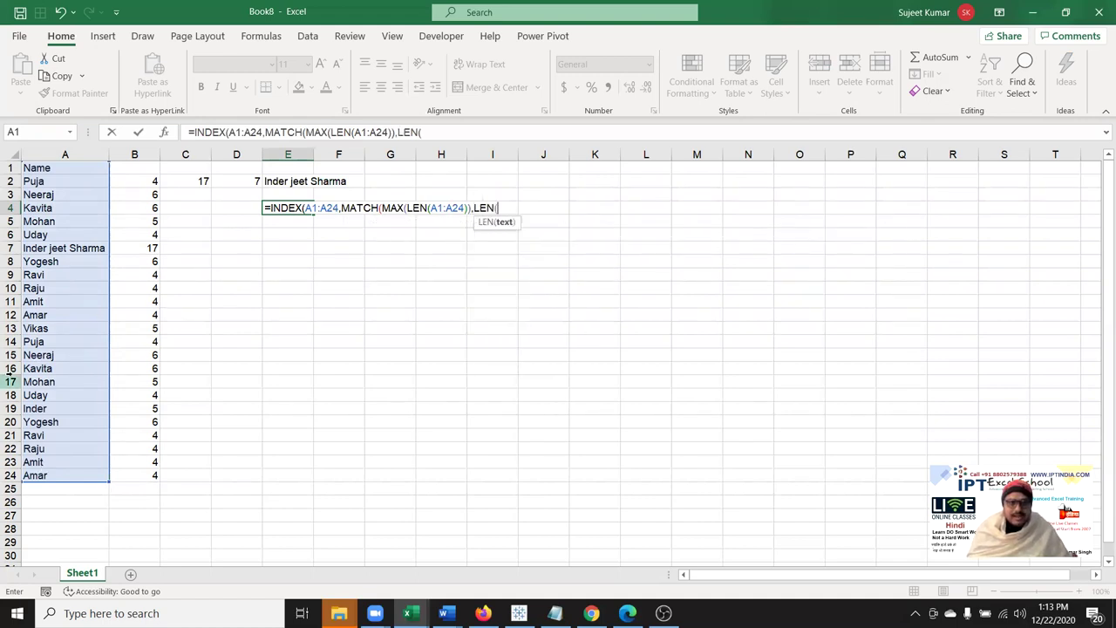
left_click_drag(61, 167, 67, 472)
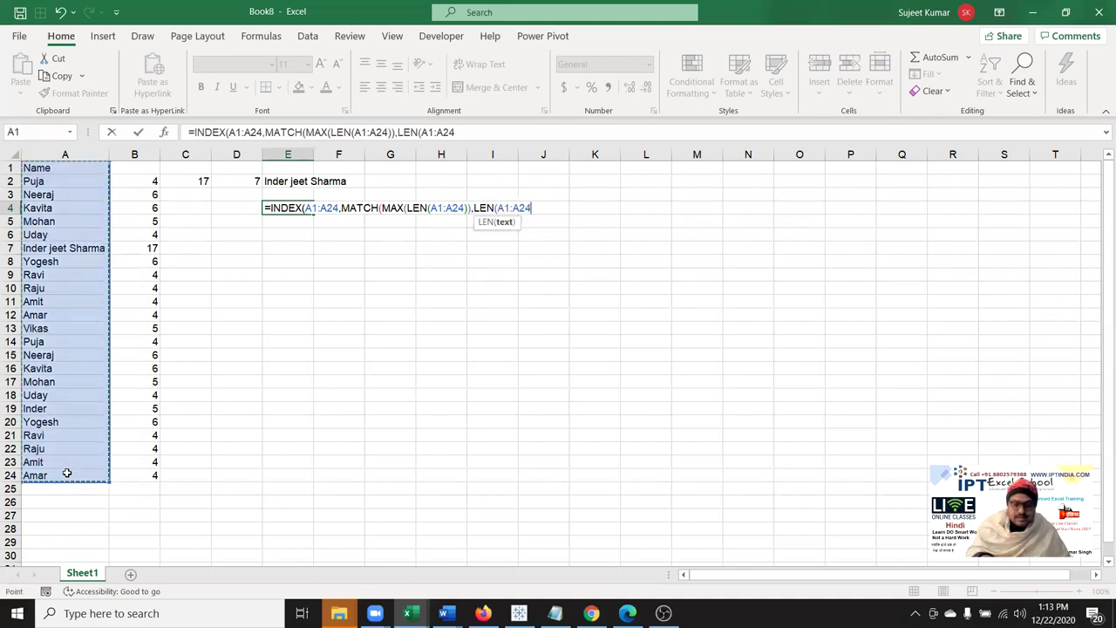
type("),0")
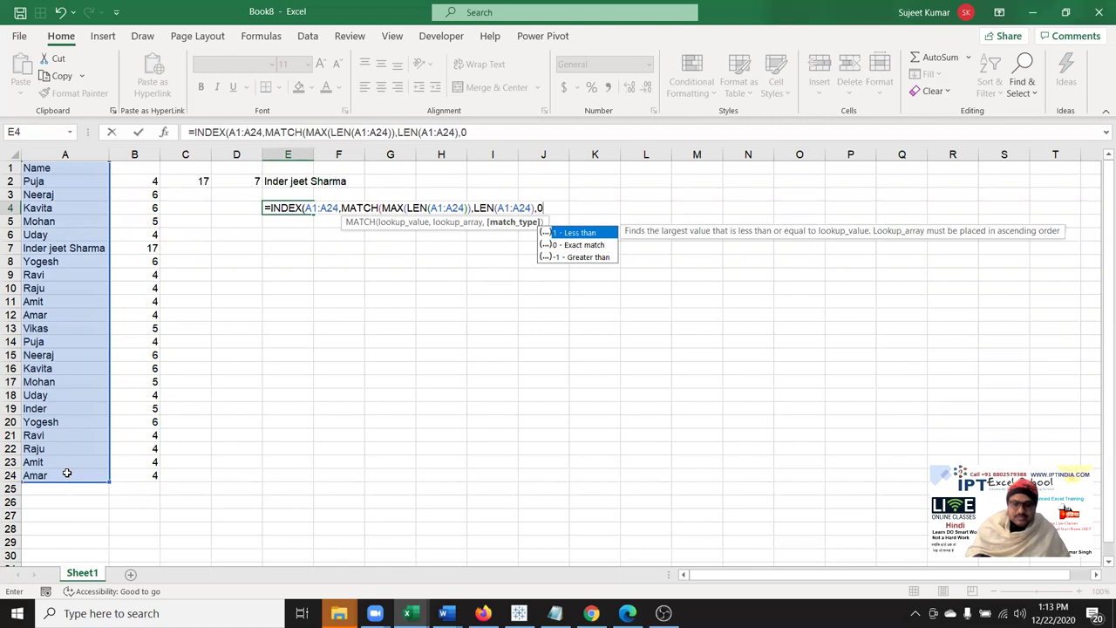
type(")")
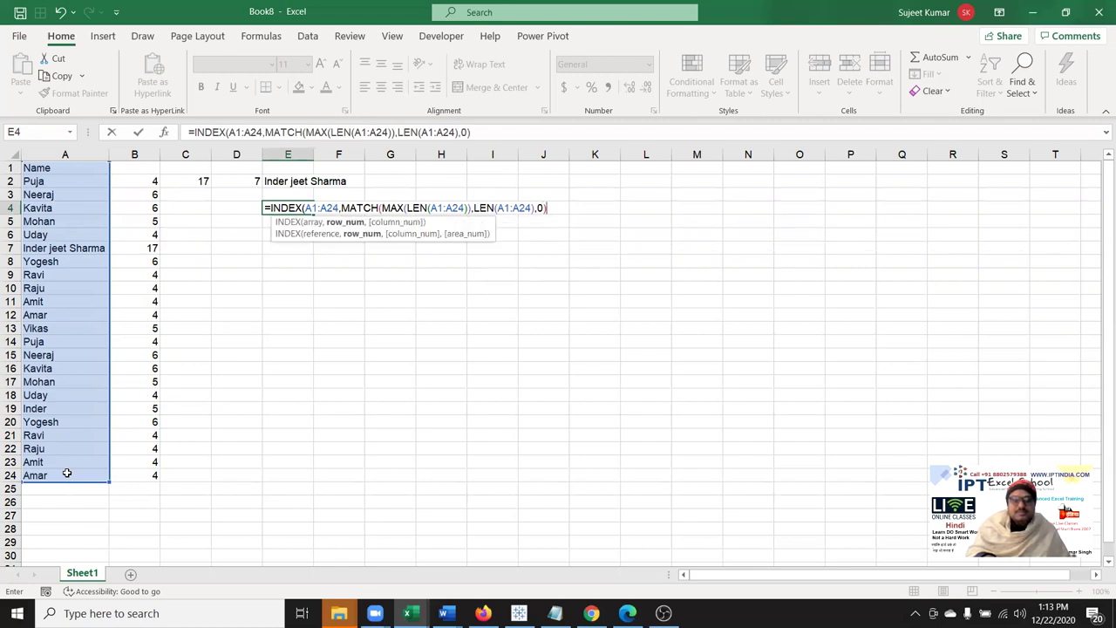
key("Return")
key("Return")
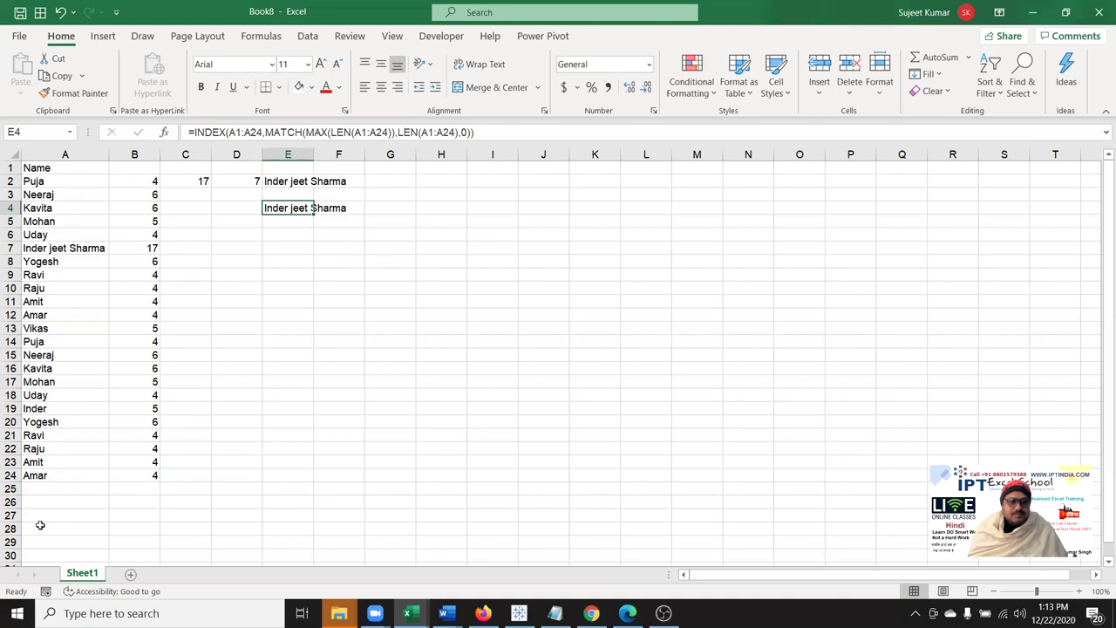
- Rename Sheet1 to Q1 and add a second sheet named Q2
double_click(102, 573)
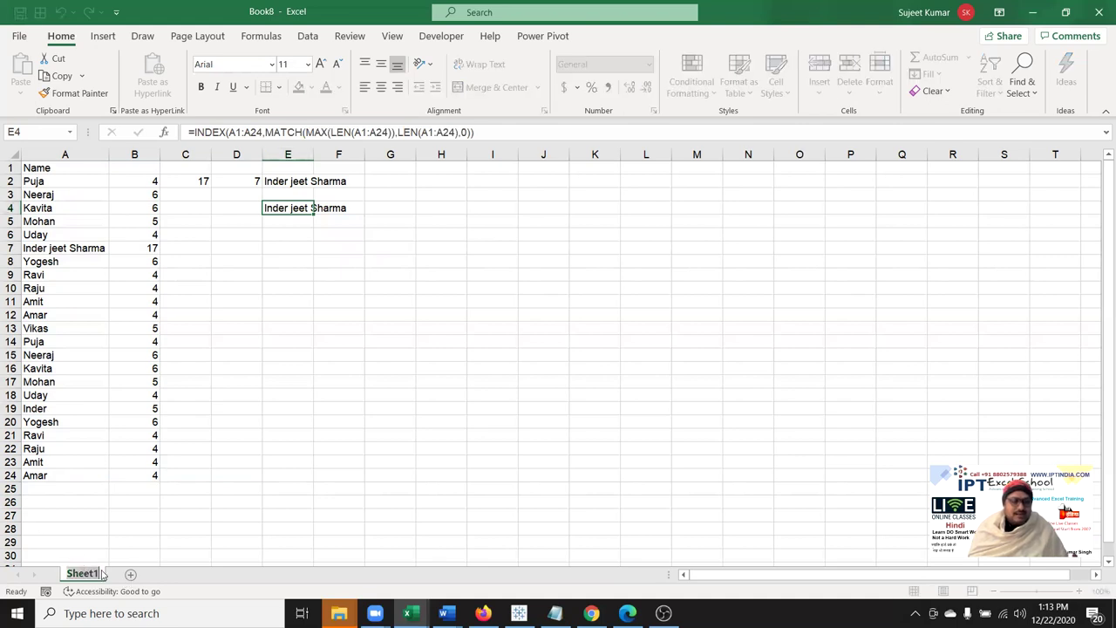
type("q1")
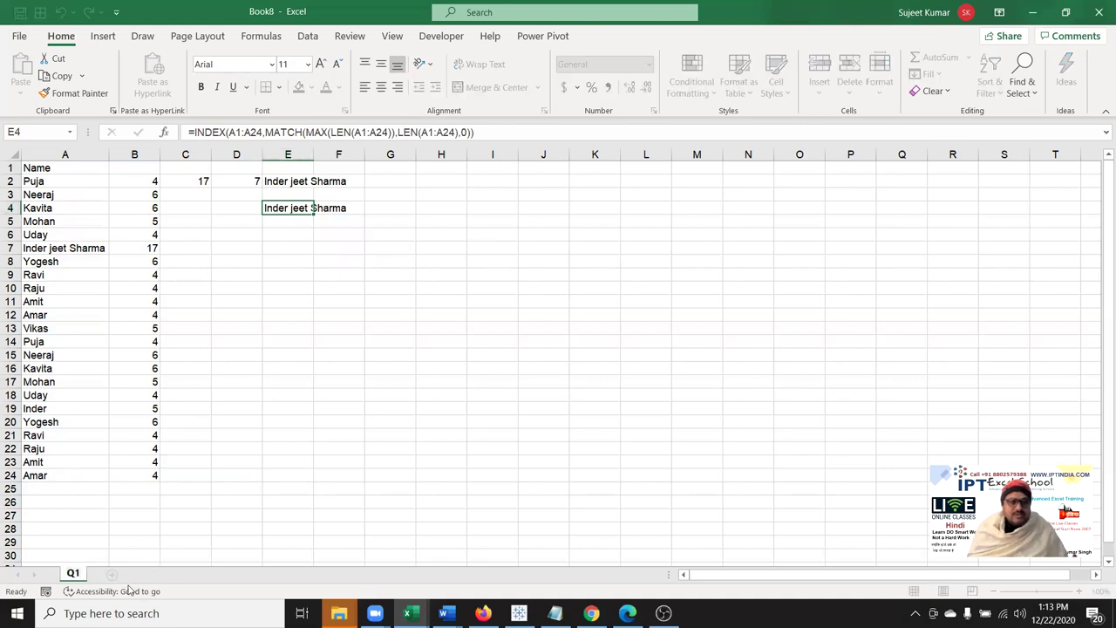
left_click(165, 518)
double_click(105, 574)
type("Q2")
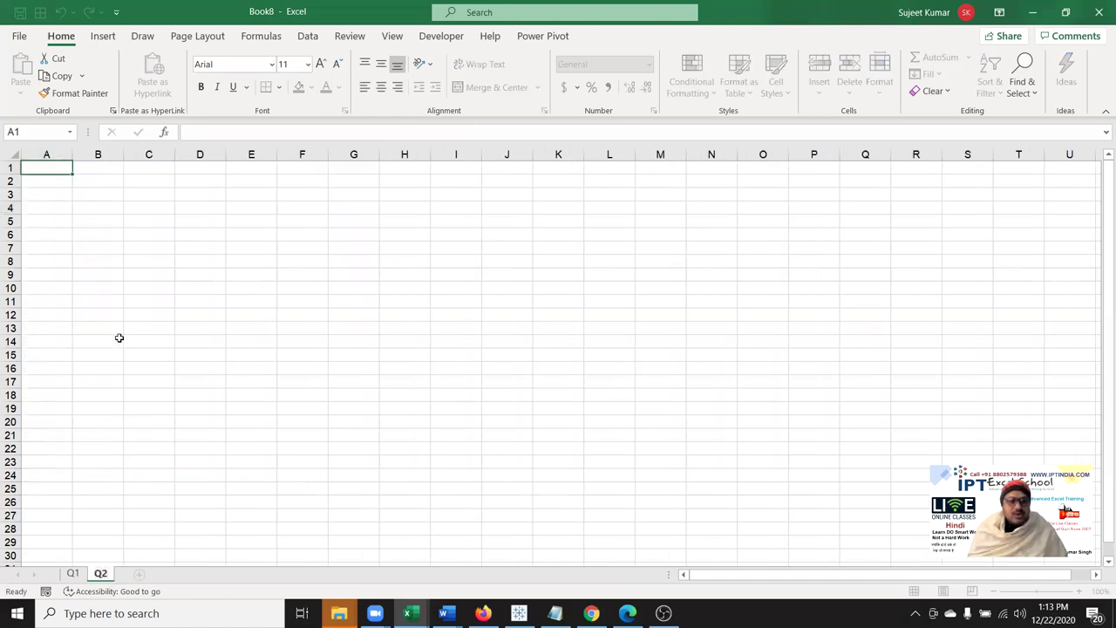
left_click(117, 339)
- Put the heading 'Sale' in A1 and start =RANDBETWEEN(10,900 in A2
left_click(48, 167)
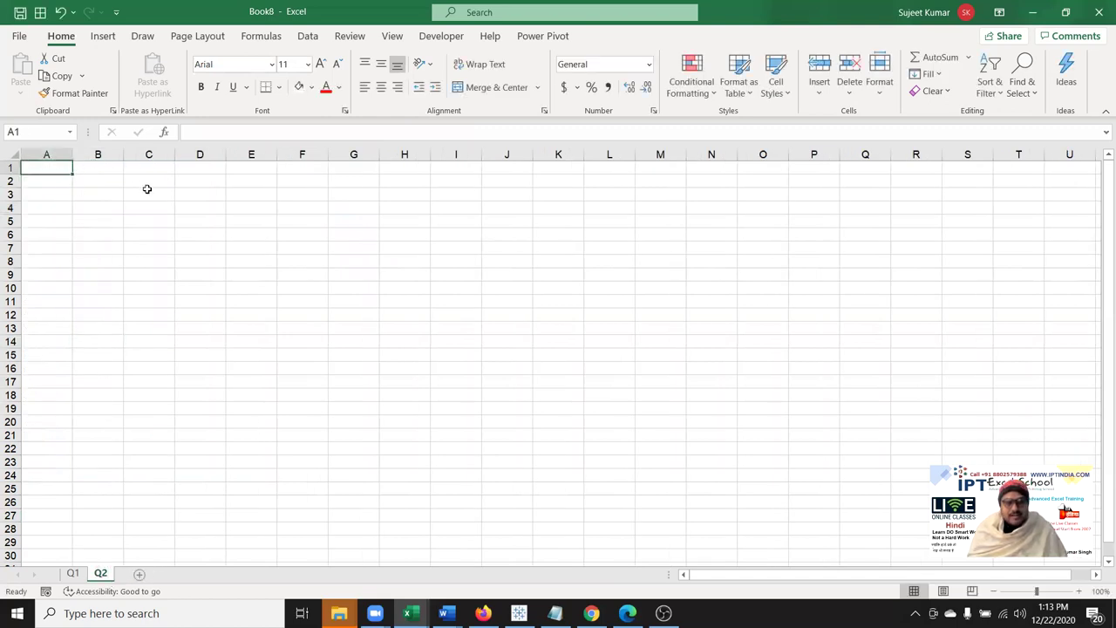
type("Sale")
key("Return")
type("=ran")
key("Down")
key("Down")
key("Tab")
type("10,900")
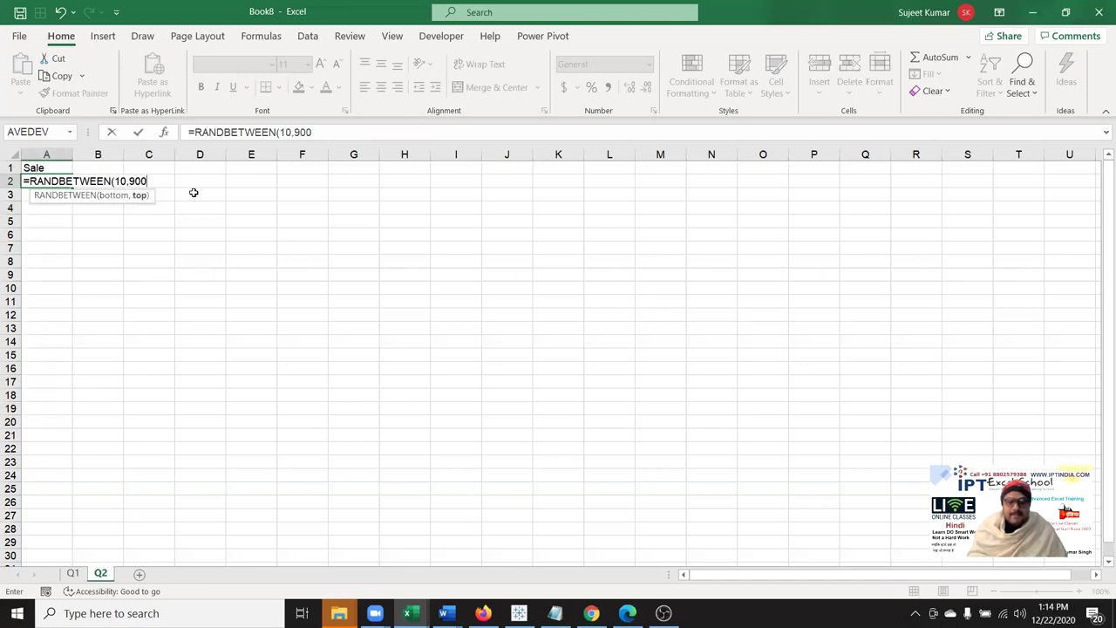
- Fill =RANDBETWEEN(10,90) from A2 to A67 and paste the results back as values
key("BackSpace")
key("Return")
left_click_drag(35, 182, 2, 608)
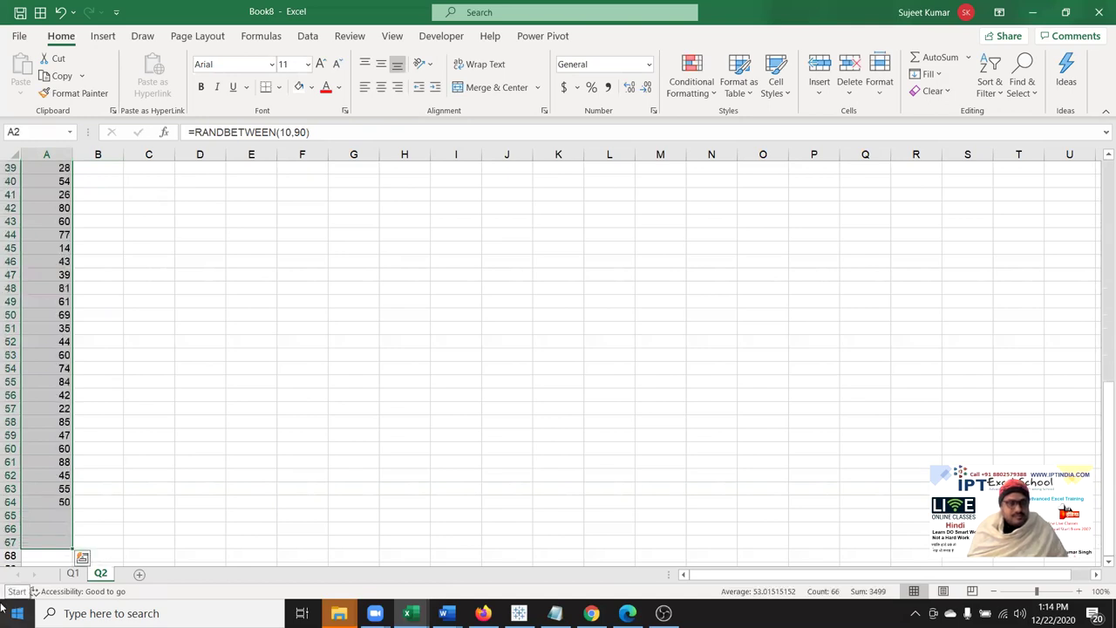
key("ctrl+c")
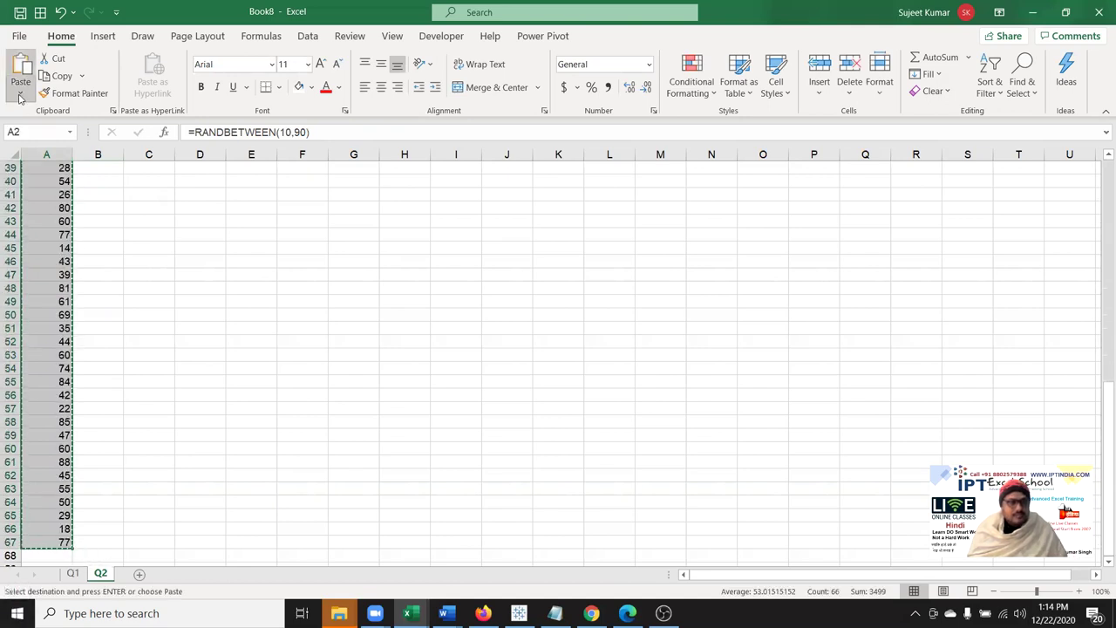
left_click(21, 97)
left_click(24, 217)
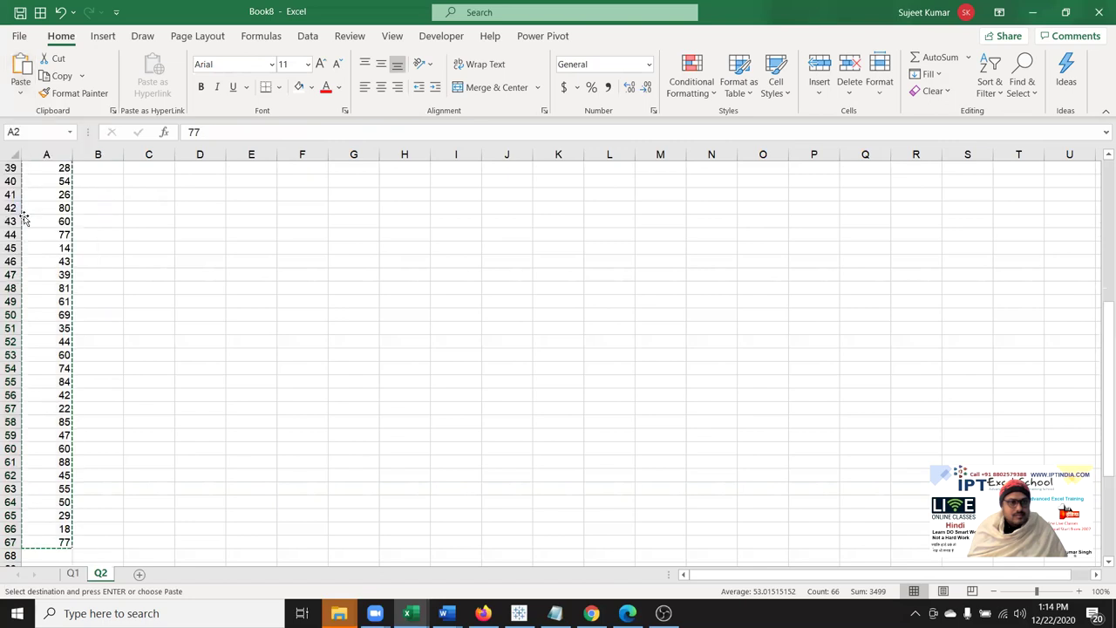
- Move to cell D5 beside the Sale column
scroll(26, 218, "up", 13)
left_click(51, 227)
key("Escape")
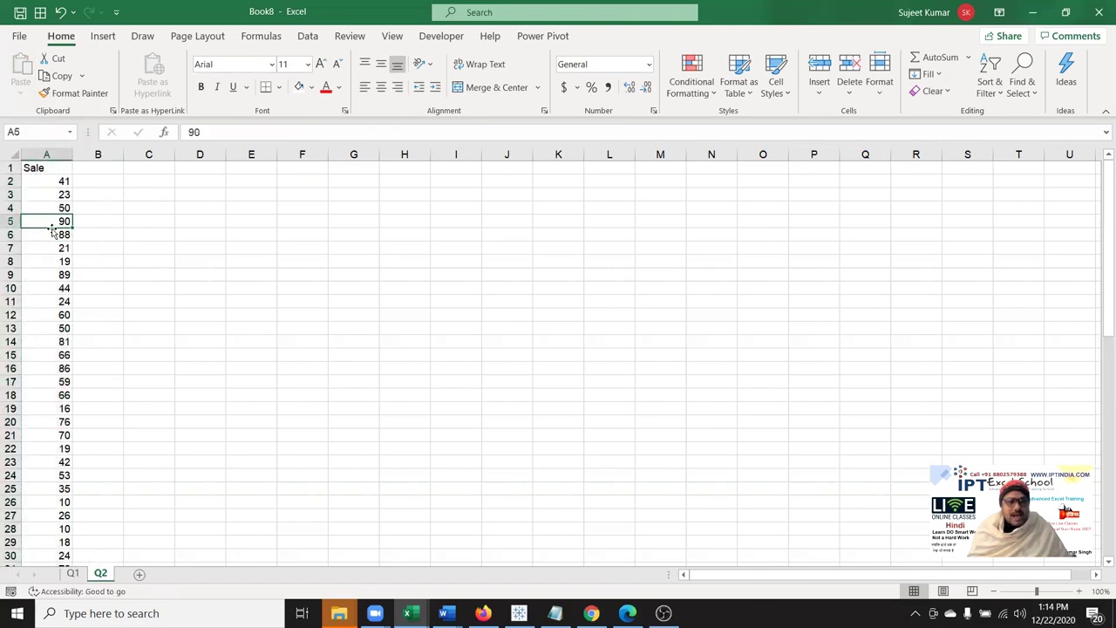
key("Right")
key("Right")
key("Right")
- Enter 22 in D5 and a VLOOKUP of D5 against column A in E5
type("22")
key("Right")
type("=vl")
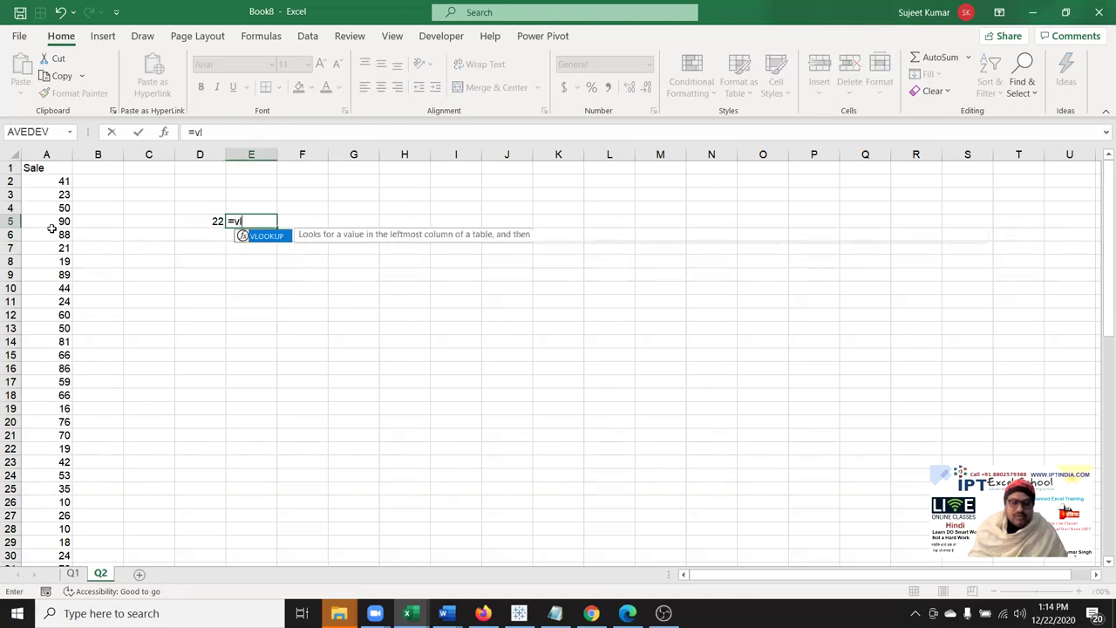
key("Tab")
key("Left")
key("Left")
key("Left")
key("Left")
key("ctrl+space")
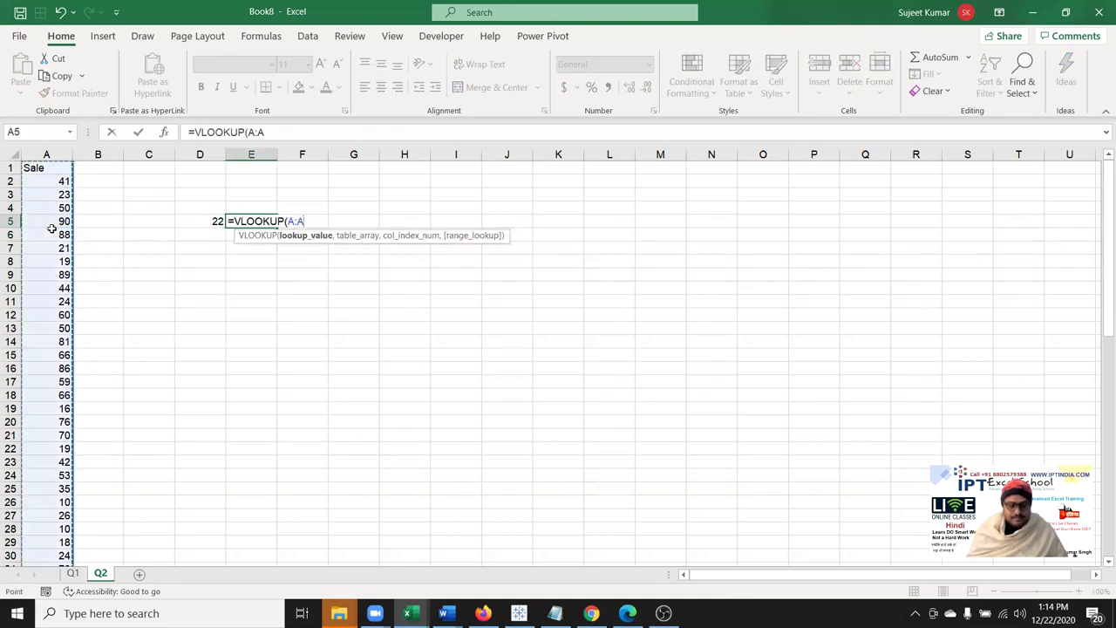
key("BackSpace")
key("BackSpace")
key("BackSpace")
key("BackSpace")
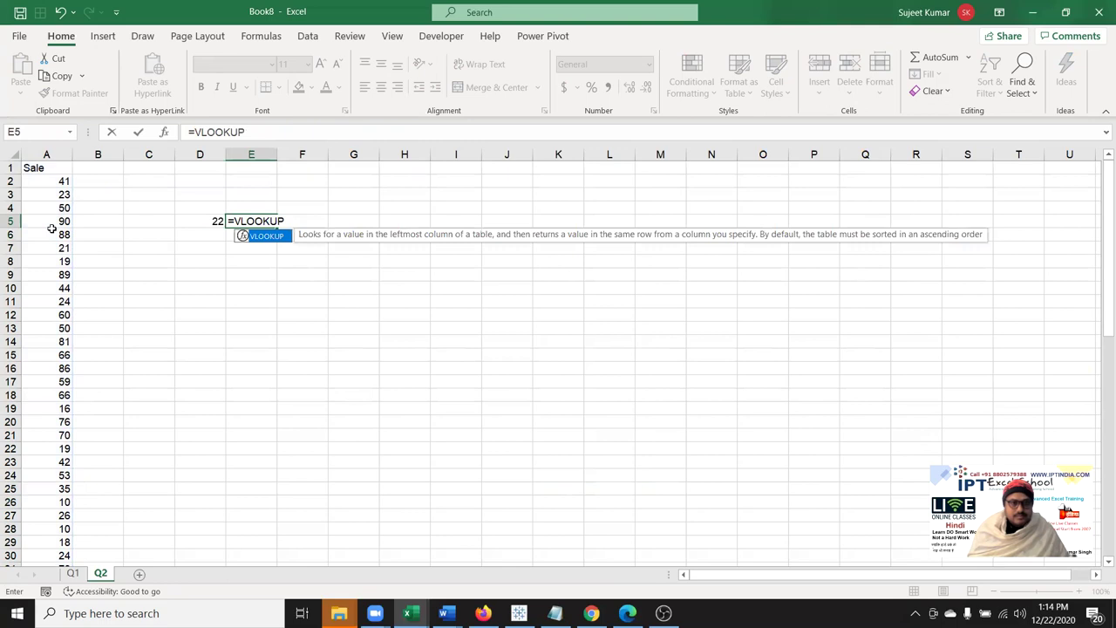
type("(")
left_click(211, 219)
type(",")
left_click(46, 154)
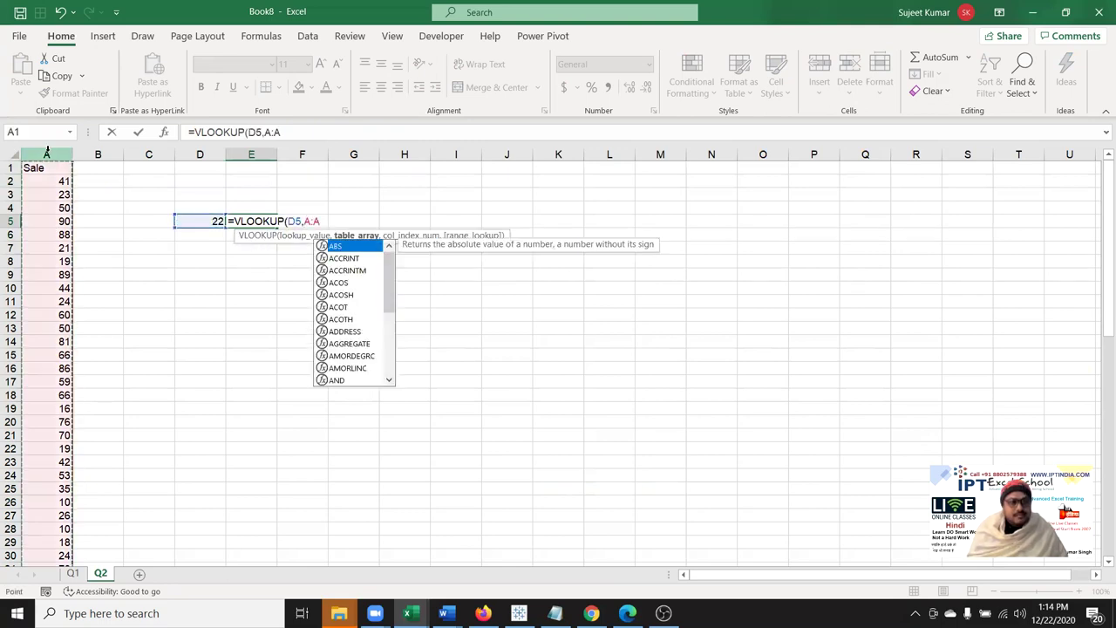
type(",0")
key("Return")
- Correct E5's formula to =VLOOKUP(D5,A:A,1,0)
key("Up")
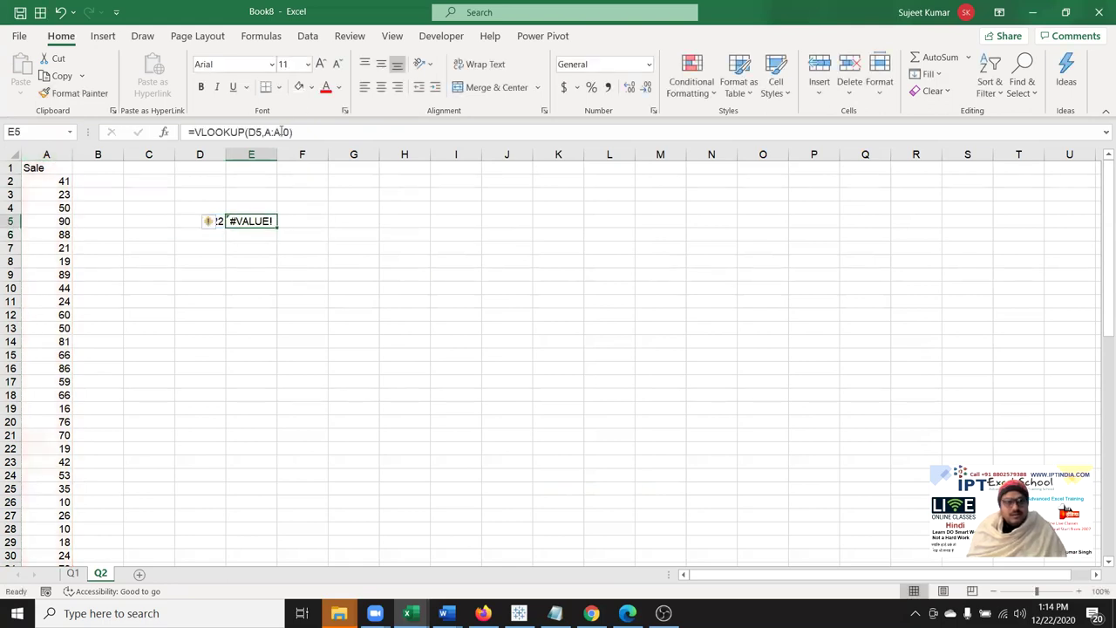
left_click(277, 132)
double_click(287, 131)
type("1,0")
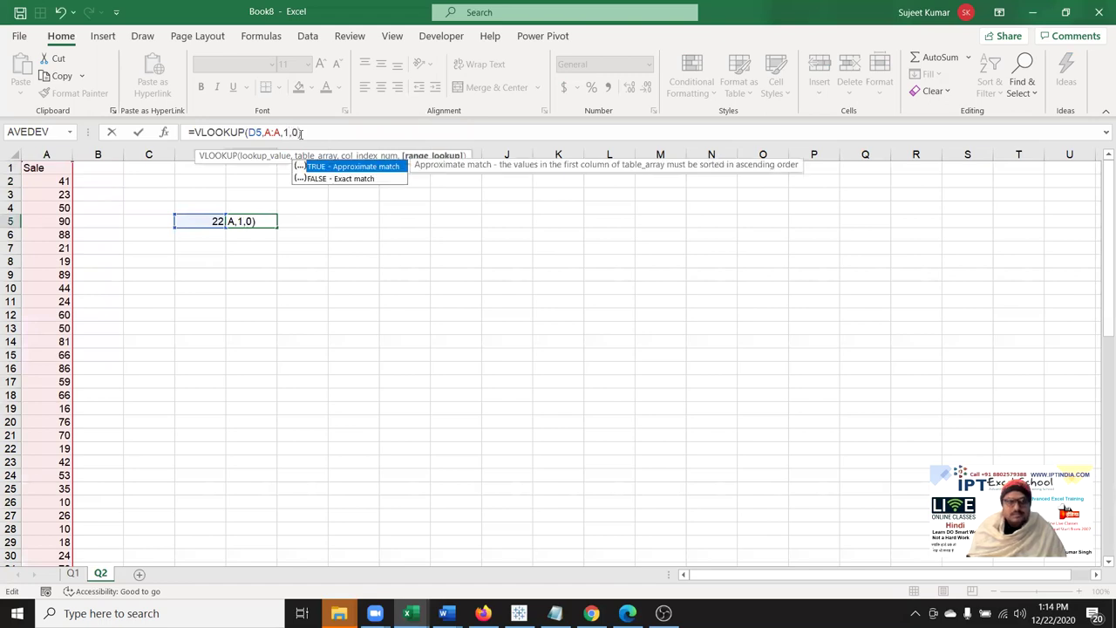
key("Return")
- Compare D5's 22 with the Sale value 21 in A7, then clear E5
key("Up")
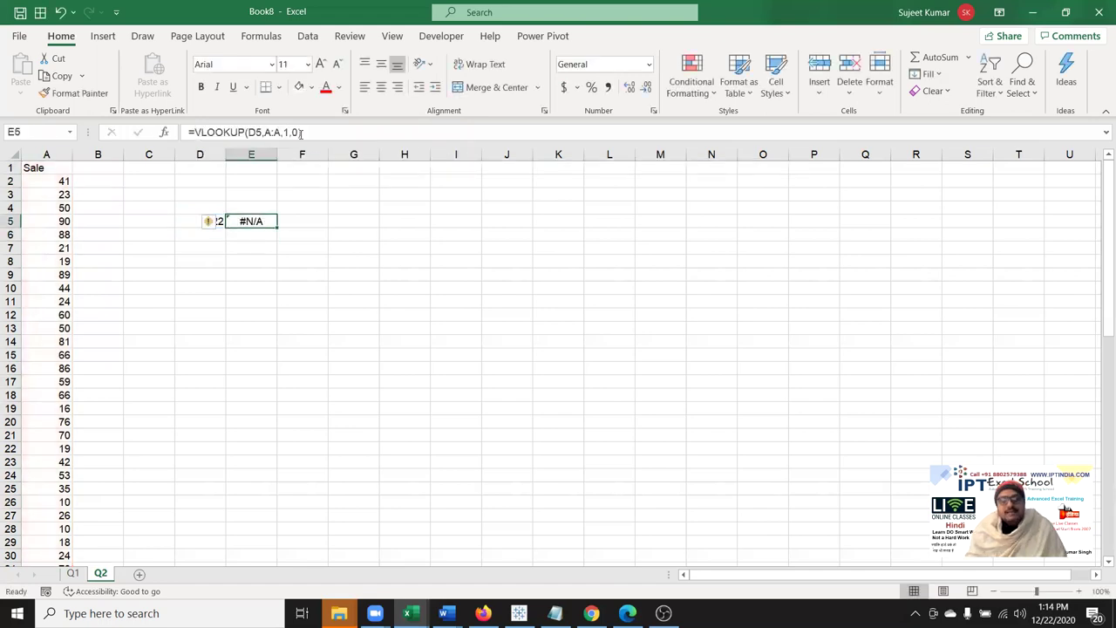
key("Left")
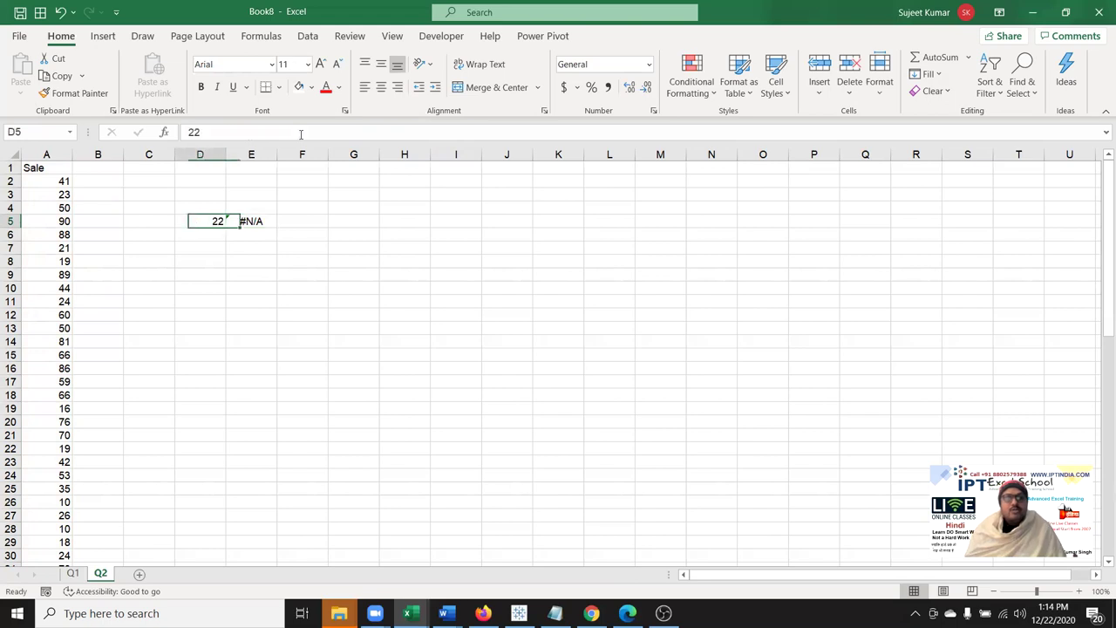
left_click(68, 245)
left_click(251, 222)
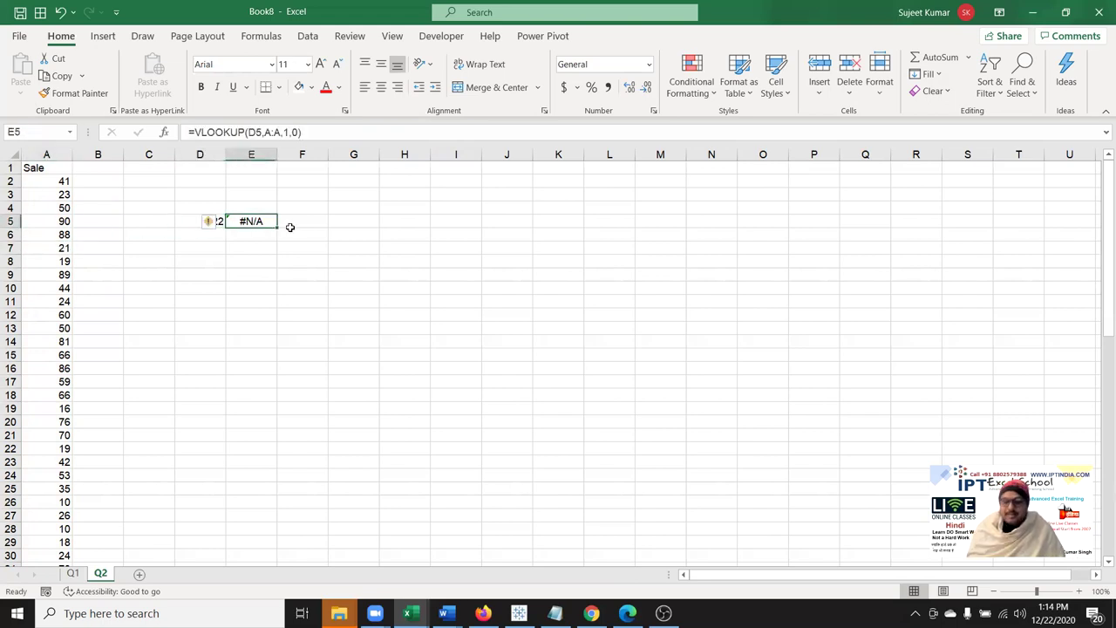
type("21")
key("Escape")
key("Delete")
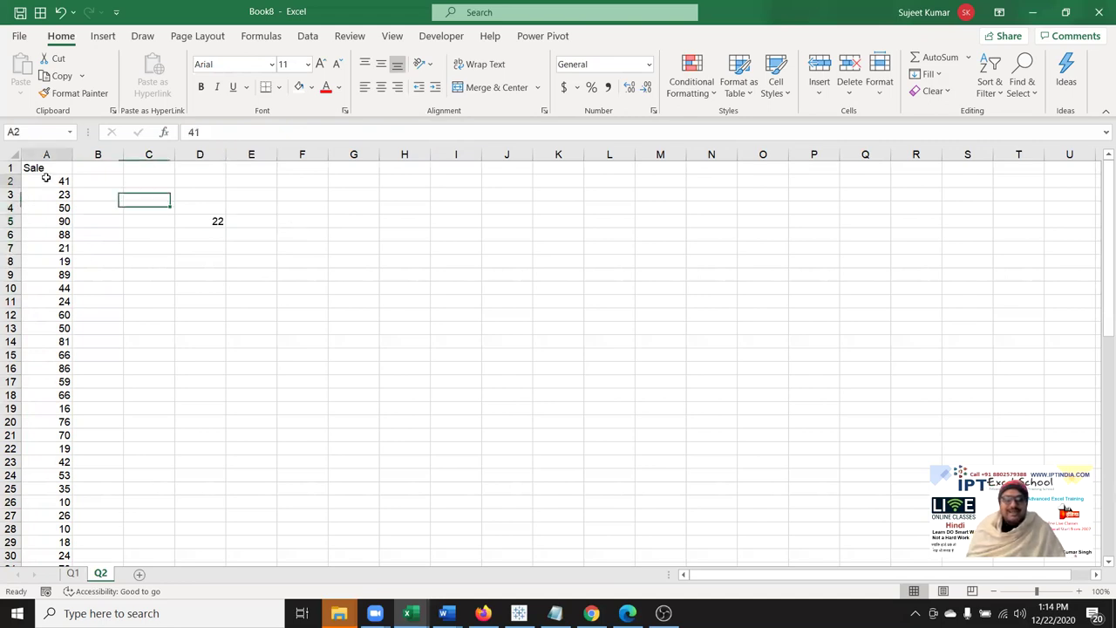
left_click_drag(46, 181, 49, 248)
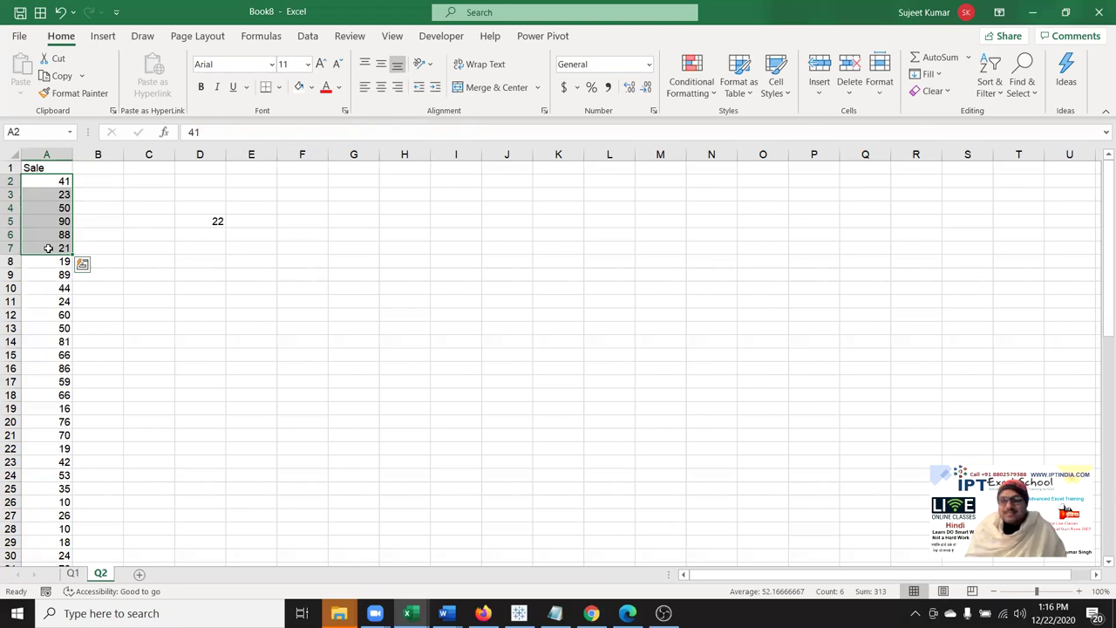
key("Right")
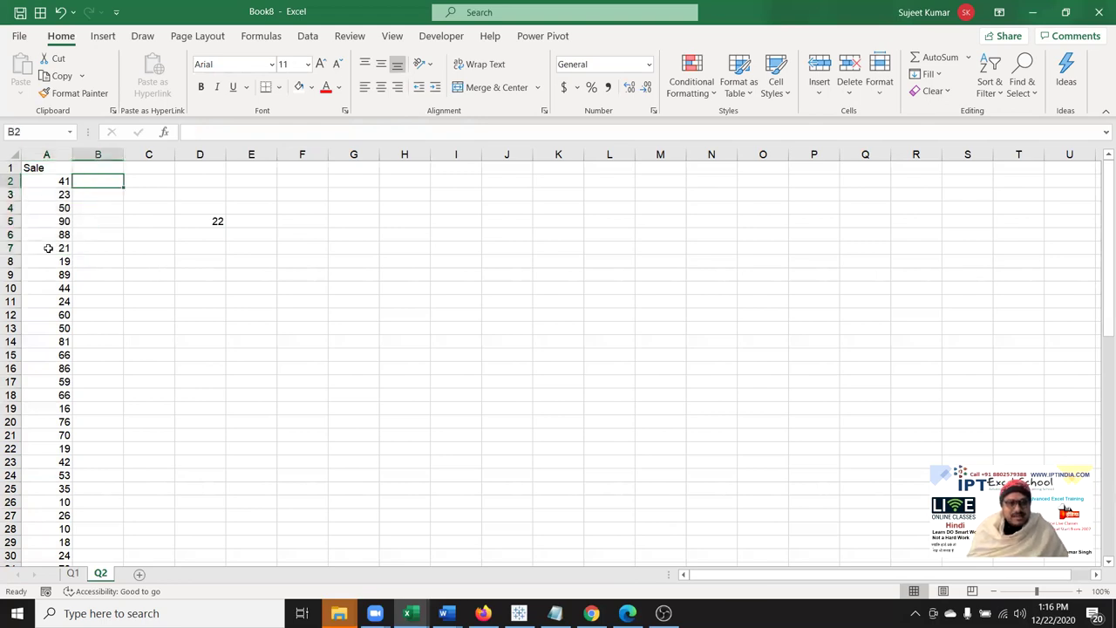
- Enter =22-A2 in B2 and fill it down column B
type("=")
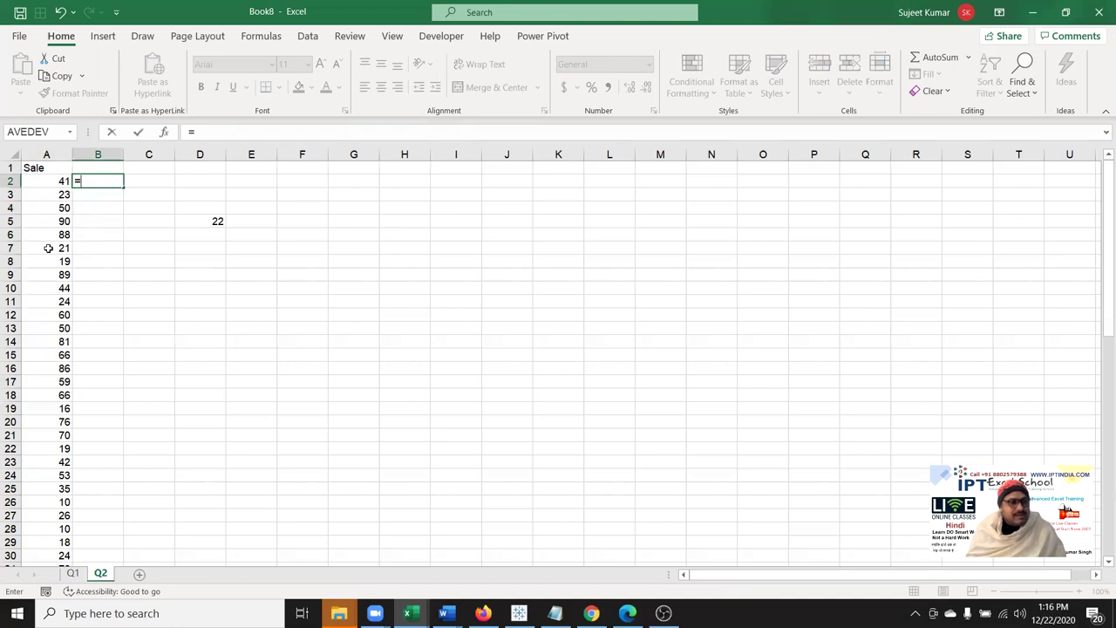
type("22-")
key("Left")
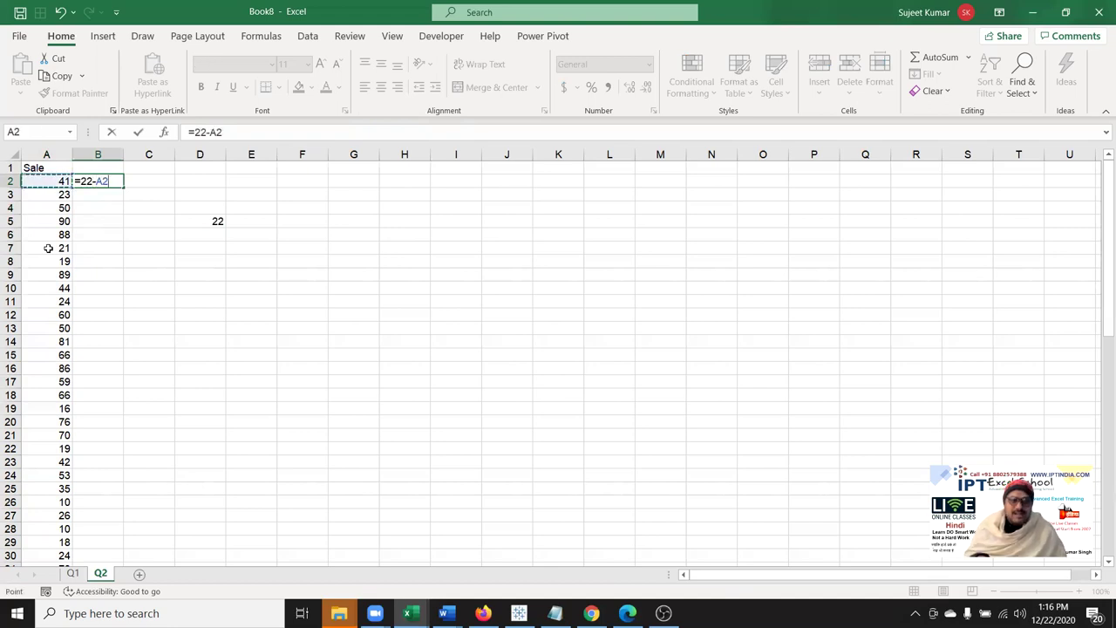
key("Return")
key("Up")
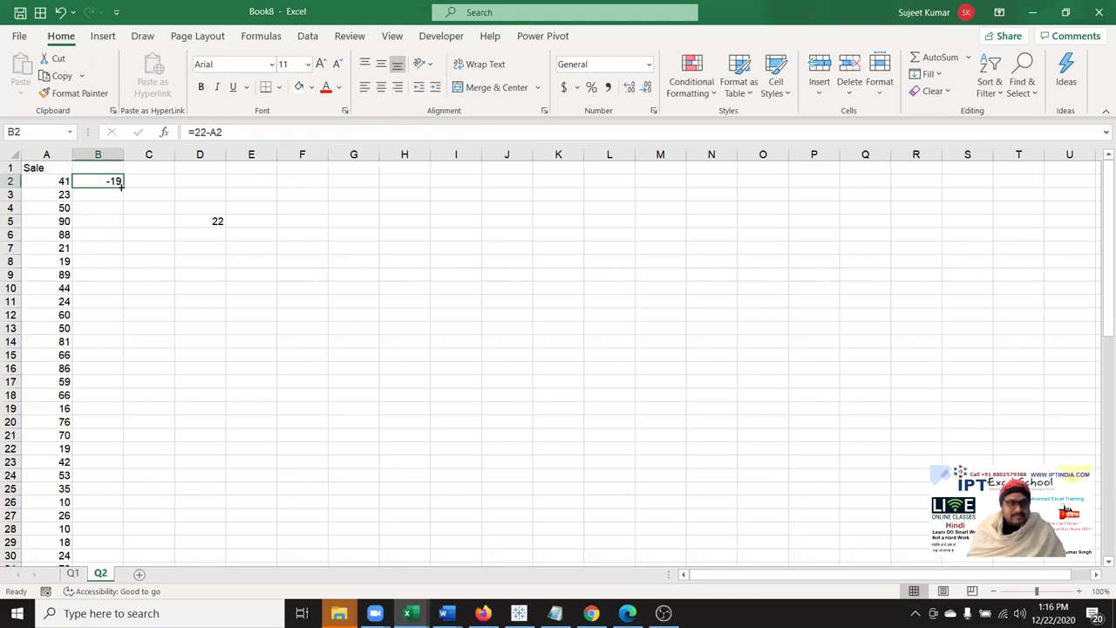
double_click(123, 188)
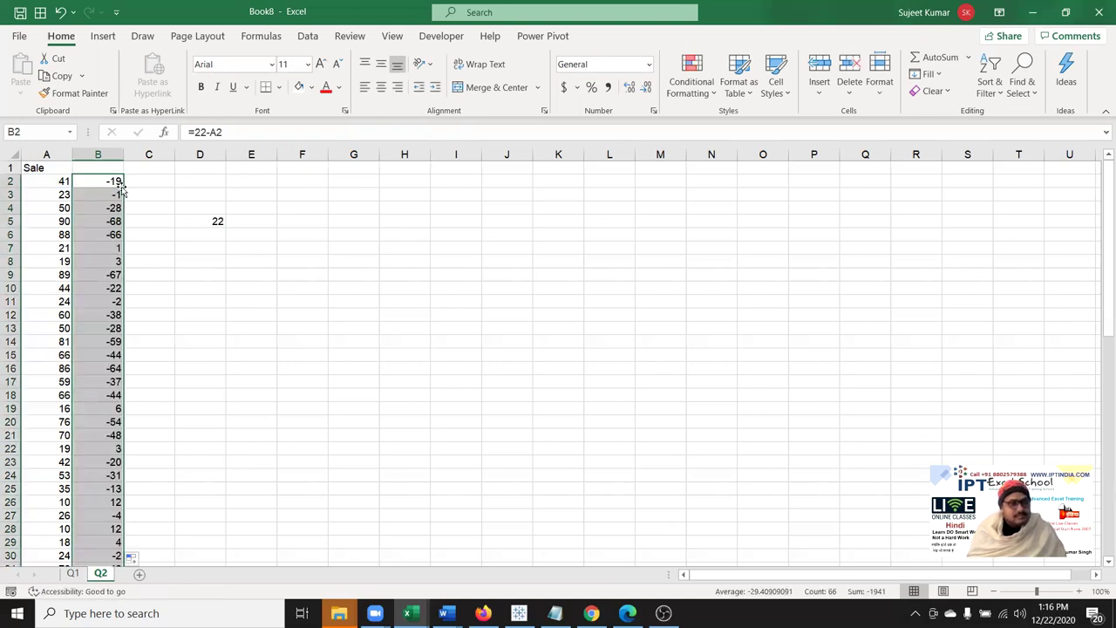
- Change B2 to =A2-22 and fill it down column B again
left_click(116, 182)
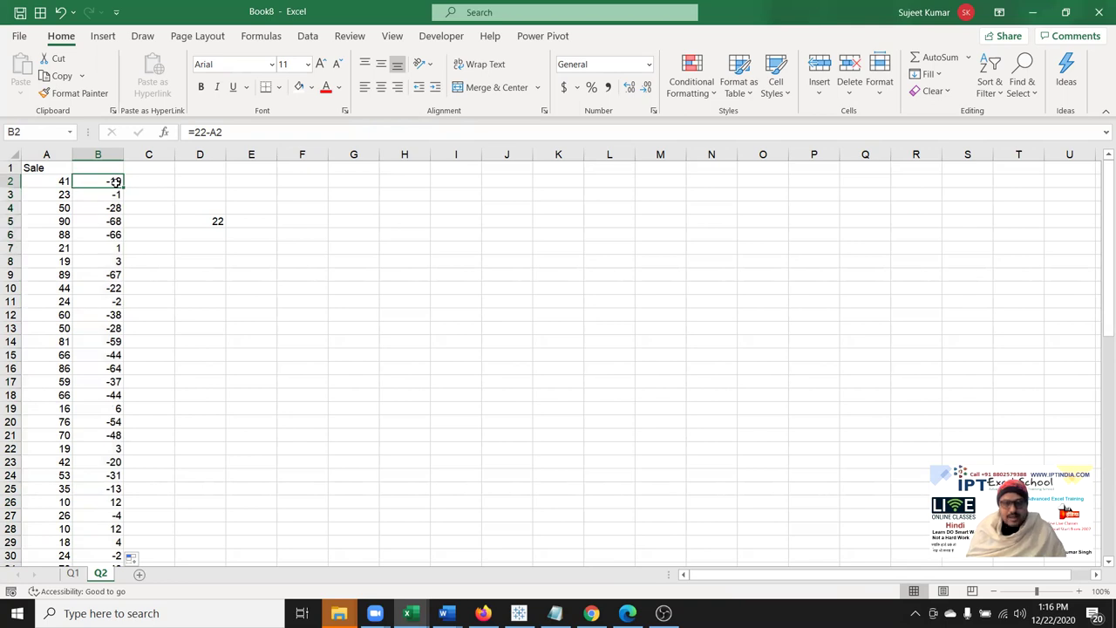
double_click(116, 181)
key("BackSpace")
key("BackSpace")
key("BackSpace")
key("Left")
type("-2")
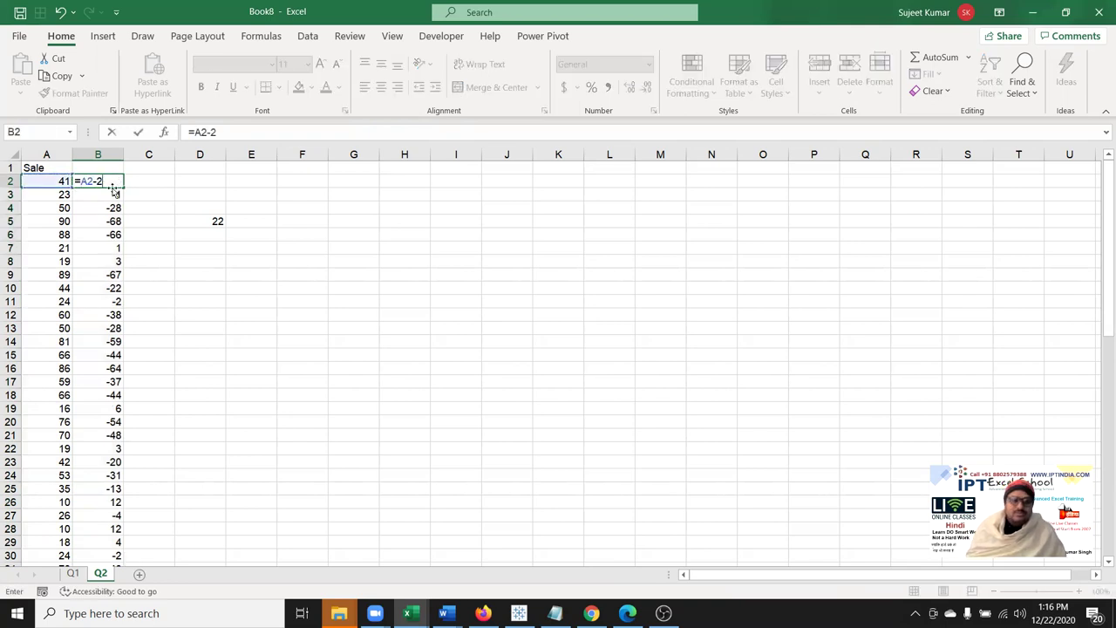
type("2")
key("Return")
left_click(121, 182)
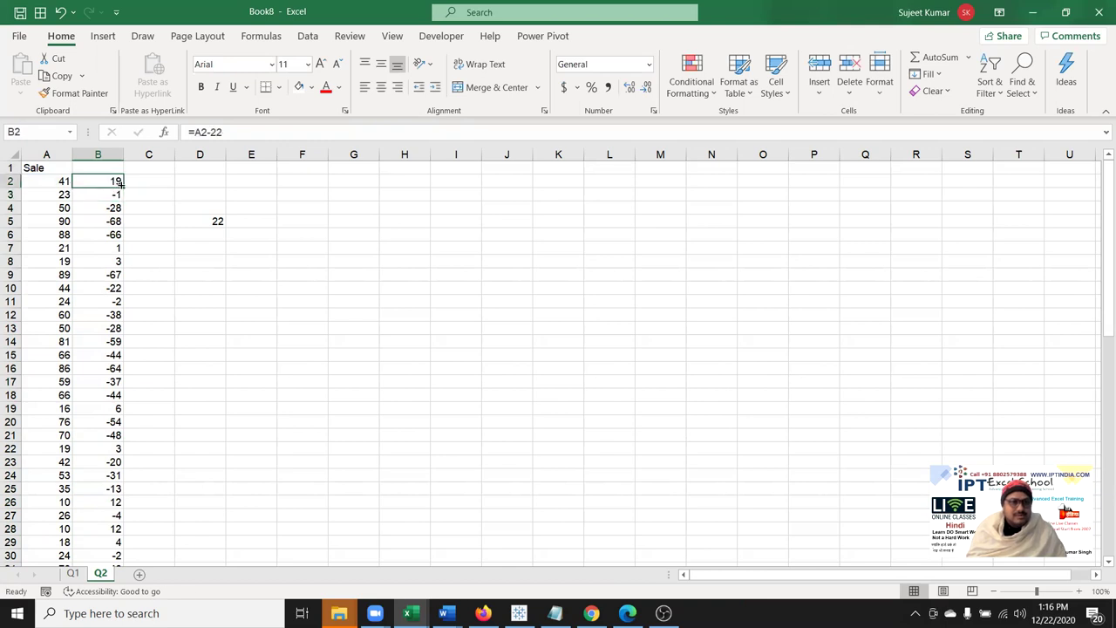
double_click(122, 185)
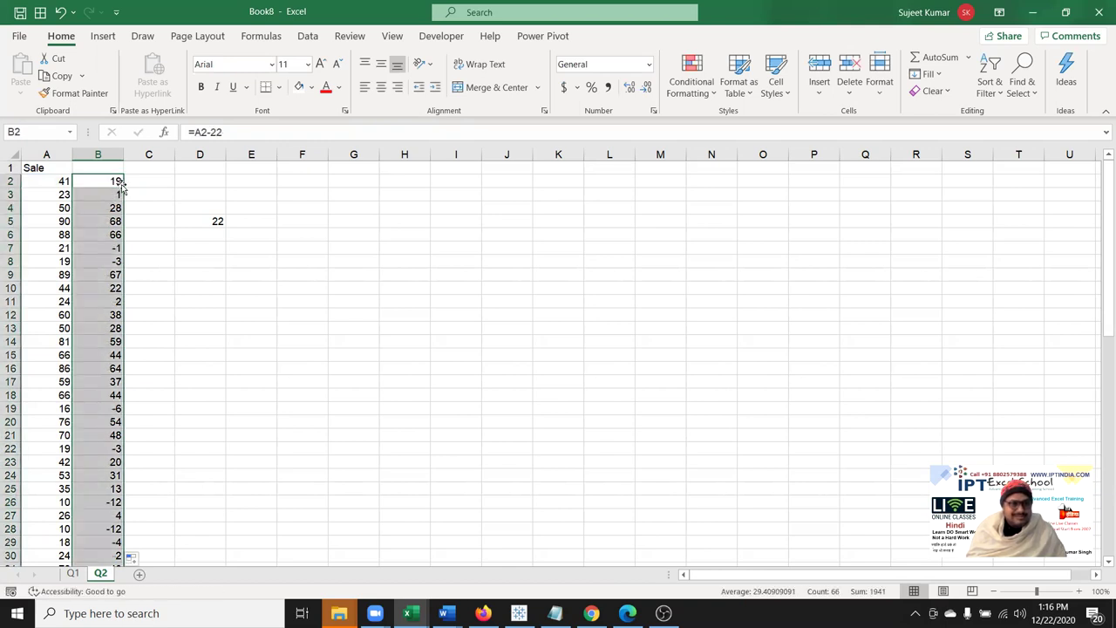
double_click(96, 181)
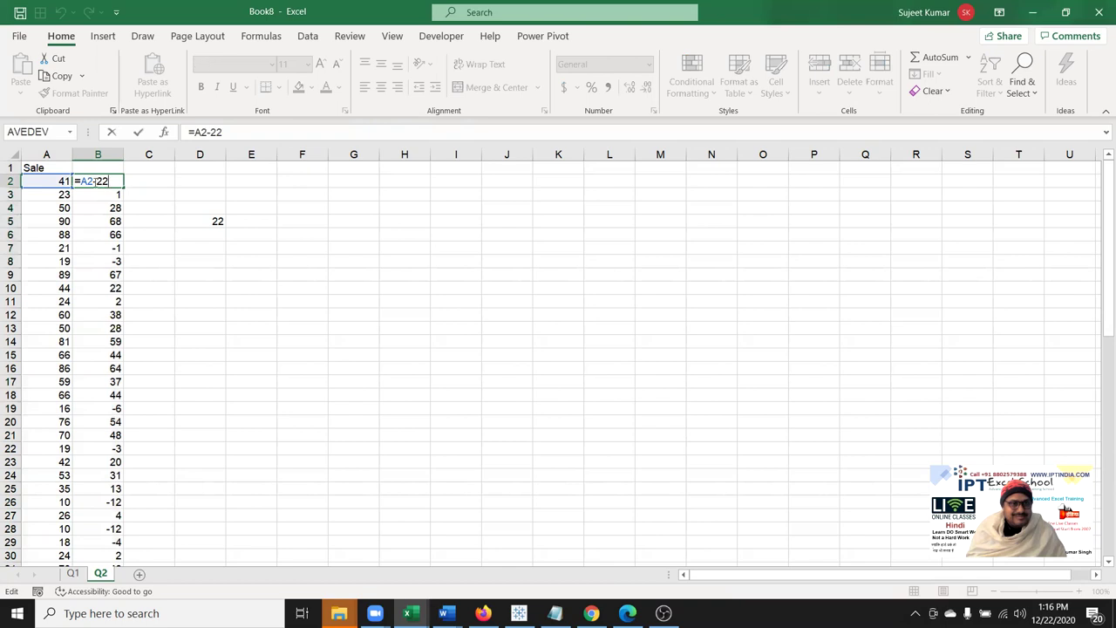
- Wrap B2 as =ABS(A2-22) and fill it down column B
type("ABS(")
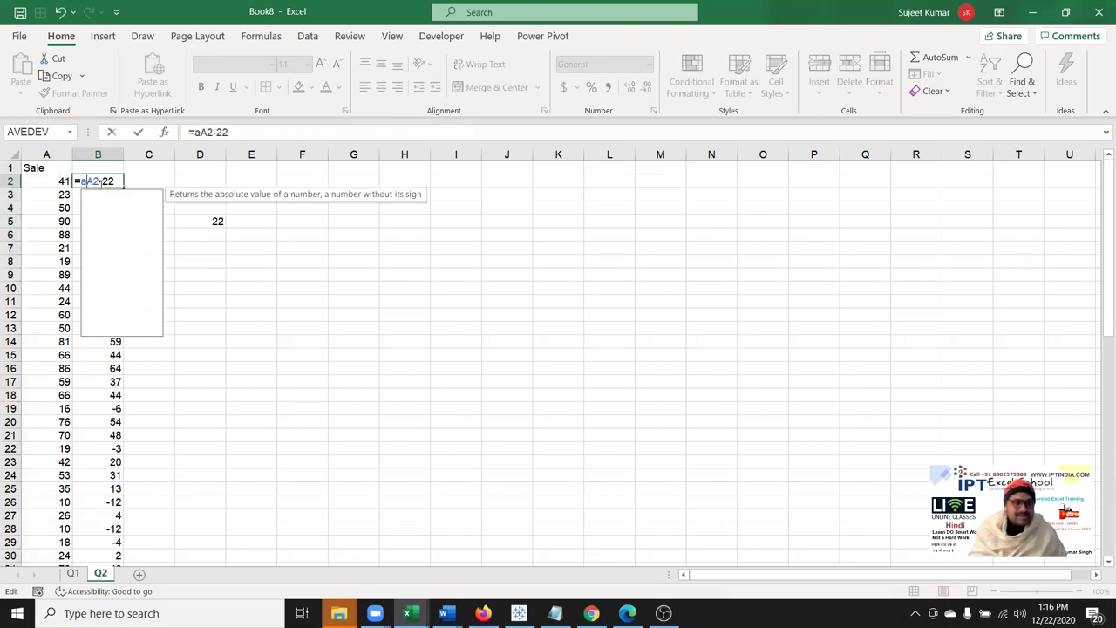
key("Right")
key("Right")
key("Right")
key("Right")
key("Right")
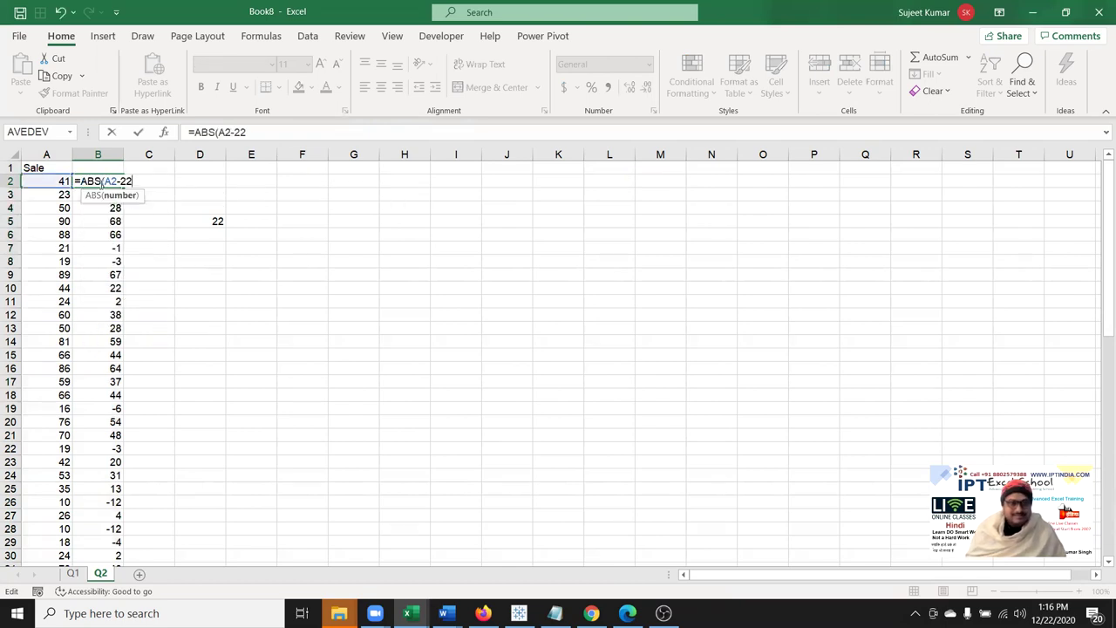
type(")")
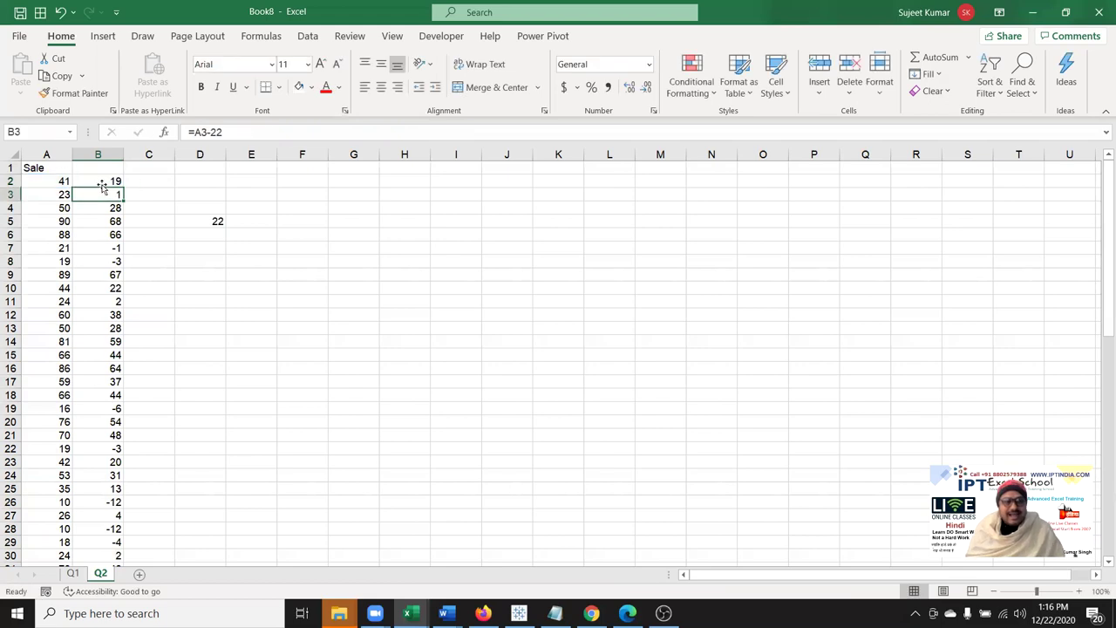
left_click(118, 183)
double_click(120, 184)
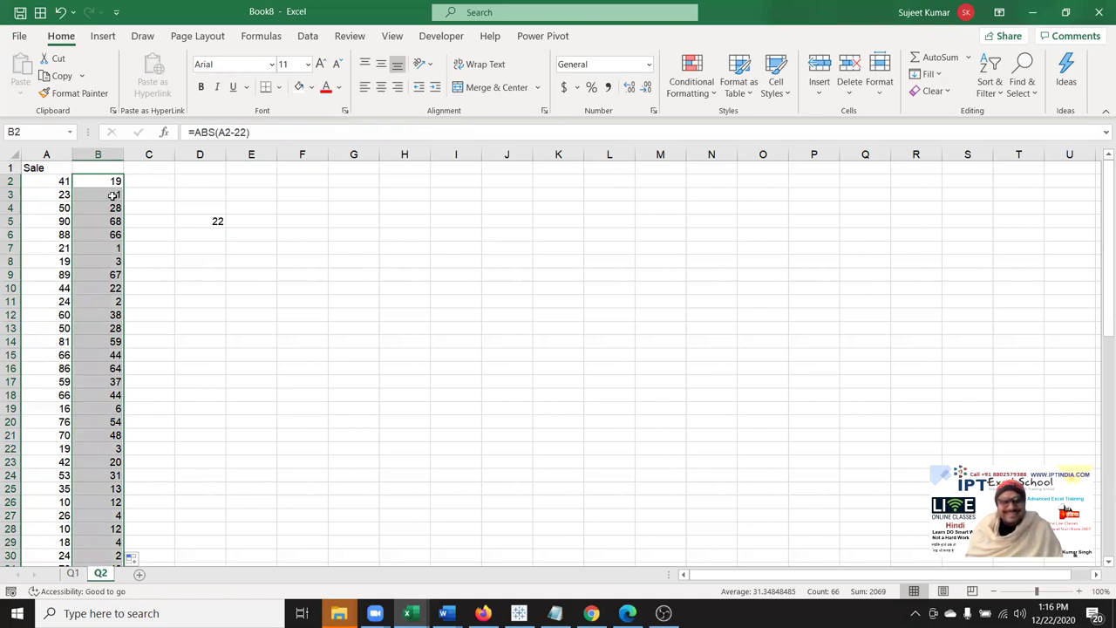
- Check the absolute differences down column B, including B10, then return to B2
left_click(105, 182)
left_click(107, 195)
left_click(107, 234)
left_click(107, 274)
left_click(107, 288)
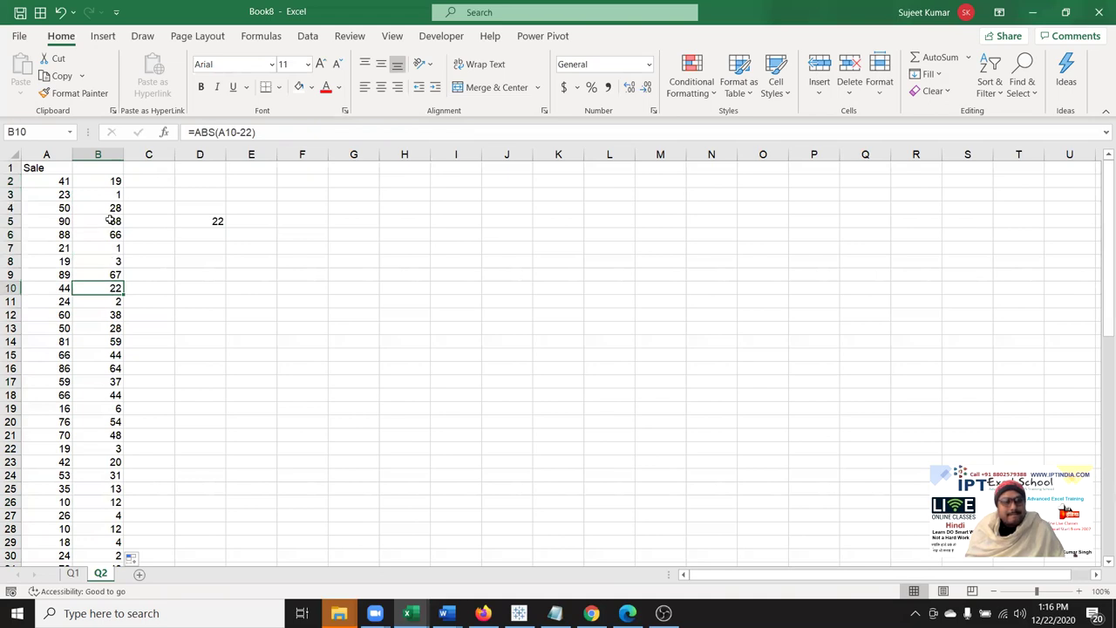
left_click(106, 182)
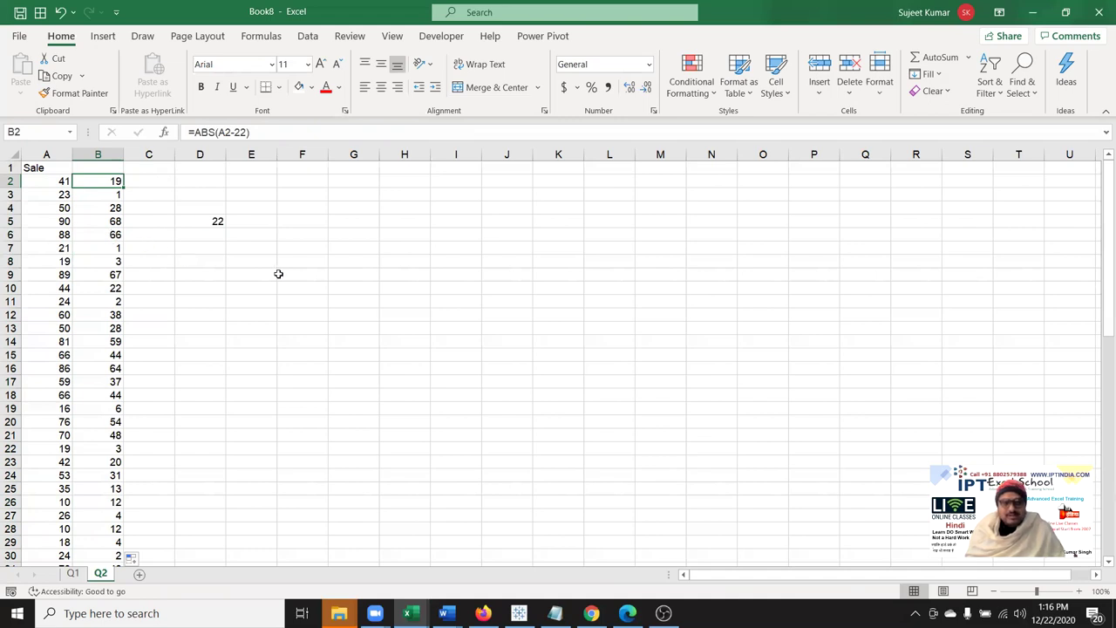
- Enter 22 in H8, 18 in G8 and 25 in I8
left_click_drag(425, 259, 425, 253)
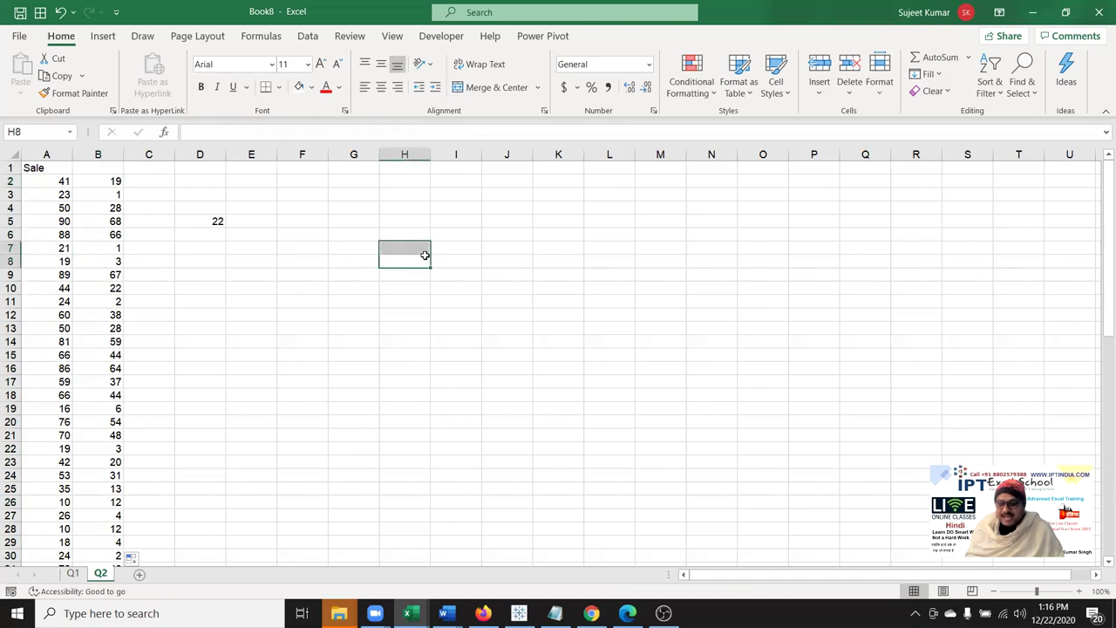
type("22")
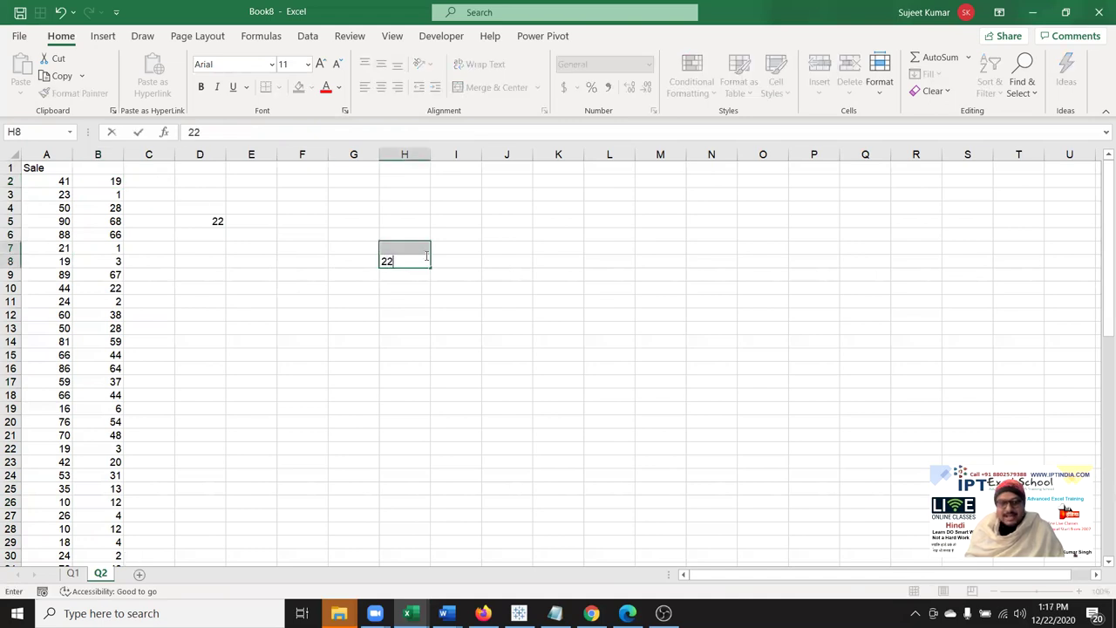
key("Return")
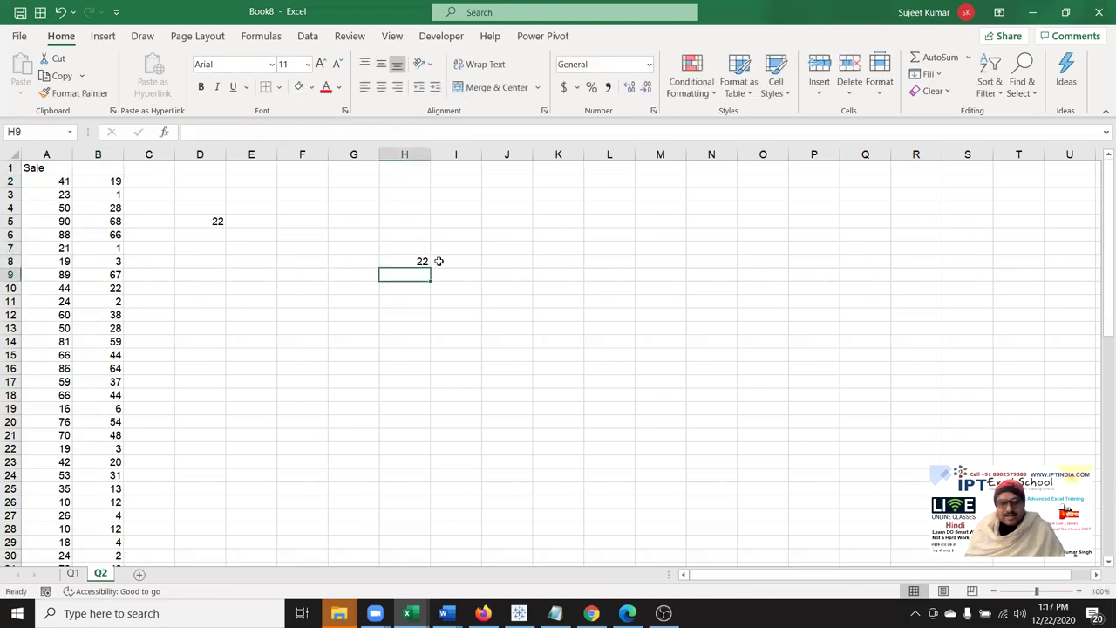
left_click(436, 260)
left_click(367, 262)
type("18")
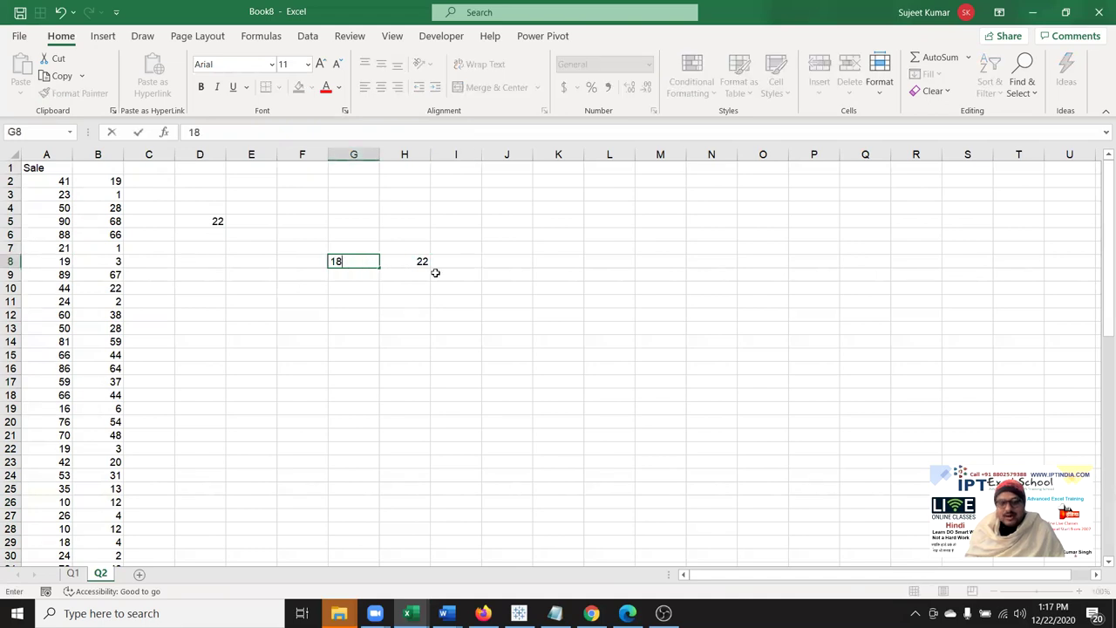
left_click(435, 270)
type("25")
key("Return")
- Change G8 from 18 to 11 and select the three numbers G8:I8
left_click(422, 281)
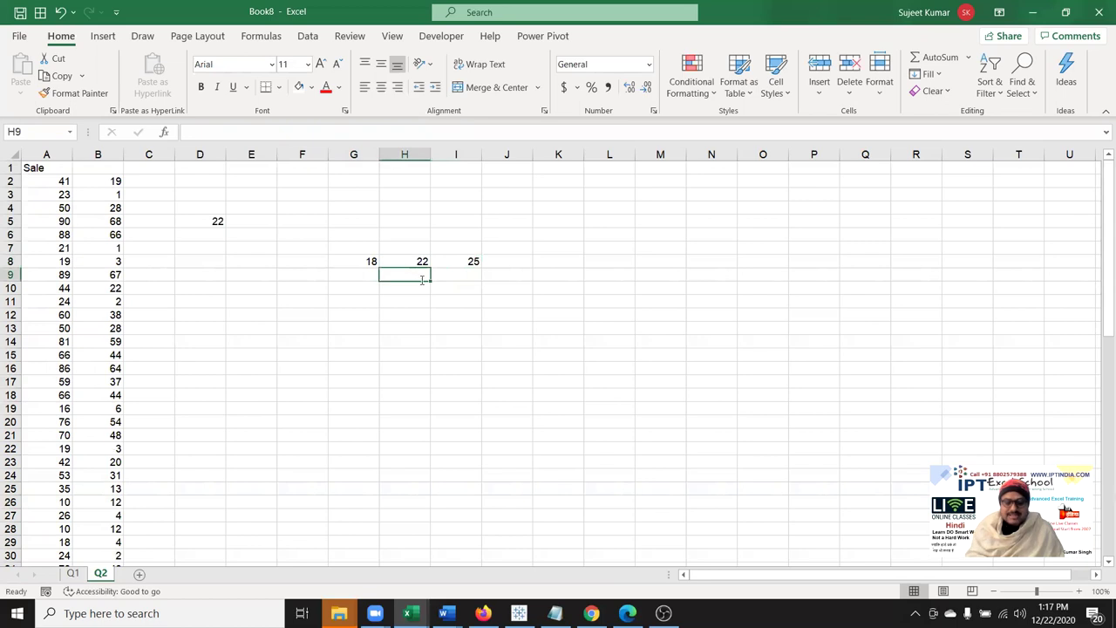
type("\\")
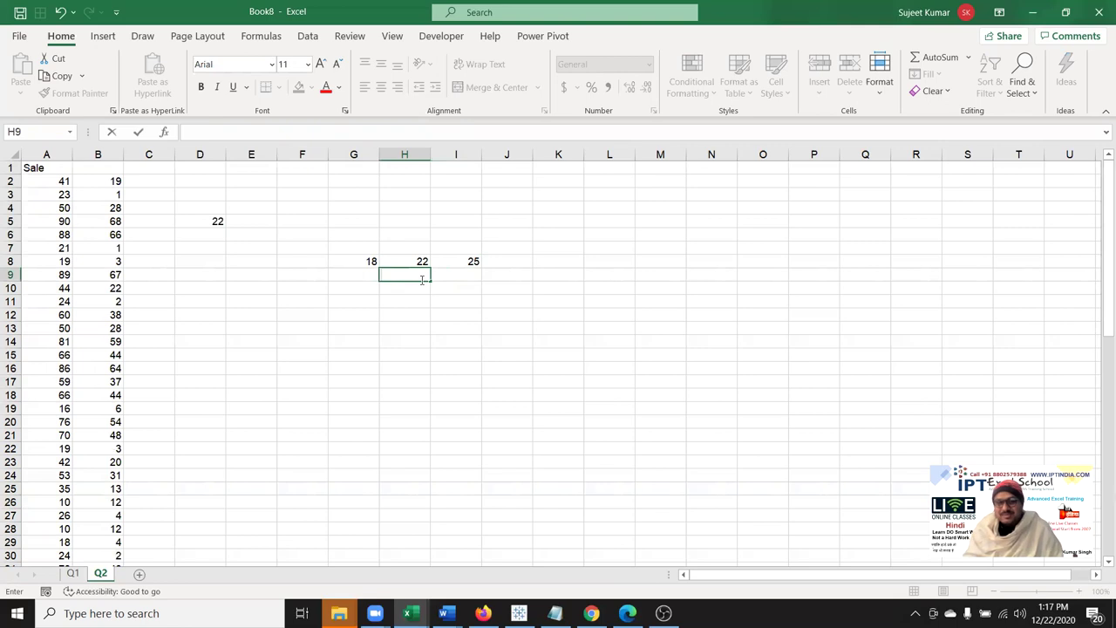
key("Up")
key("Left")
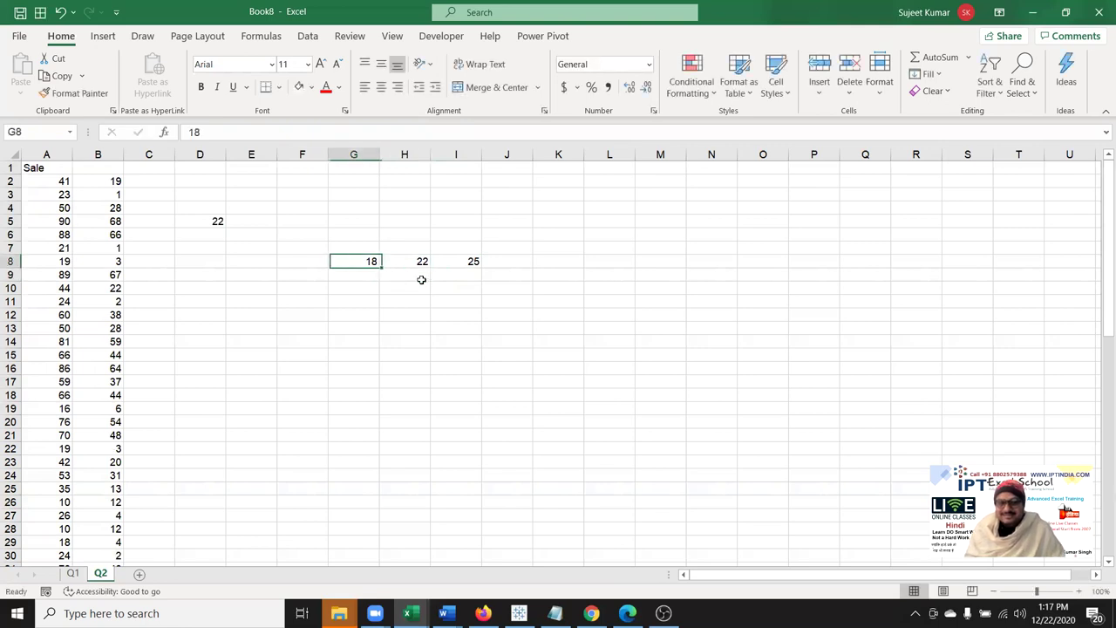
type("1")
key("Return")
left_click(421, 279)
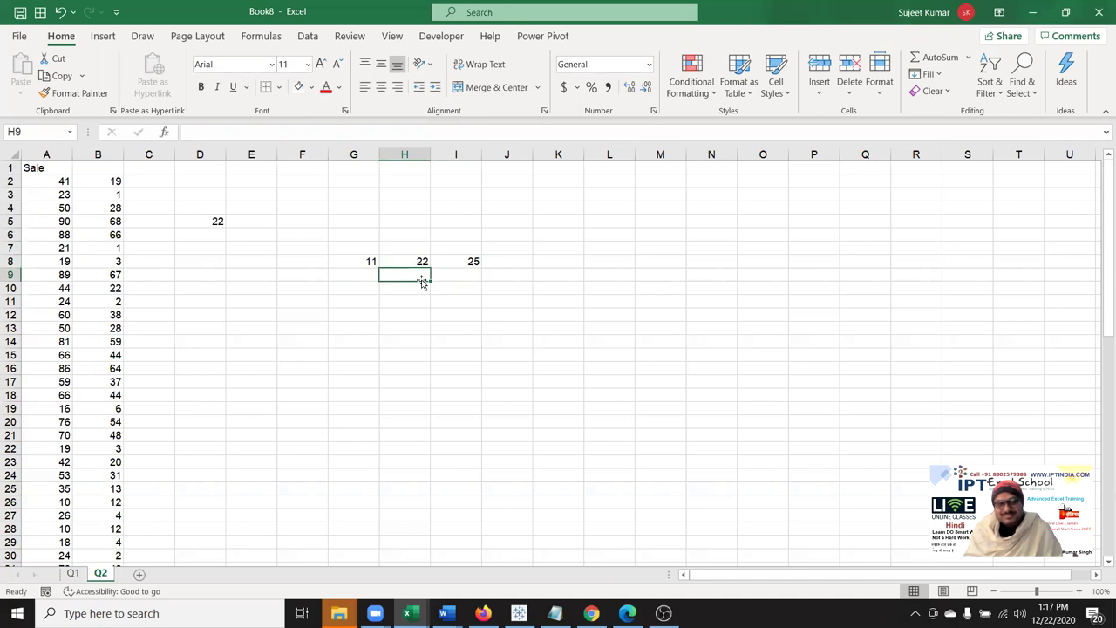
key("Up")
key("Left")
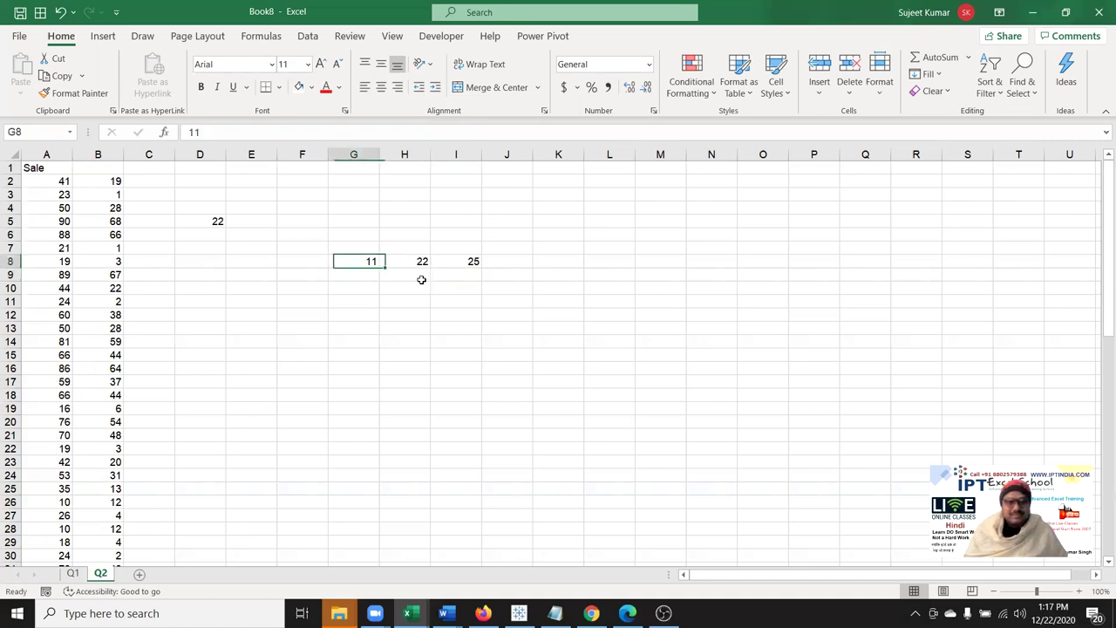
key("shift+Right")
key("shift+Right")
- Clear the sample numbers in G8:I8, review column B's differences, and move to E5
key("Delete")
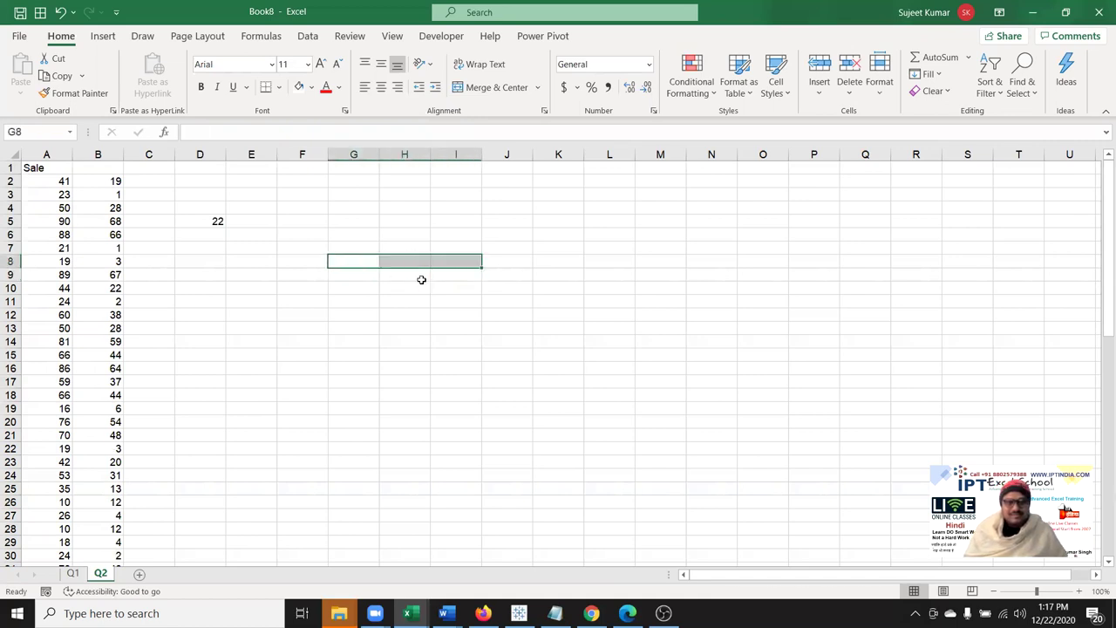
key("Left")
key("Left")
key("Left")
key("Left")
key("Left")
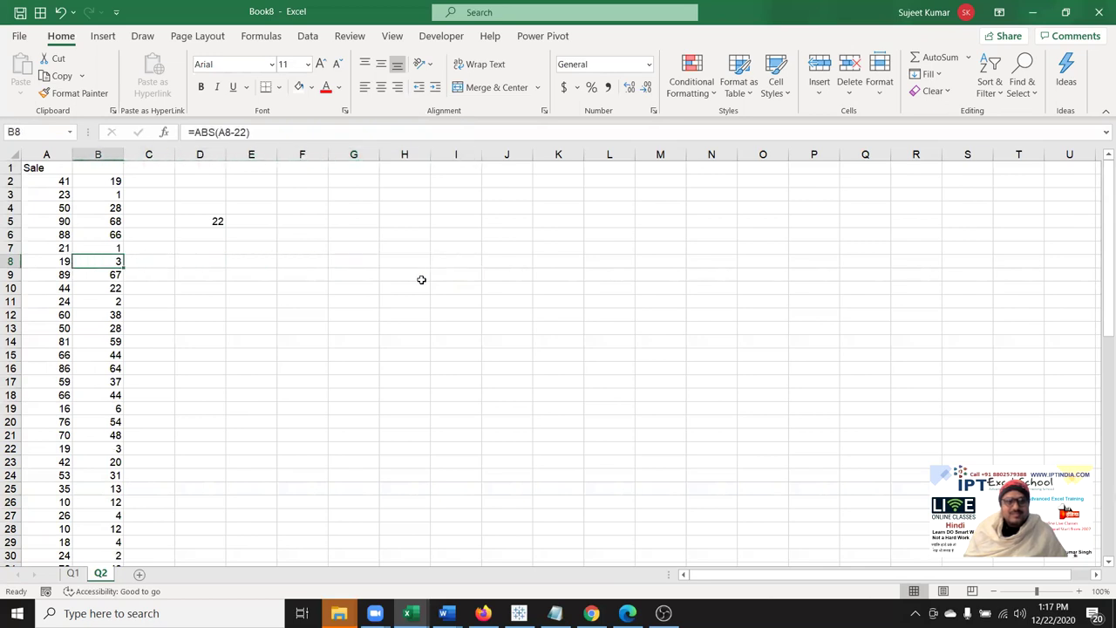
key("Up")
key("Up")
key("Up")
key("Up")
key("Up")
key("Up")
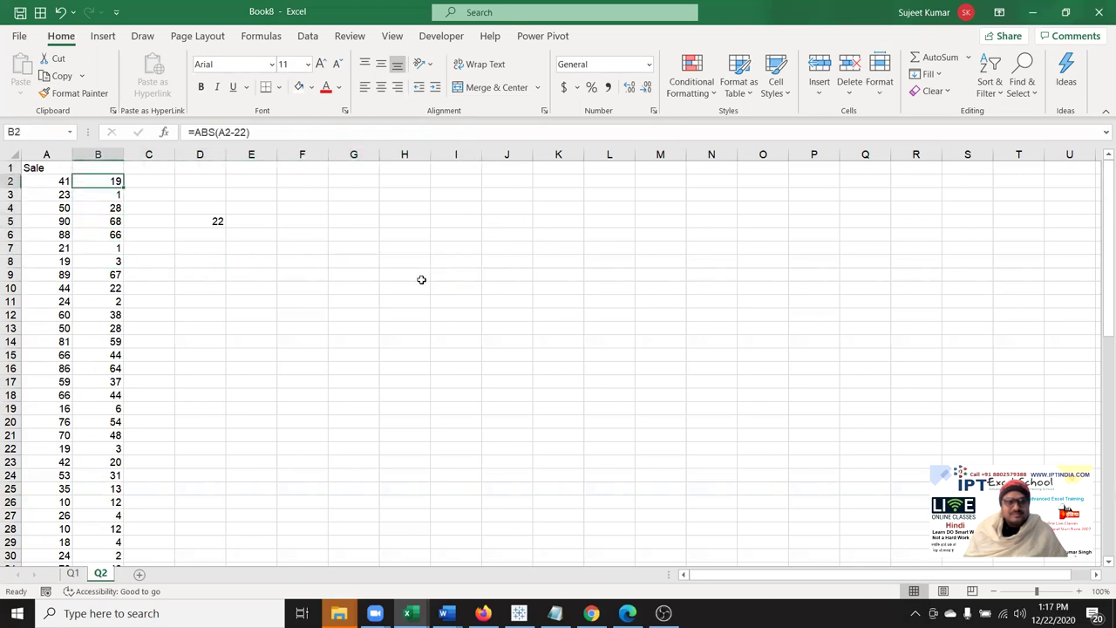
key("ctrl+Down")
key("Up")
key("ctrl+Up")
key("Up")
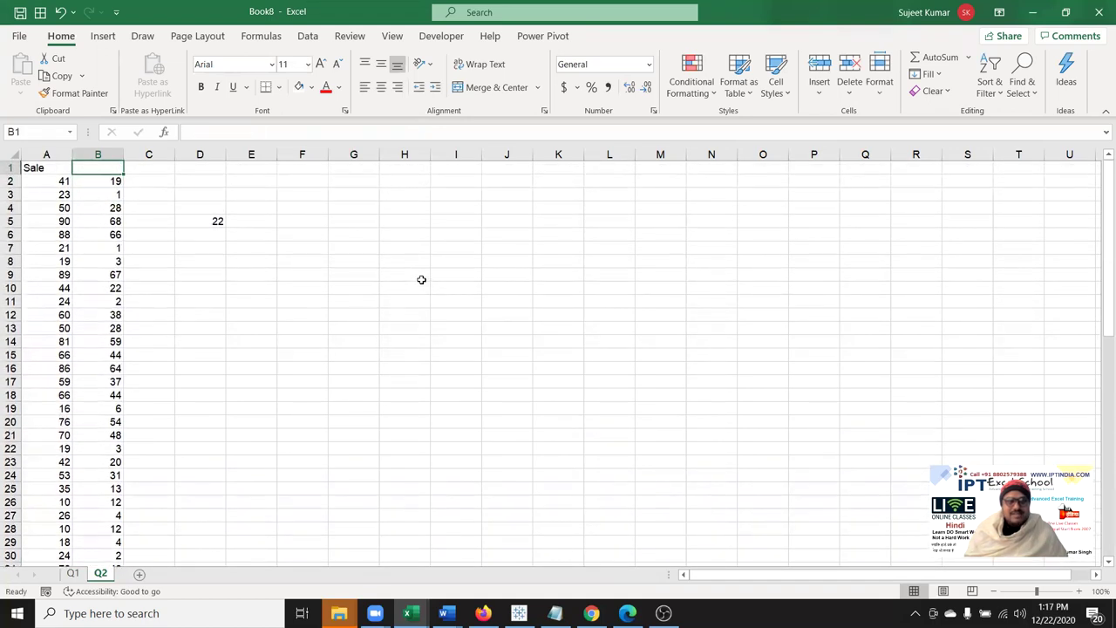
key("Right")
key("Right")
key("Down")
key("Down")
key("Down")
key("Up")
key("Down")
key("Down")
key("Down")
key("Right")
key("Up")
- Enter =MIN(B:B) in E5 to get the smallest difference, 1
type("=")
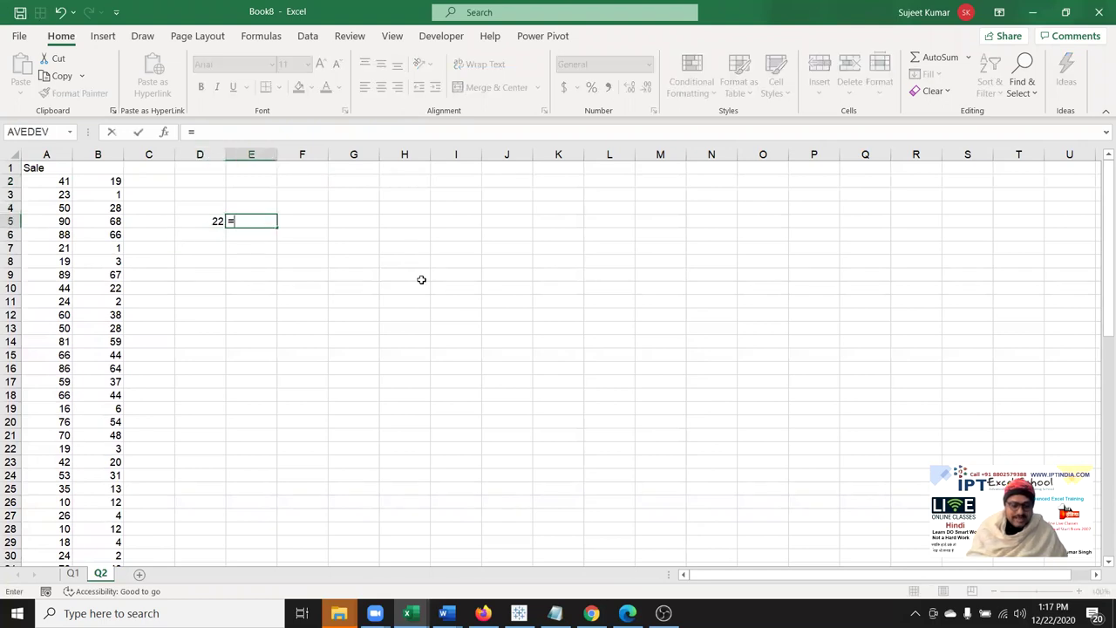
type("min (")
key("Left")
key("Left")
key("Left")
key("ctrl+space")
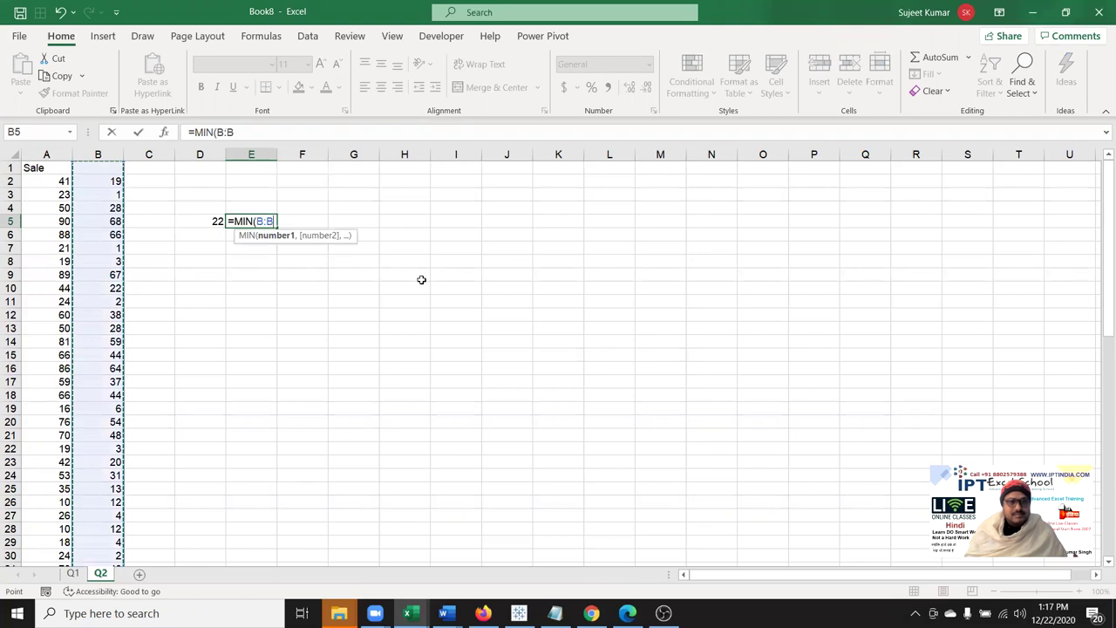
key("Tab")
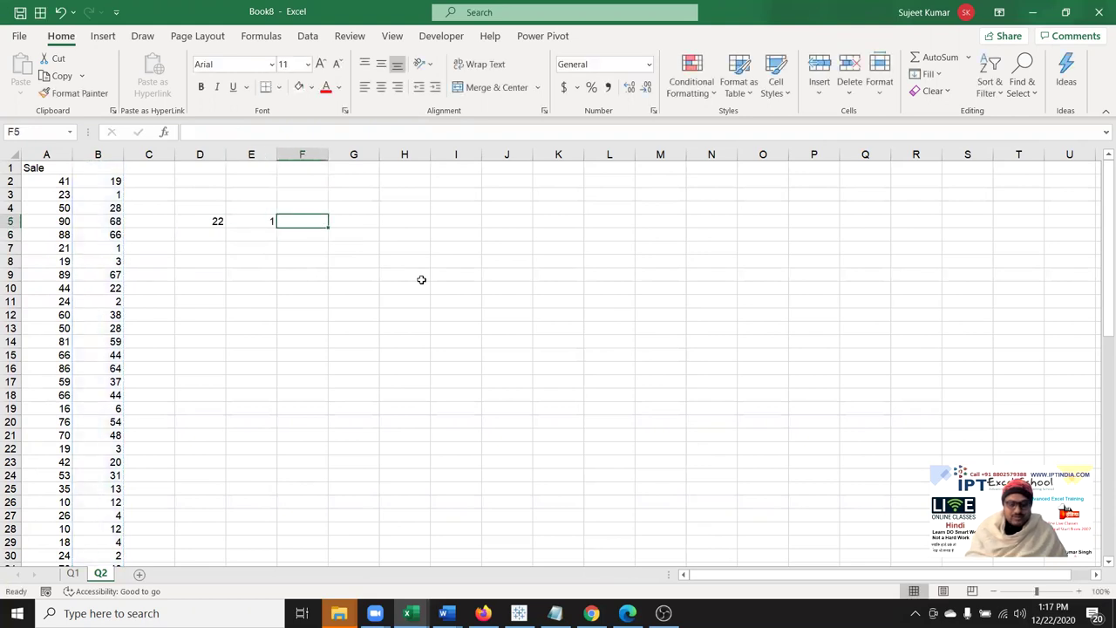
- Enter =MATCH(E5,B:B,0) in F5, returning position 3
type("=ma")
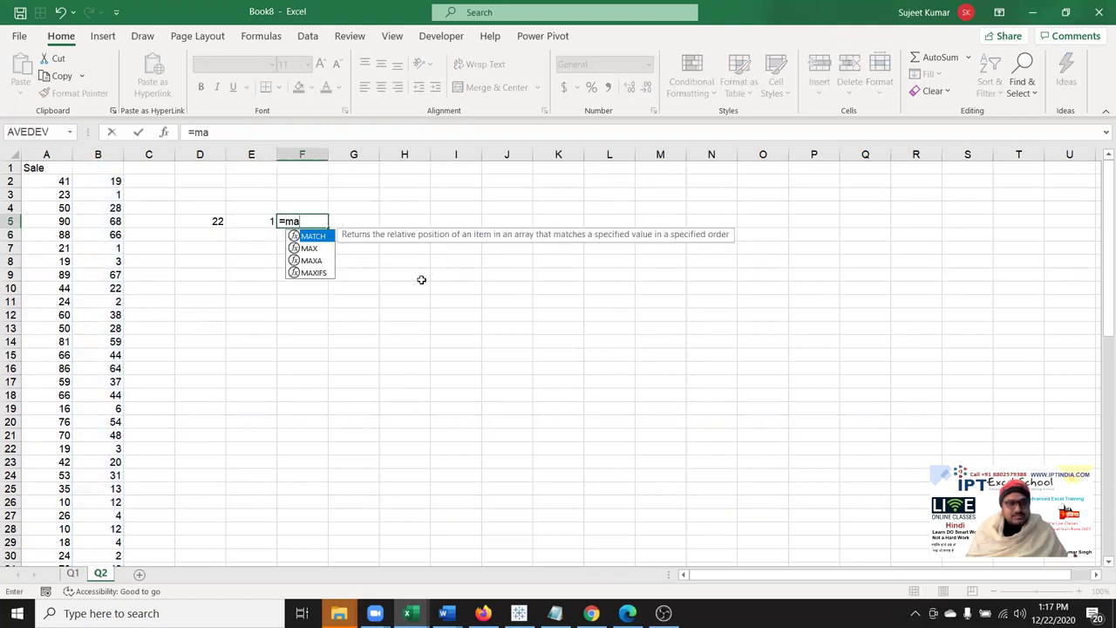
key("Tab")
key("Left")
type(",")
key("Left")
key("Left")
key("Left")
key("Left")
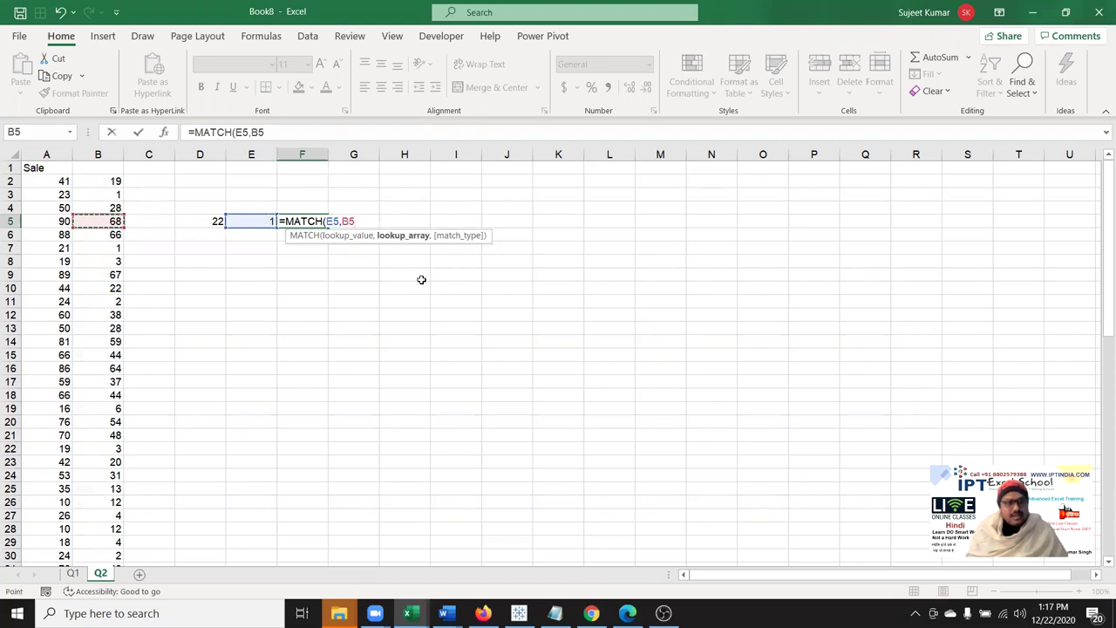
key("ctrl+space")
type(",0")
key("Return")
- Enter =INDEX(A:A,F5) in G5, returning the sale 23
key("Up")
key("Right")
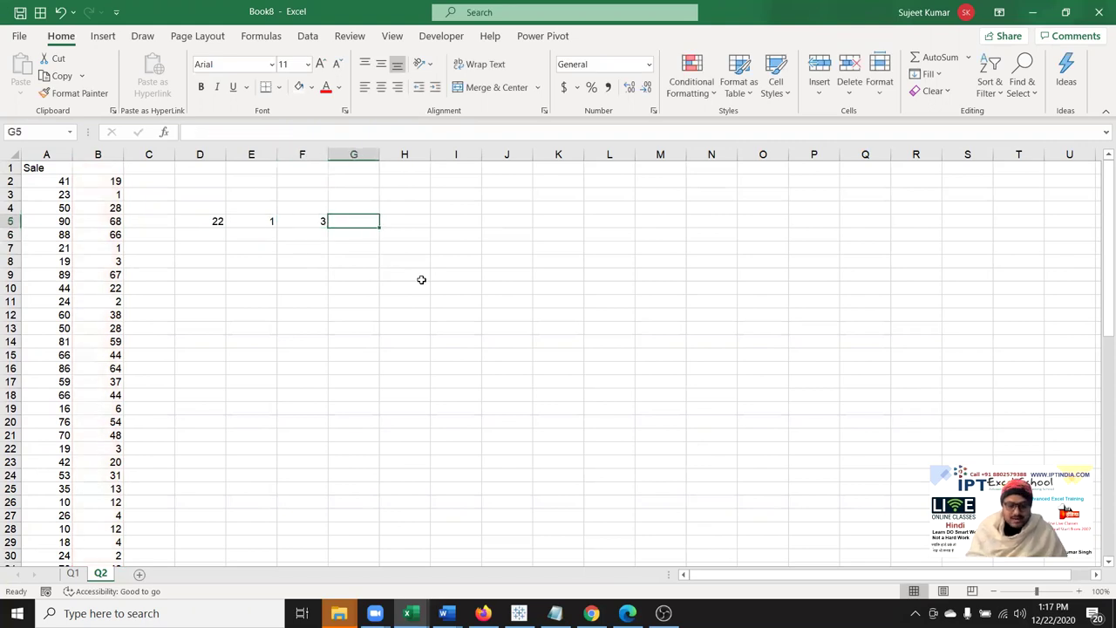
type("=ind")
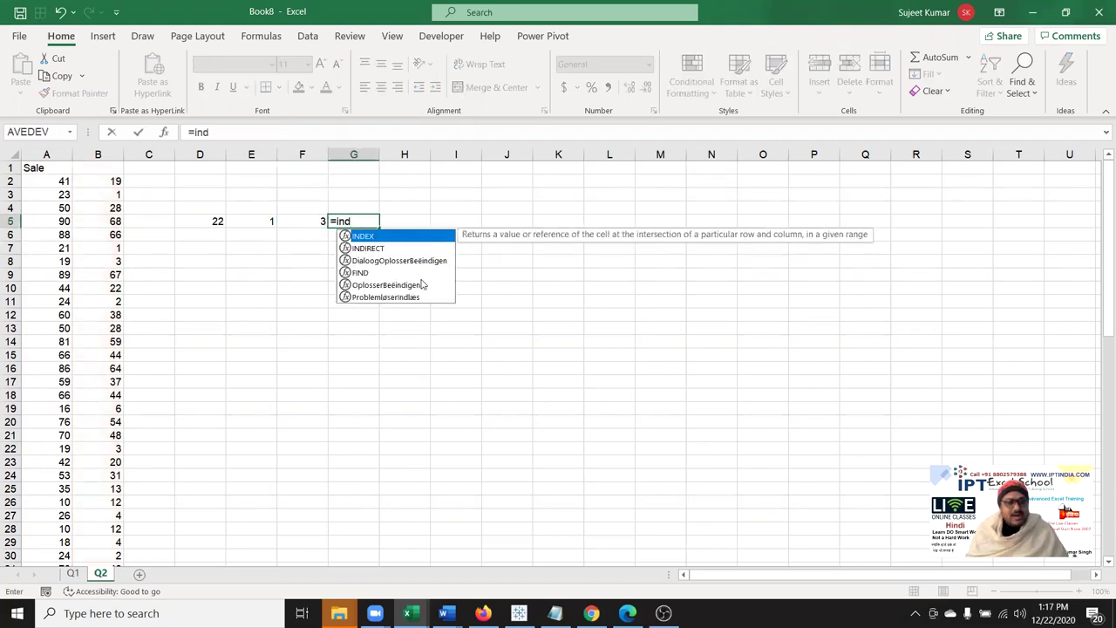
key("Tab")
key("Left")
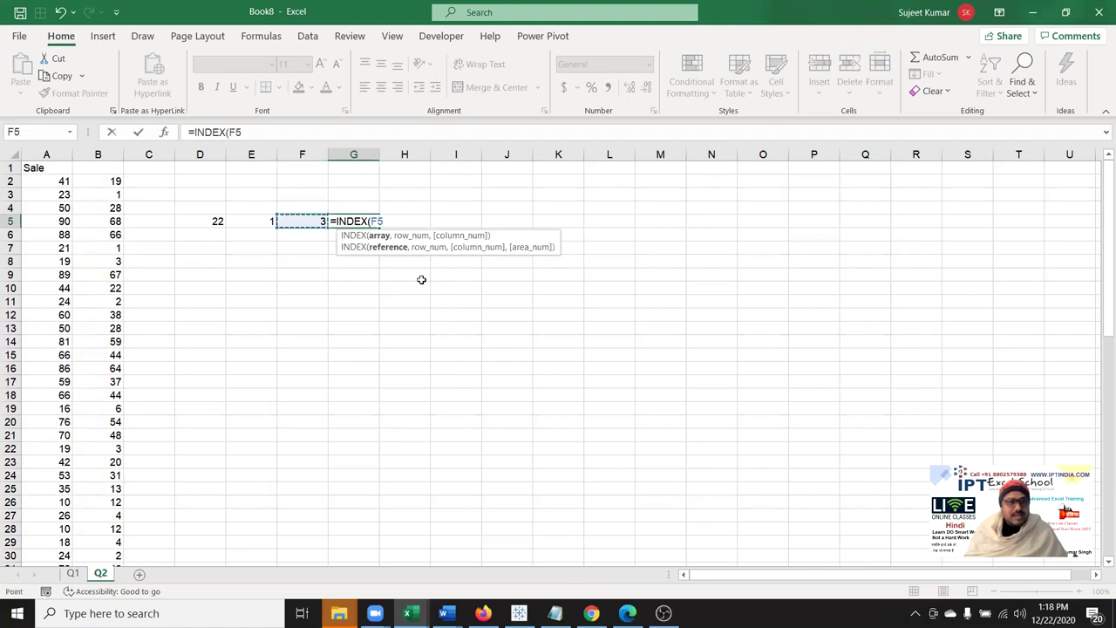
left_click(58, 154)
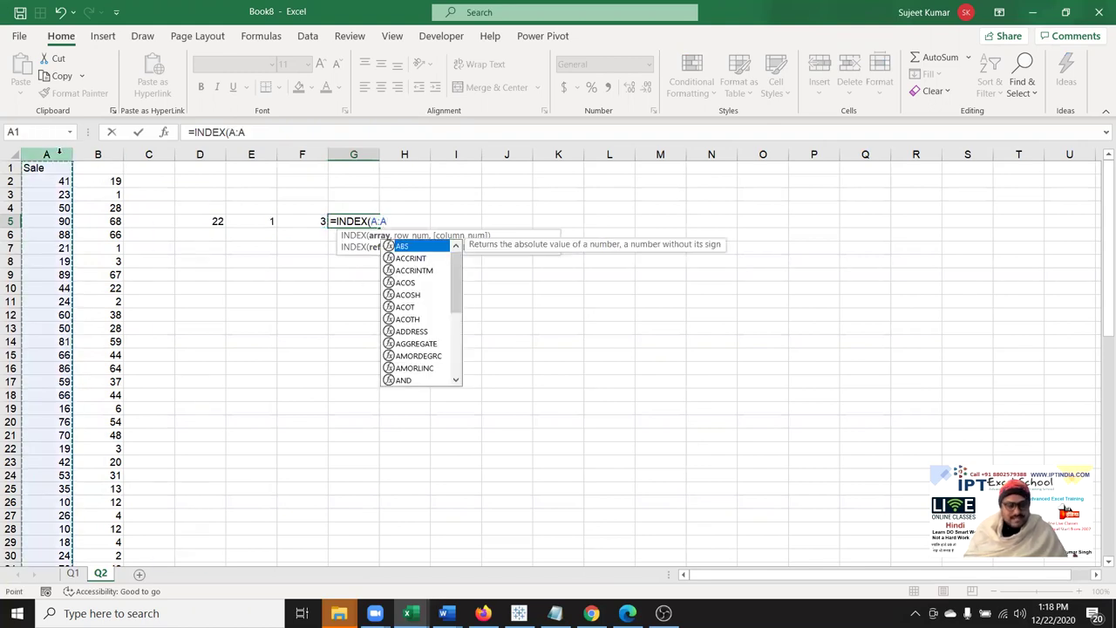
type(",")
left_click(289, 220)
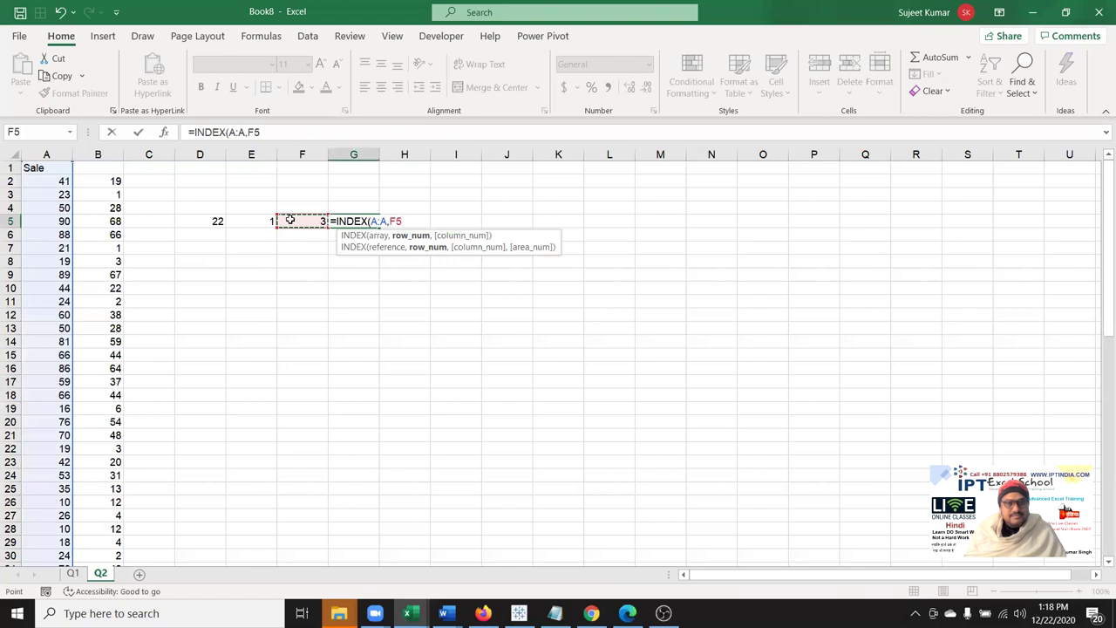
key("Return")
- Verify G5's result against the sales 23 in A3 and 21 in A7
left_click(362, 218)
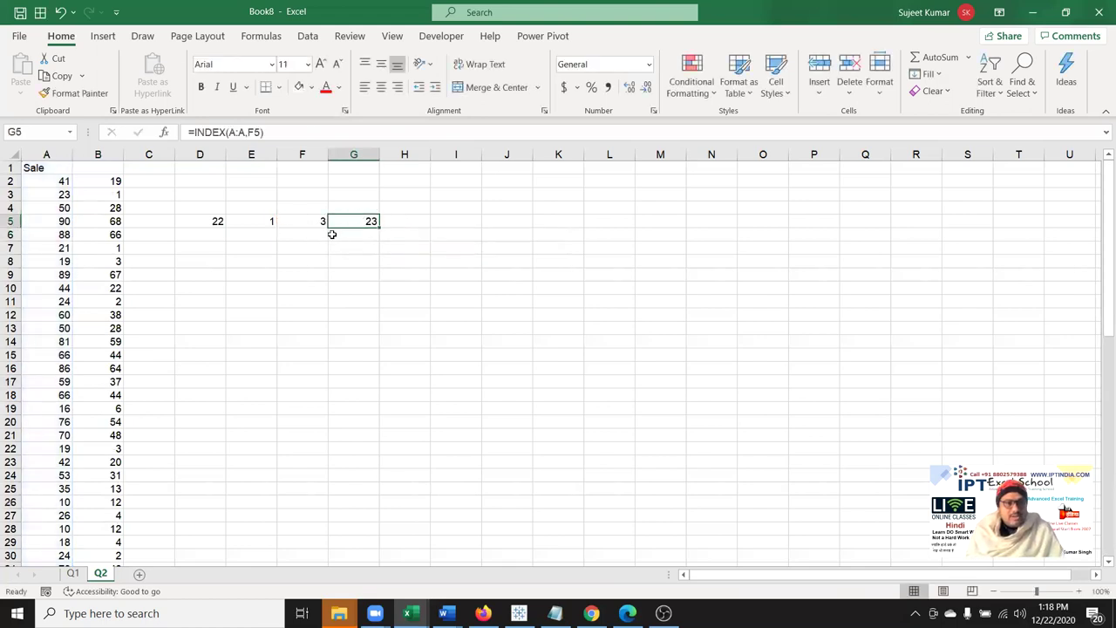
left_click(66, 199)
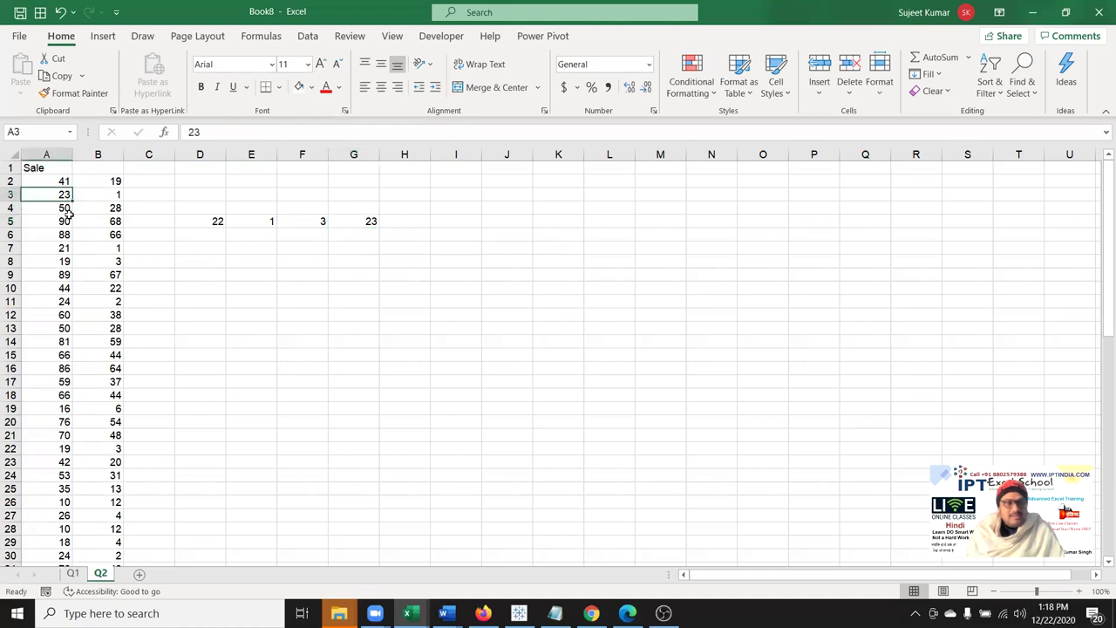
left_click(68, 246)
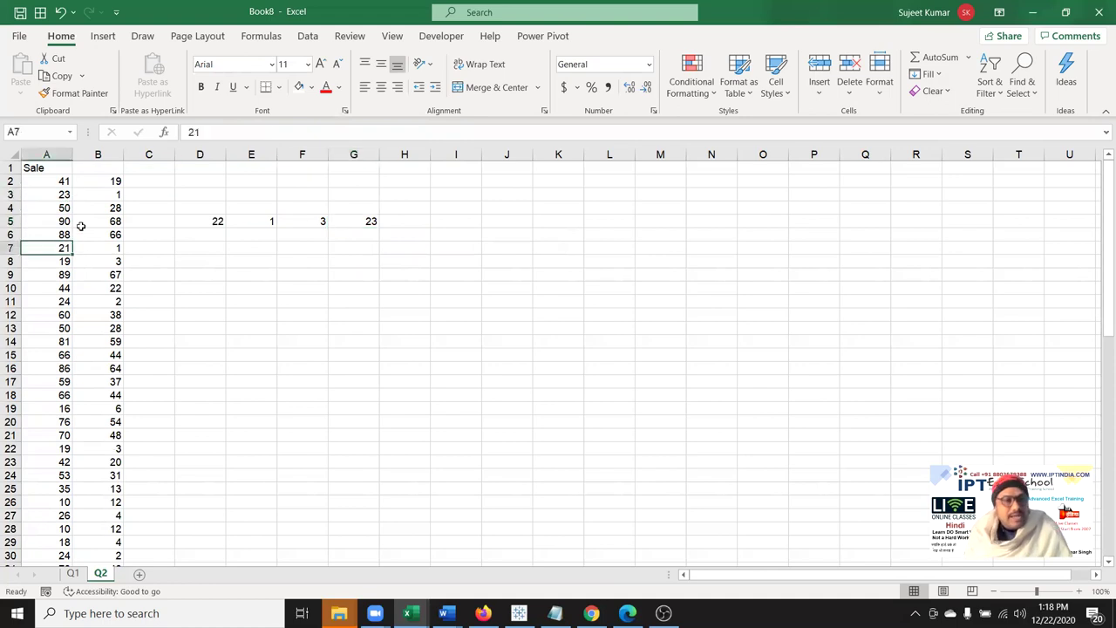
left_click(63, 198)
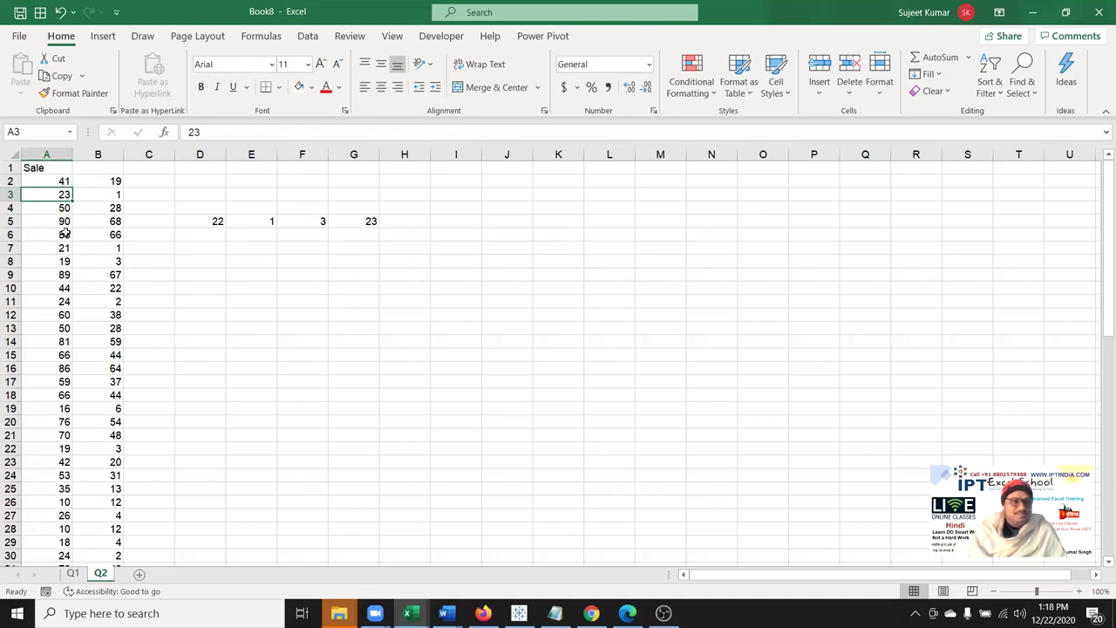
- In D6 begin the formula =INDEX(A:A,MATCH( on the sales column
left_click(217, 235)
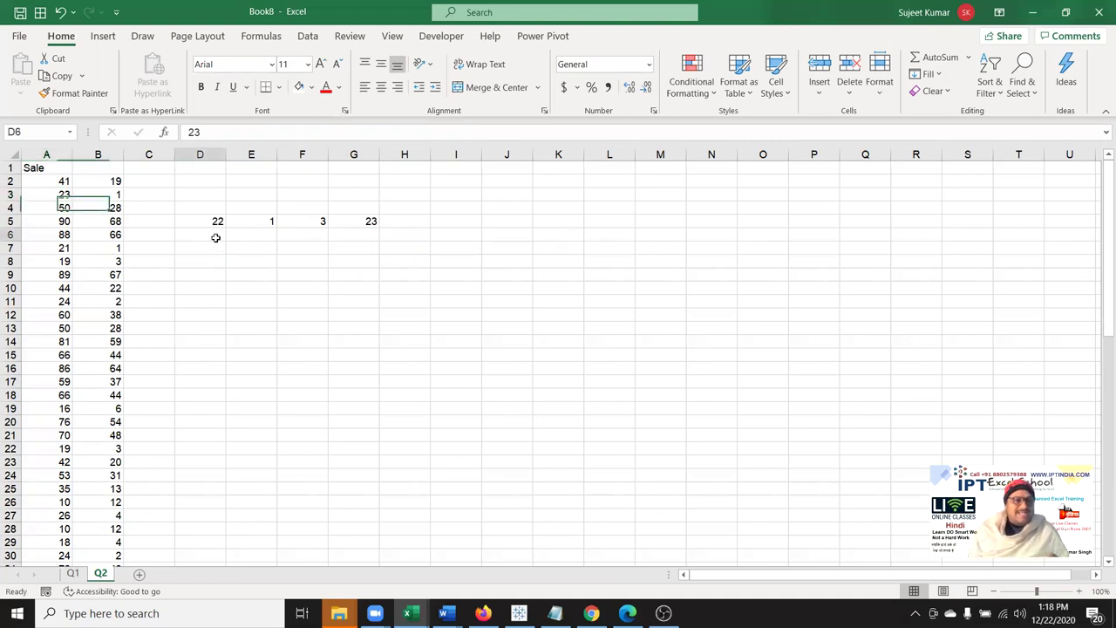
type("=")
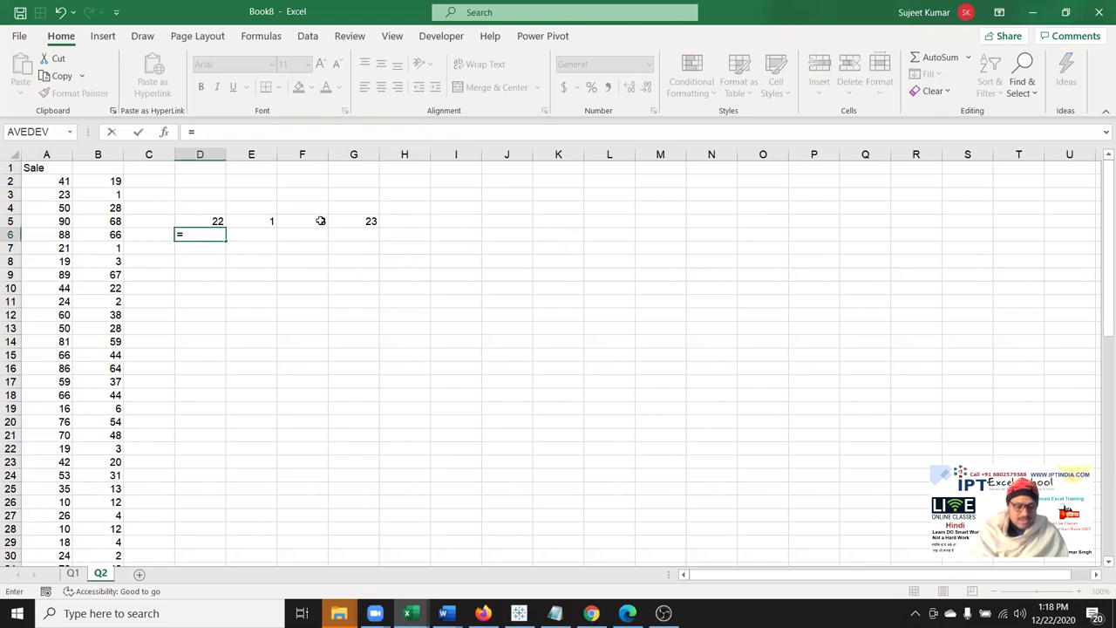
type("ind")
key("Tab")
key("Left")
key("Left")
key("Left")
key("ctrl+space")
key("Up")
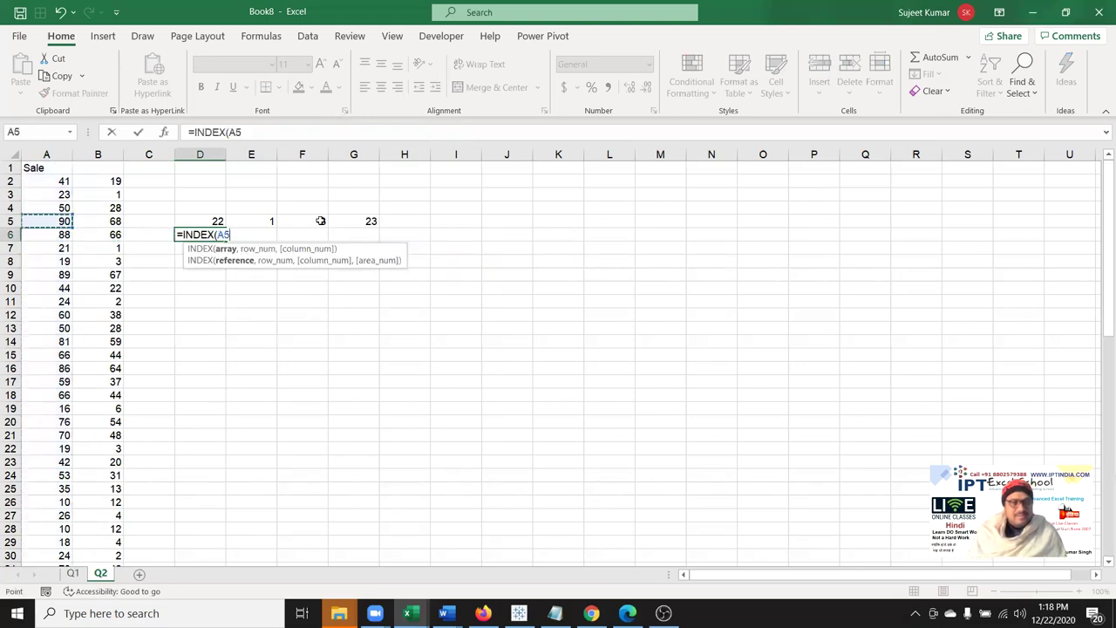
key("ctrl+space")
type(",")
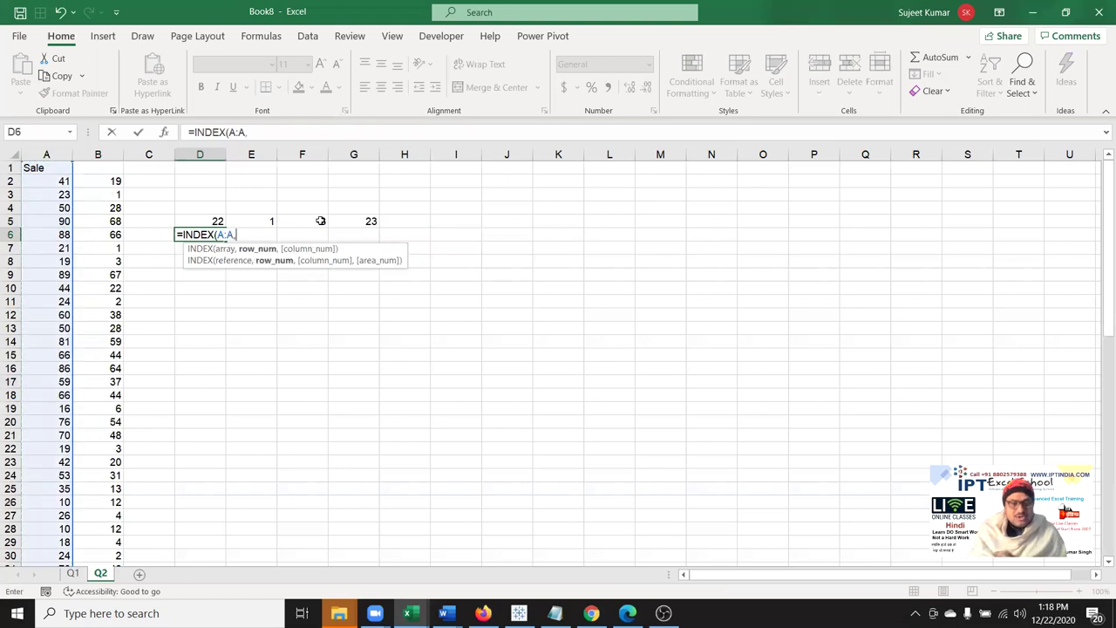
type("ma")
key("Tab")
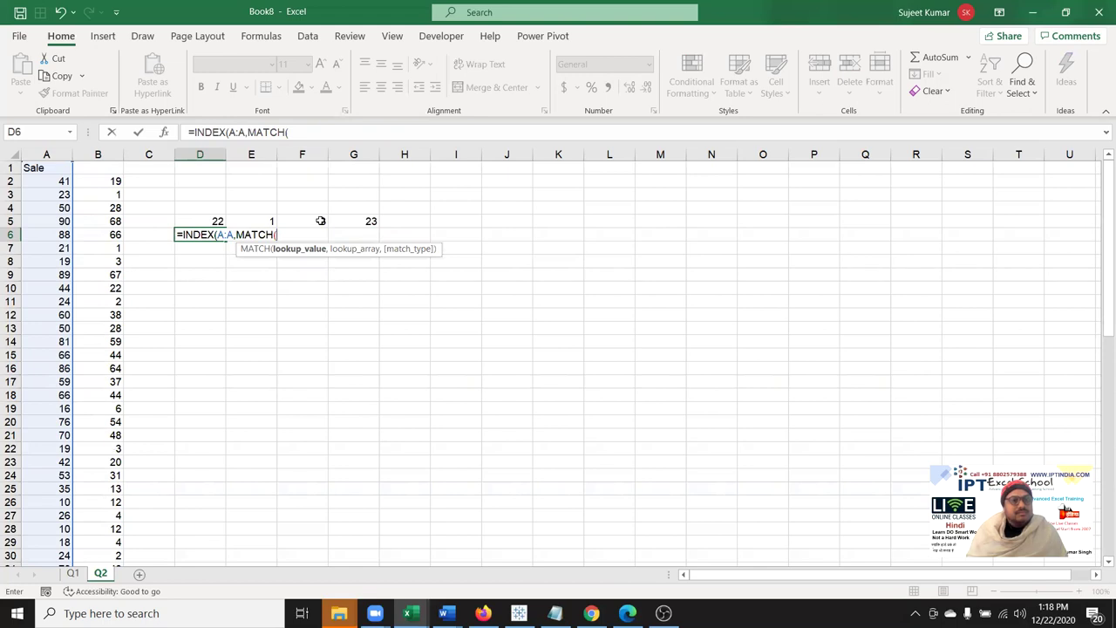
- Add MIN(ABS(D5-A2:A67)) as MATCH's lookup value
type("min")
key("Tab")
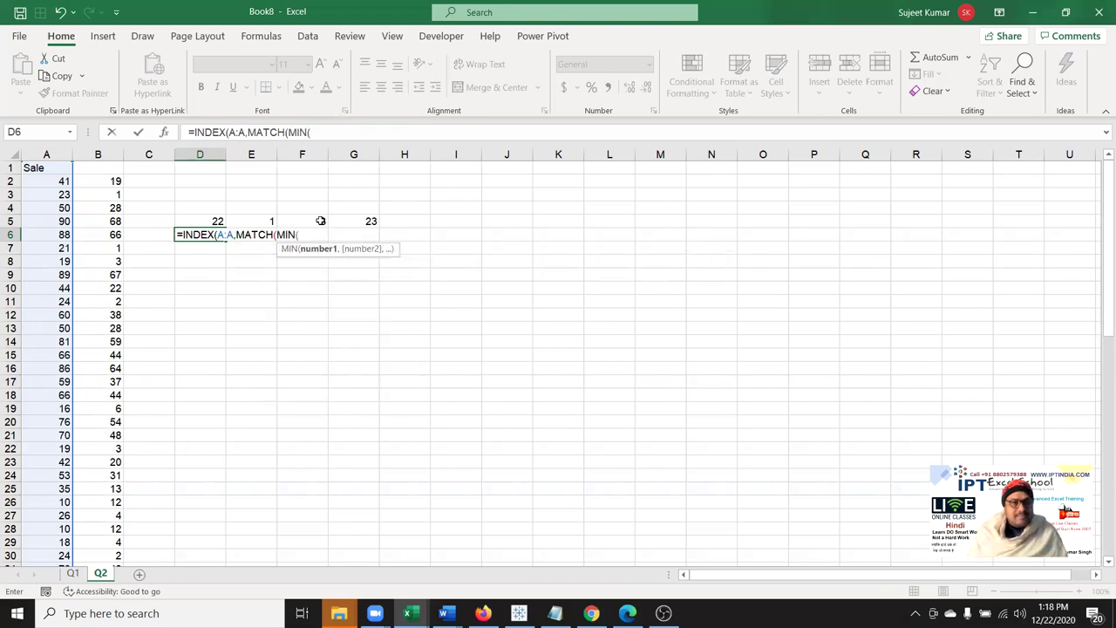
key("Up")
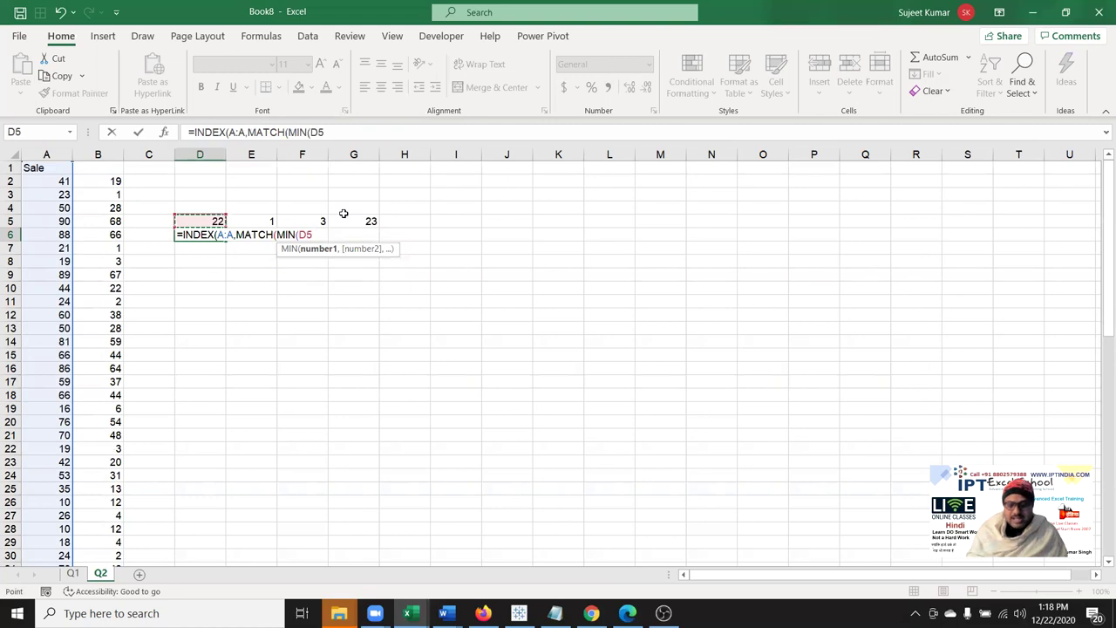
key("BackSpace")
key("BackSpace")
type("abs")
key("Tab")
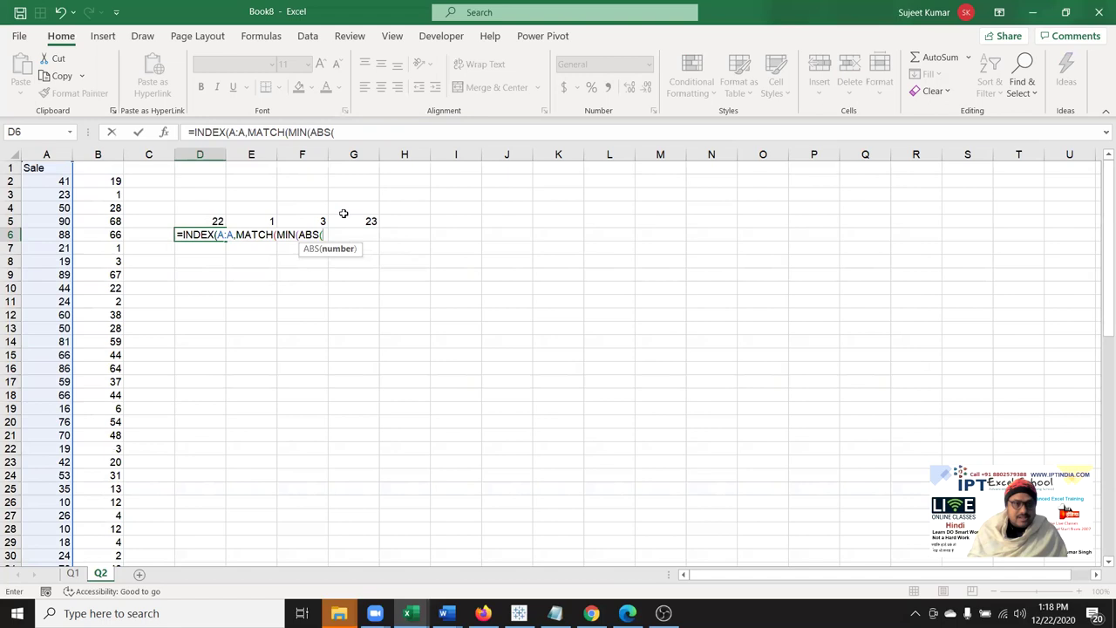
key("Up")
type("-")
key("Left")
key("Left")
key("Left")
key("ctrl+Up")
key("Down")
key("ctrl+shift+Down")
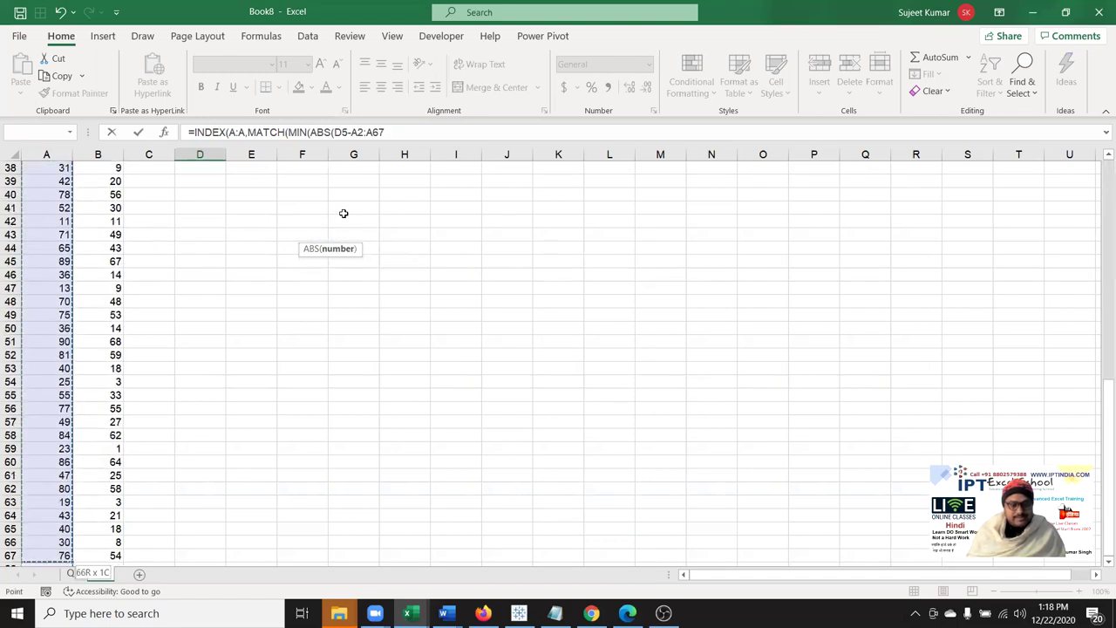
- Close the MIN argument and start a second ABS( for the lookup array
type(")")
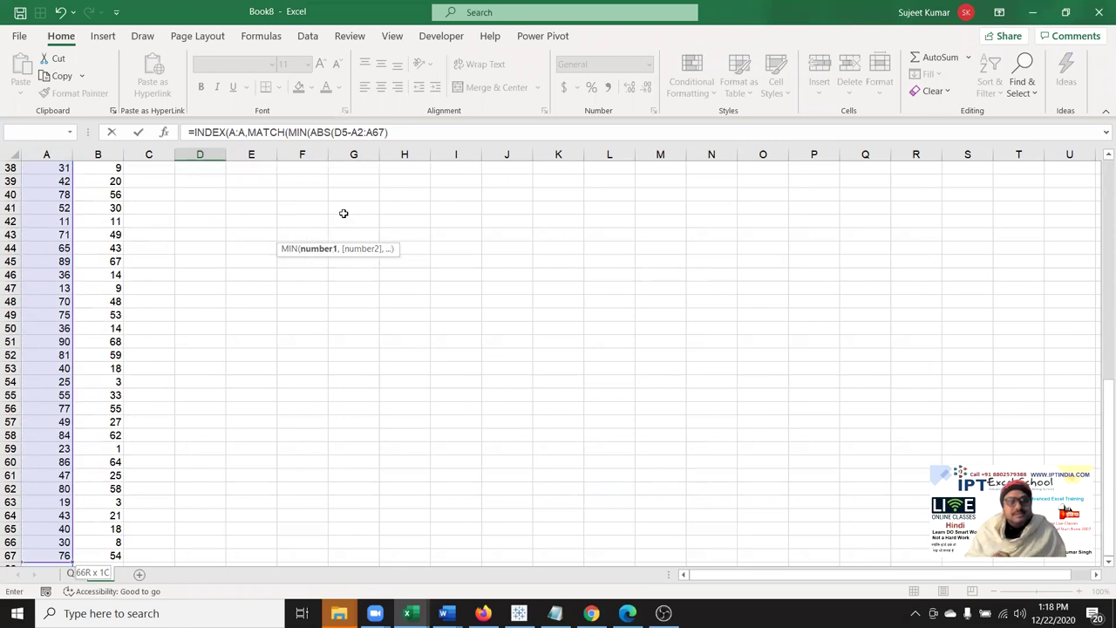
type(")")
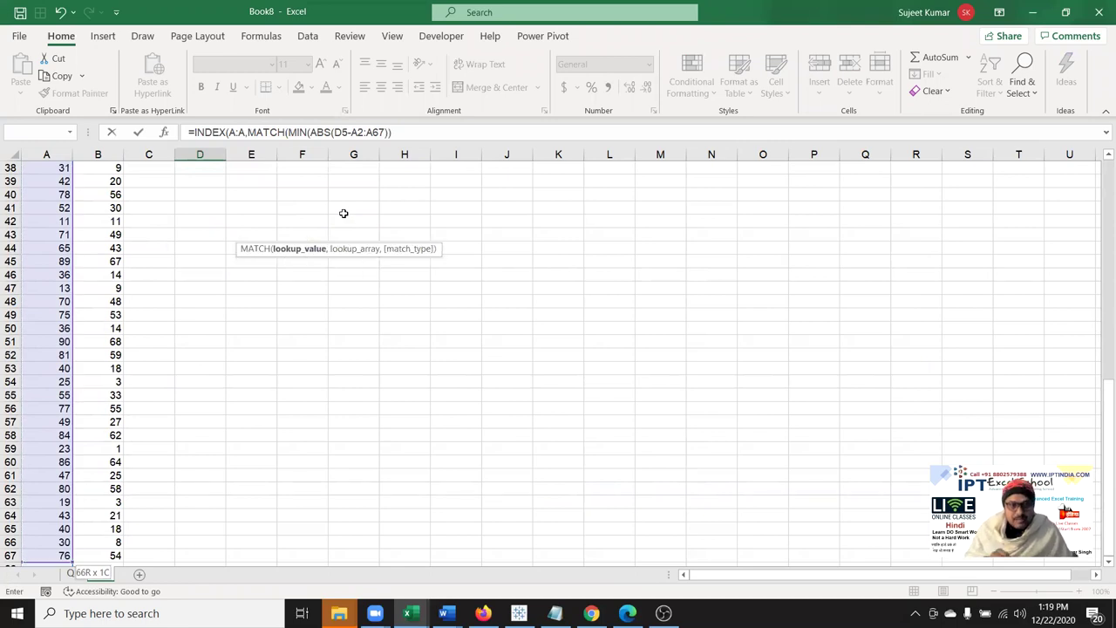
type(",")
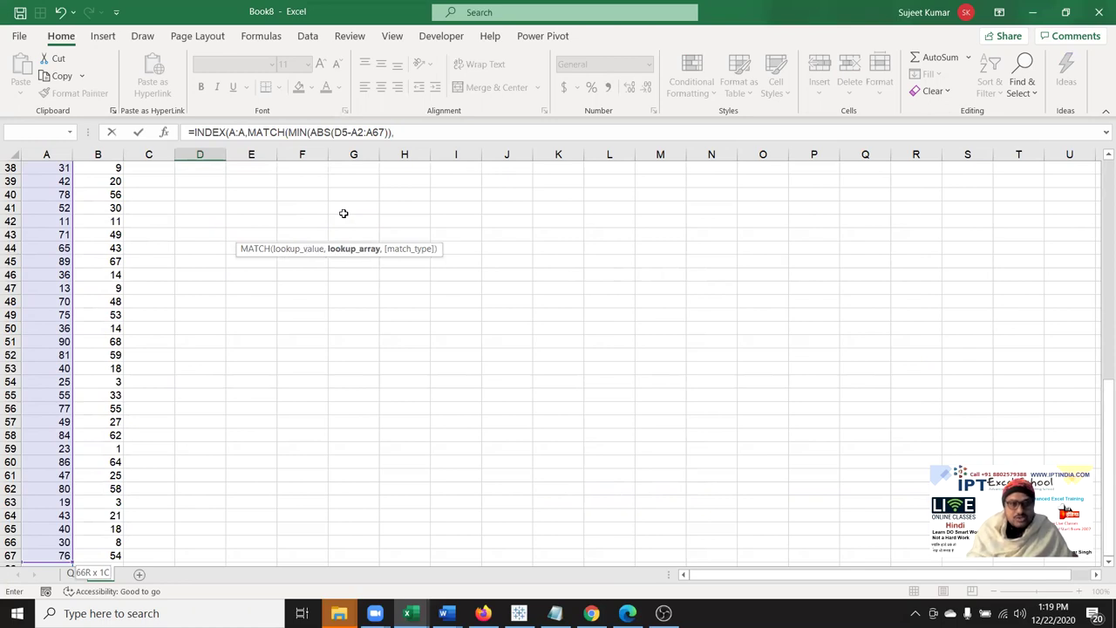
type("ans")
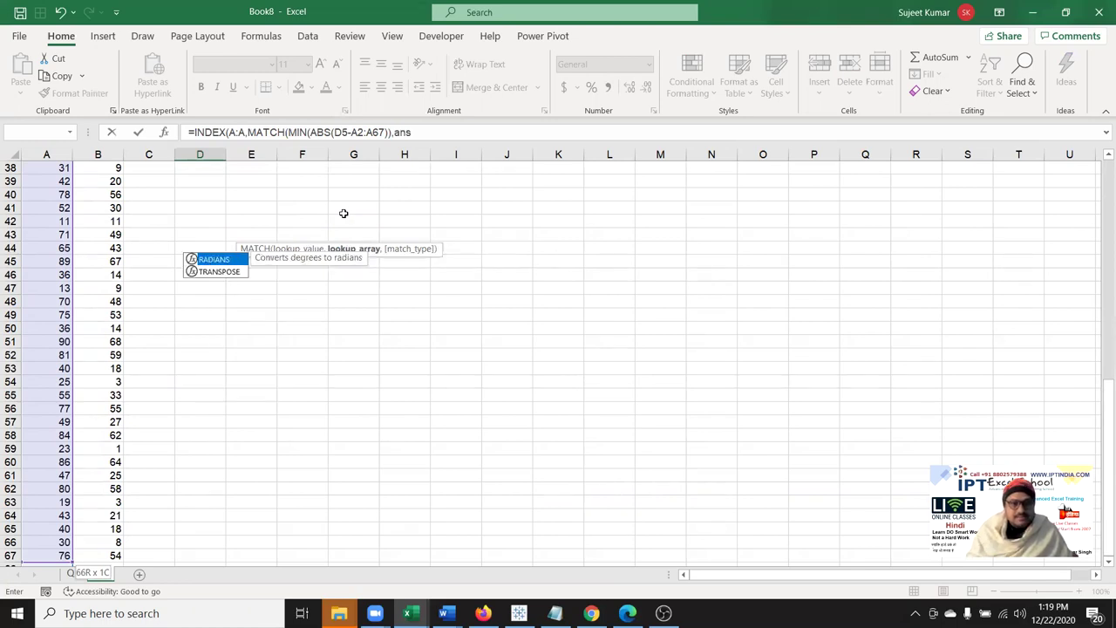
key("BackSpace")
key("BackSpace")
type("bs")
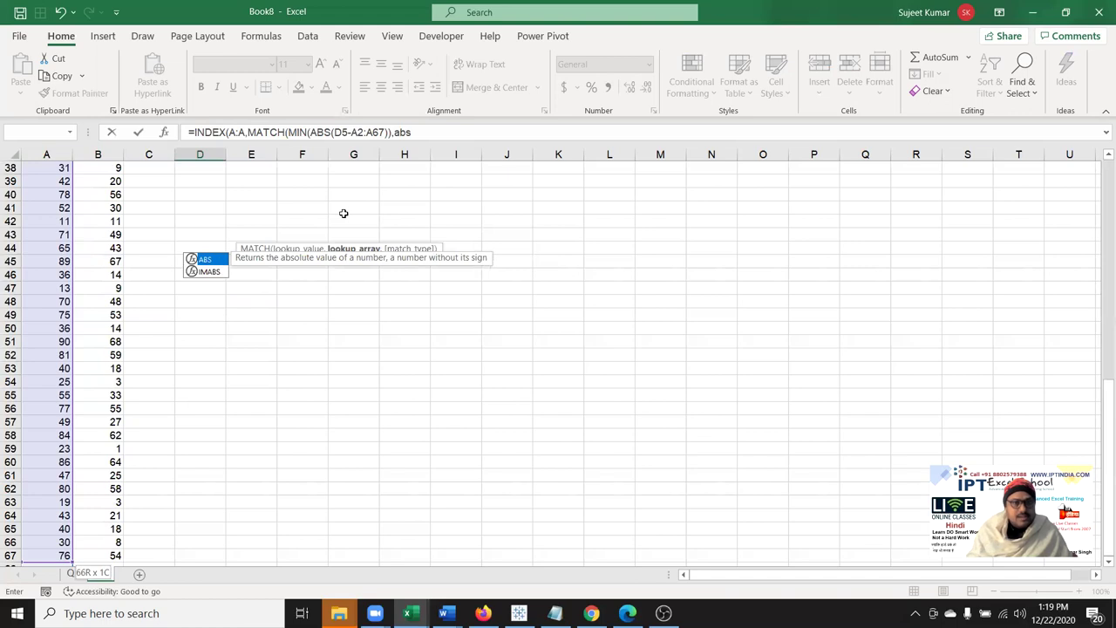
key("Tab")
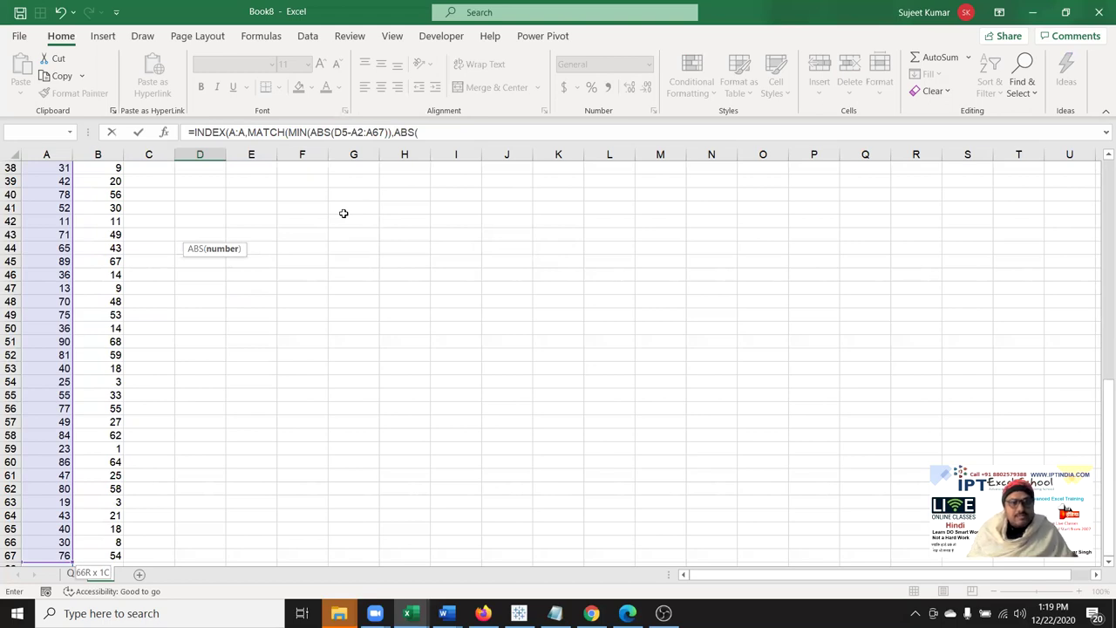
- Fill the second ABS with D5 minus the range A1:A67
key("Up")
scroll(343, 214, "up", 2)
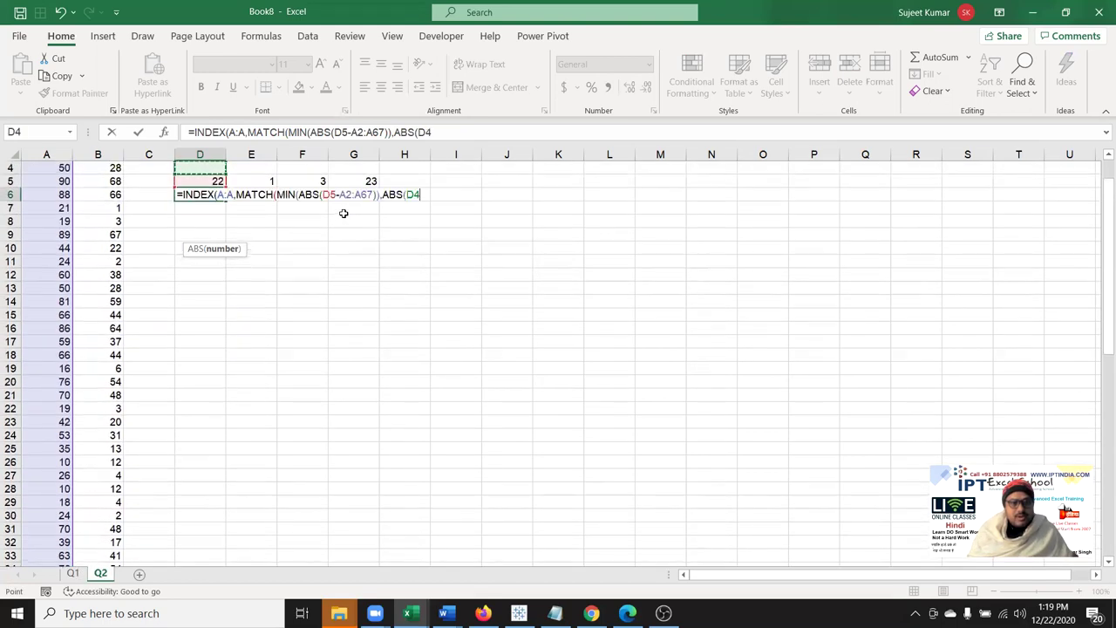
type("-")
key("Left")
key("Left")
key("Left")
key("ctrl+Up")
key("Down")
key("Down")
key("Up")
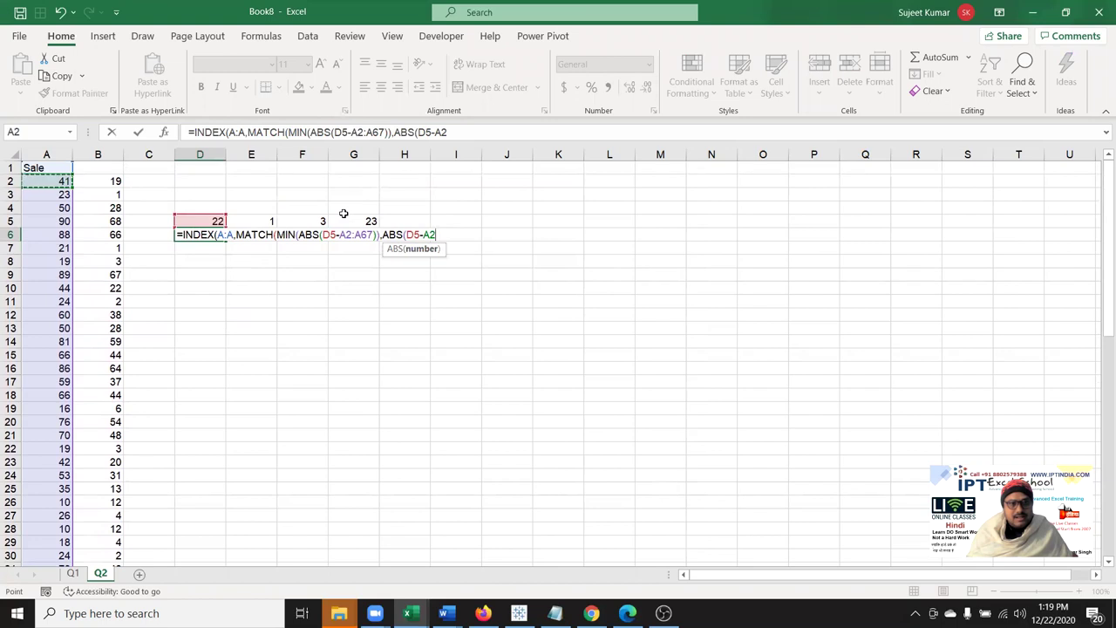
key("Up")
key("Down")
key("Up")
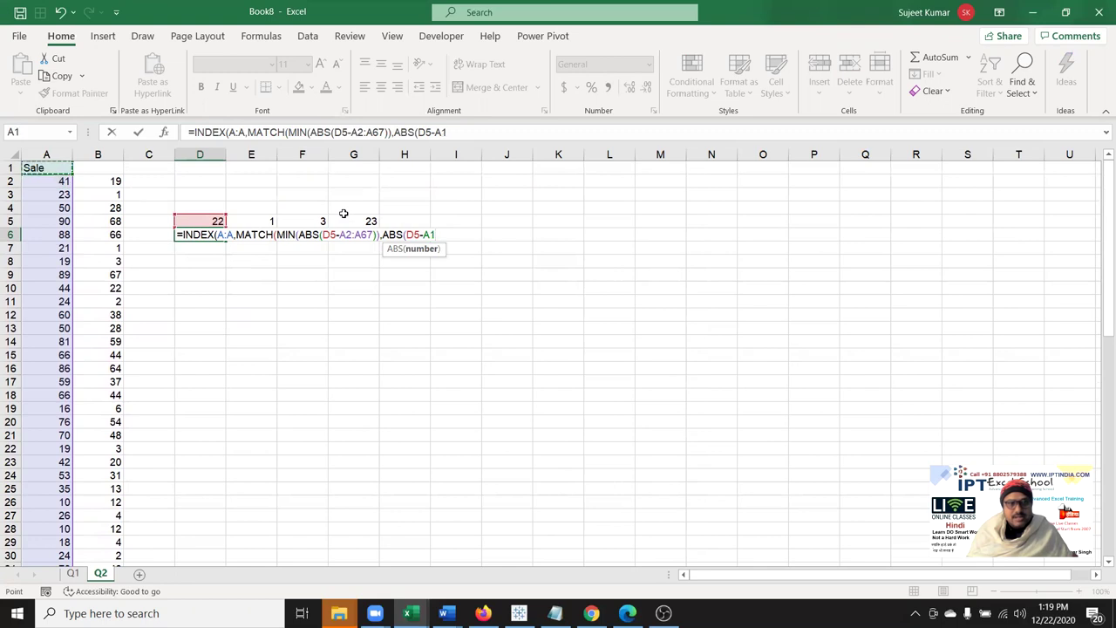
key("ctrl+shift+Down")
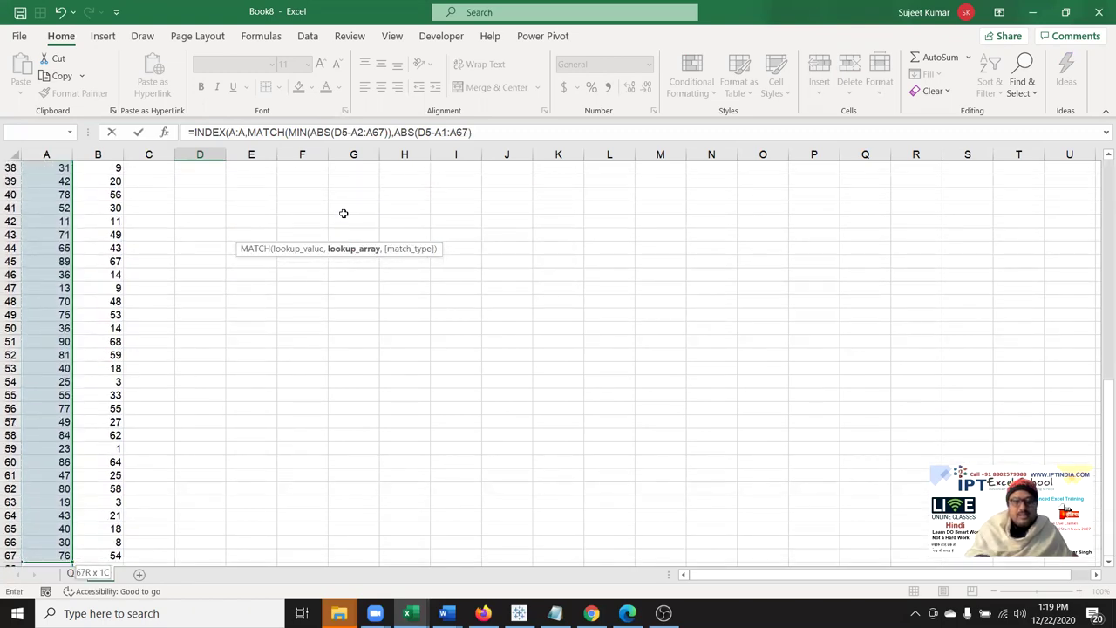
- Change both ranges to A2:A67, append ,0)+1) and enter the formula returning 23
left_click(359, 132)
key("BackSpace")
type("2")
scroll(158, 230, "up", 5)
scroll(159, 230, "up", 4)
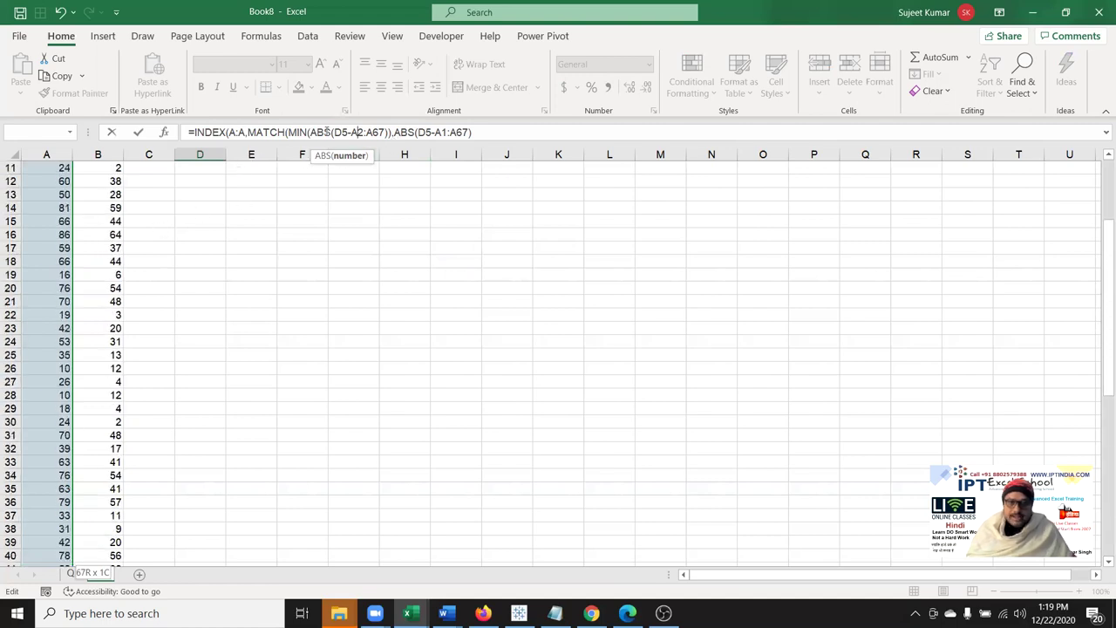
left_click(442, 131)
key("Delete")
type("2")
left_click(475, 132)
type(",0)+1")
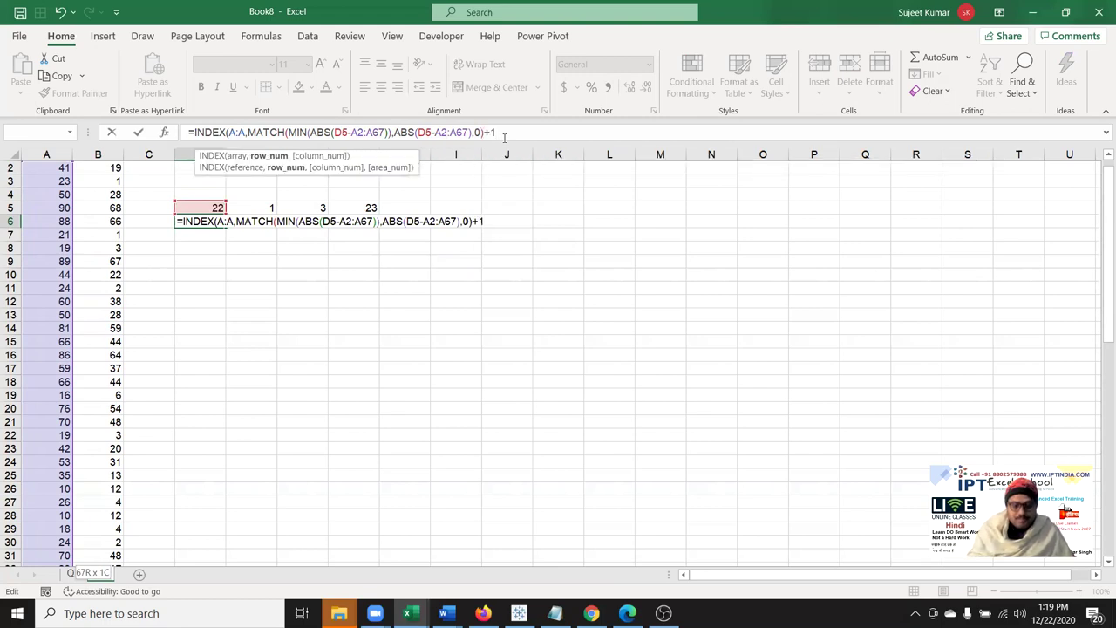
type(")")
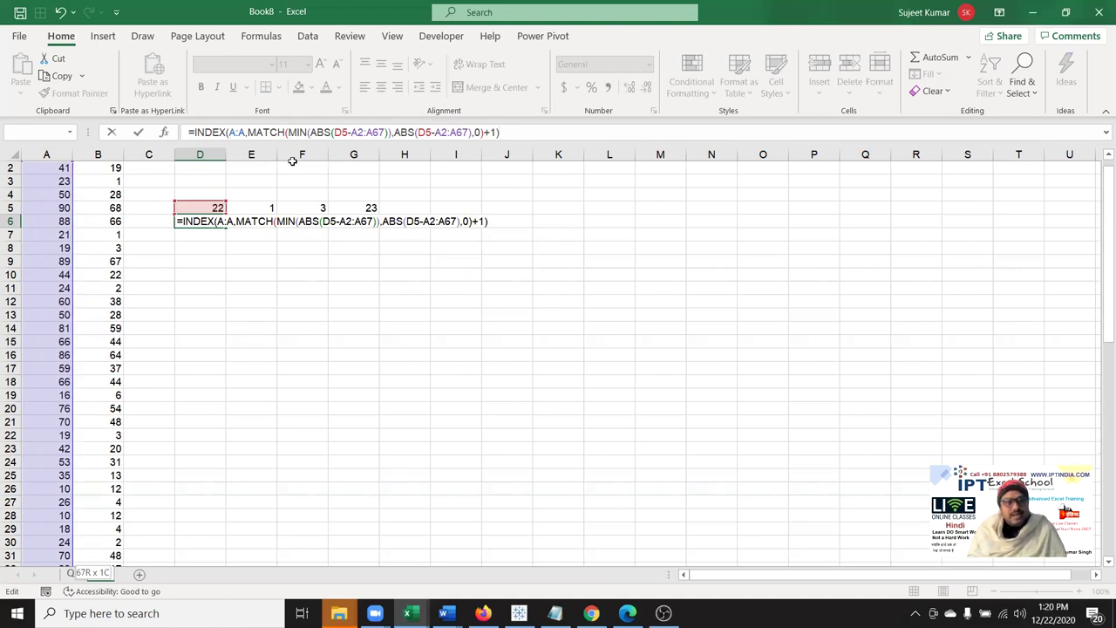
key("Return")
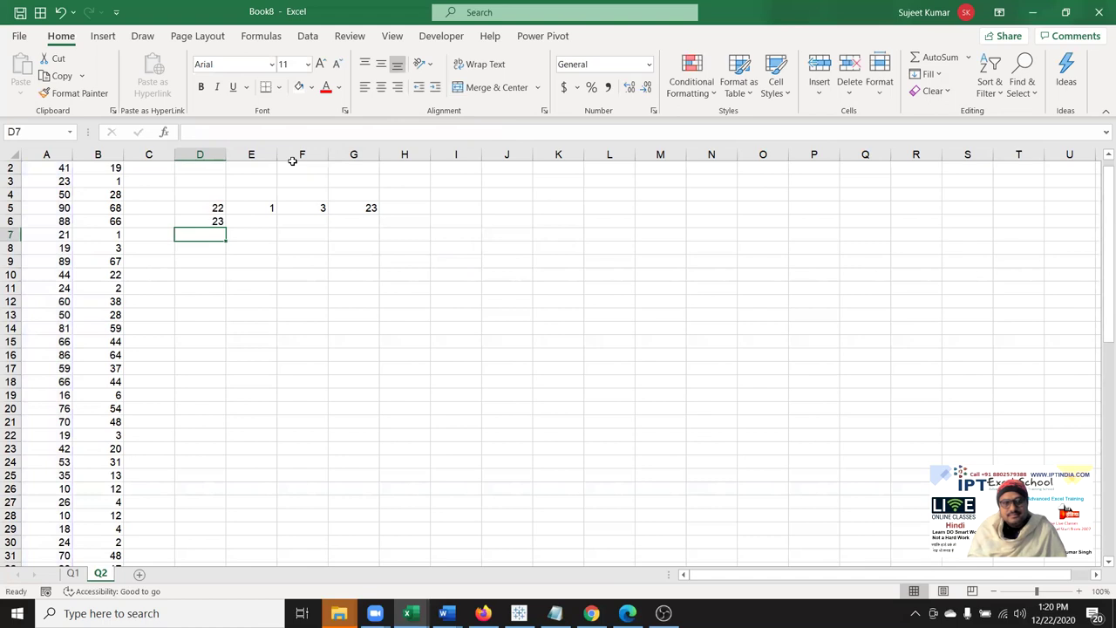
- Enter 50 and then 54 as the target value in D5
key("Up")
scroll(253, 162, "up", 1)
key("Up")
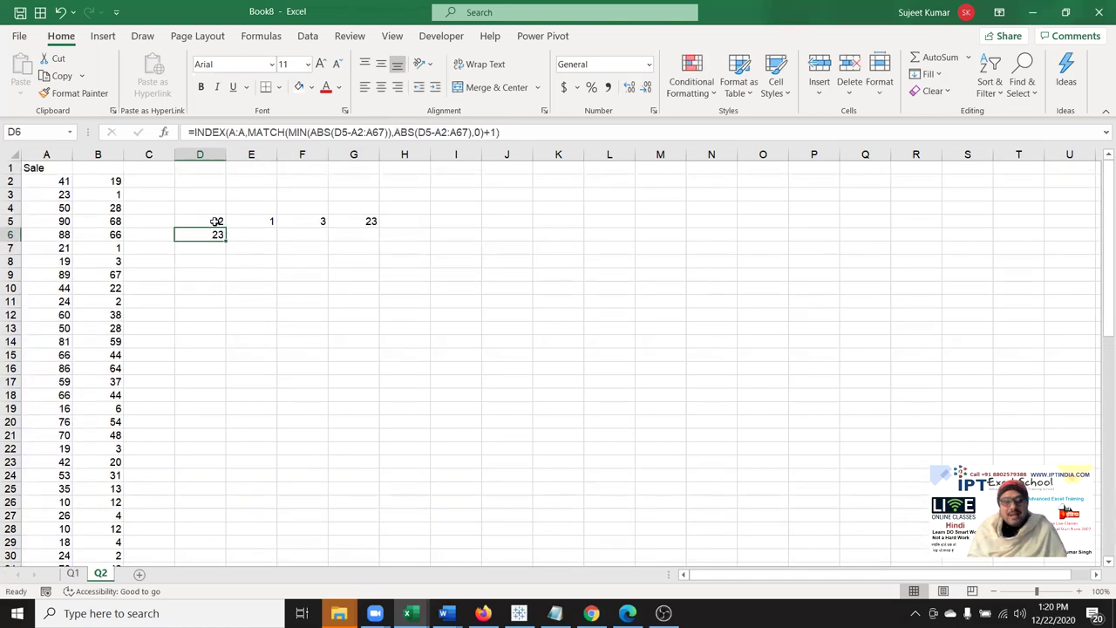
type("50")
key("Return")
key("Up")
key("F2")
key("BackSpace")
type("4")
key("Return")
- Change the D5 target to 56 and then to 58
key("Up")
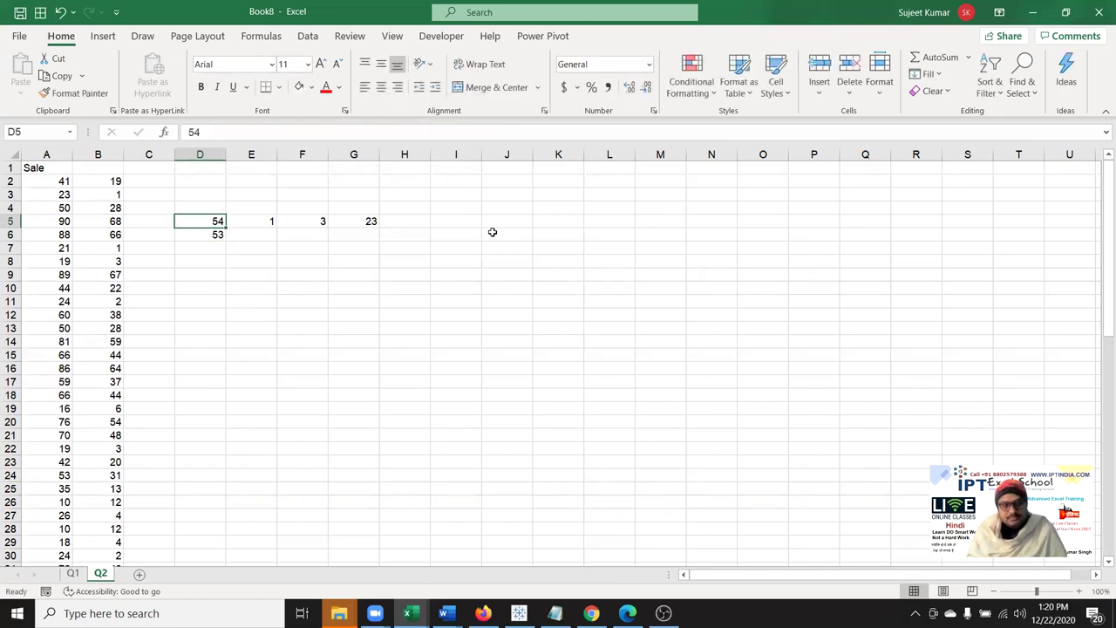
key("F2")
key("BackSpace")
type("6")
key("Return")
key("Up")
key("F2")
key("BackSpace")
type("8")
key("Return")
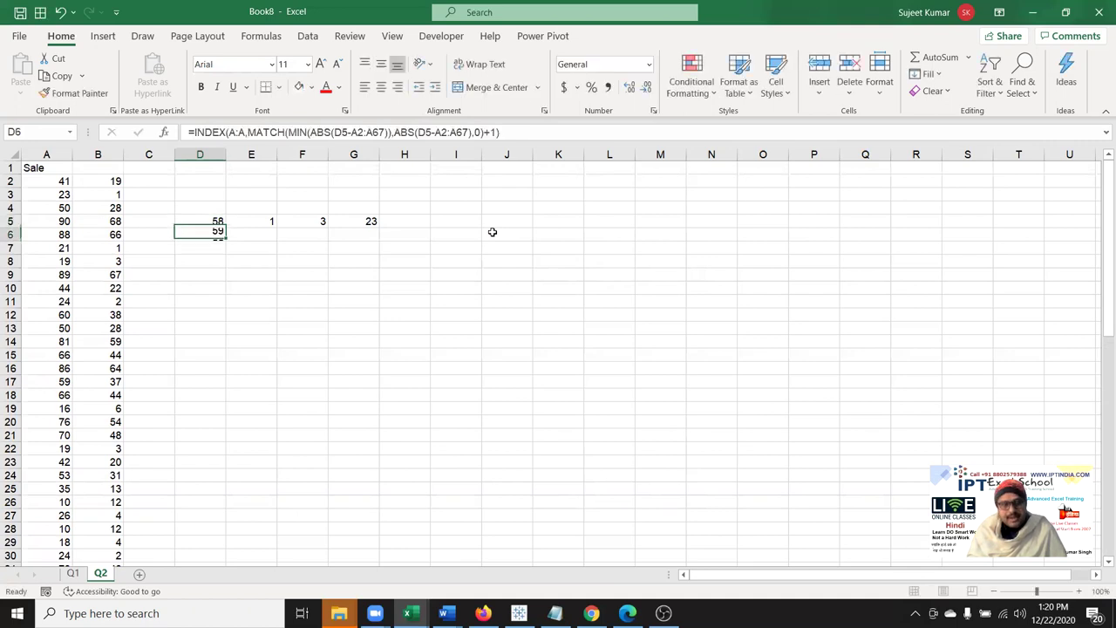
key("Up")
- Inspect D6's closest-sale formula and F5's MATCH formula, then select B2:C15
key("Down")
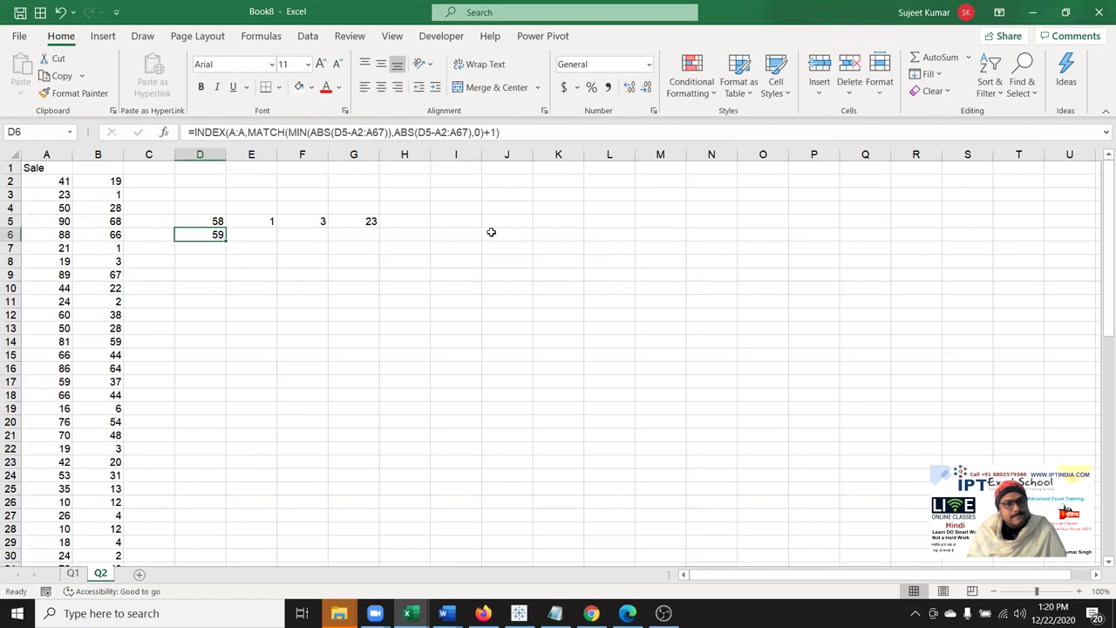
left_click(284, 132)
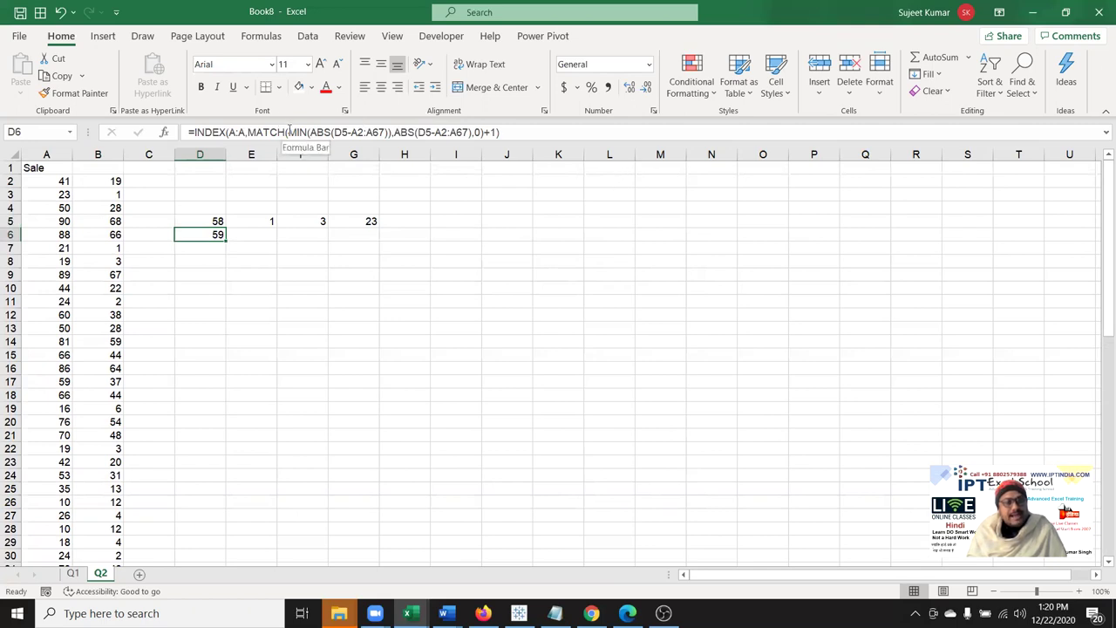
key("Escape")
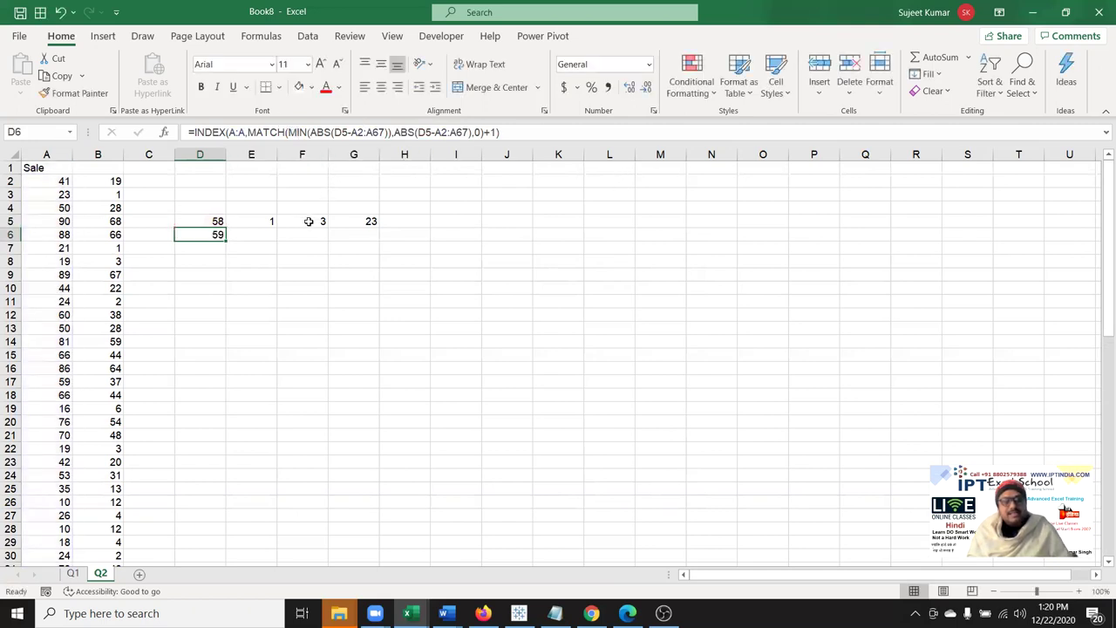
left_click(310, 221)
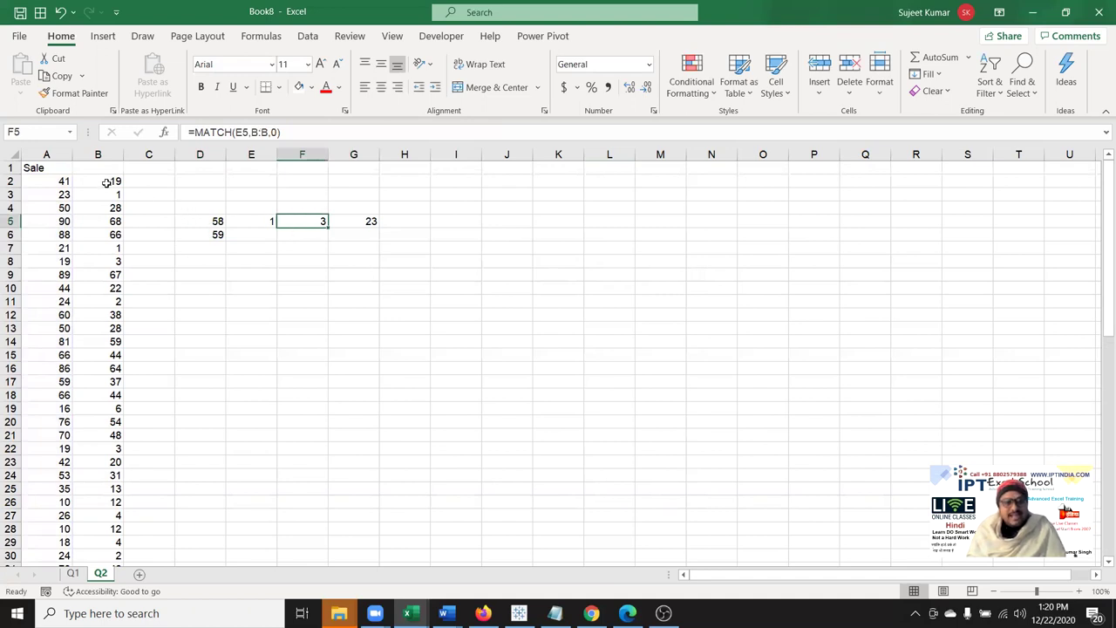
left_click_drag(106, 181, 124, 358)
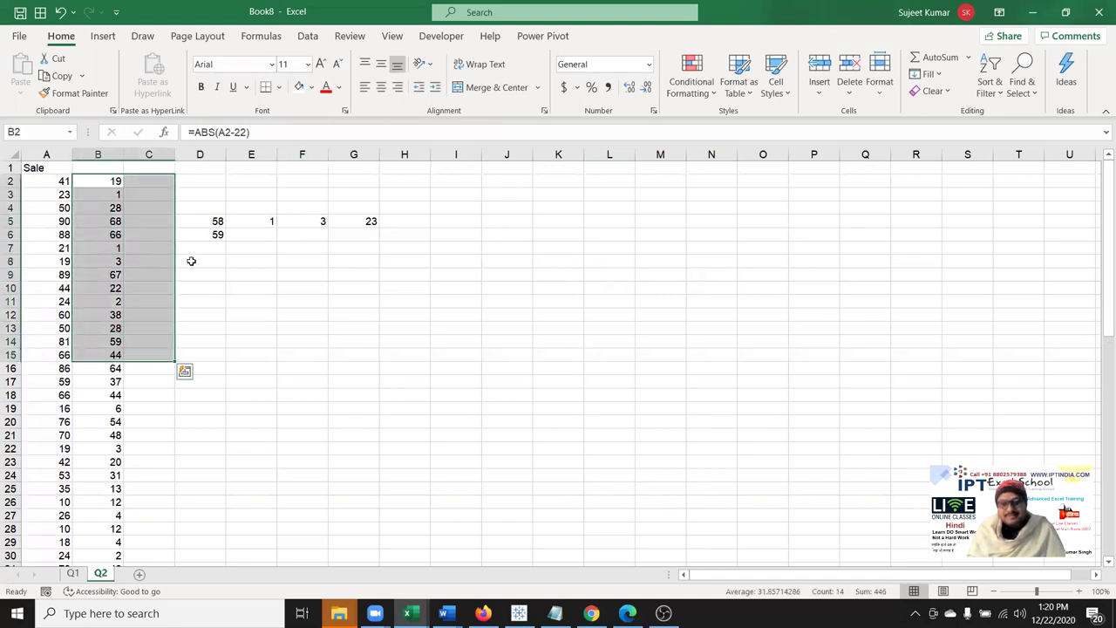
left_click(215, 236)
double_click(217, 236)
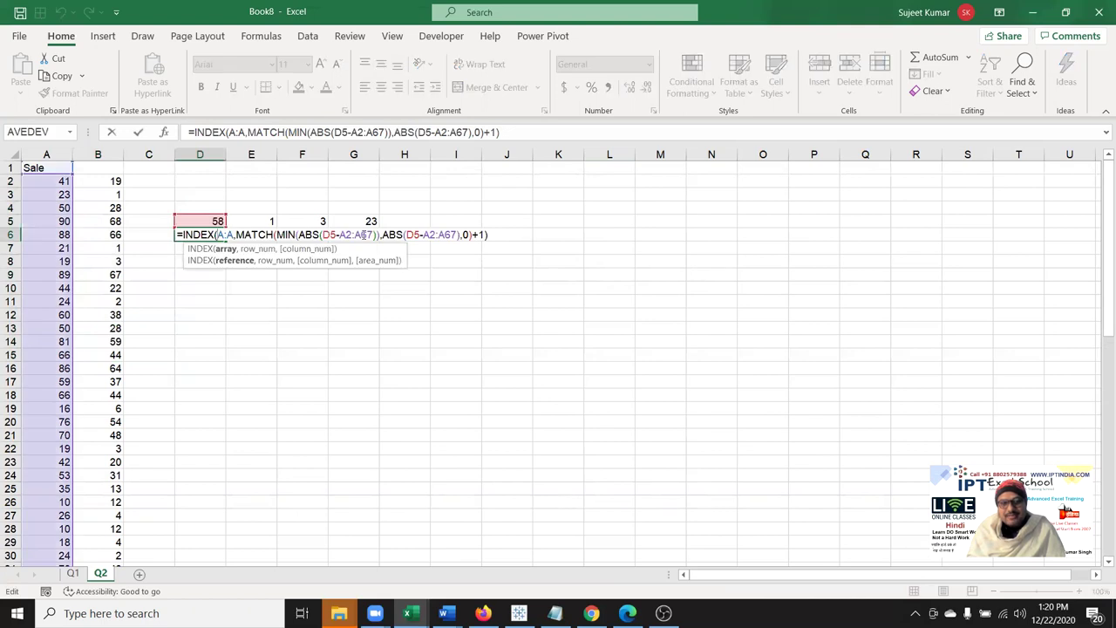
left_click_drag(382, 235, 461, 236)
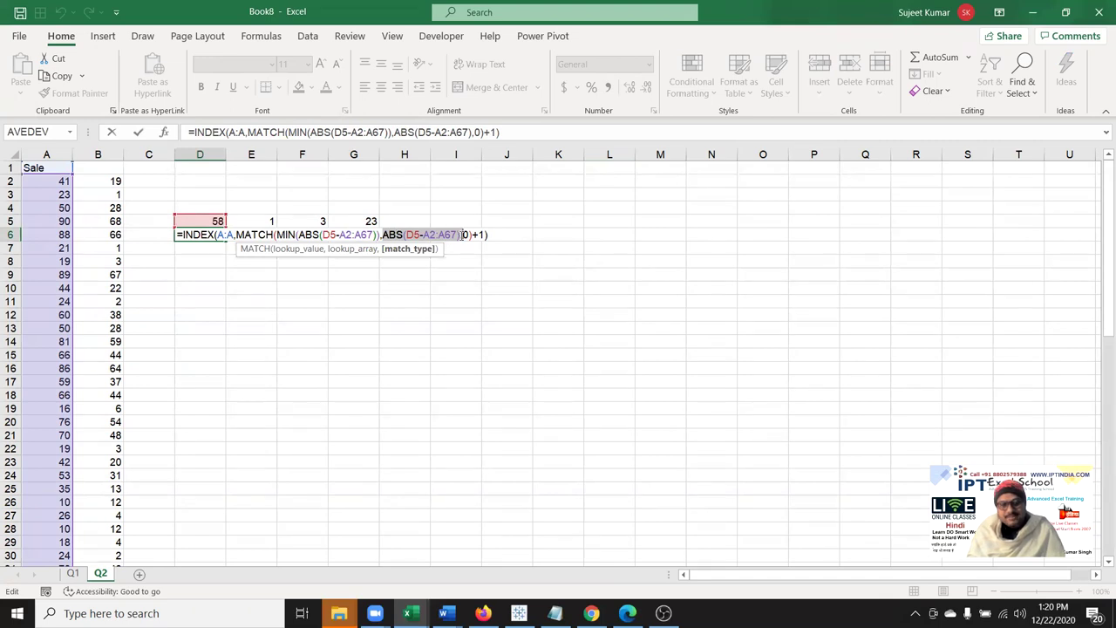
key("ctrl+Return")
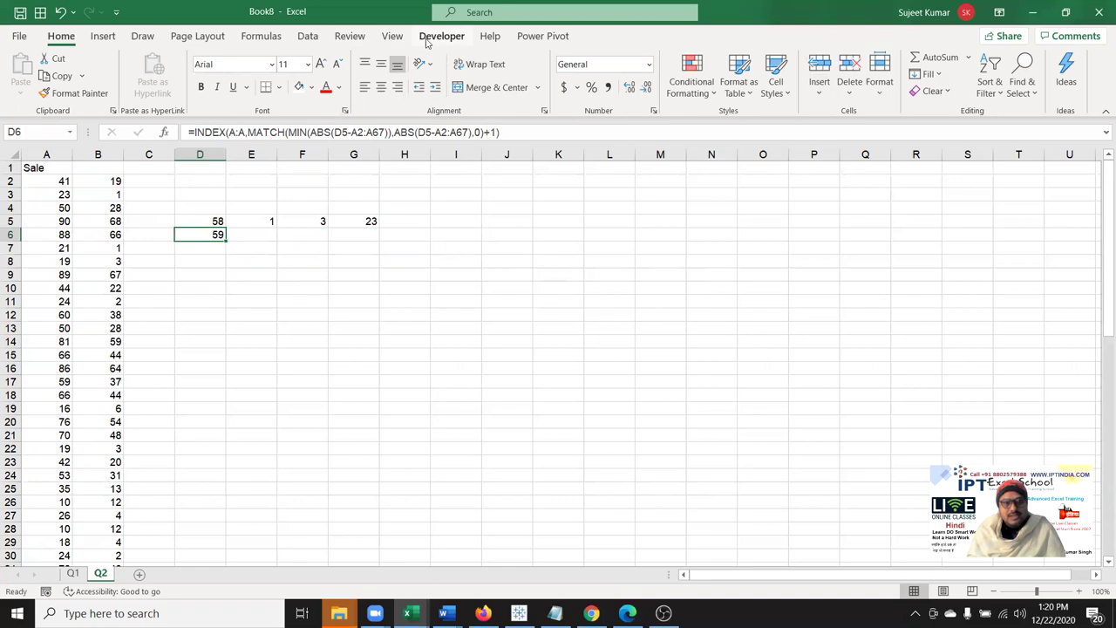
left_click(260, 36)
left_click(677, 96)
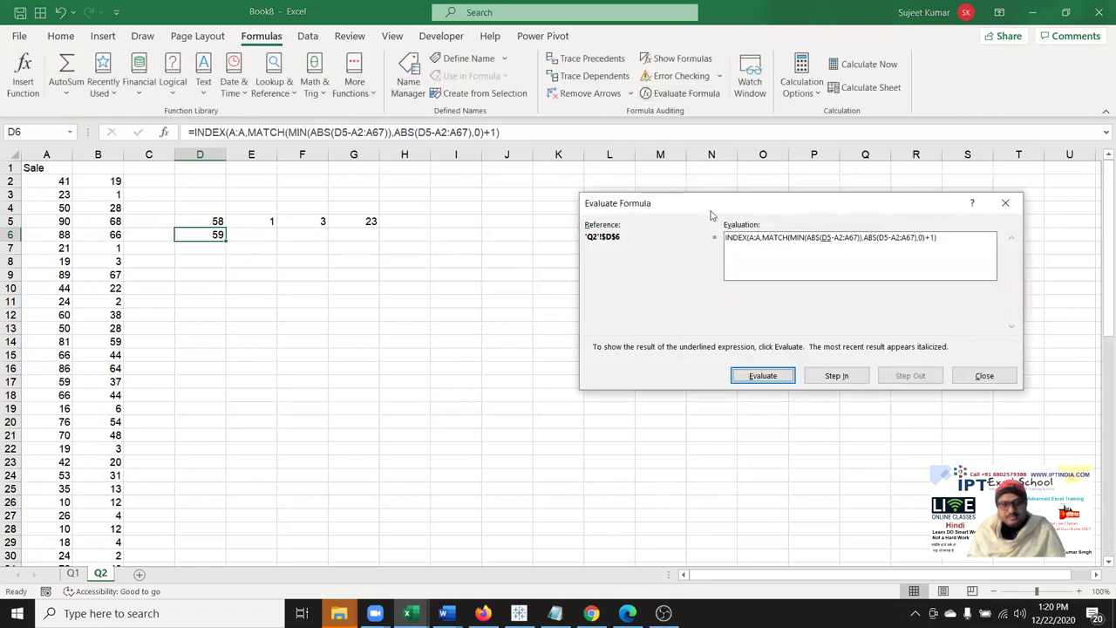
left_click_drag(711, 215, 567, 183)
left_click(628, 343)
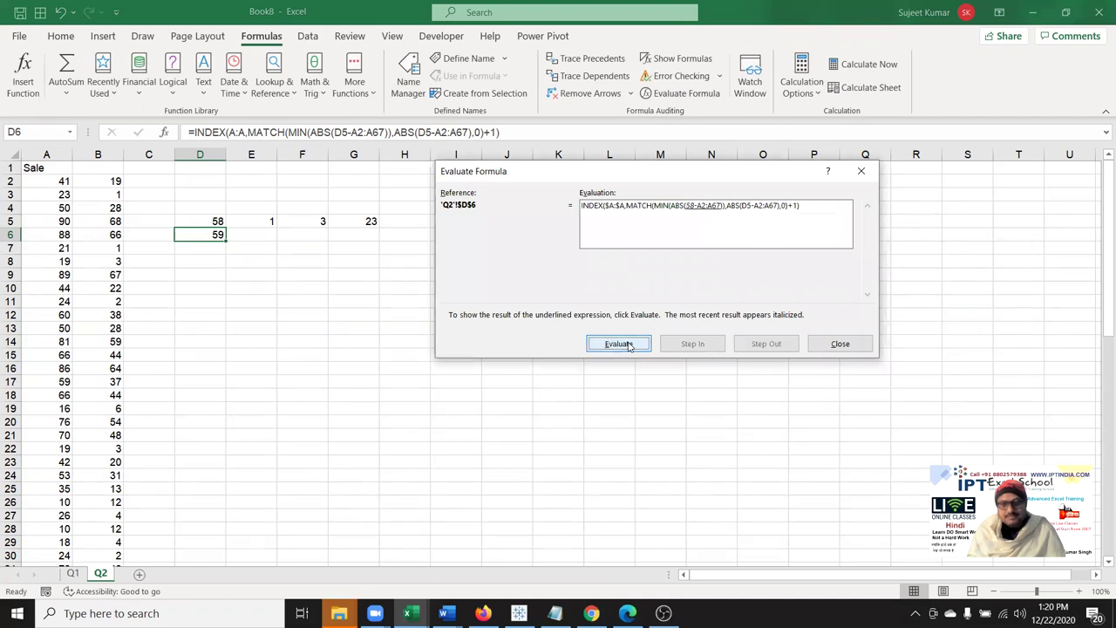
left_click(628, 345)
left_click(630, 345)
left_click(633, 345)
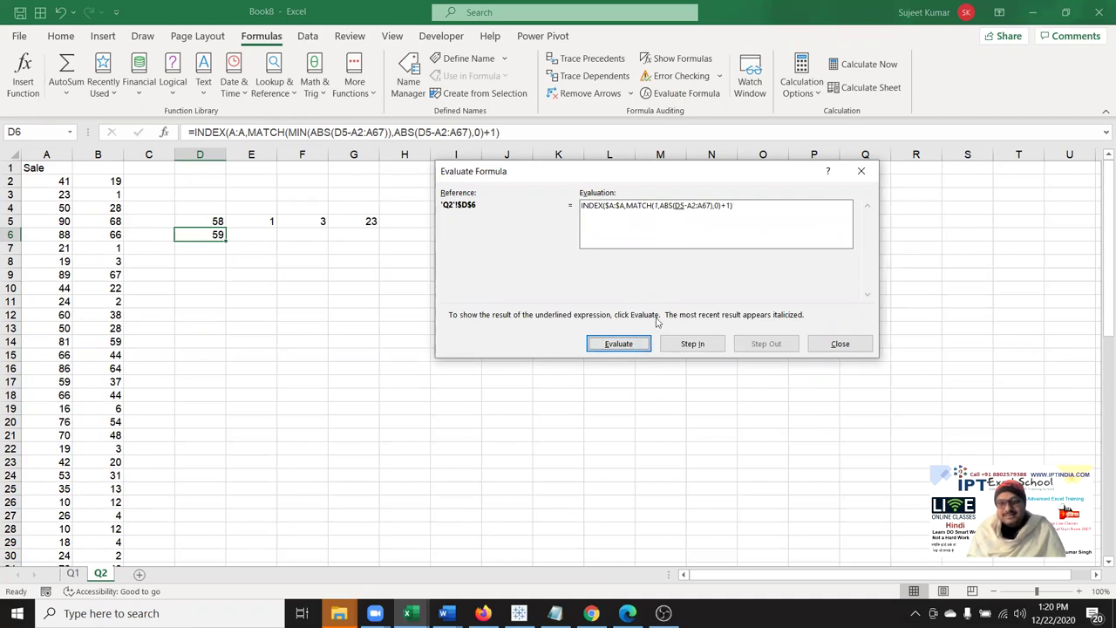
left_click(632, 349)
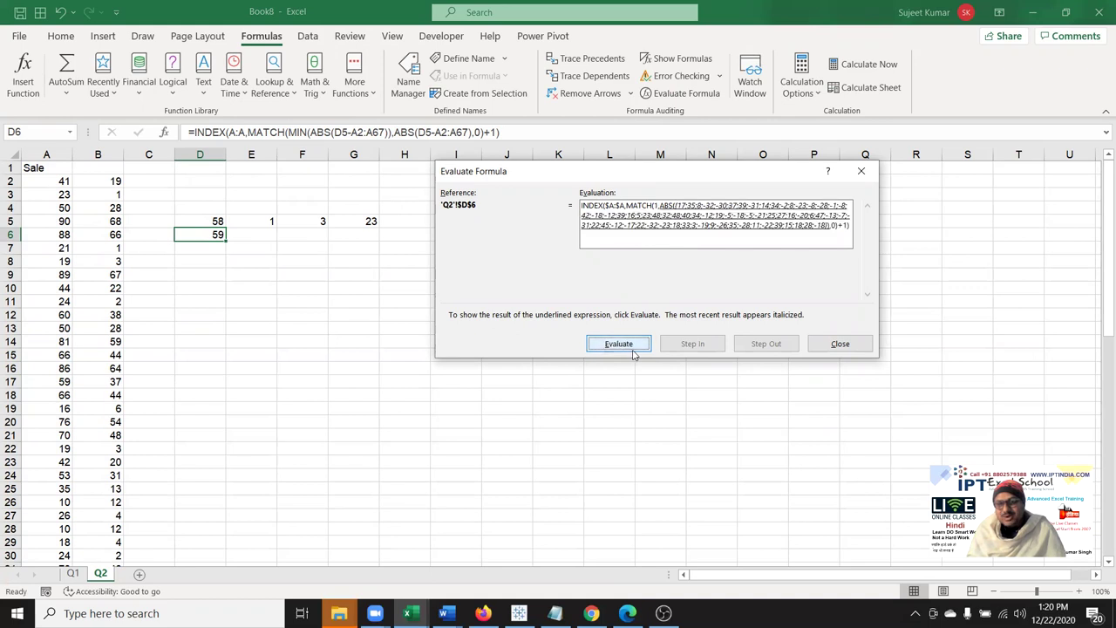
left_click(632, 347)
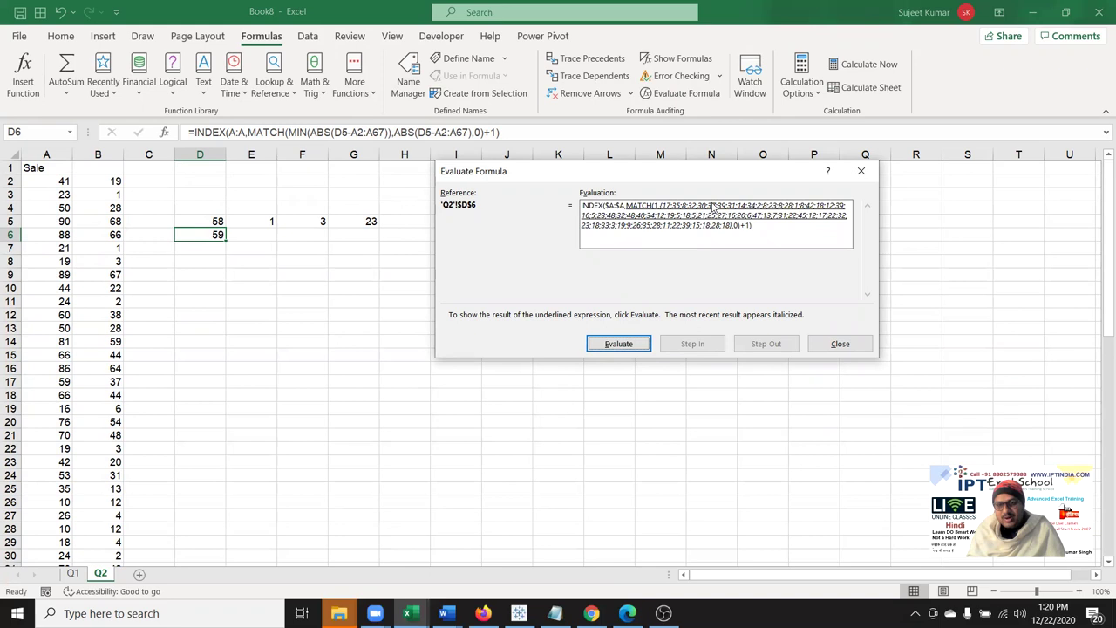
left_click(632, 345)
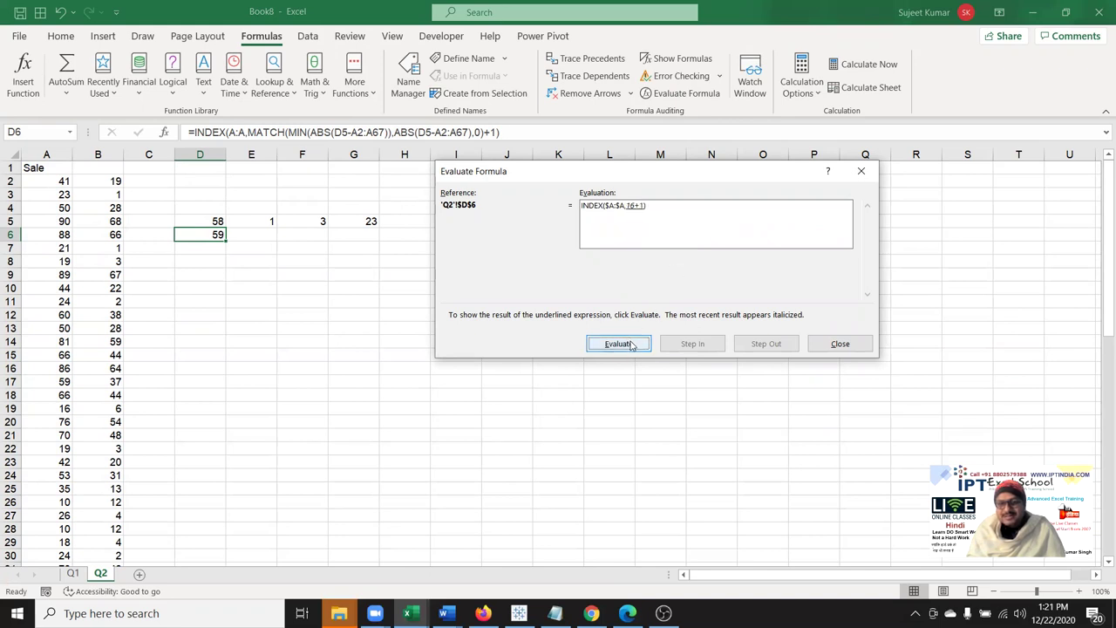
left_click(631, 345)
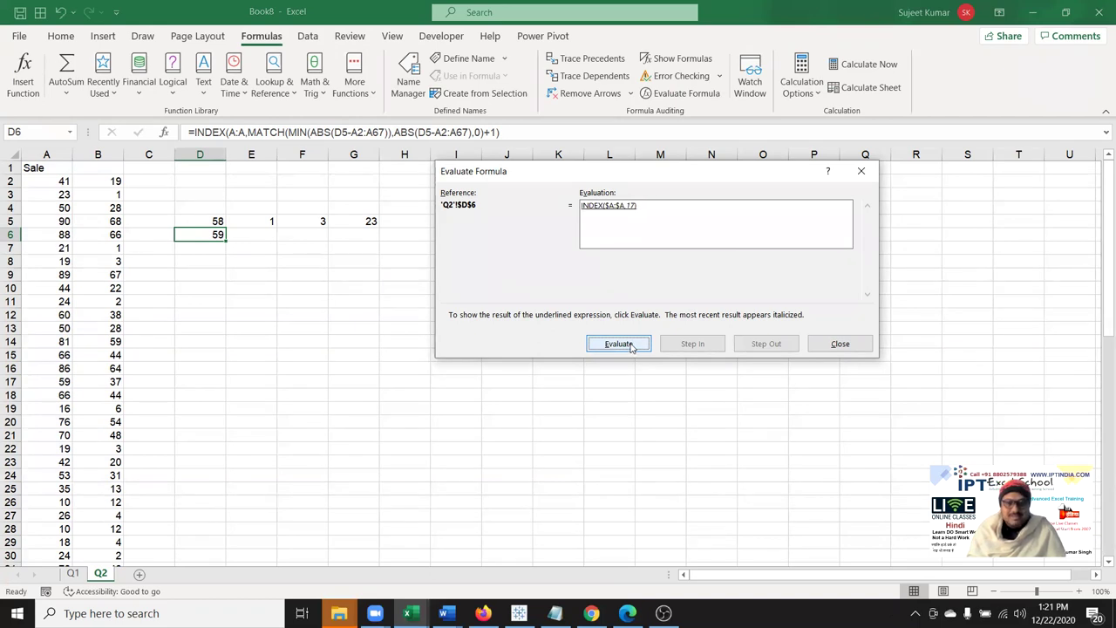
left_click(631, 345)
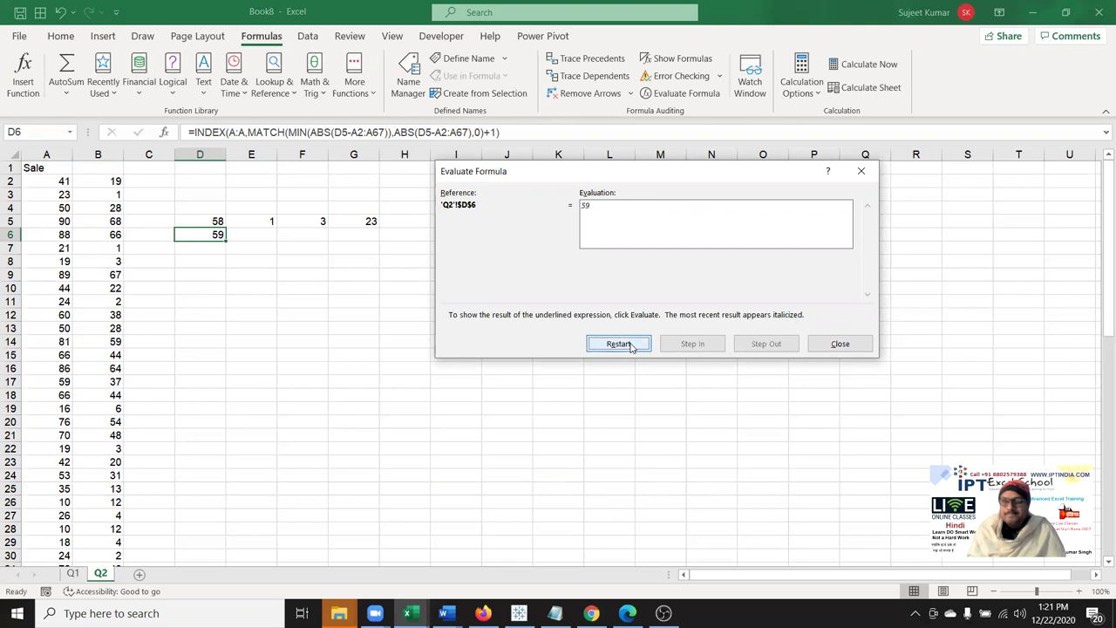
left_click(835, 344)
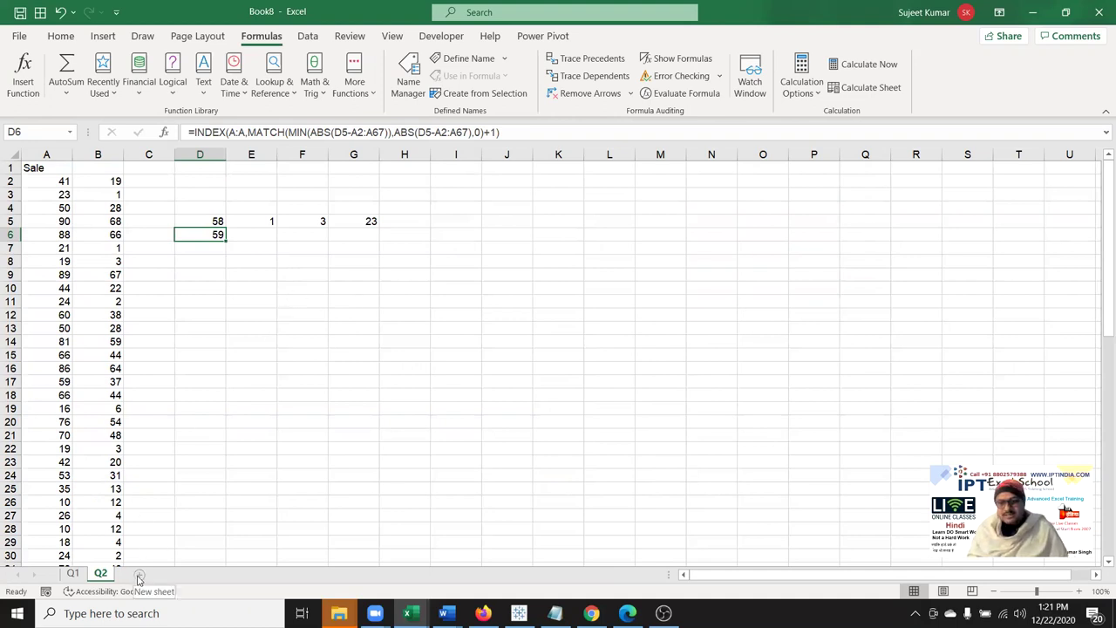
- Add a new sheet named Q3 and widen column A
left_click(139, 579)
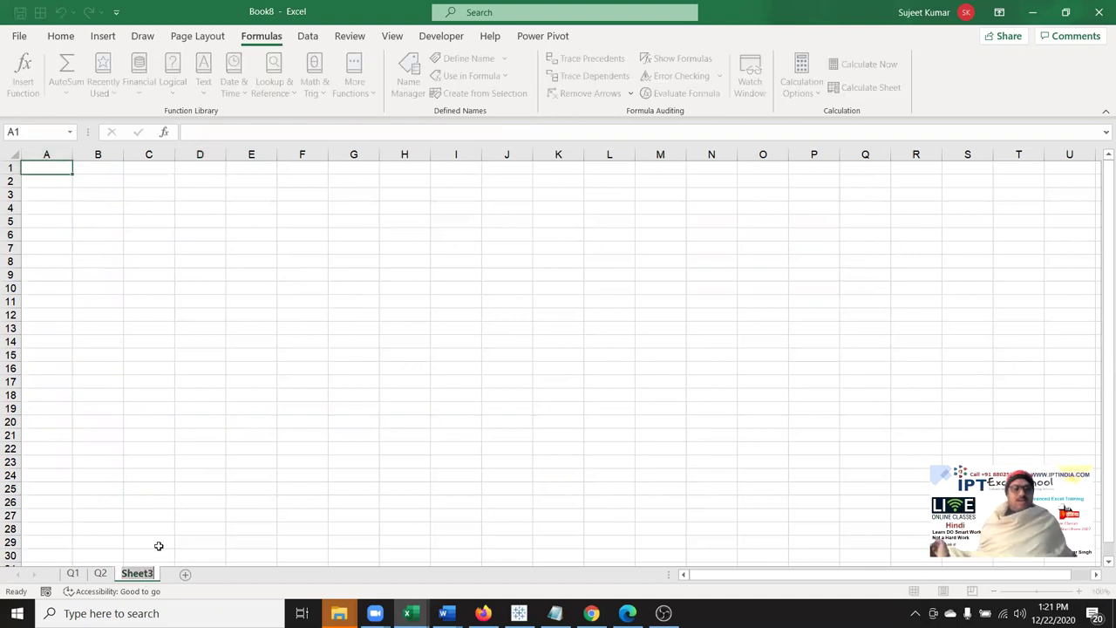
type("Q3")
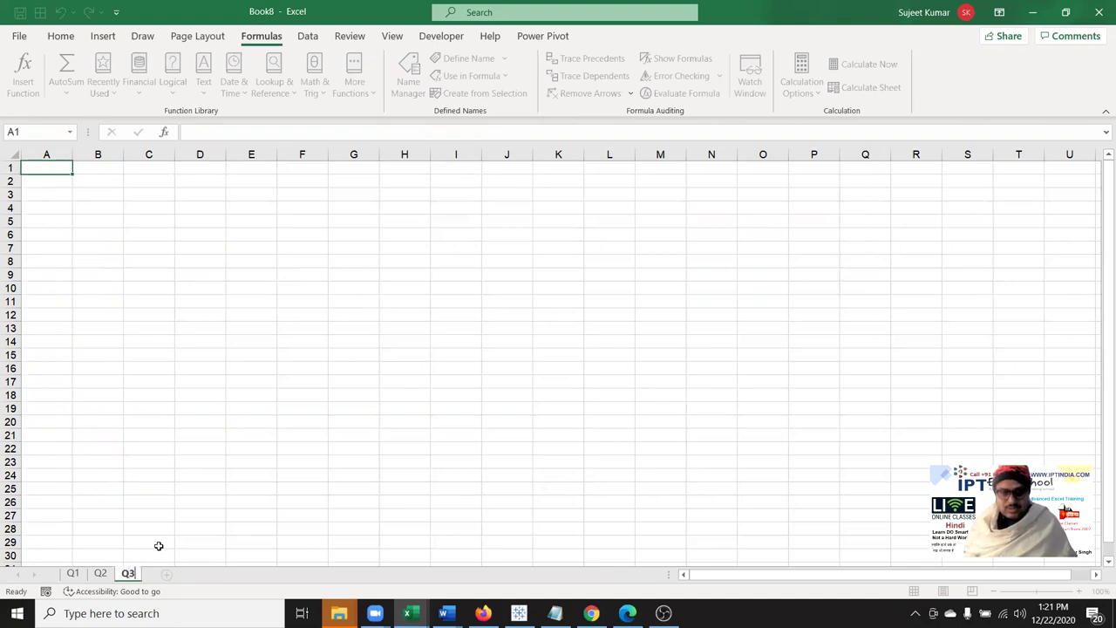
key("Return")
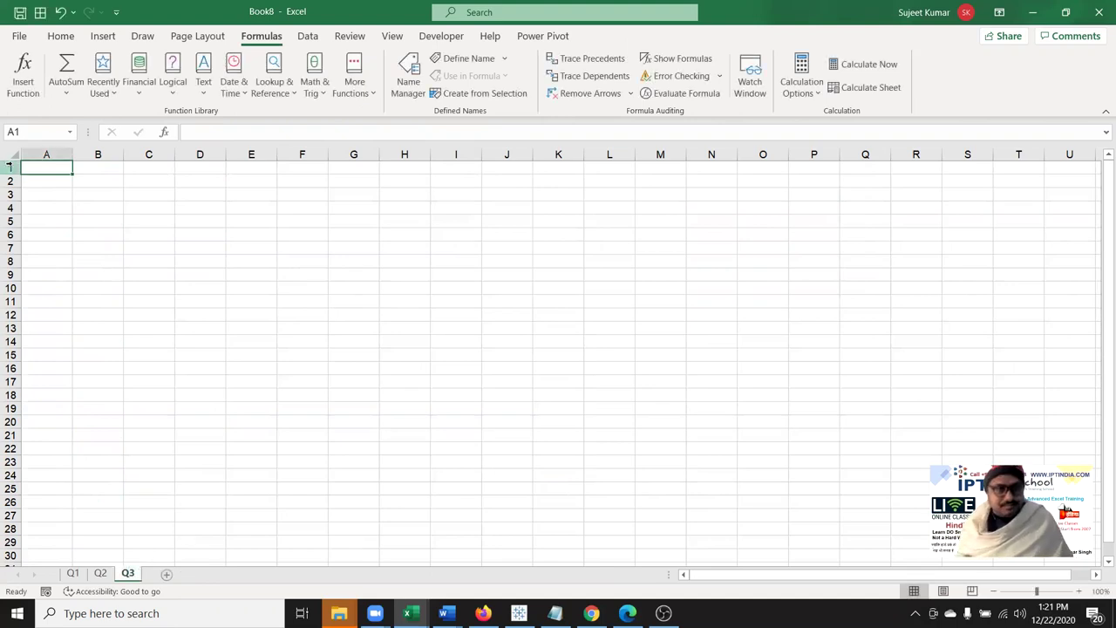
left_click_drag(72, 154, 78, 157)
- Enter the heading Remat in A1, replacing the initial Name heading
type("Name")
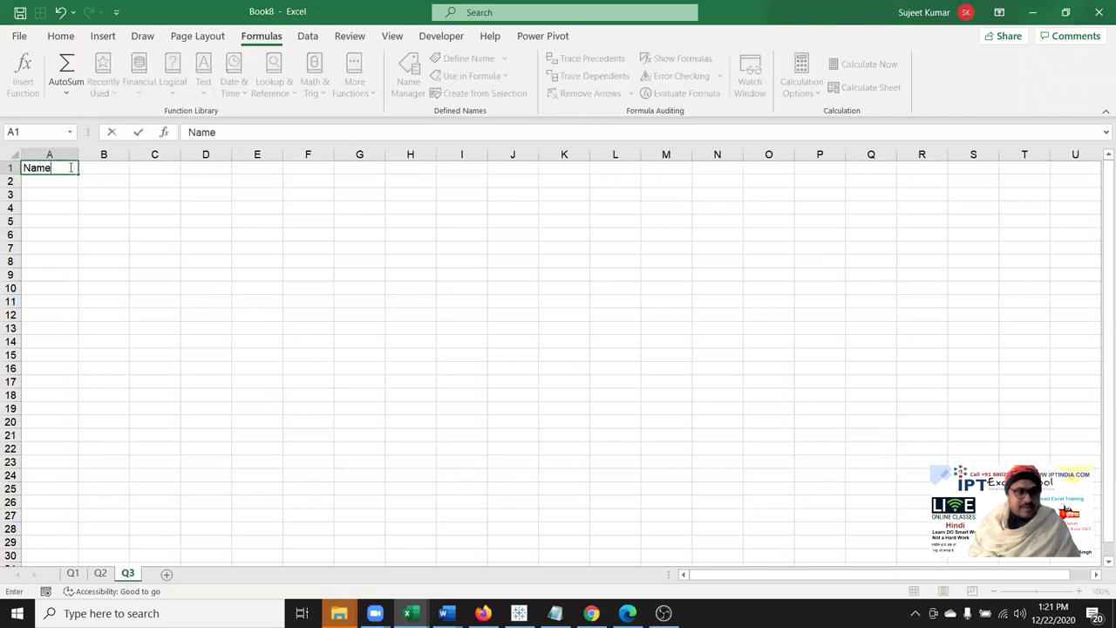
key("Return")
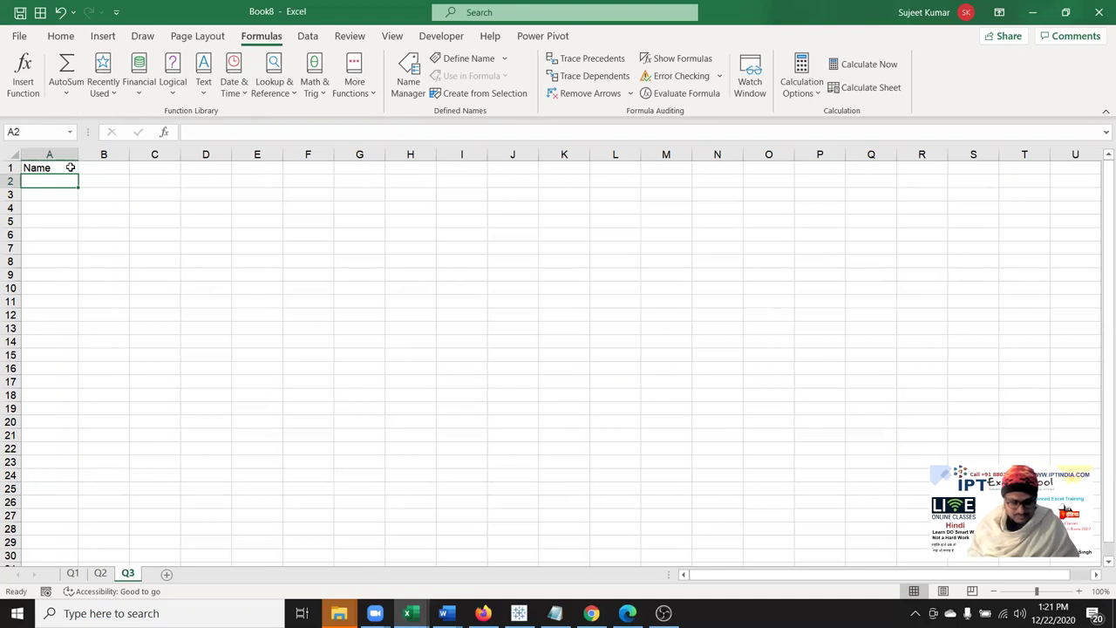
left_click(71, 167)
key("Delete")
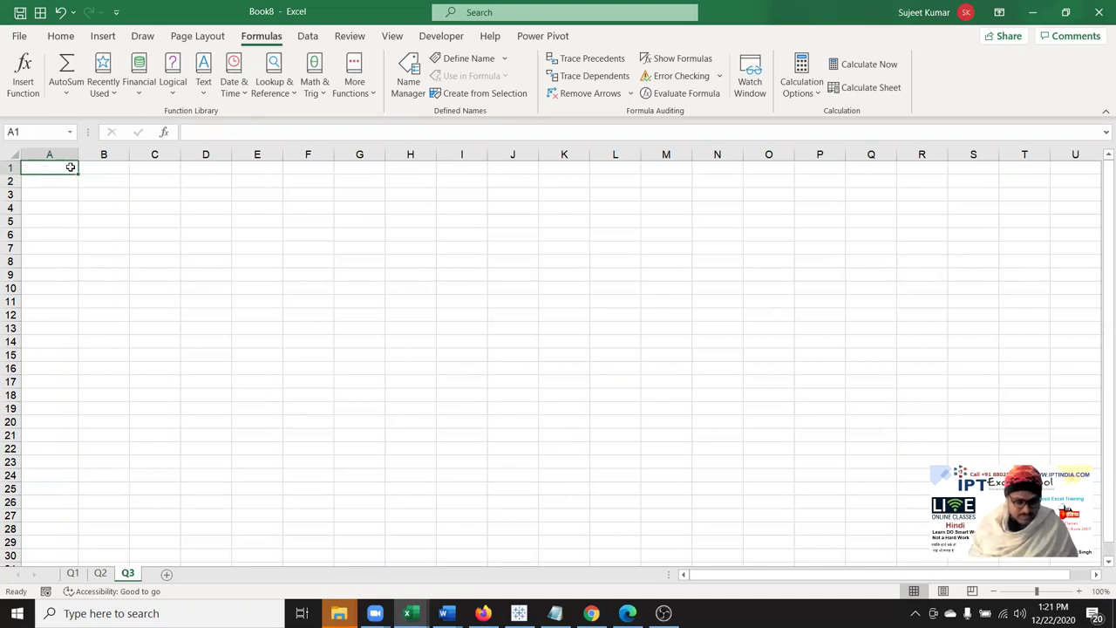
type("Co")
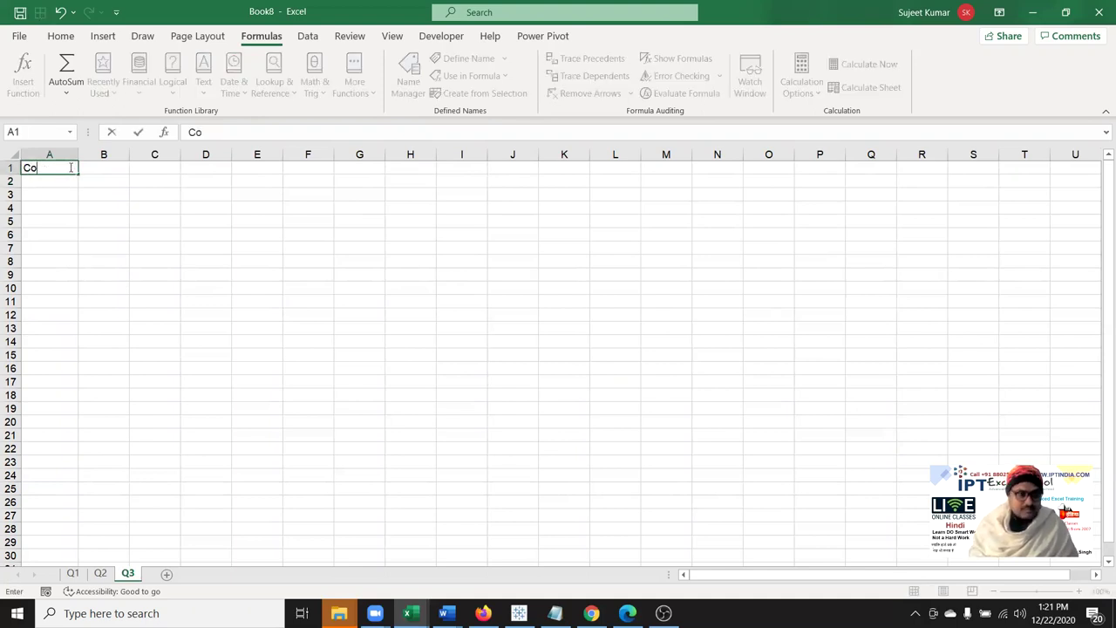
key("BackSpace")
key("BackSpace")
type("Remat")
key("Return")
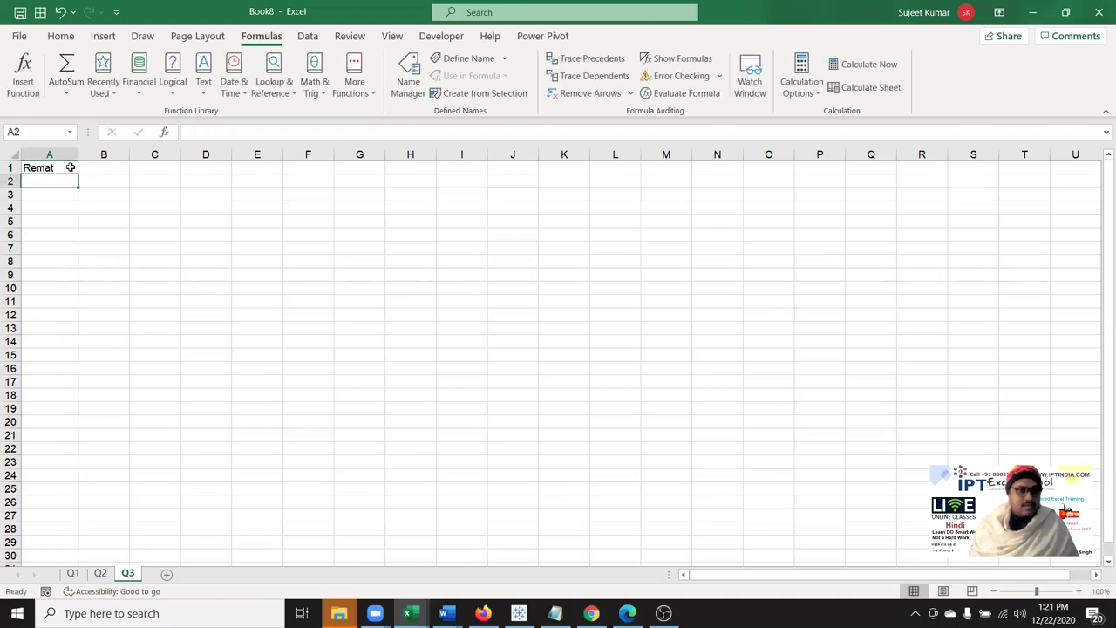
- Enter the remarks Amt is Payble, Ok, No Thank, Price is Dr and revart you in A2:A6
type("Amt")
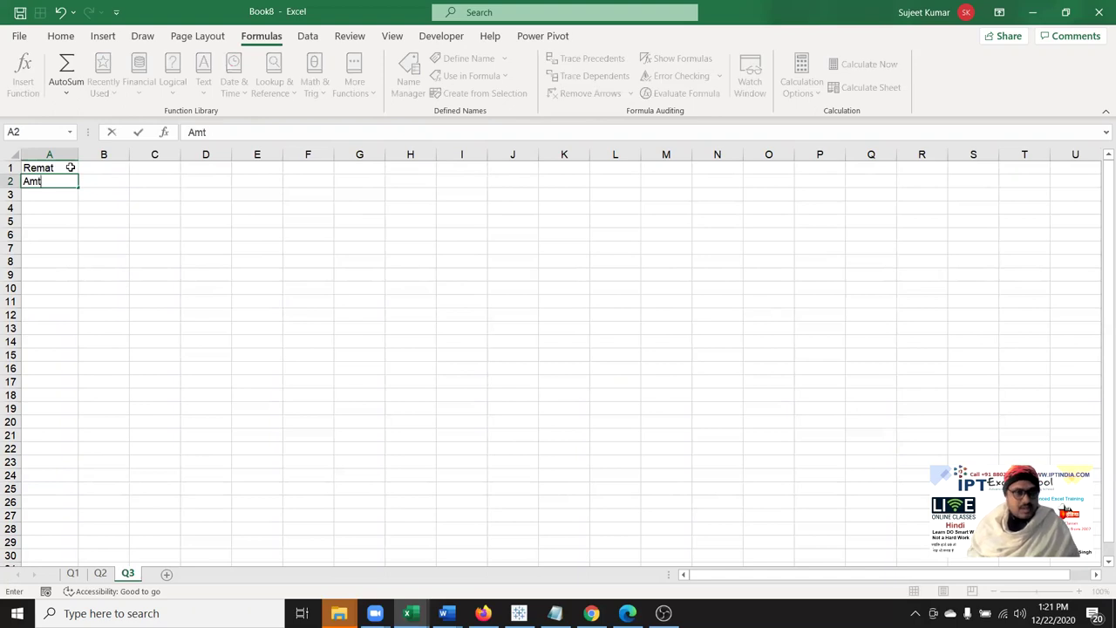
type(" is ")
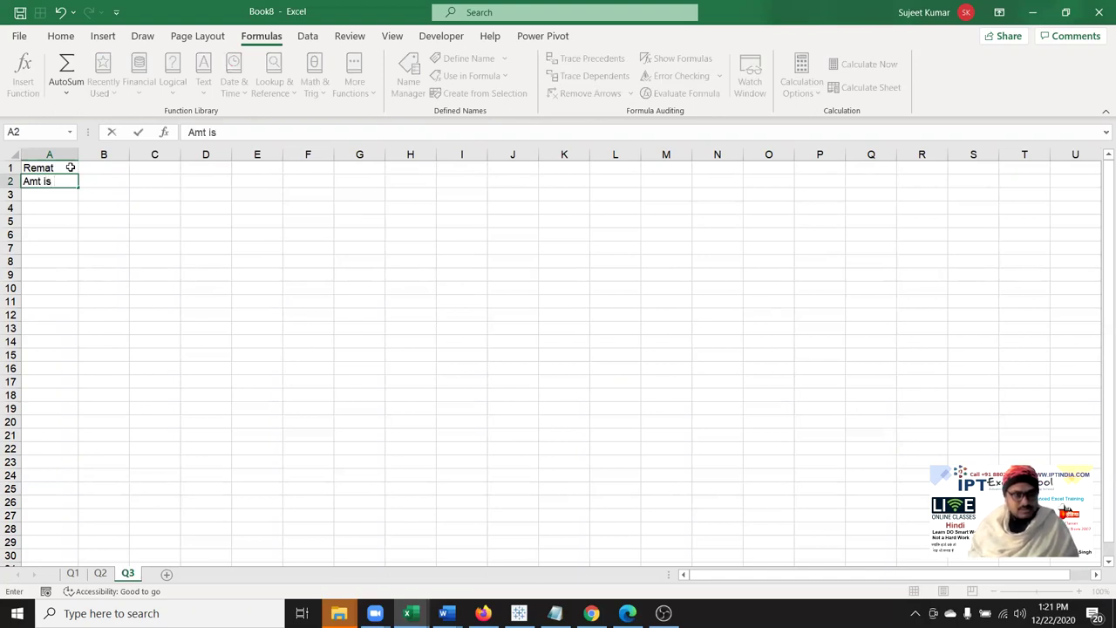
type("Payble")
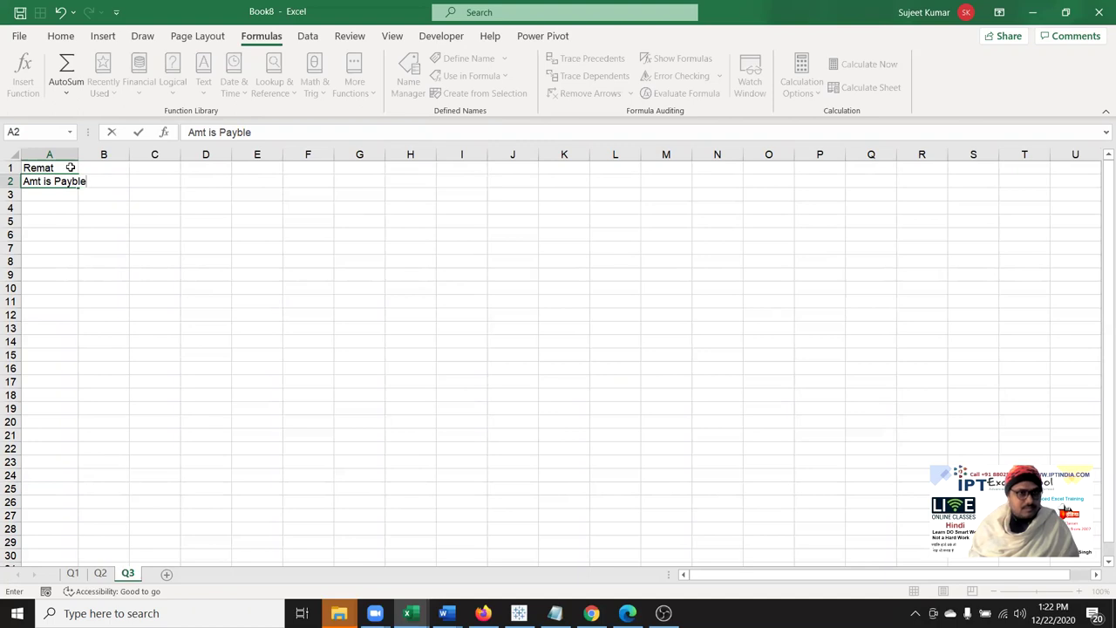
key("Return")
type("Ok")
key("Return")
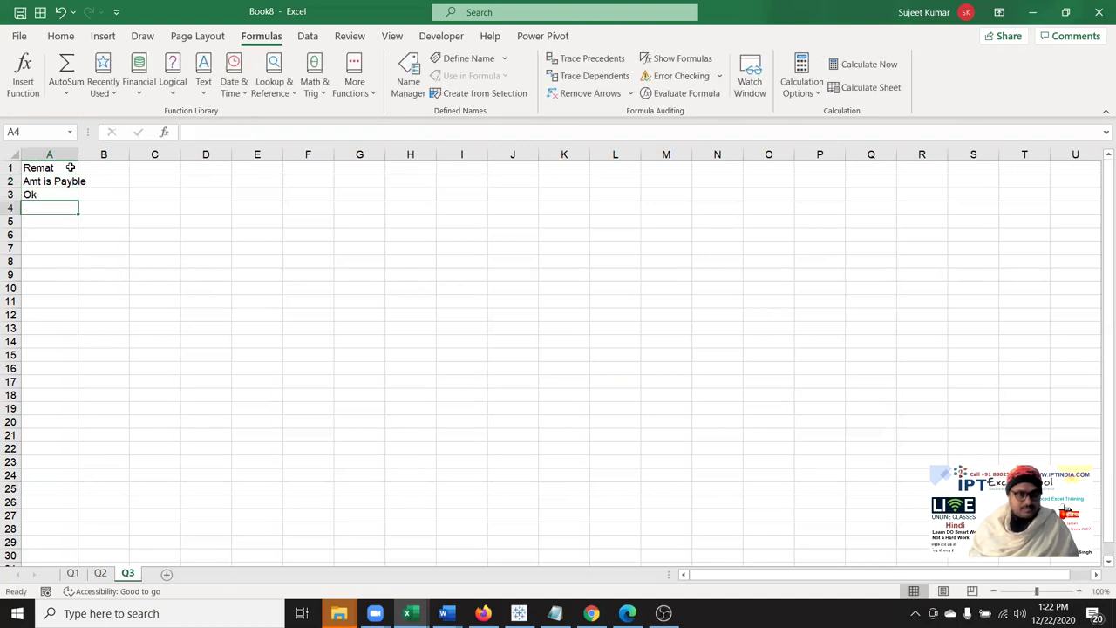
type("No Thank")
key("Return")
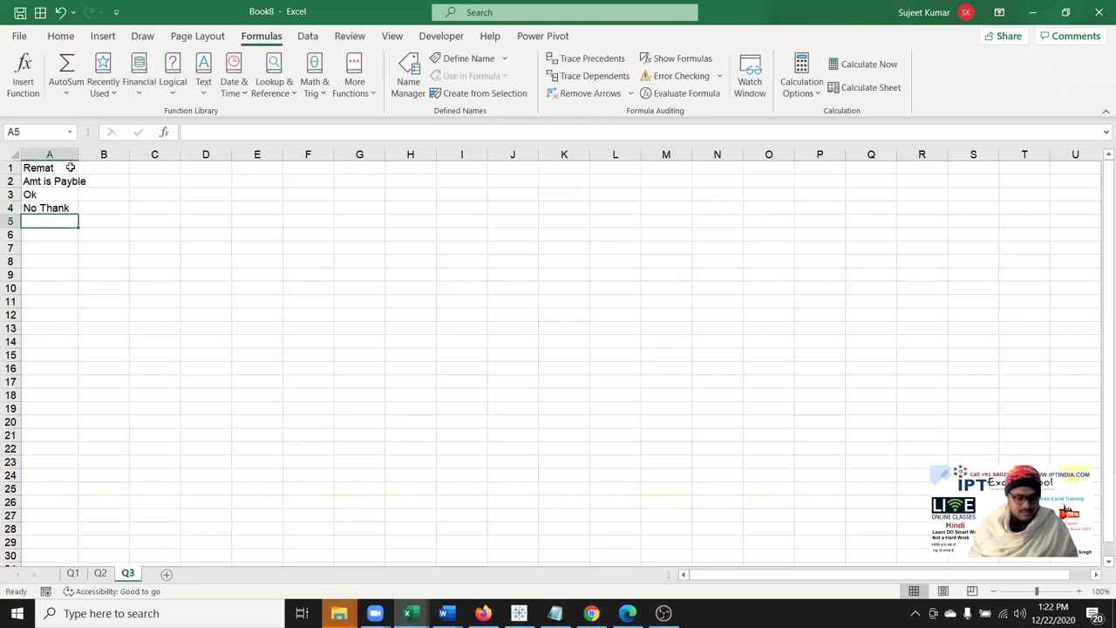
type("Price is ")
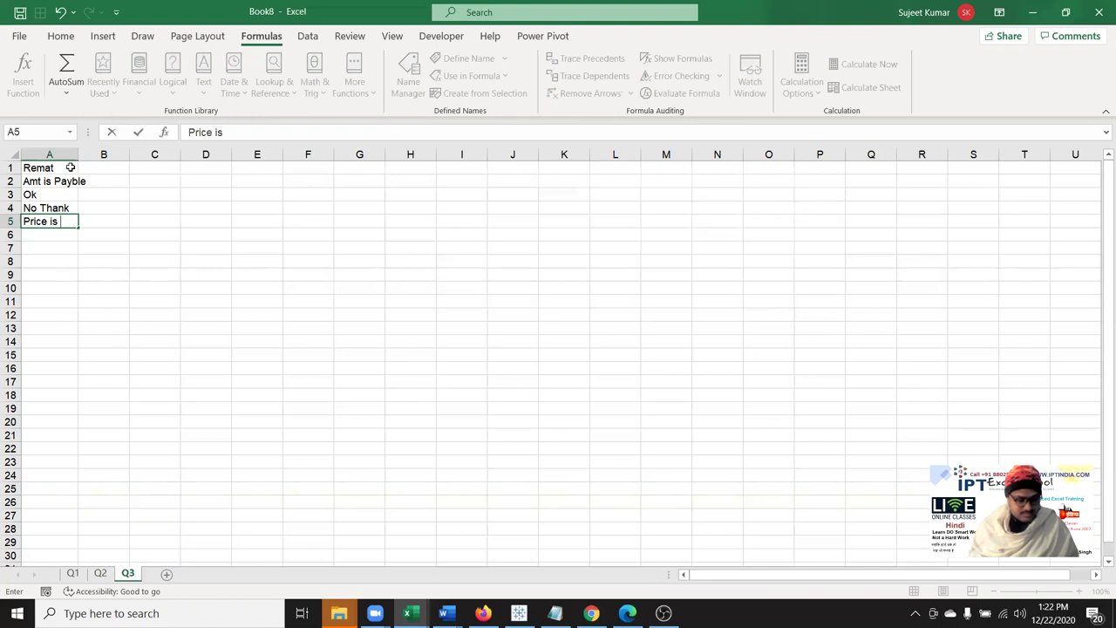
type("Dr")
key("Return")
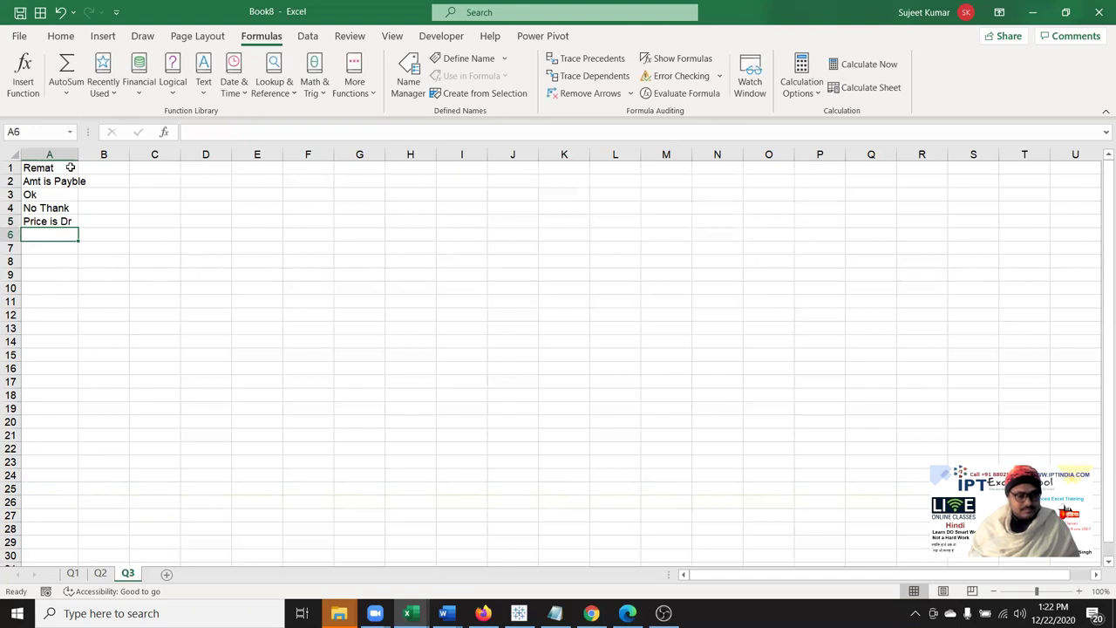
type("revae")
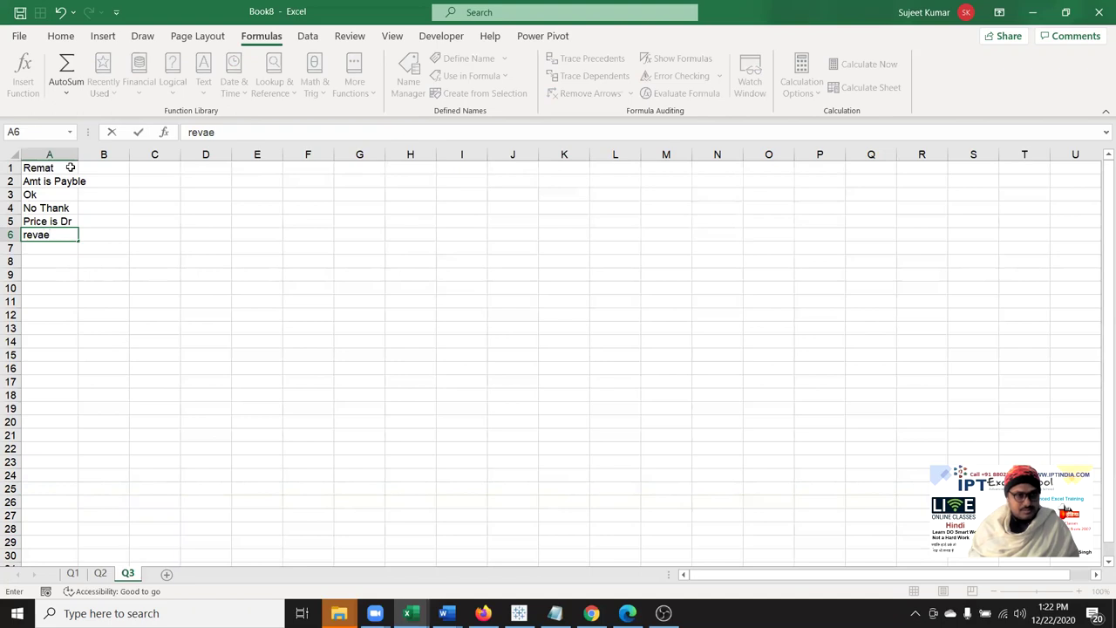
key("BackSpace")
type("t ")
type("you")
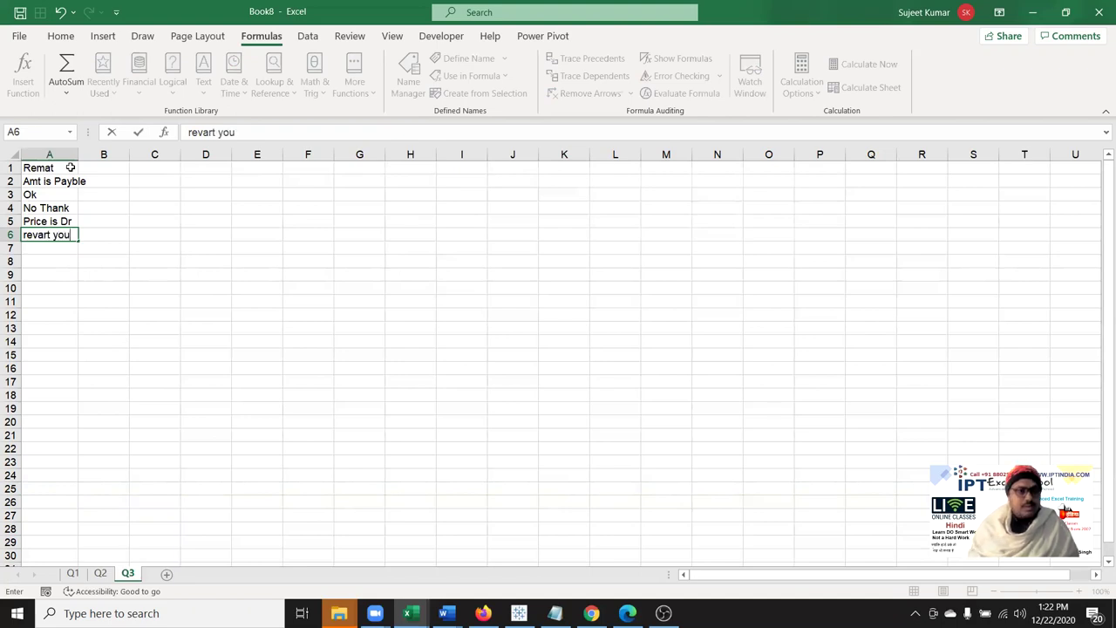
key("Return")
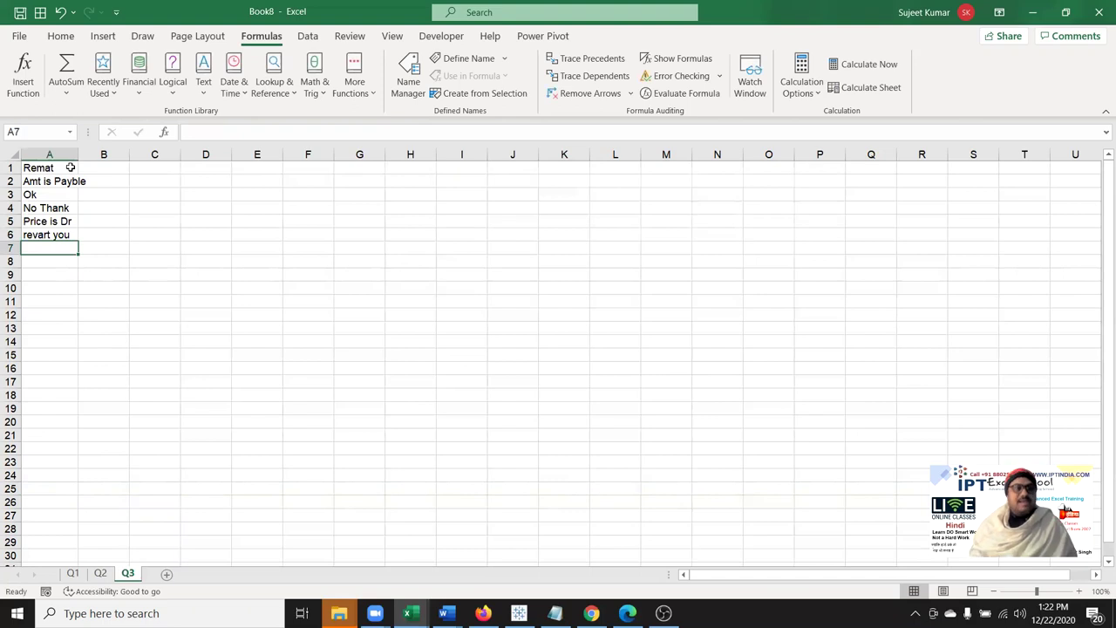
- Enter the keywords Amt in E3 and Price in F3
left_click(240, 191)
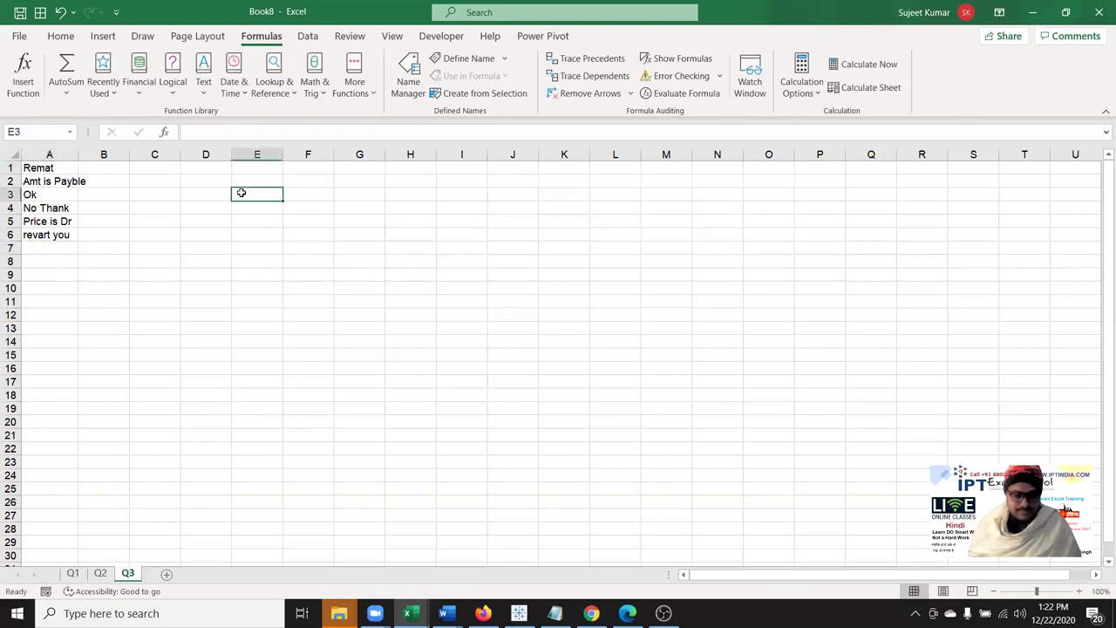
type("P")
key("BackSpace")
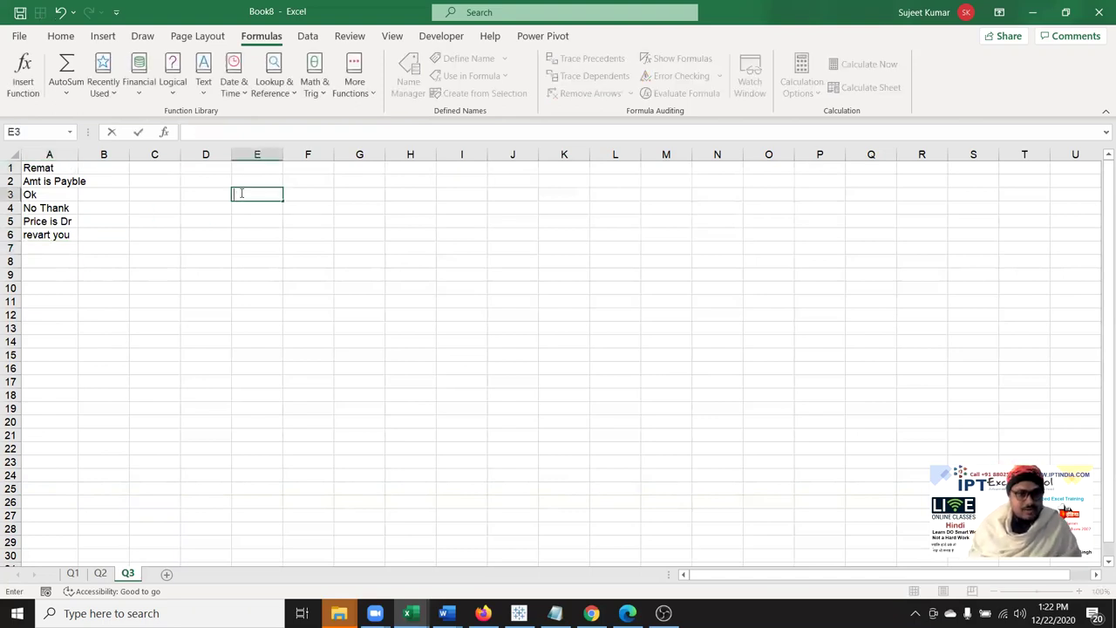
type("Amt")
key("Return")
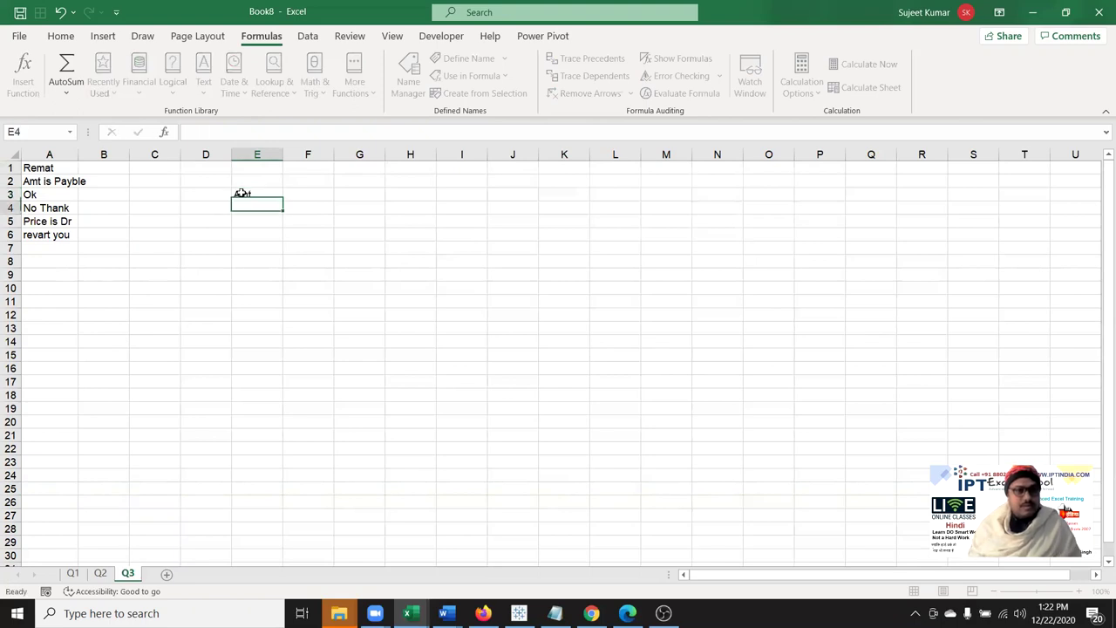
left_click(242, 193)
key("Up")
key("Up")
key("Down")
key("Down")
key("Right")
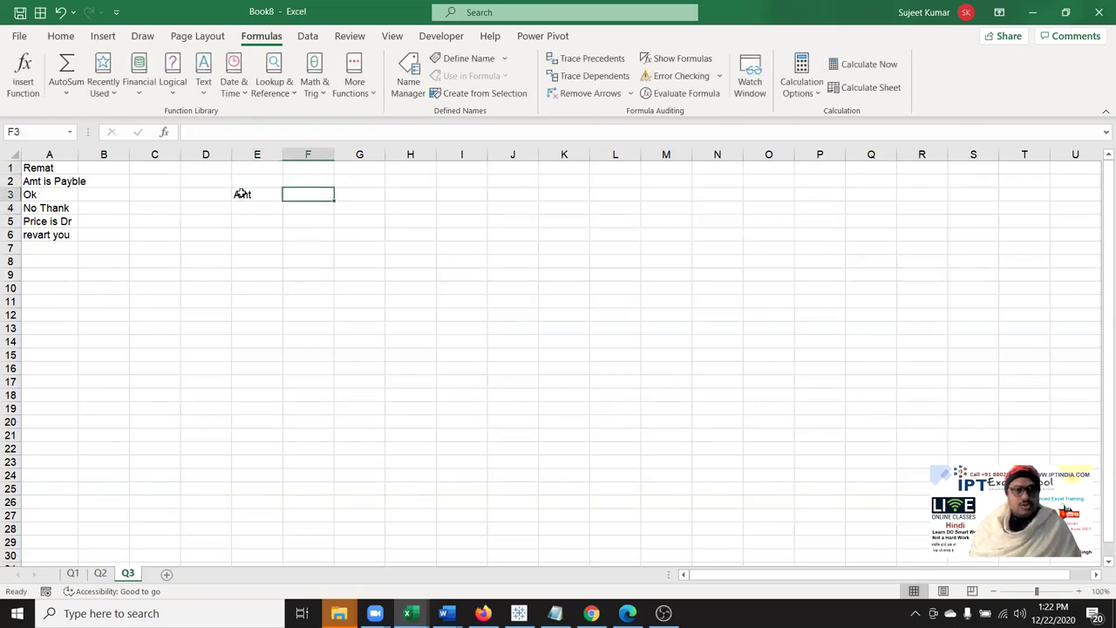
type("P")
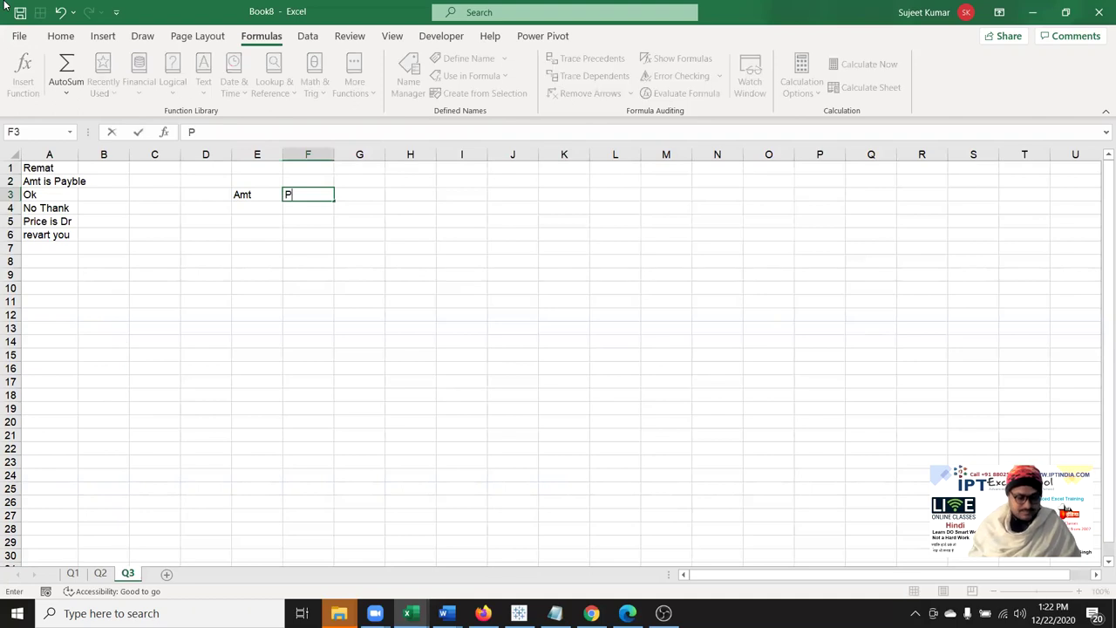
type("rice")
key("Return")
- Add an ID column in B1:B6 with values 52, 36, 32, 36, 36
key("Up")
key("Left")
key("Left")
key("Left")
key("Left")
key("Left")
key("Up")
key("Up")
key("Right")
type("ID")
key("Return")
type("52")
key("Return")
type("36")
key("Return")
type("32")
key("Return")
type("36")
key("Return")
type("36")
key("Return")
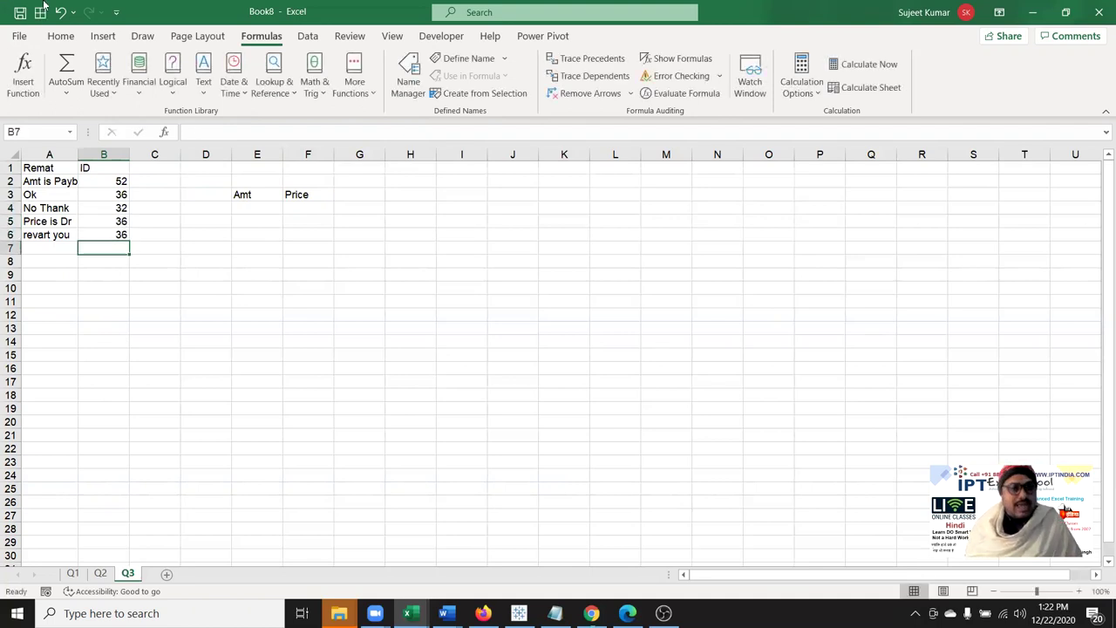
- Move Price from F3 down to E4 under Amt and check the entries
left_click(304, 195)
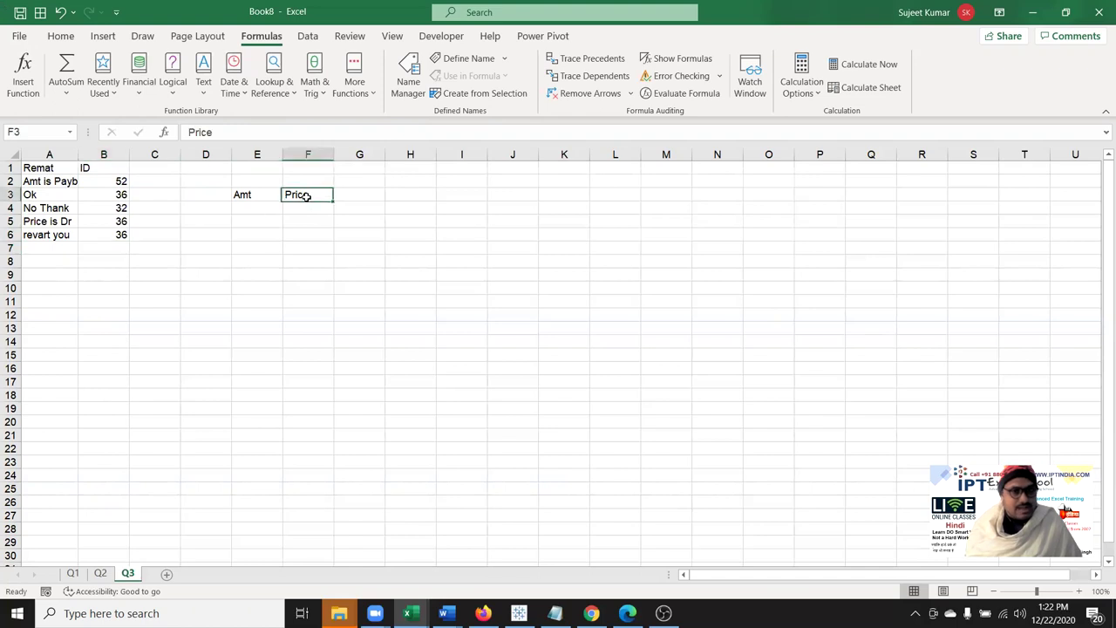
left_click_drag(305, 209, 256, 221)
left_click(249, 195)
left_click(259, 206)
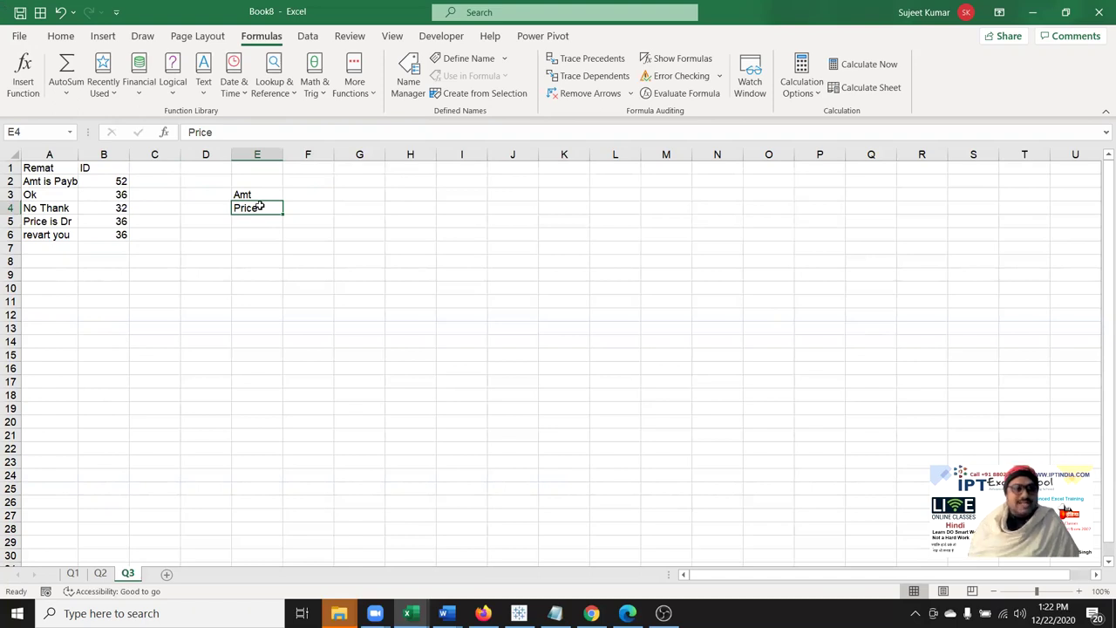
left_click(110, 186)
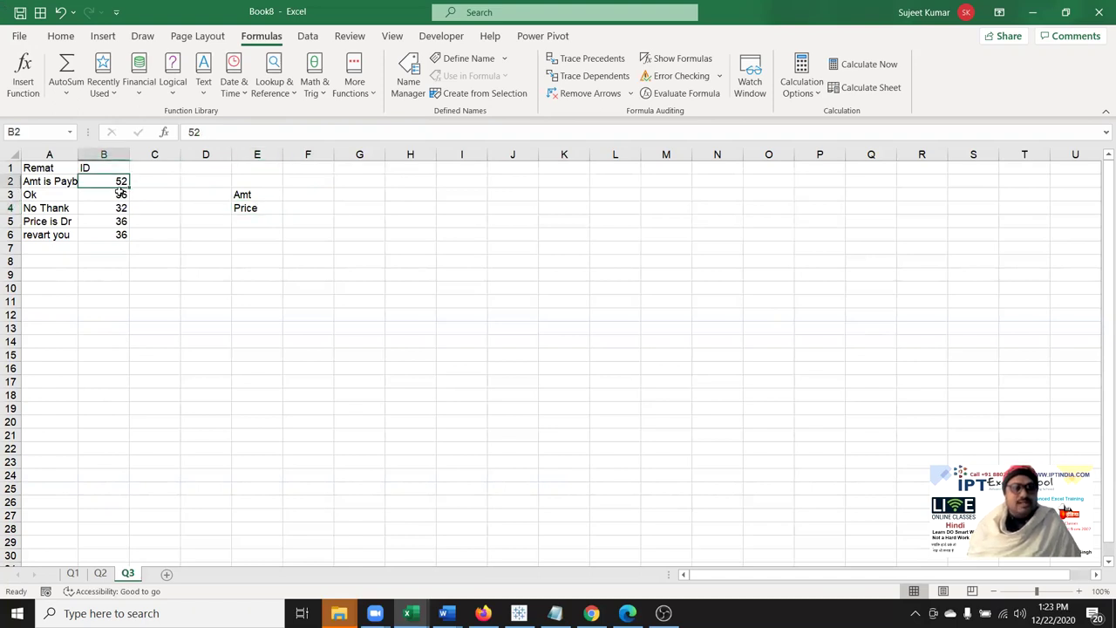
left_click(233, 209)
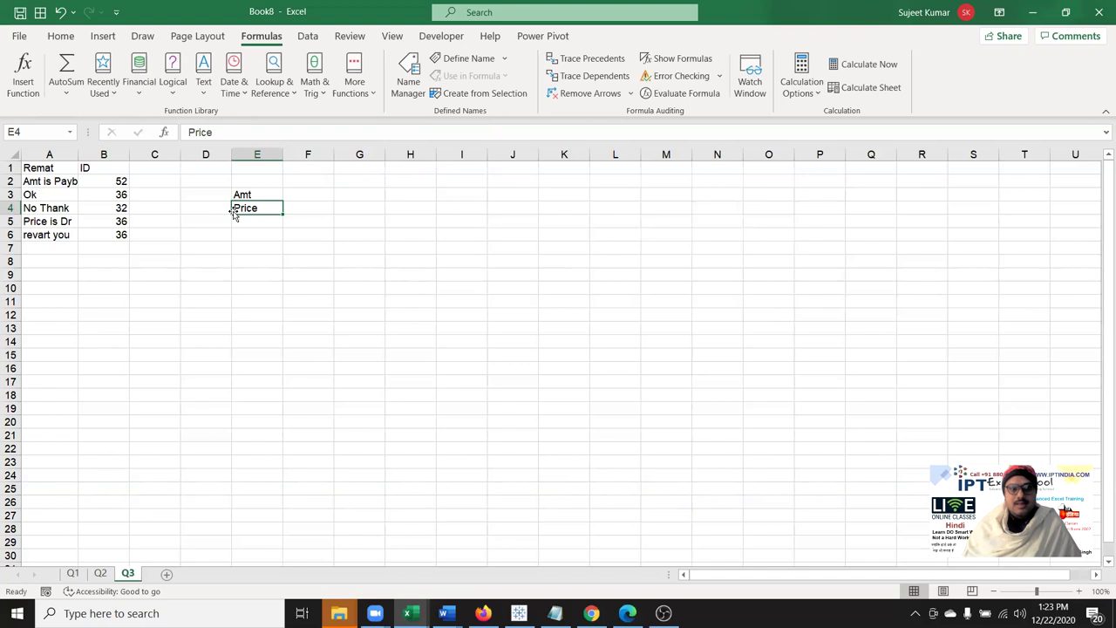
- Add a Team heading in C1 and merge cells F3:F4 into one centred cell
left_click(156, 166)
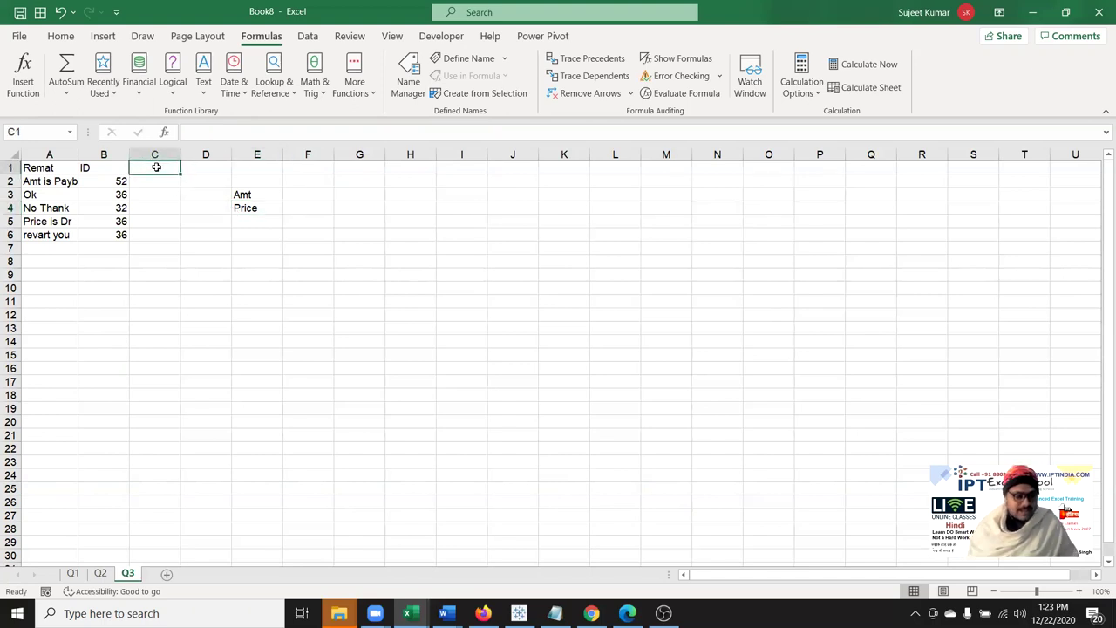
type("Team")
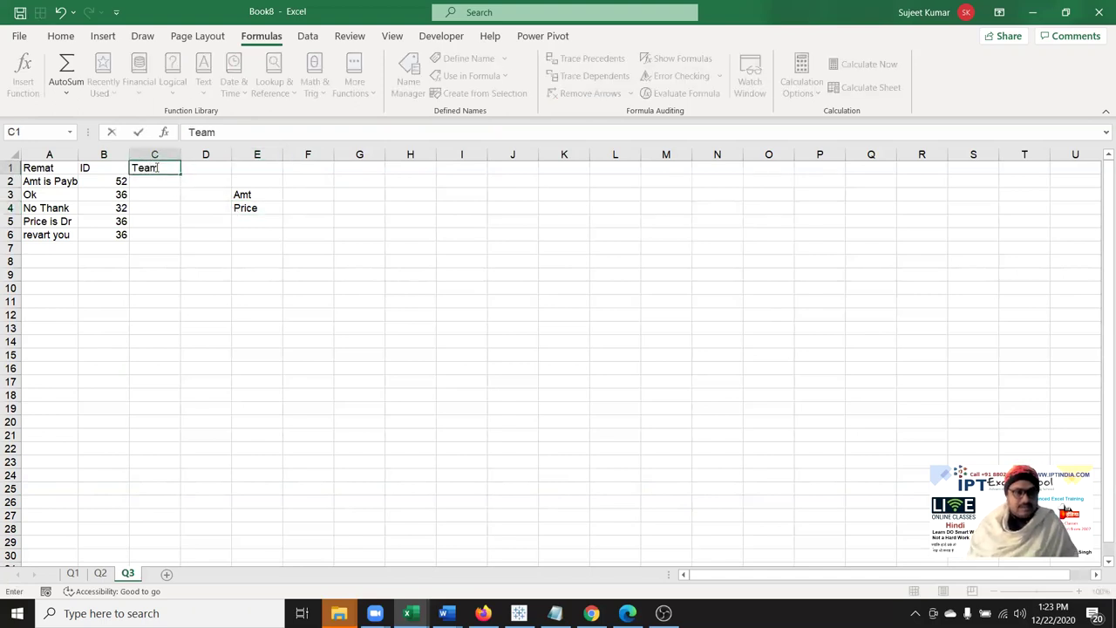
key("Return")
key("Right")
key("Right")
key("Right")
key("Down")
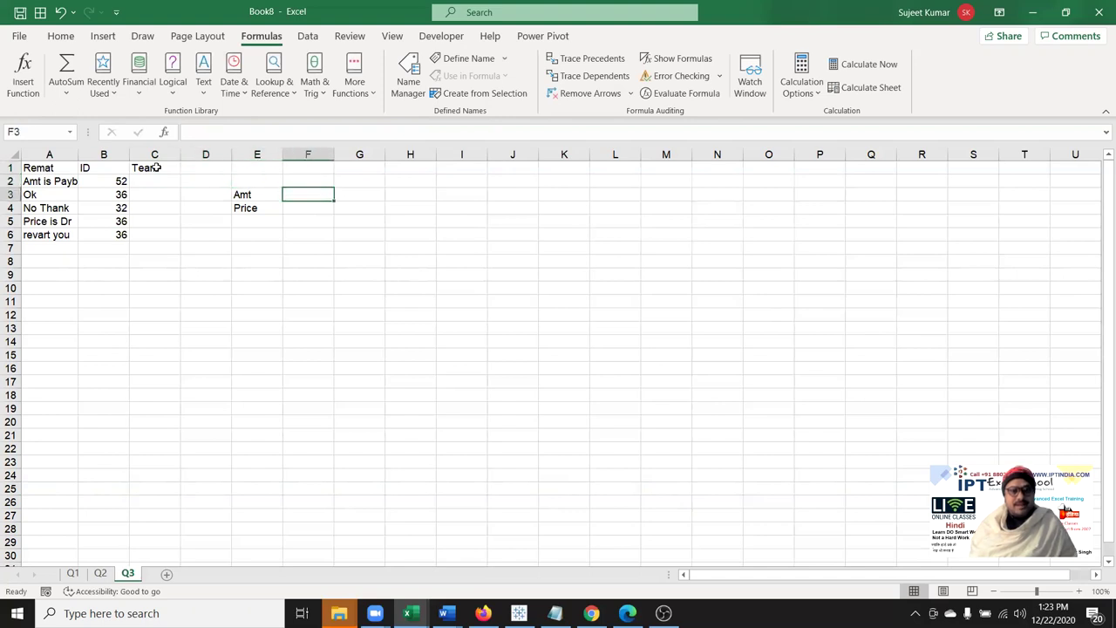
key("shift+Down")
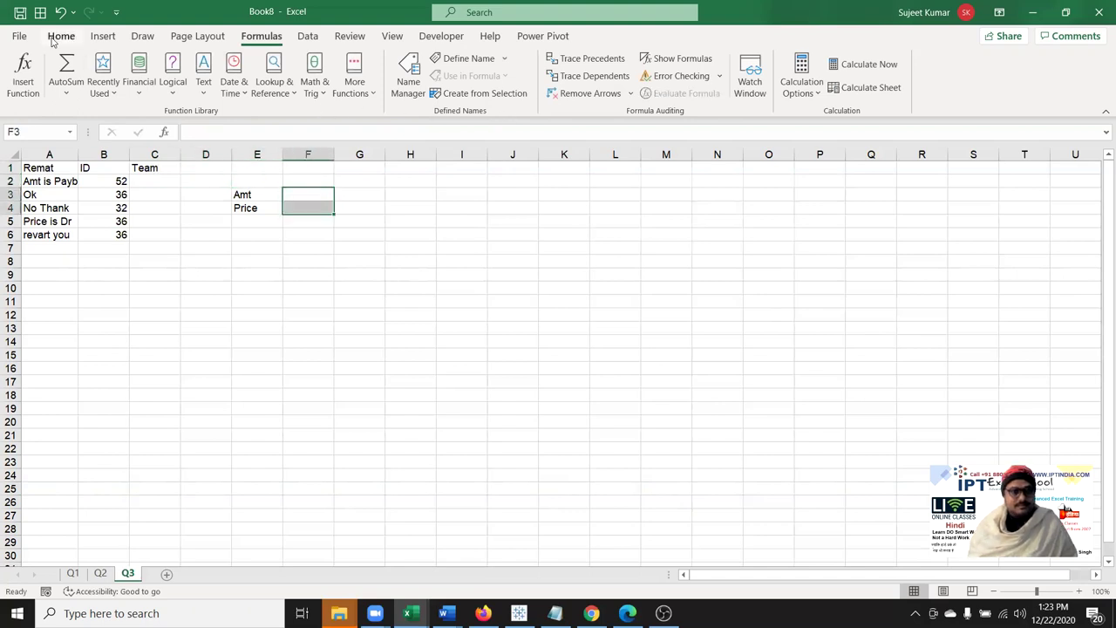
left_click(60, 37)
left_click(491, 87)
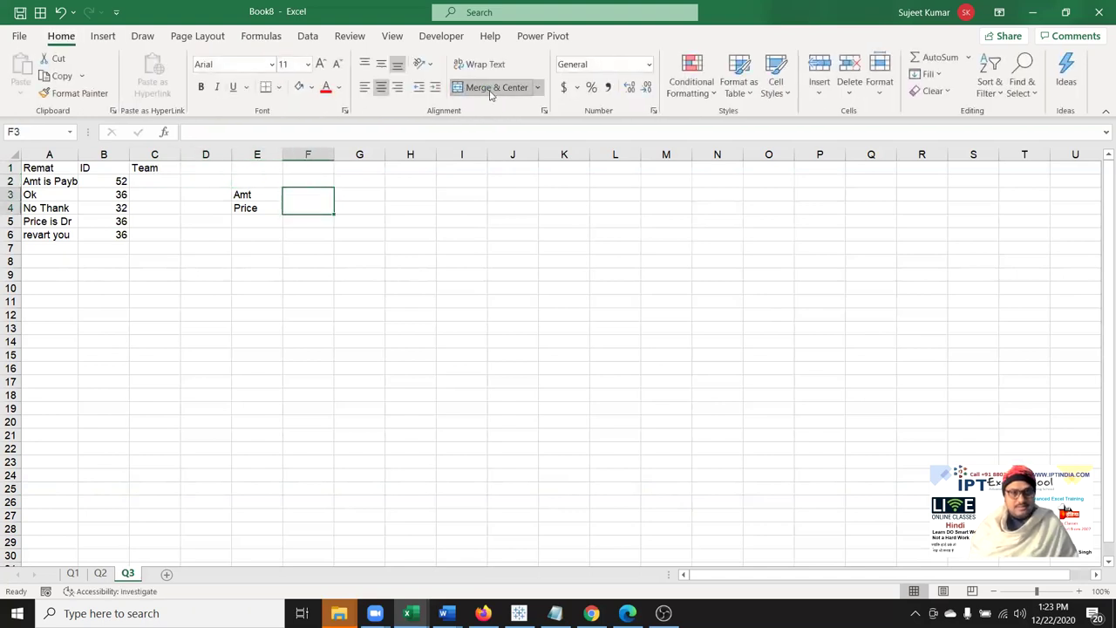
- Enter the team name Finace in the merged F3 cell
type("Fi")
type("namce")
key("ctrl+Return")
type("Finace")
key("Return")
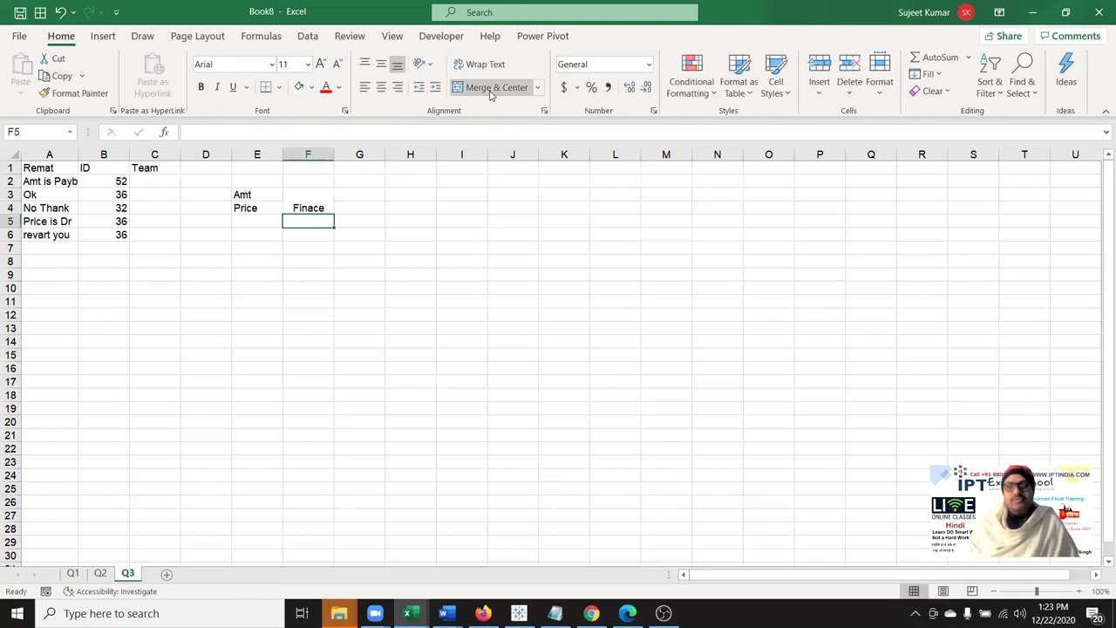
- Discard a test value 10 in C2, then correct the keyword Finace to Finance
key("Up")
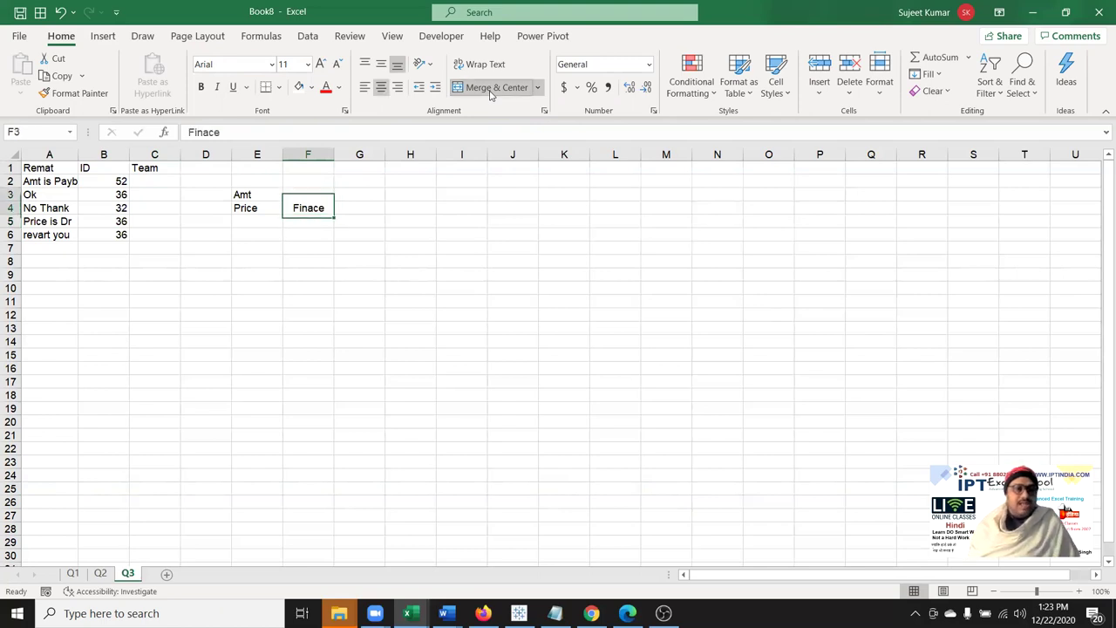
key("Up")
key("Left")
key("Left")
key("Left")
key("Left")
key("Left")
key("Right")
key("Right")
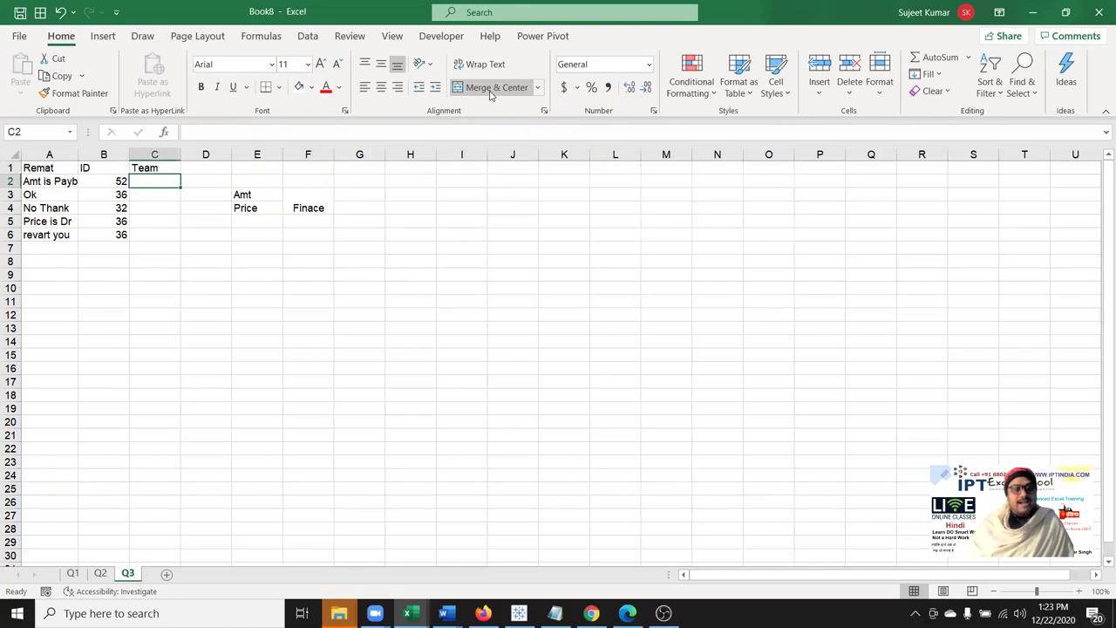
type("1")
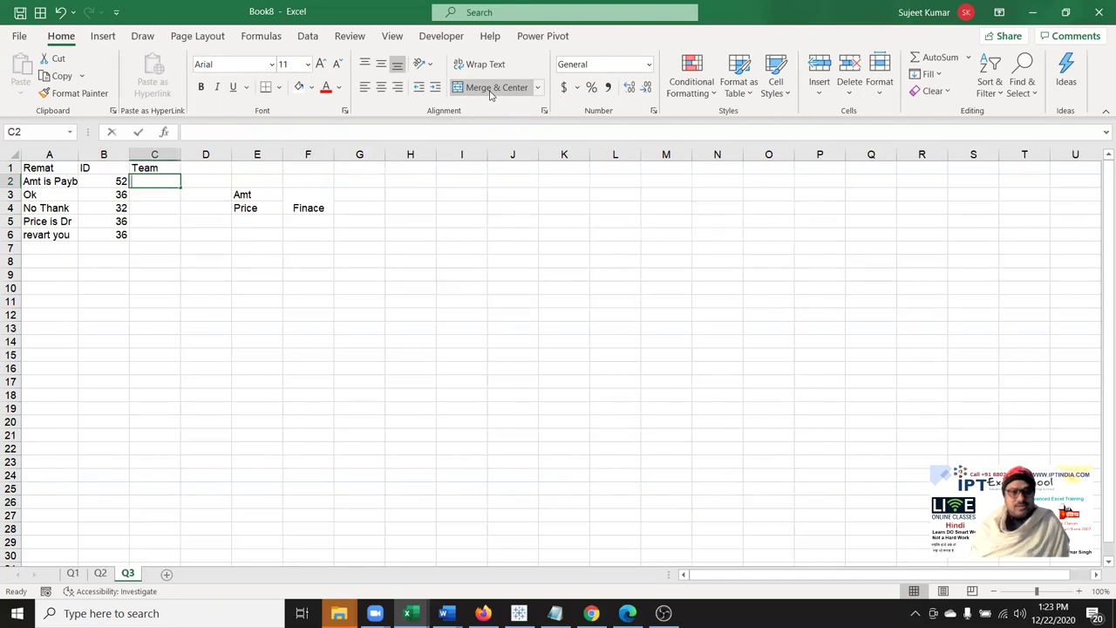
type("0")
key("Escape")
key("Right")
key("Right")
key("Right")
key("Down")
key("Down")
key("Up")
type("Finance")
key("Return")
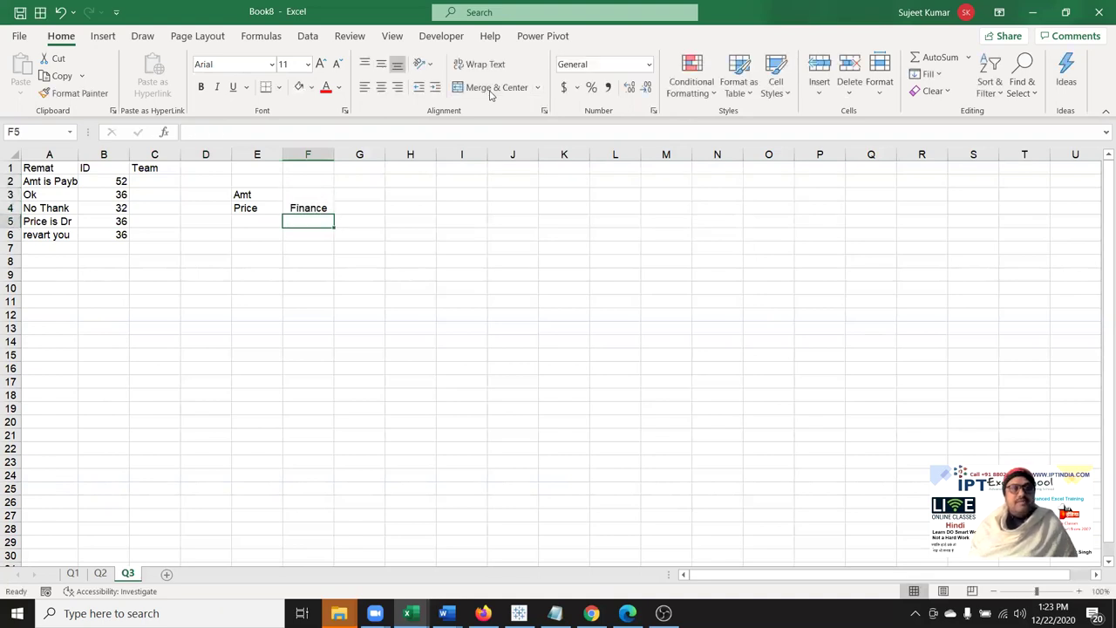
- Select the Amt and Price keywords in E3:E4, then return to C2
key("Up")
key("Left")
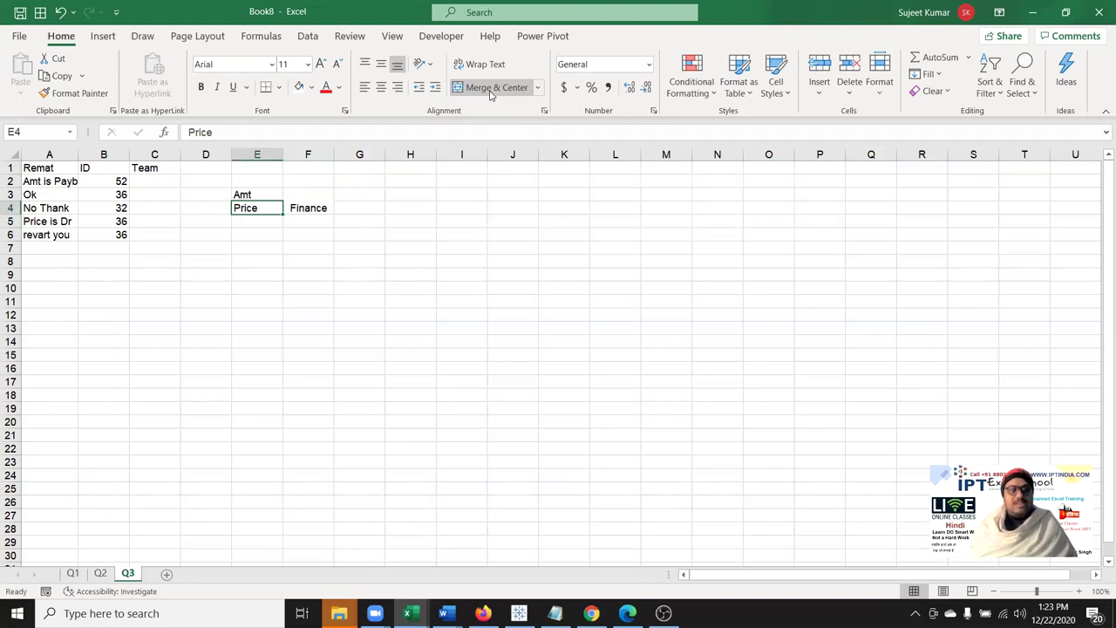
key("Up")
key("shift+Down")
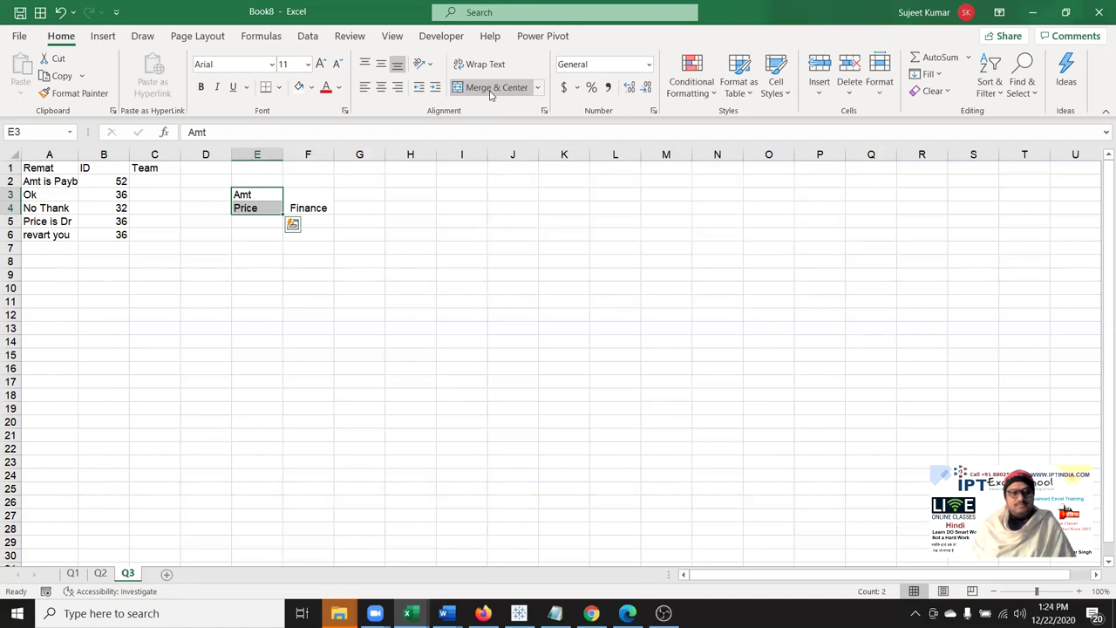
key("Up")
key("Up")
key("Left")
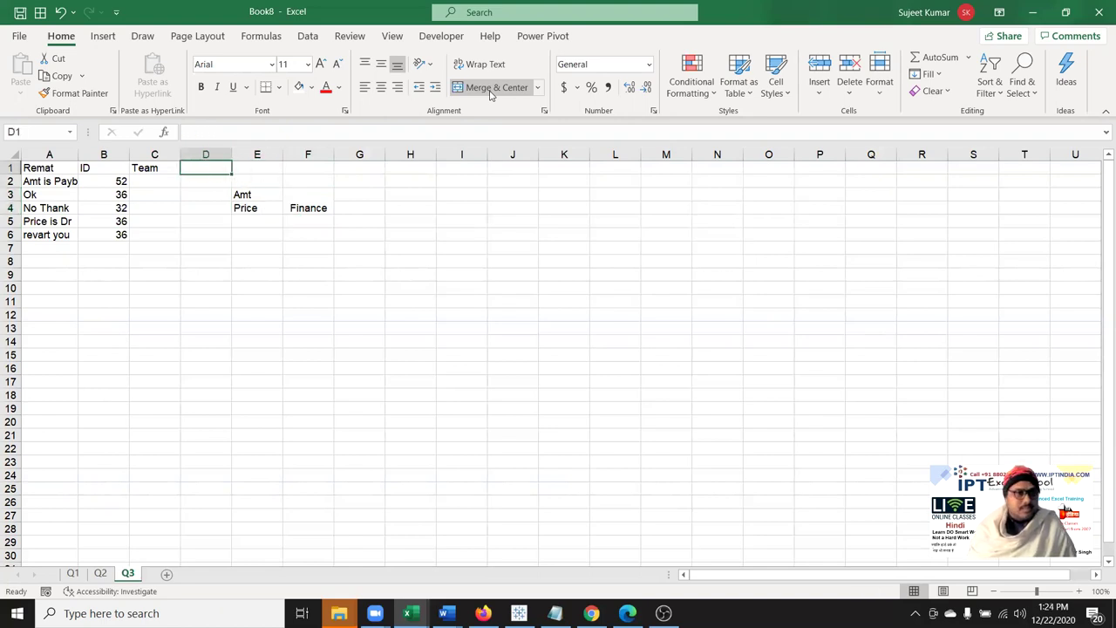
key("Left")
key("Down")
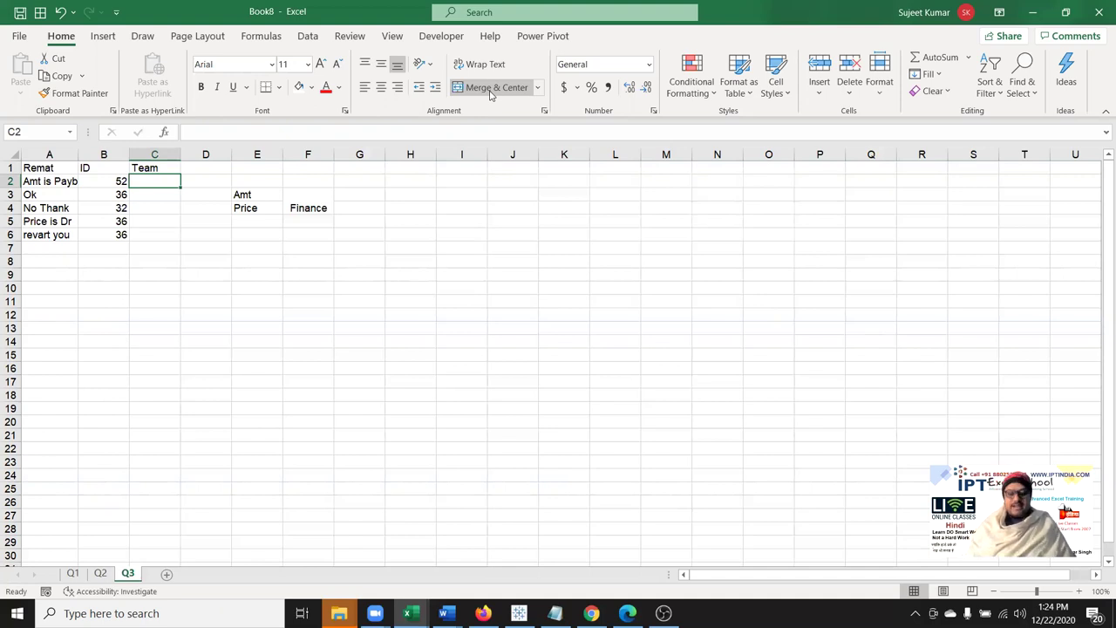
type("=if")
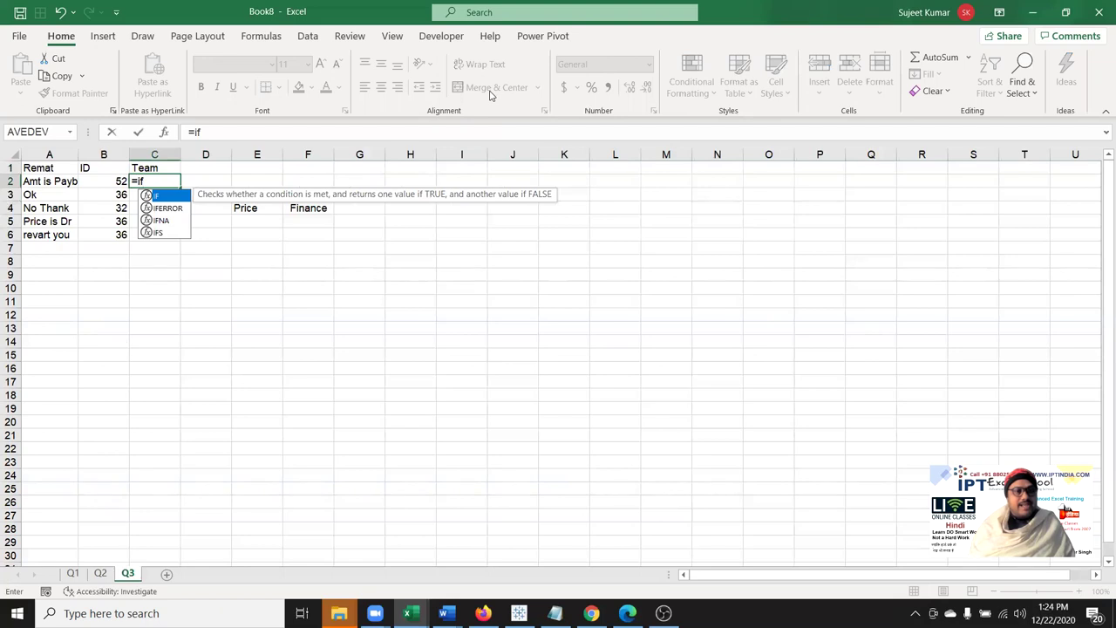
key("Tab")
key("Left")
key("Left")
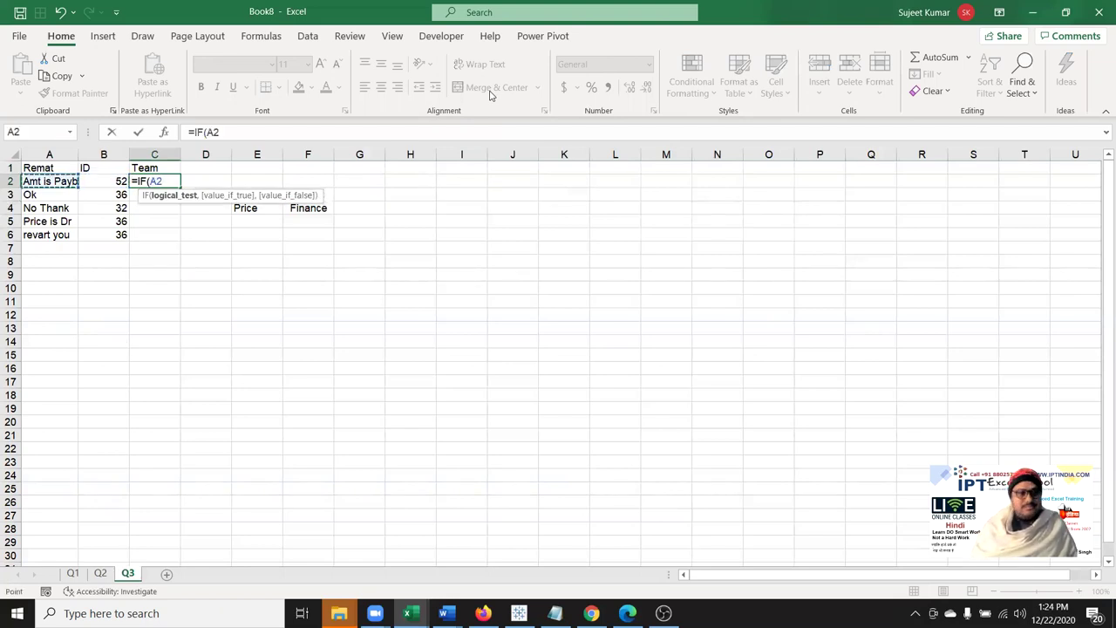
type("=")
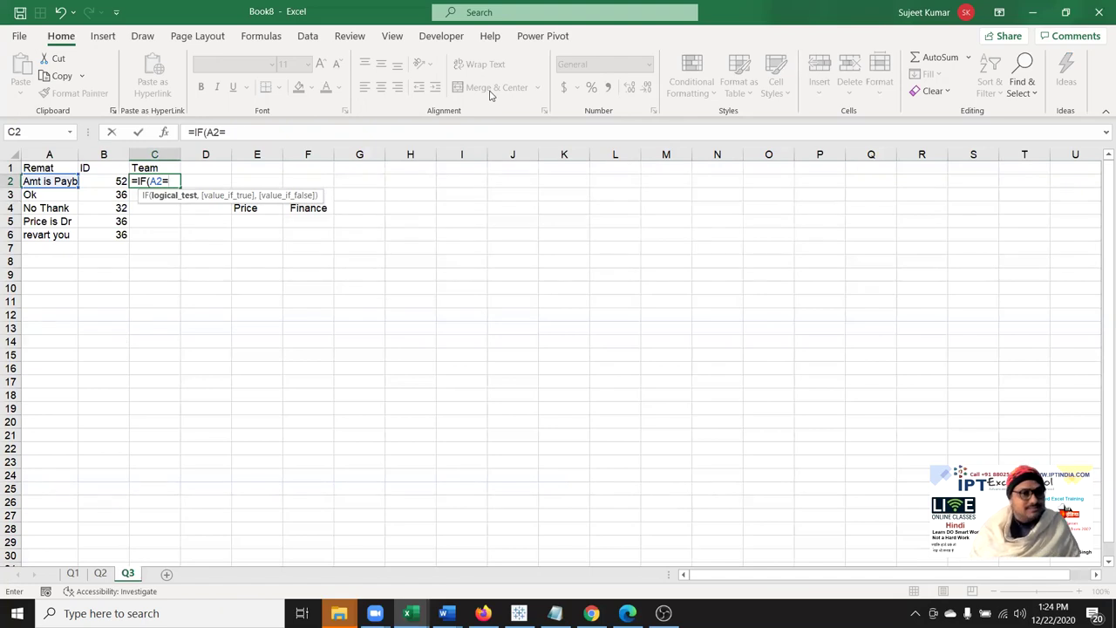
key("Escape")
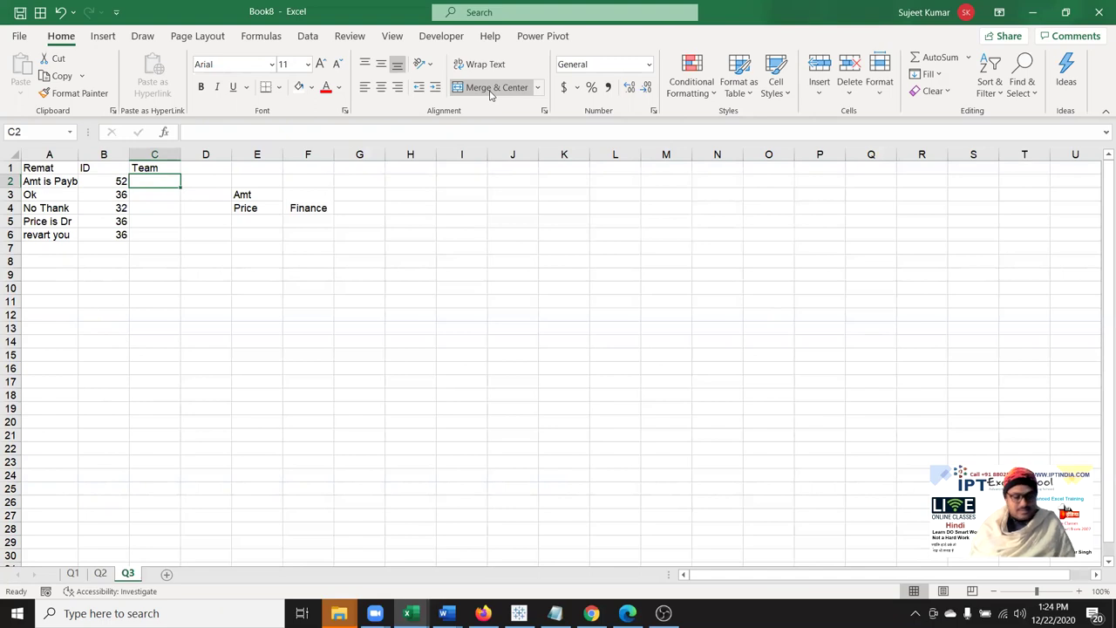
type("=IF(")
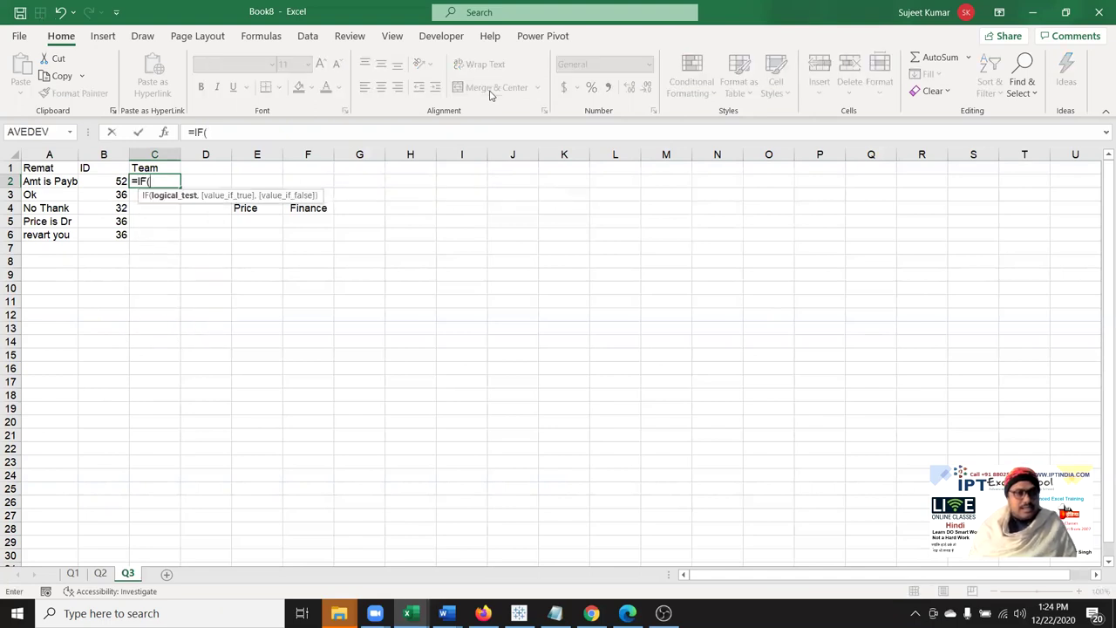
key("Left")
key("Left")
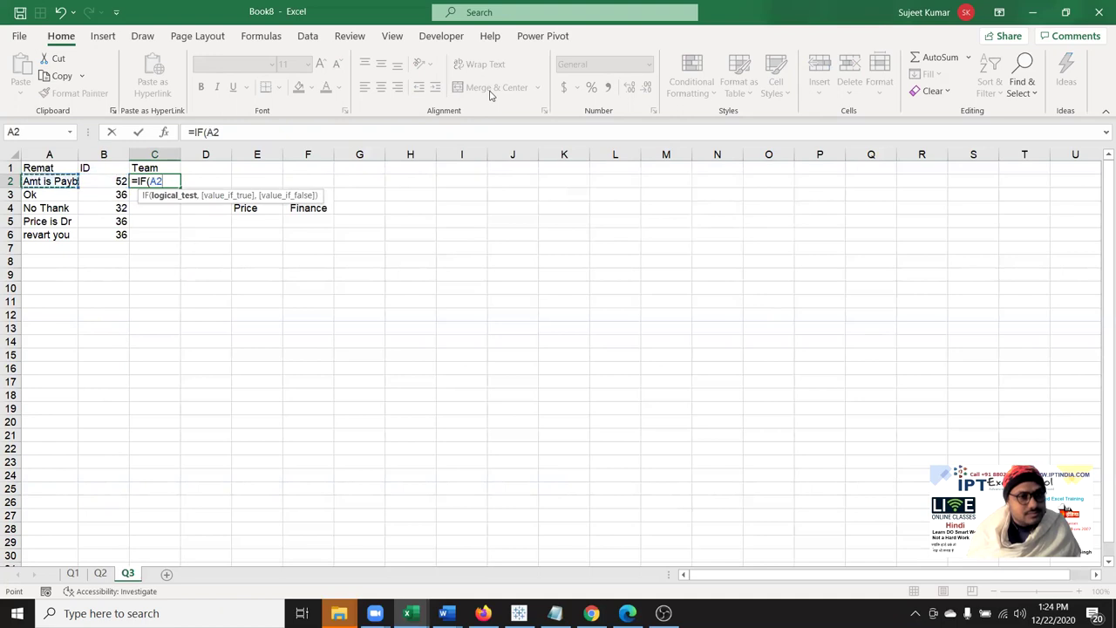
key("Escape")
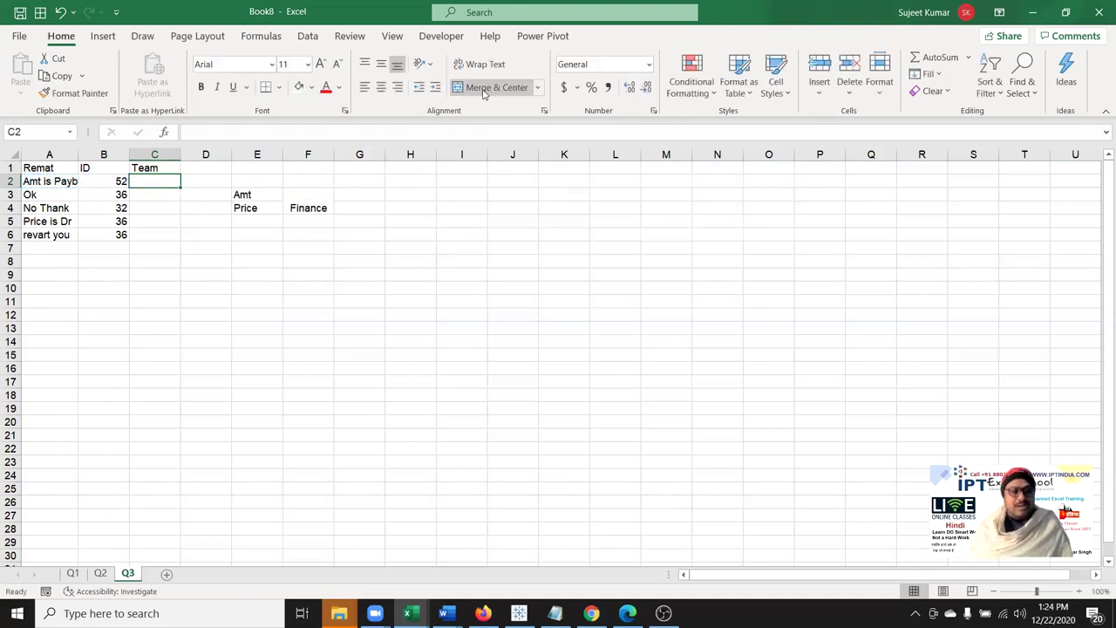
left_click(248, 196)
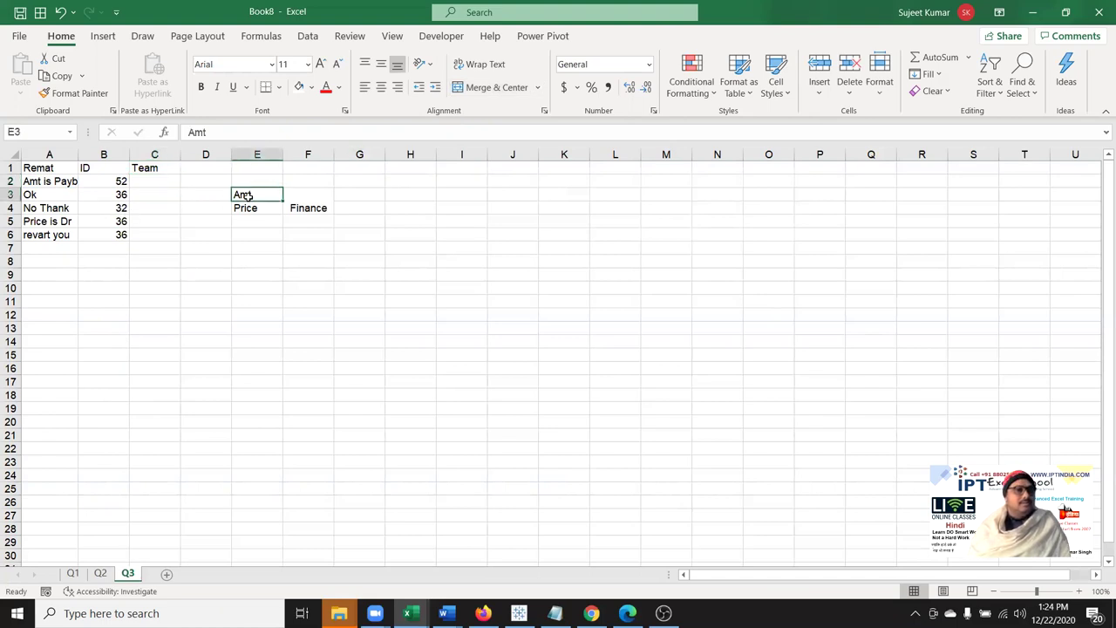
left_click(156, 181)
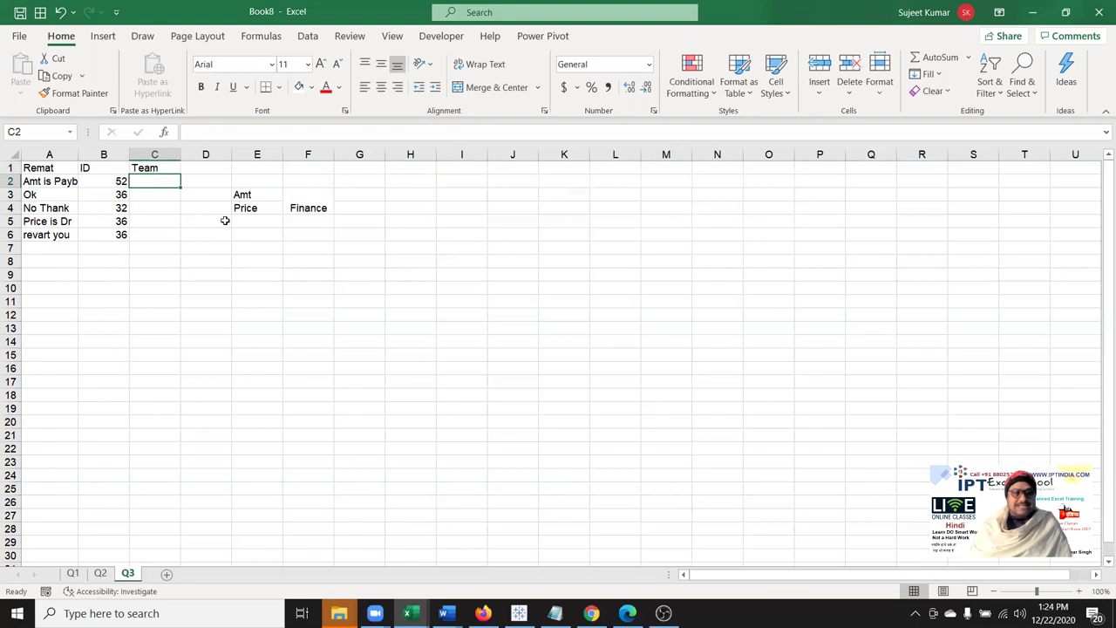
left_click_drag(244, 222, 247, 286)
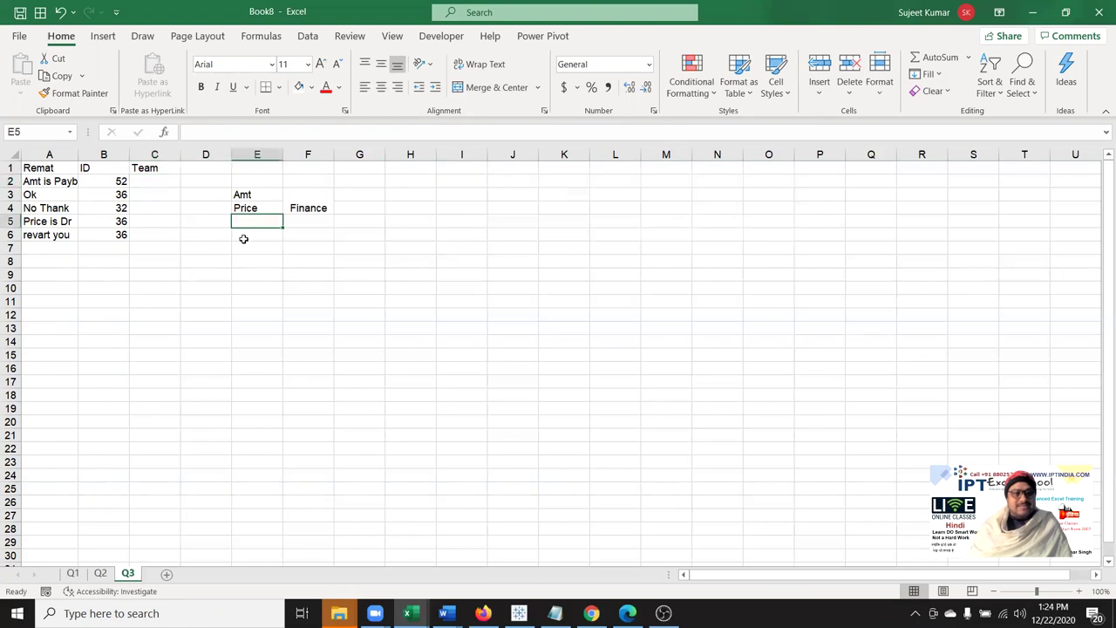
left_click(149, 180)
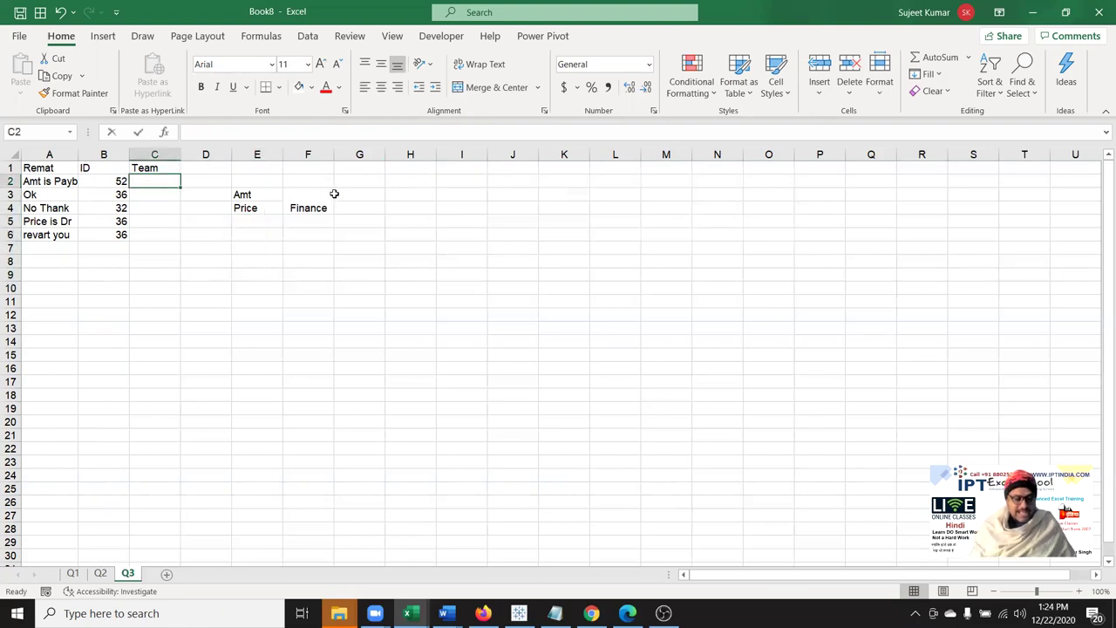
type("=")
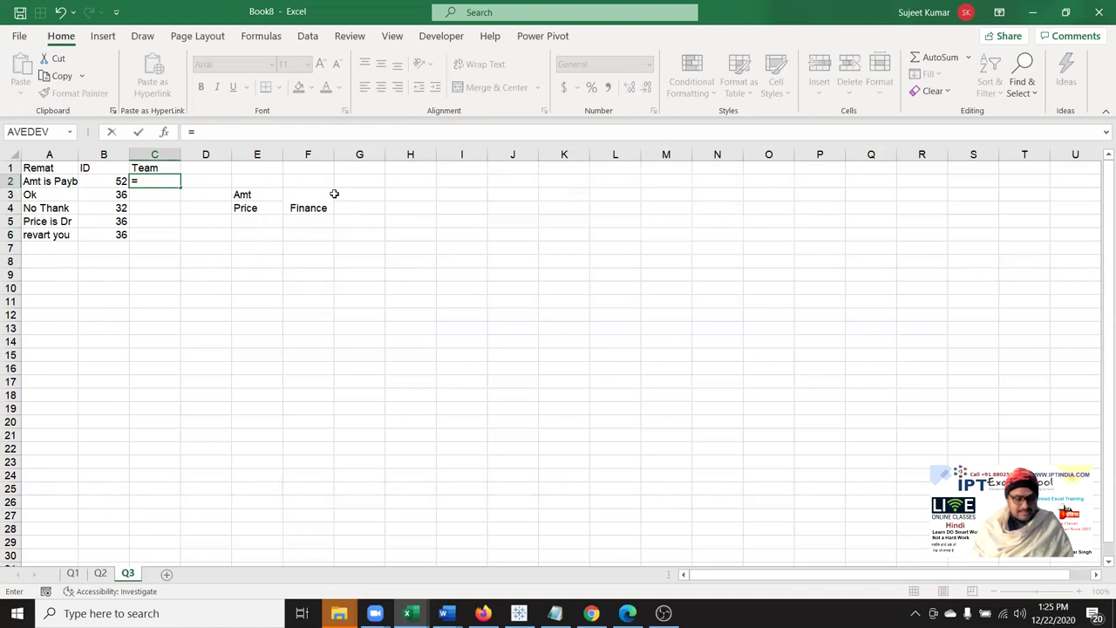
type("vl")
- Start a VLOOKUP in C2 with the wildcard lookup value "*"&E3:E4&"*"
key("Tab")
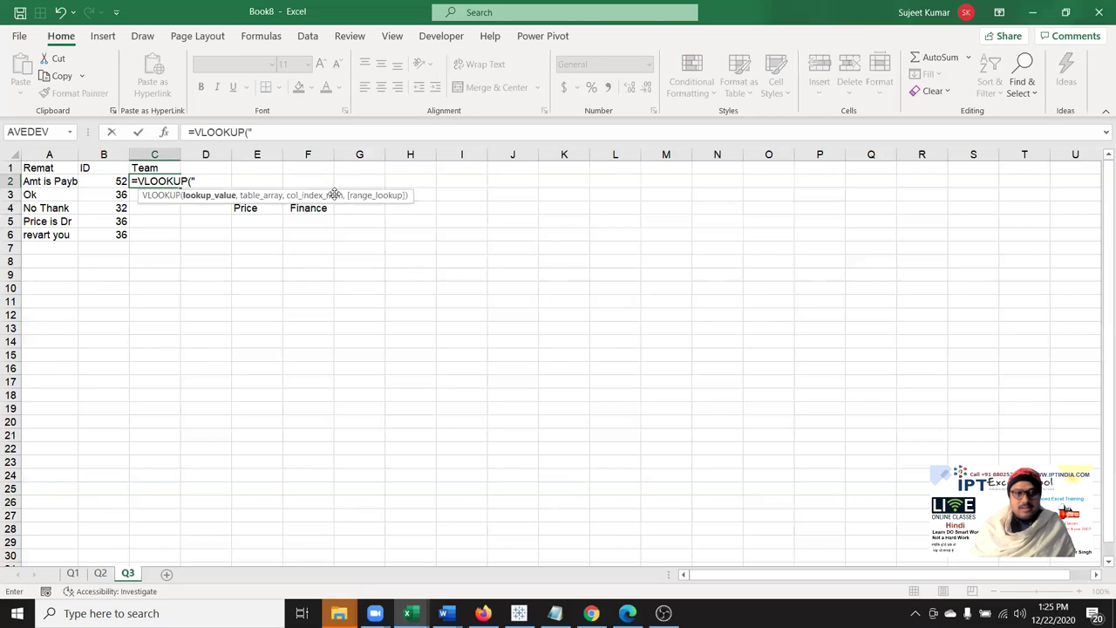
type("*")
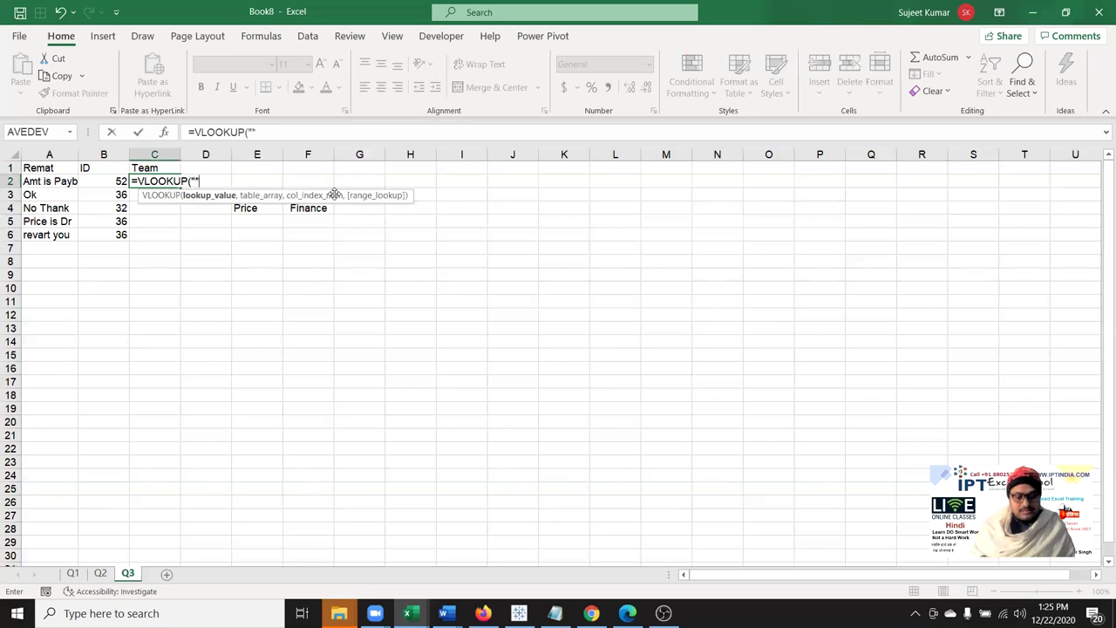
type("\"&")
key("Right")
key("Right")
key("Down")
key("shift+Down")
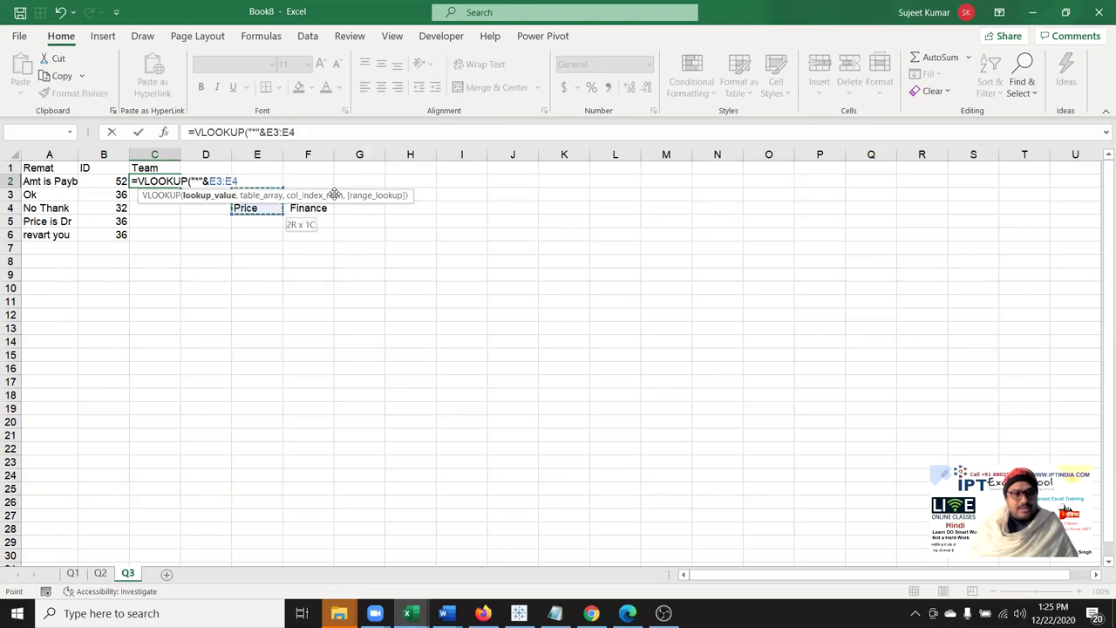
type("&")
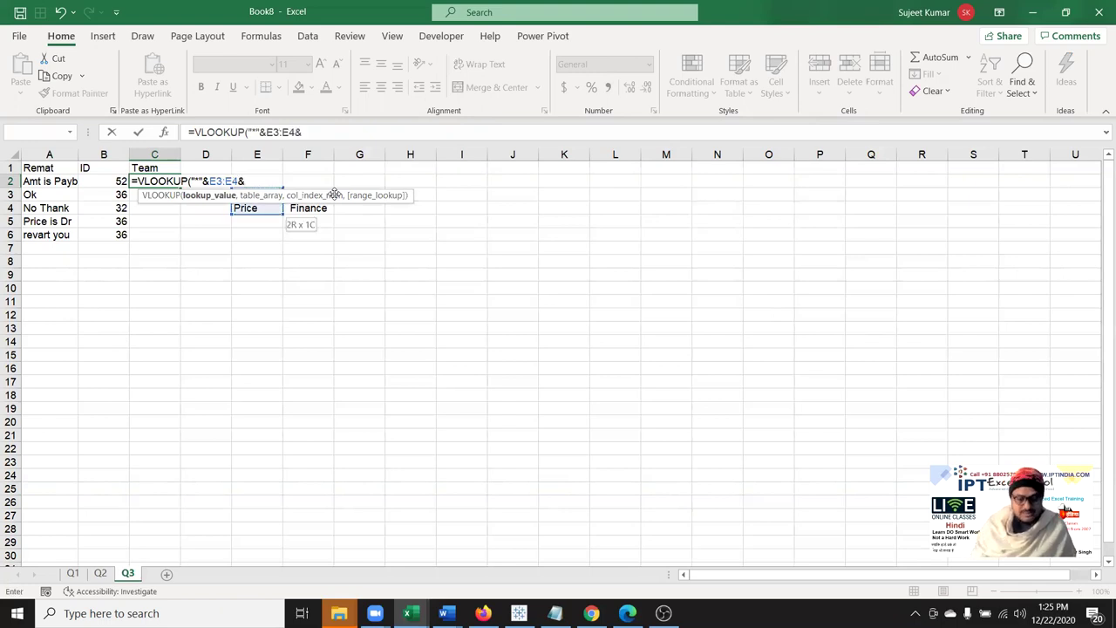
type("\"*")
key("Return")
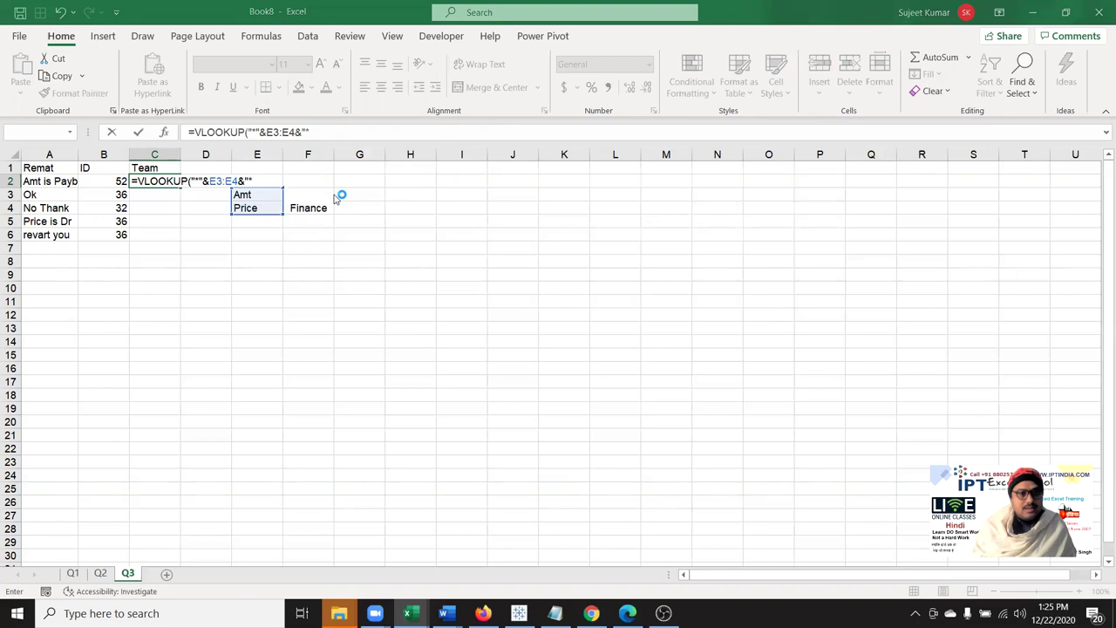
key("Return")
type("*\",")
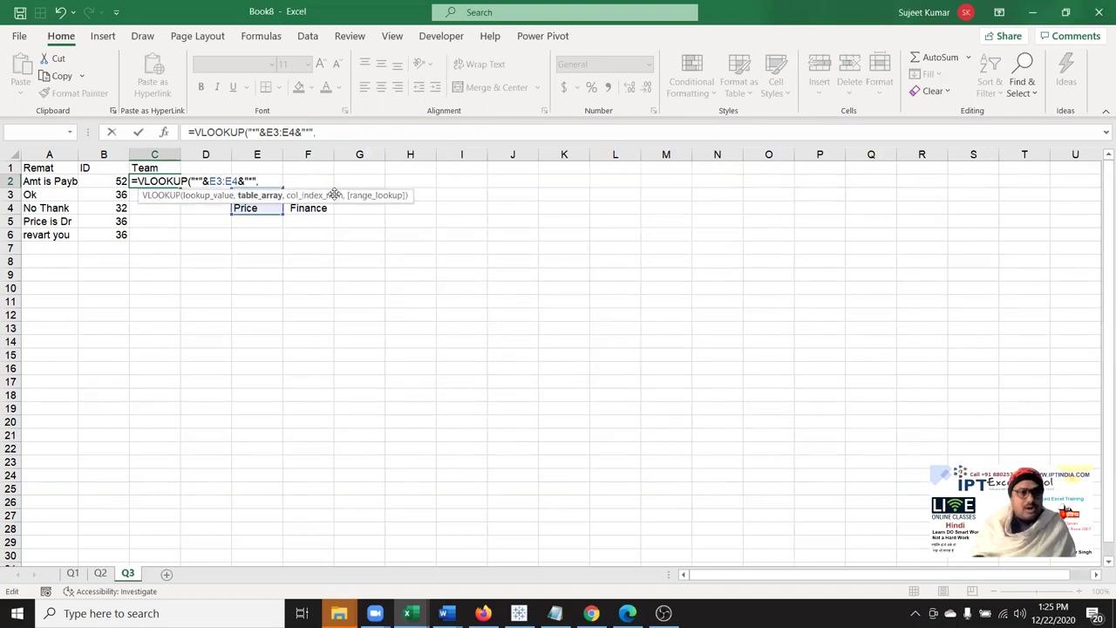
key("Left")
key("Left")
key("Left")
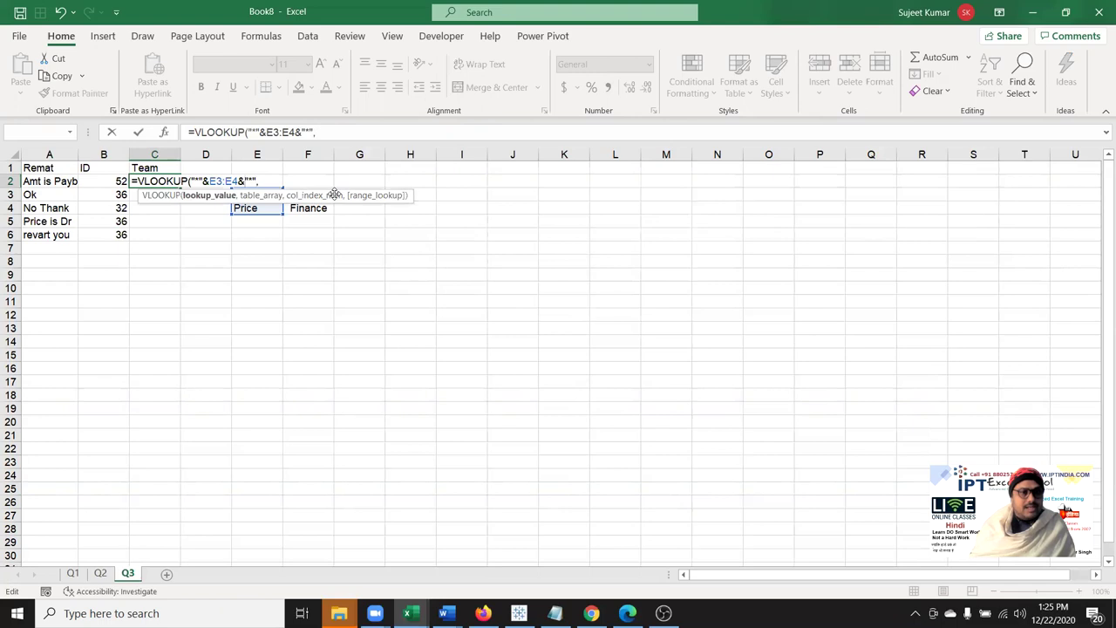
key("Right")
key("Right")
key("Right")
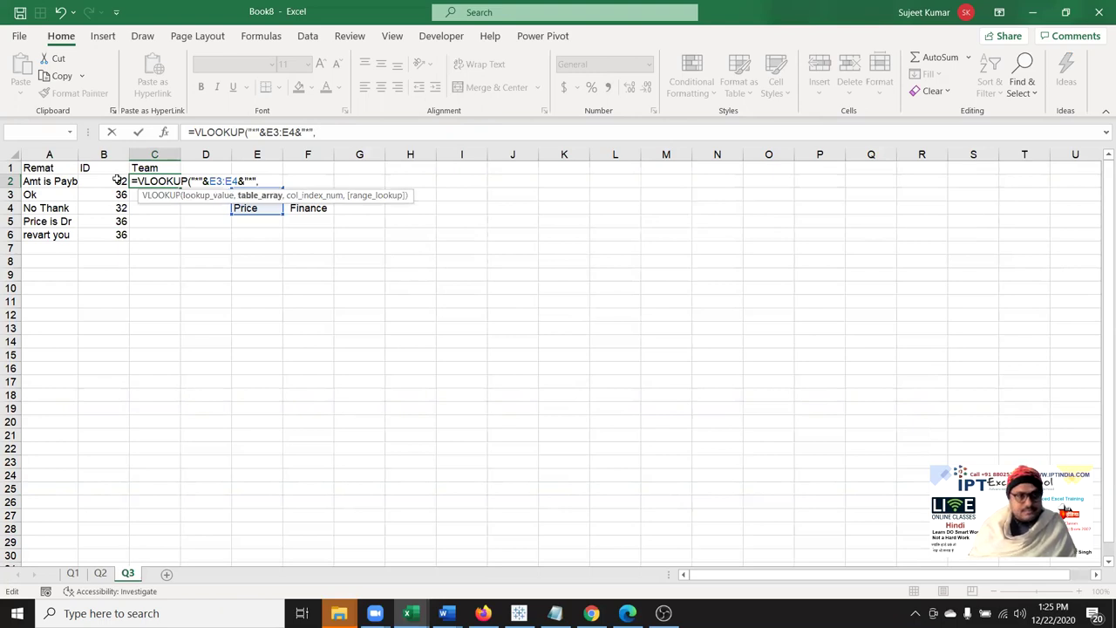
- Finish it with A2 as the table, column 2 and exact match, returning #REF! and #N/A
left_click(45, 181)
type(",")
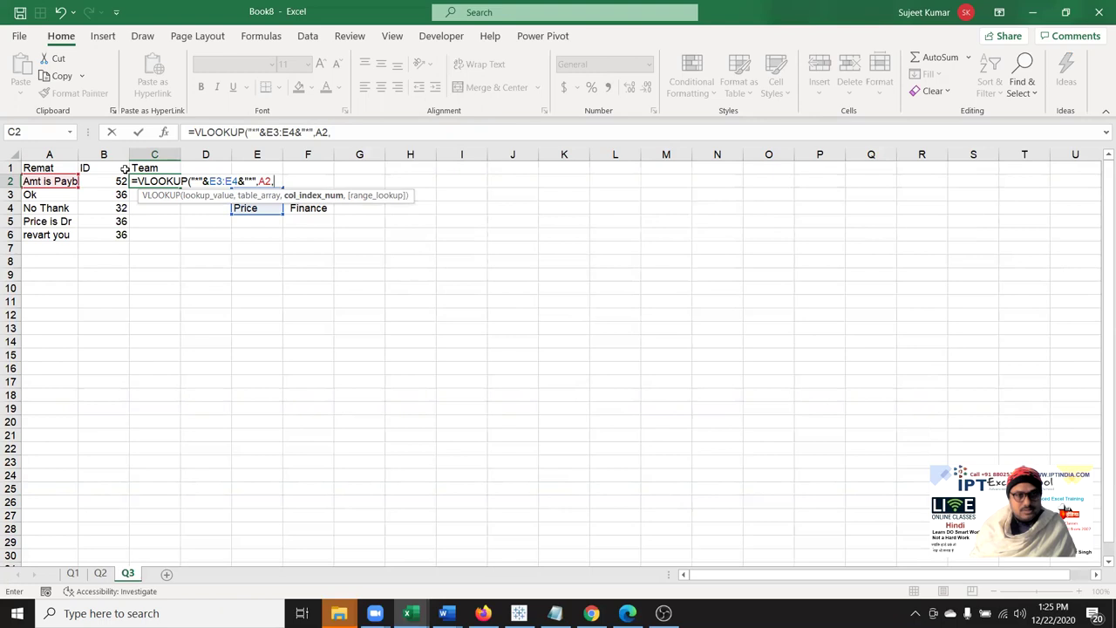
type("2")
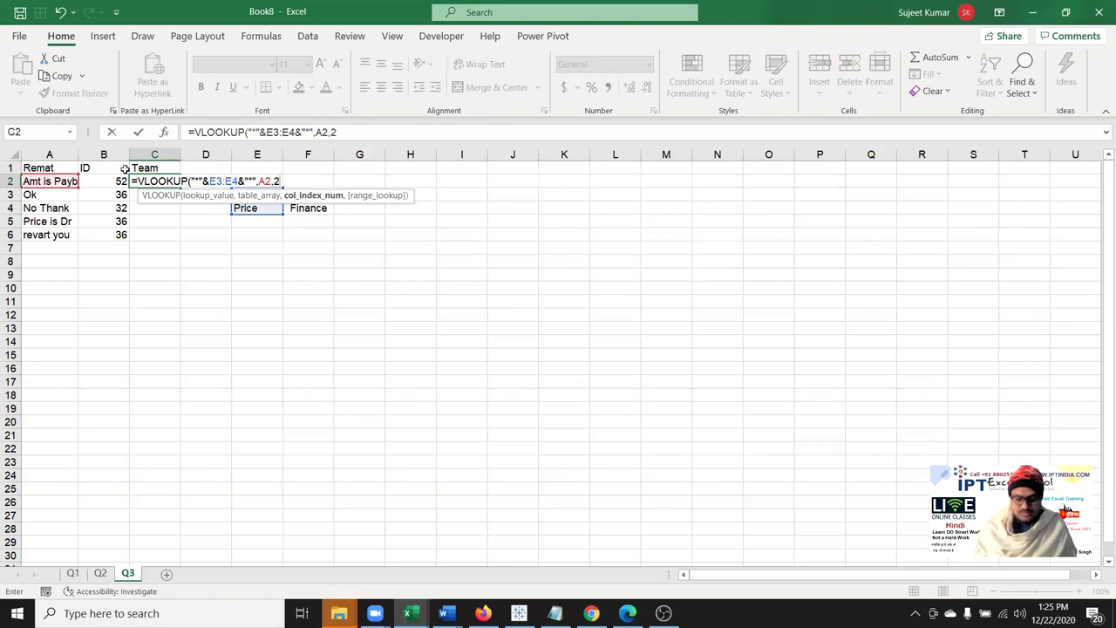
type(",0")
key("Return")
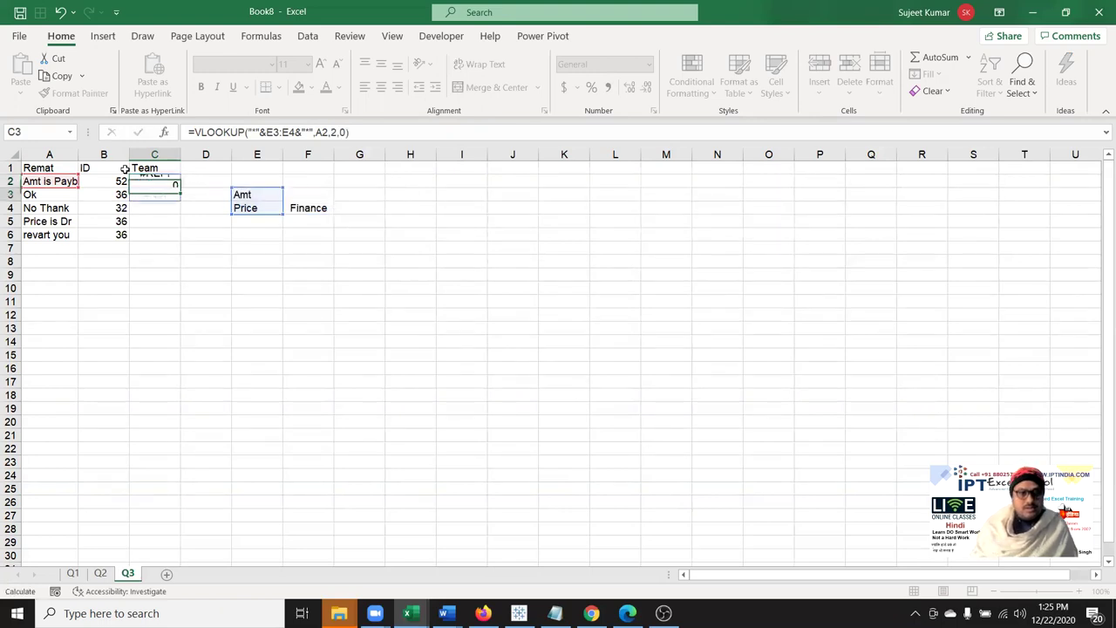
key("Up")
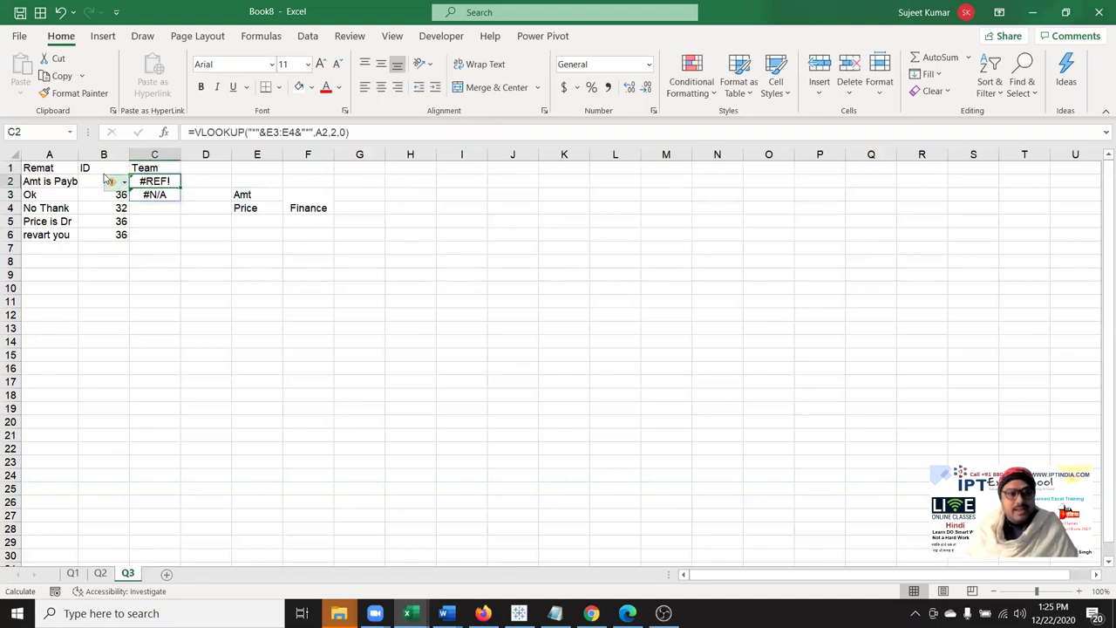
- Wrap C2's wildcard VLOOKUP in COUNT and accept the closing-parenthesis fix, so C2 returns 0
left_click(197, 133)
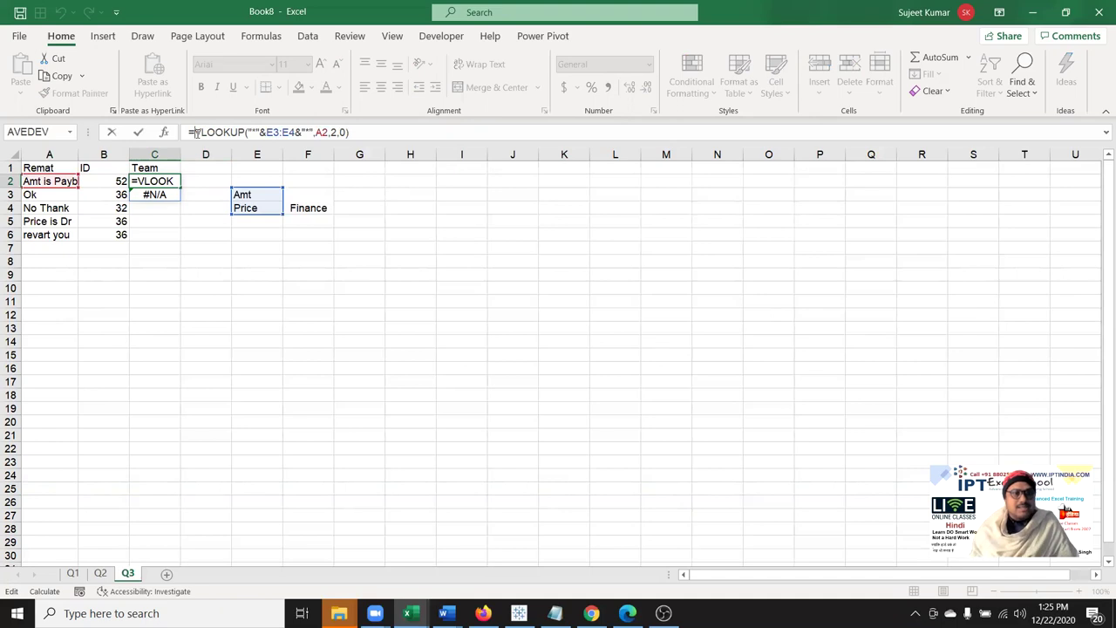
type("coun")
key("Down")
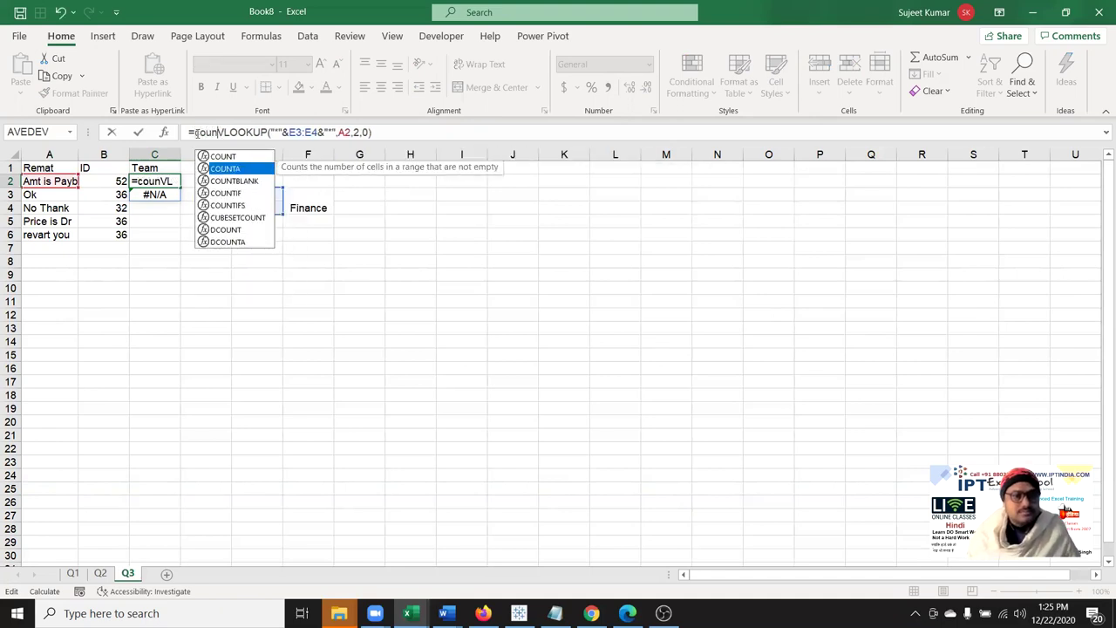
key("Down")
key("Down")
key("Up")
key("Up")
key("Down")
key("Down")
key("Up")
key("Up")
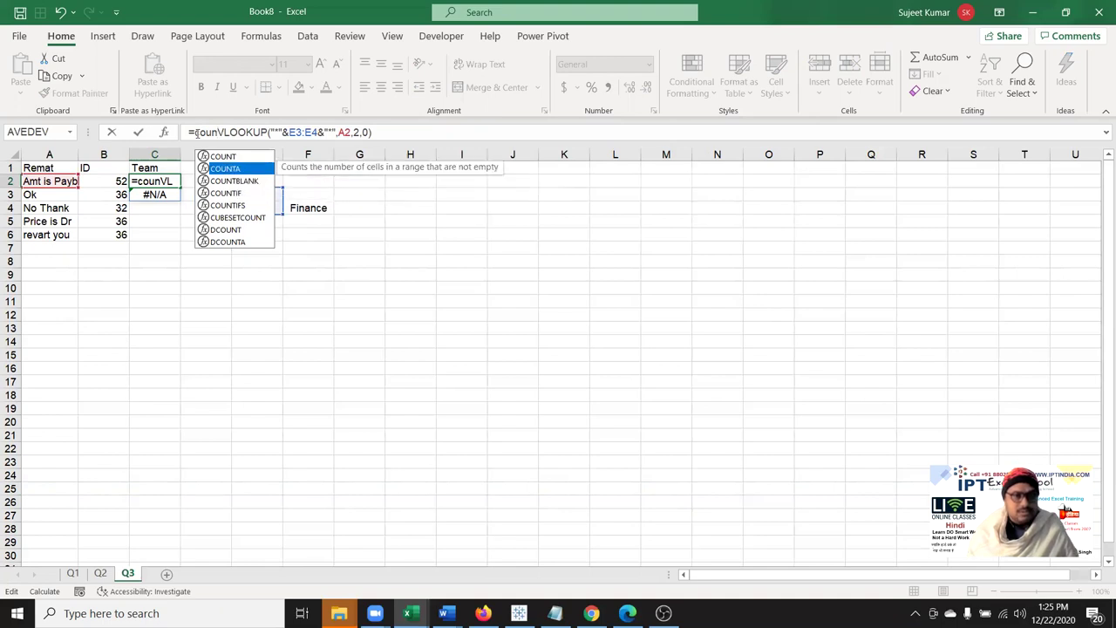
key("Up")
key("Down")
key("Up")
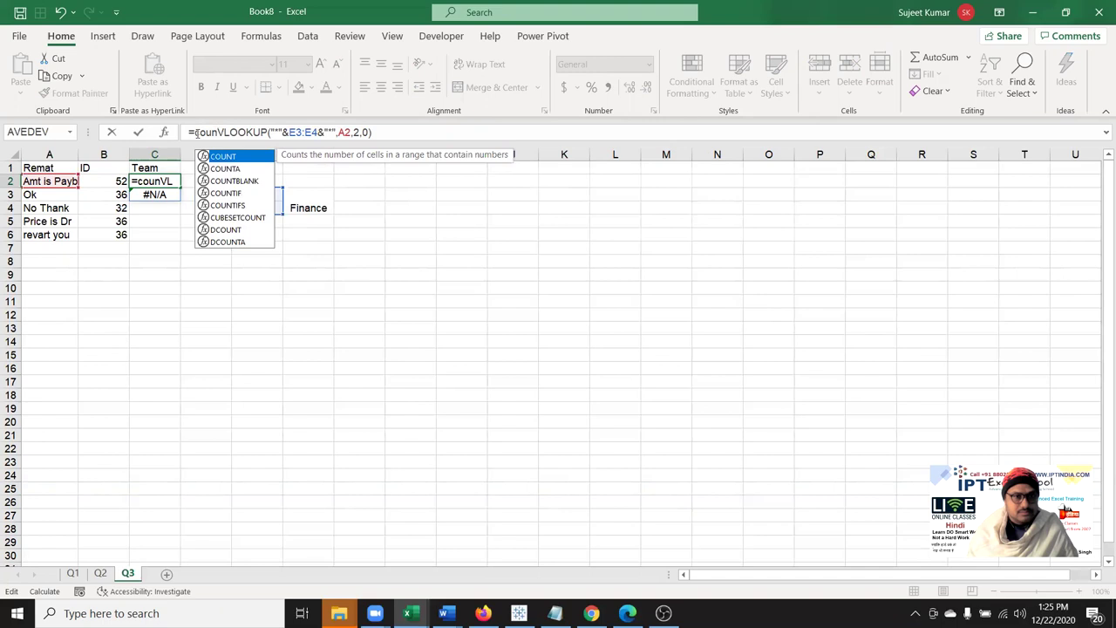
key("Tab")
key("Return")
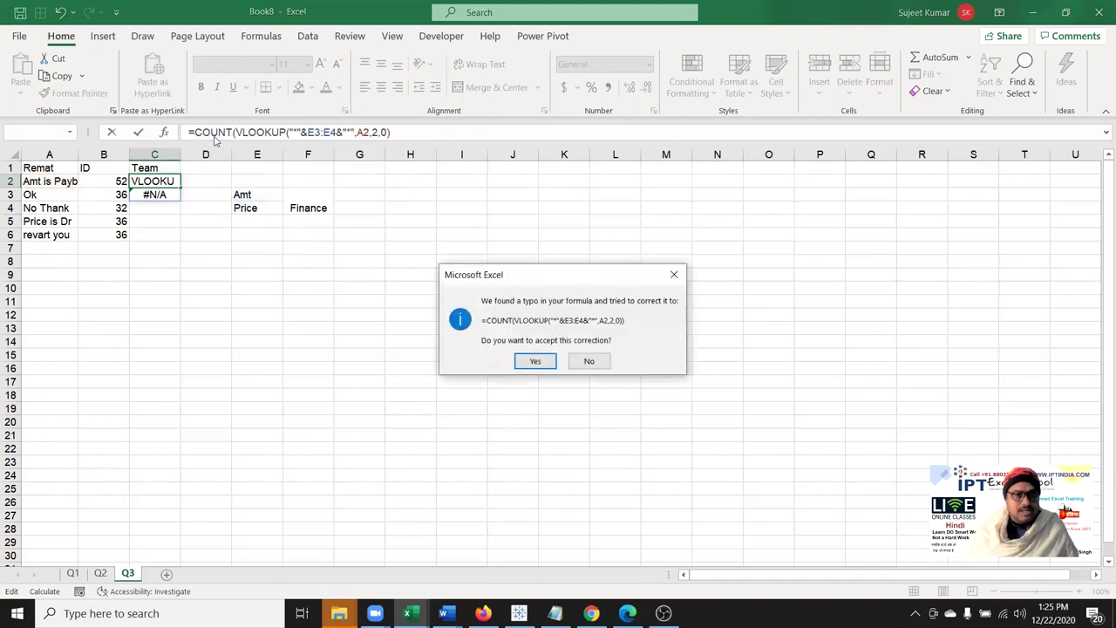
key("Return")
key("Up")
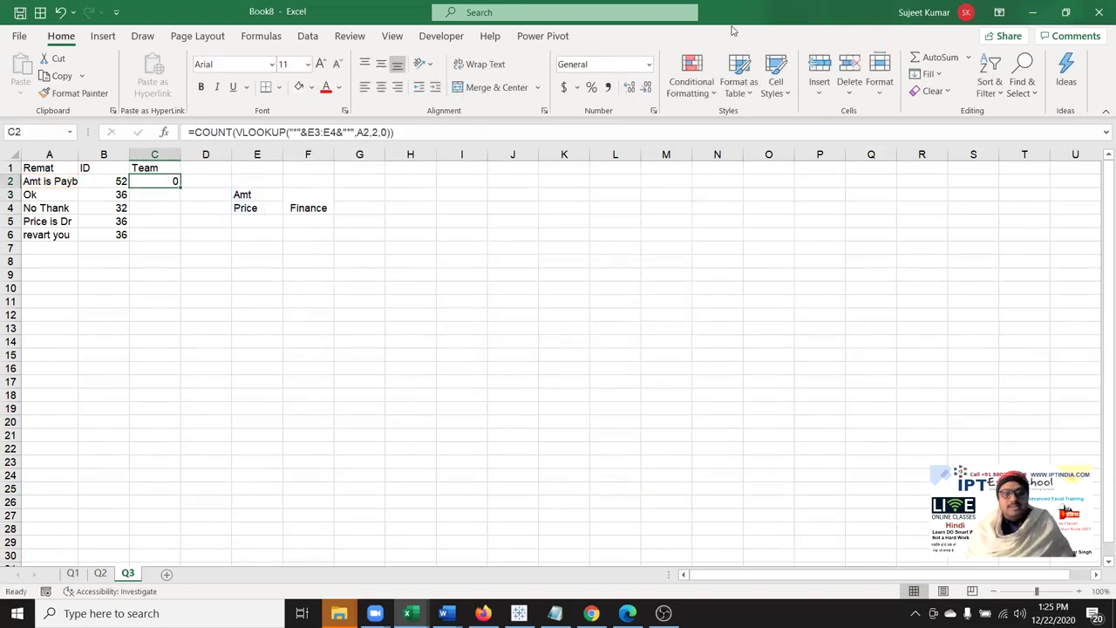
left_click(306, 35)
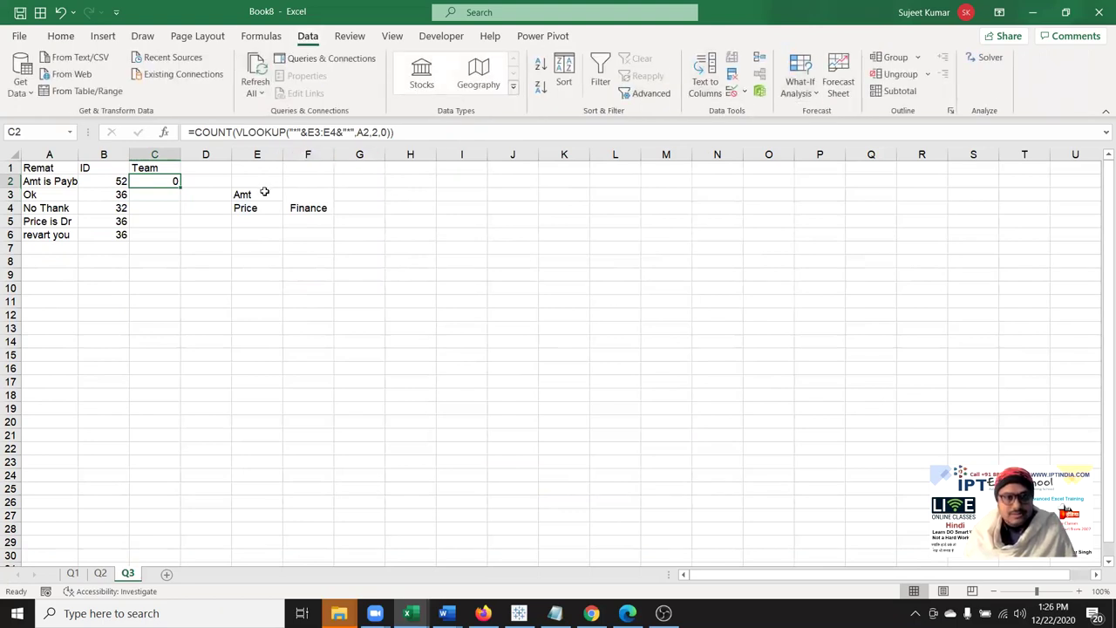
- Step through C2's formula with Evaluate Formula to inspect the keyword patterns and COUNT result
left_click_drag(264, 191, 260, 208)
left_click(147, 181)
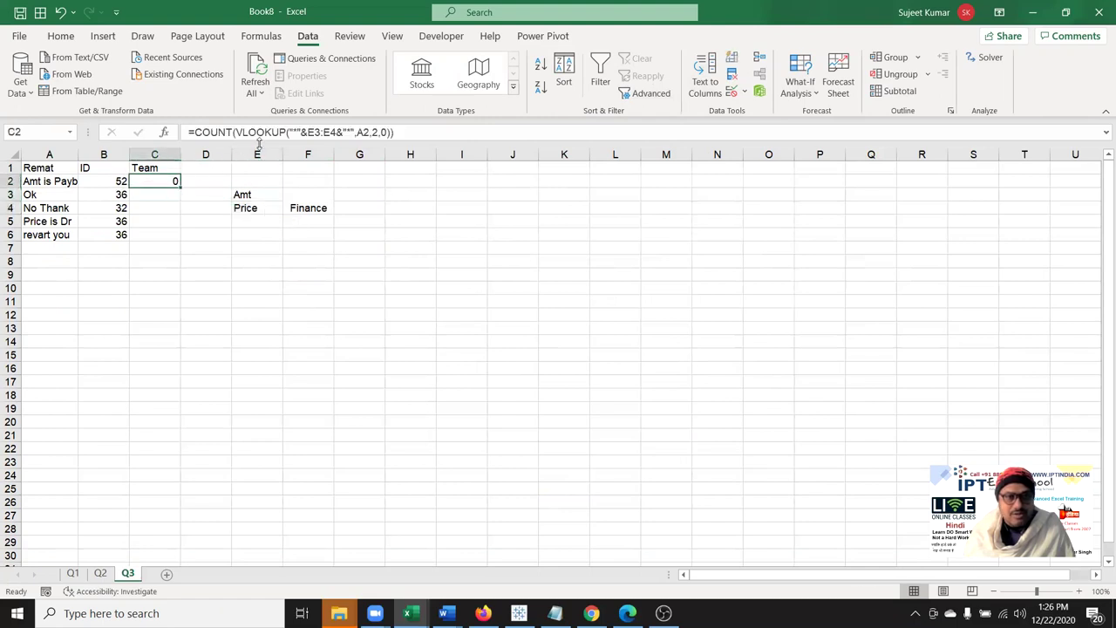
left_click(262, 36)
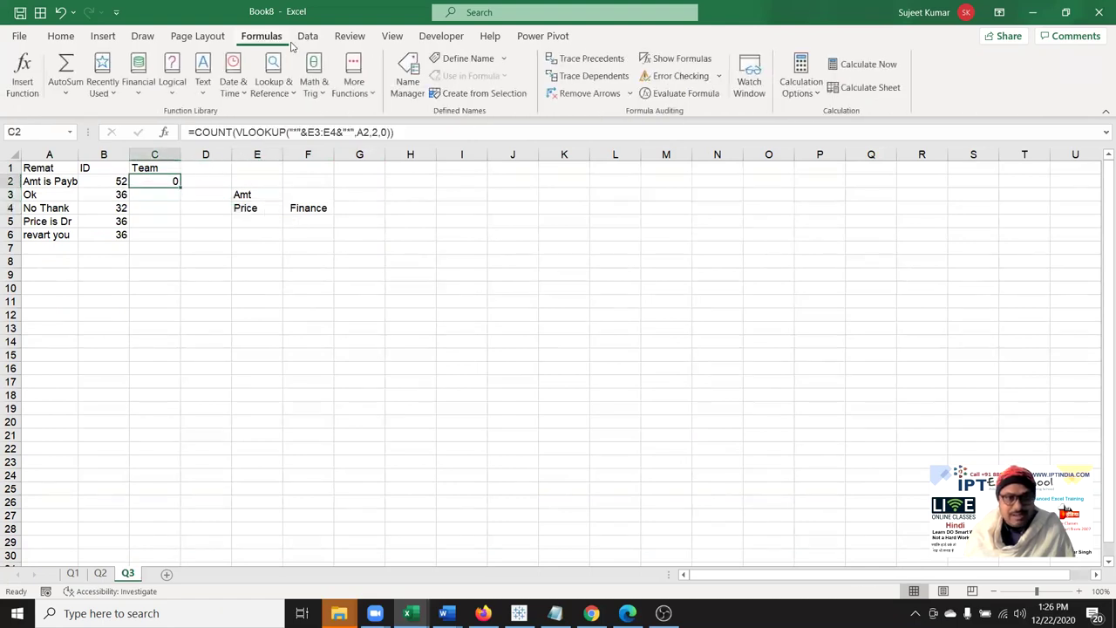
left_click(680, 94)
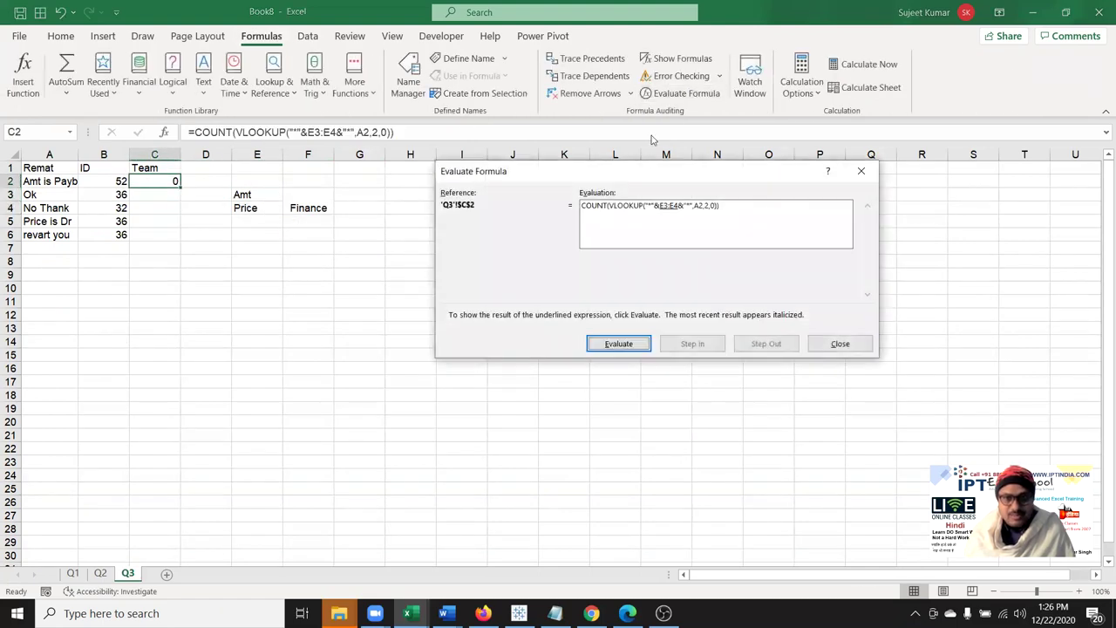
left_click(616, 347)
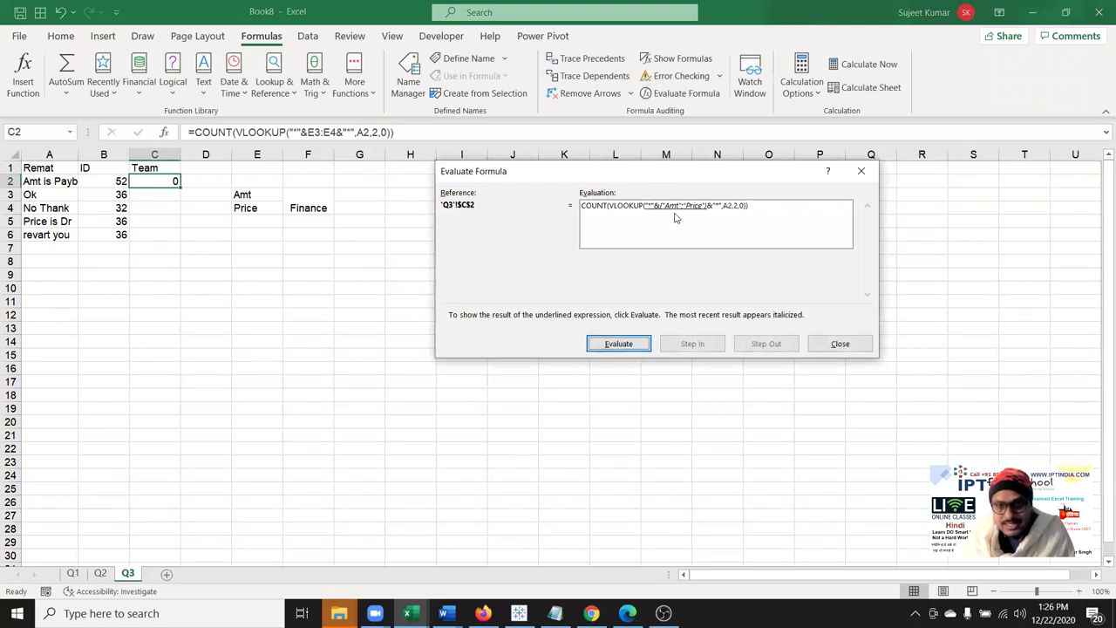
left_click(633, 349)
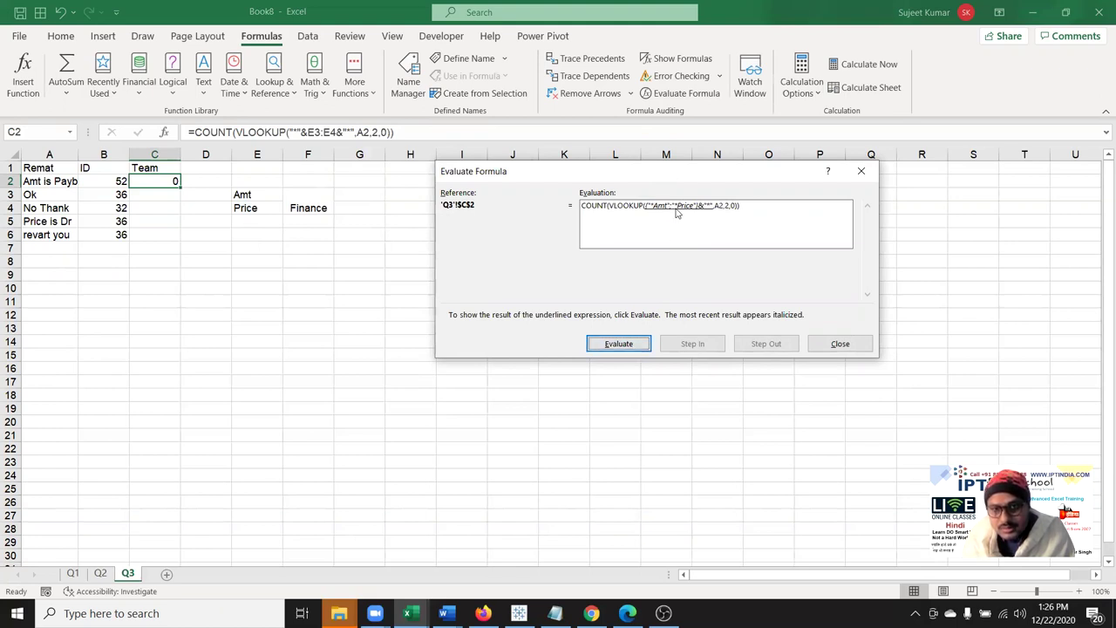
left_click(629, 344)
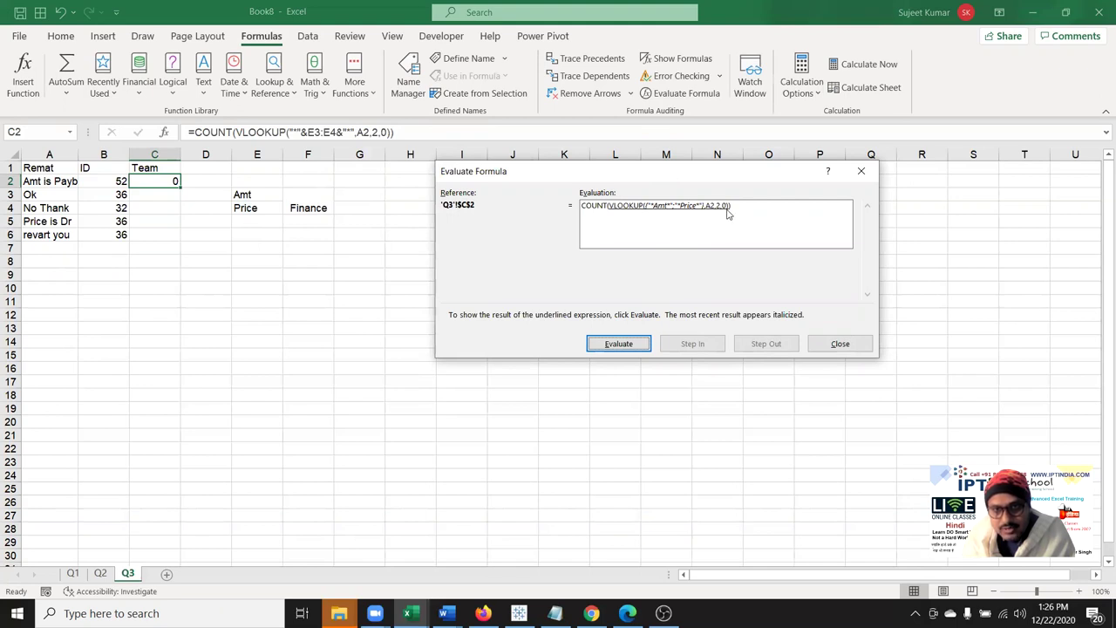
left_click(624, 351)
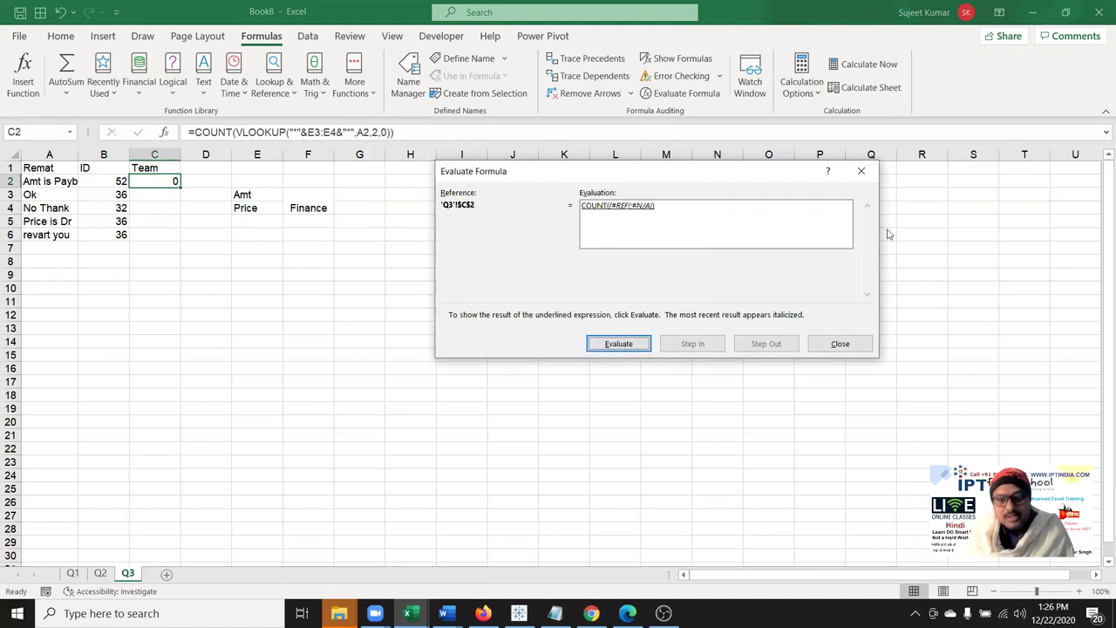
left_click(847, 344)
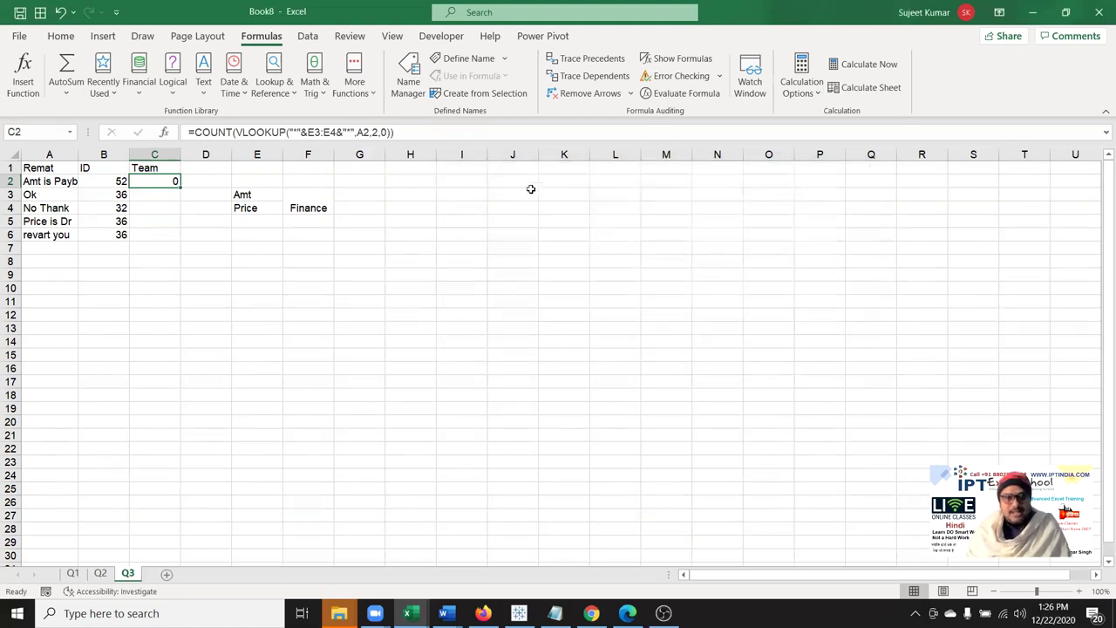
- Change the VLOOKUP column index in C2 from 2 to 1
left_click(375, 131)
key("BackSpace")
type("1")
key("Return")
key("Up")
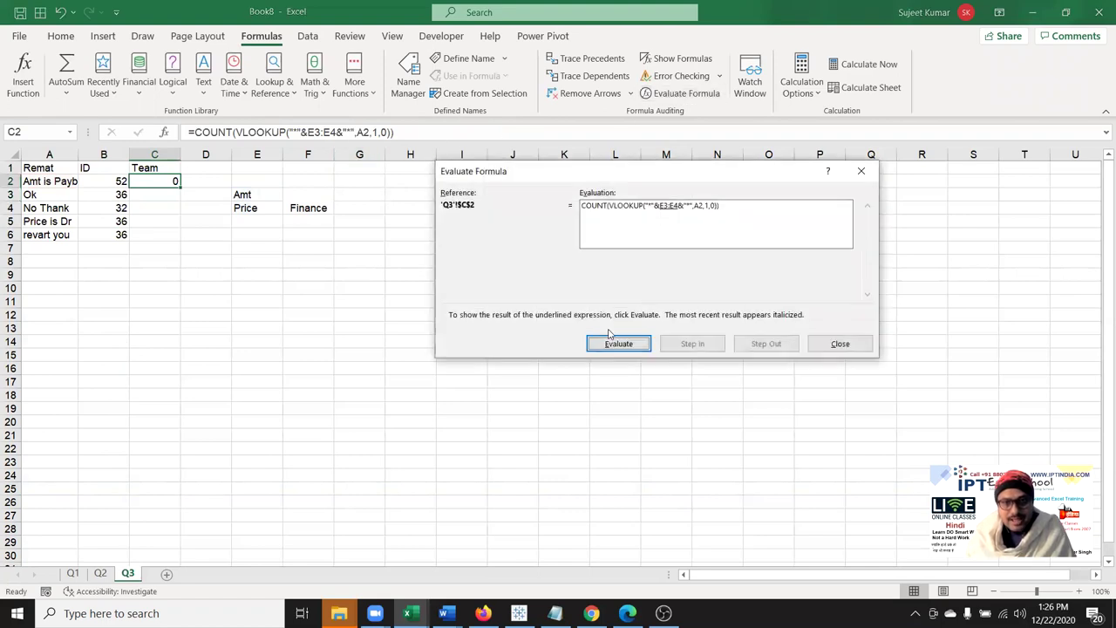
- Re-evaluate C2 to reveal the lookup result {'Amt is Payble';#N/A}
left_click(621, 346)
left_click(624, 347)
left_click(625, 347)
left_click(625, 345)
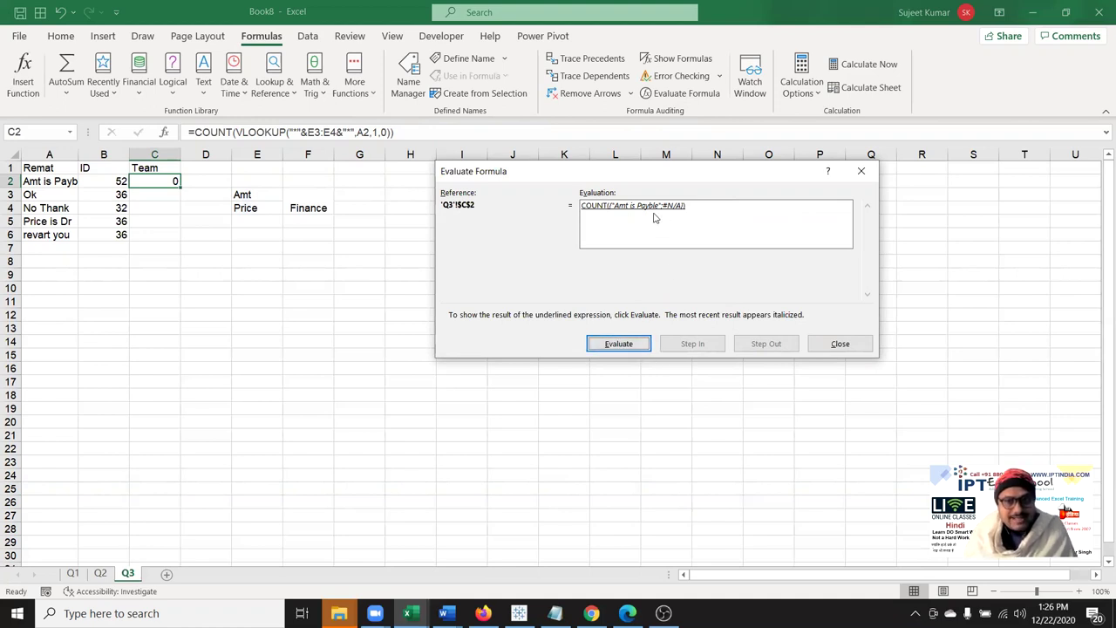
left_click(837, 344)
left_click_drag(248, 199, 252, 217)
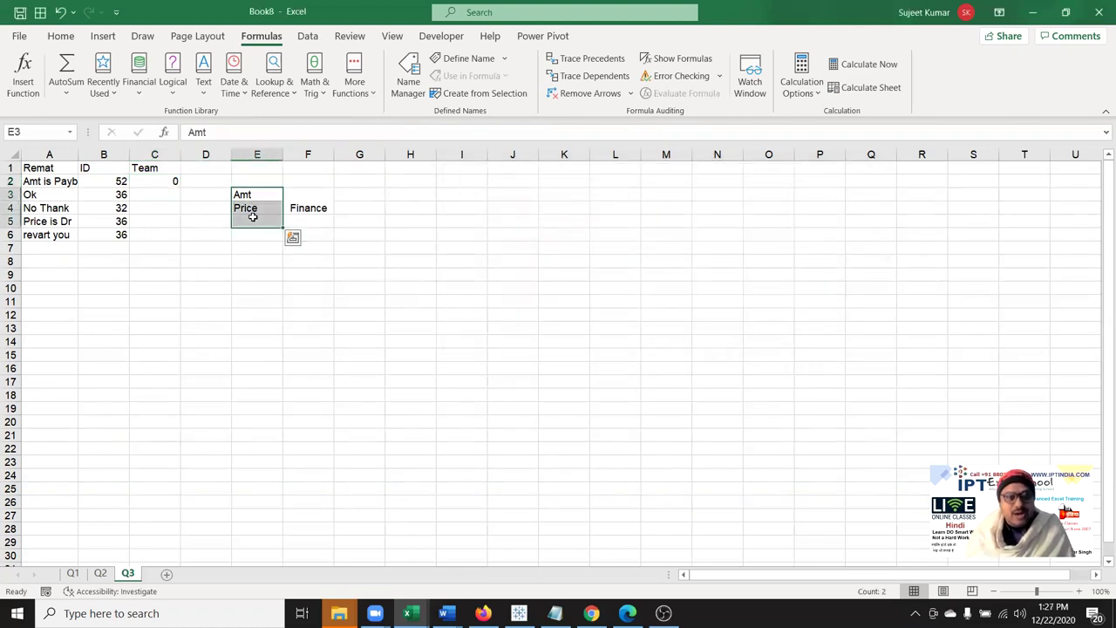
- Wrap C2's VLOOKUP in IFERROR and append the ,FASLE fallback argument
left_click(253, 209)
left_click_drag(249, 195, 264, 320)
left_click(165, 180)
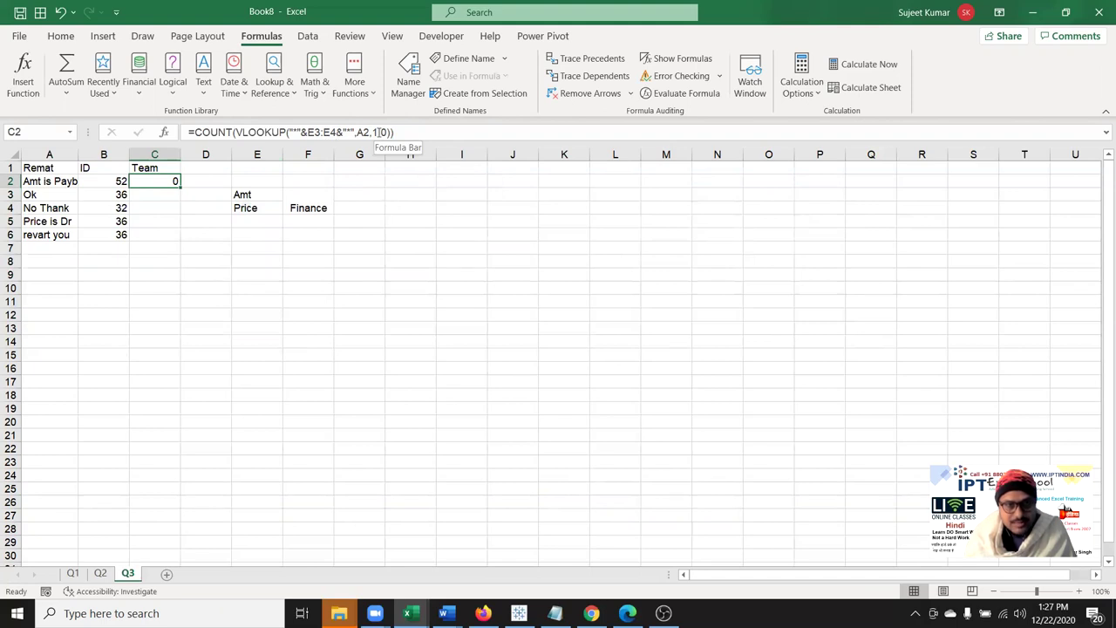
left_click(241, 134)
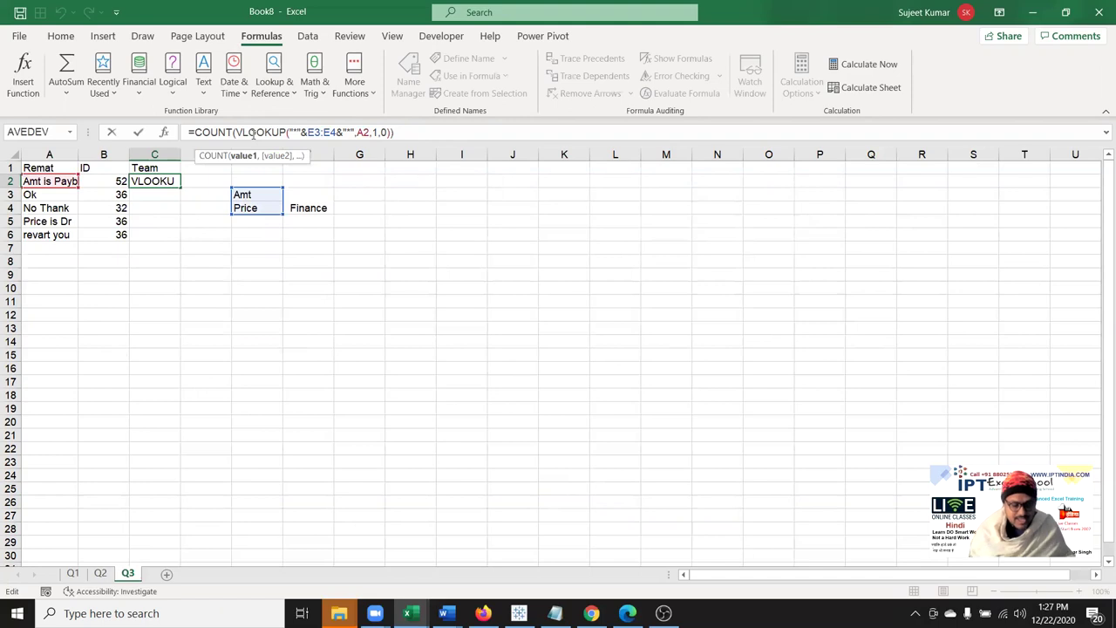
type("if")
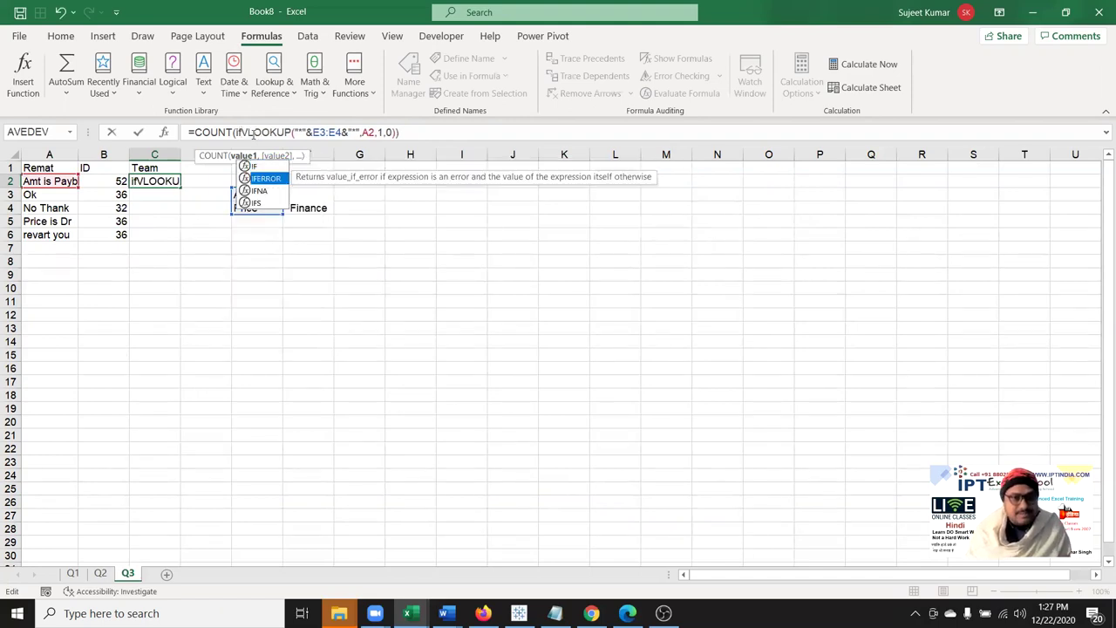
key("Tab")
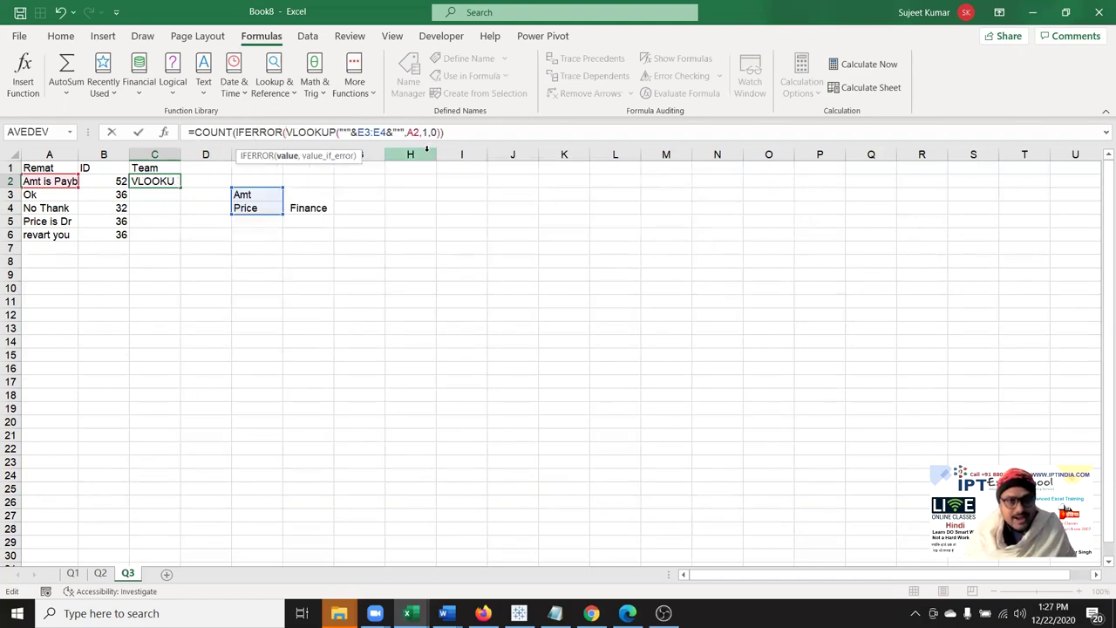
left_click(442, 132)
type(",FASLE")
key("Return")
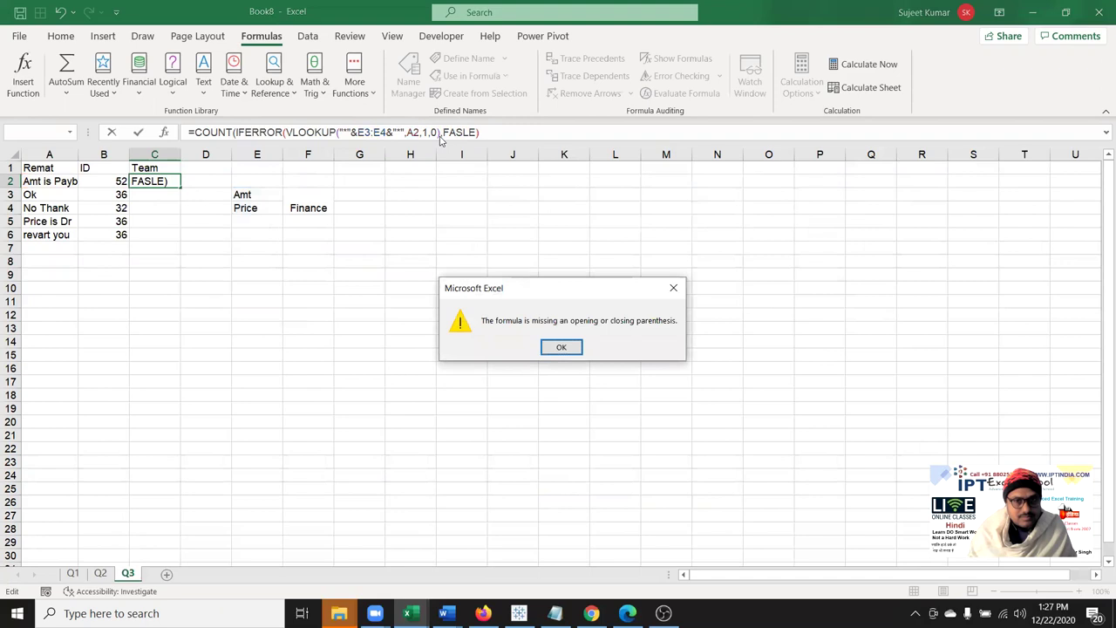
- Fix the misplaced closing parenthesis and commit C2's COUNT(IFERROR(VLOOKUP)) formula, still showing 0
key("Return")
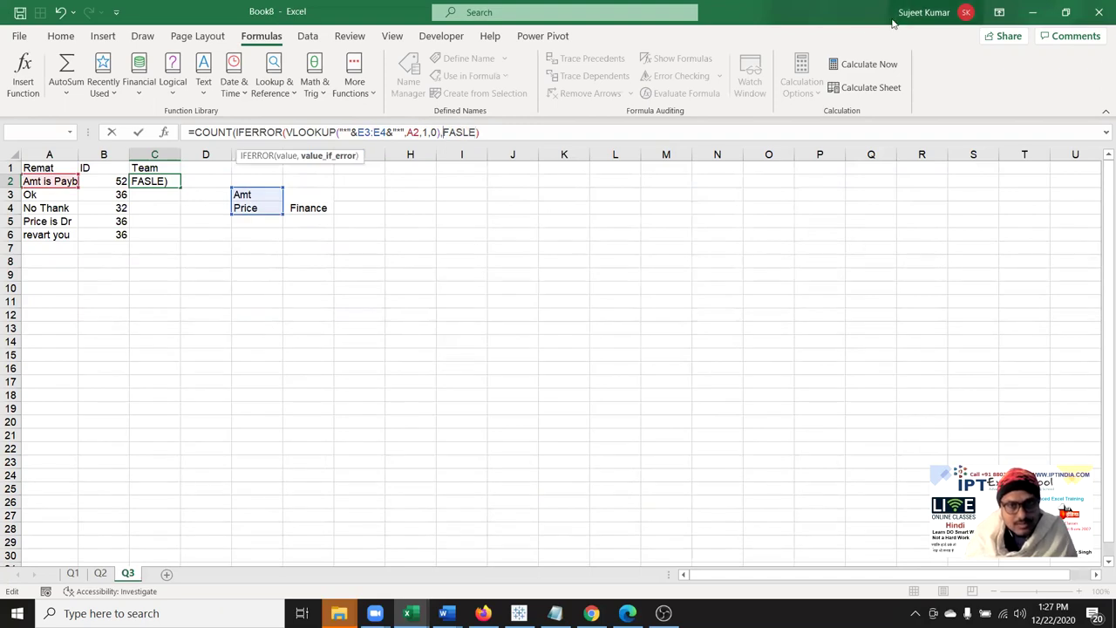
key("BackSpace")
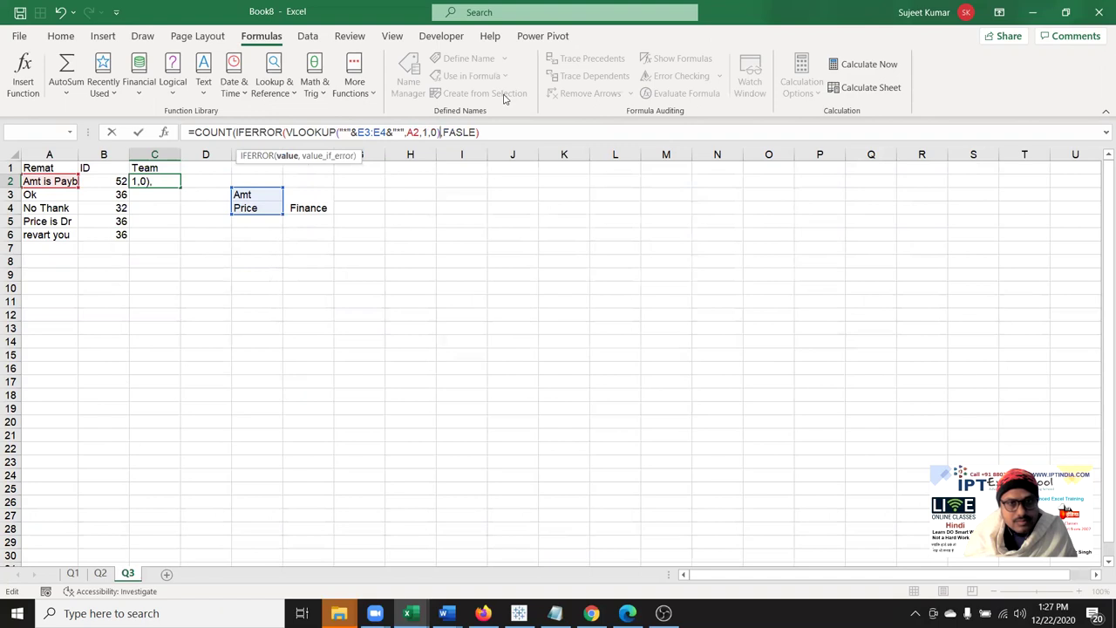
key("Right")
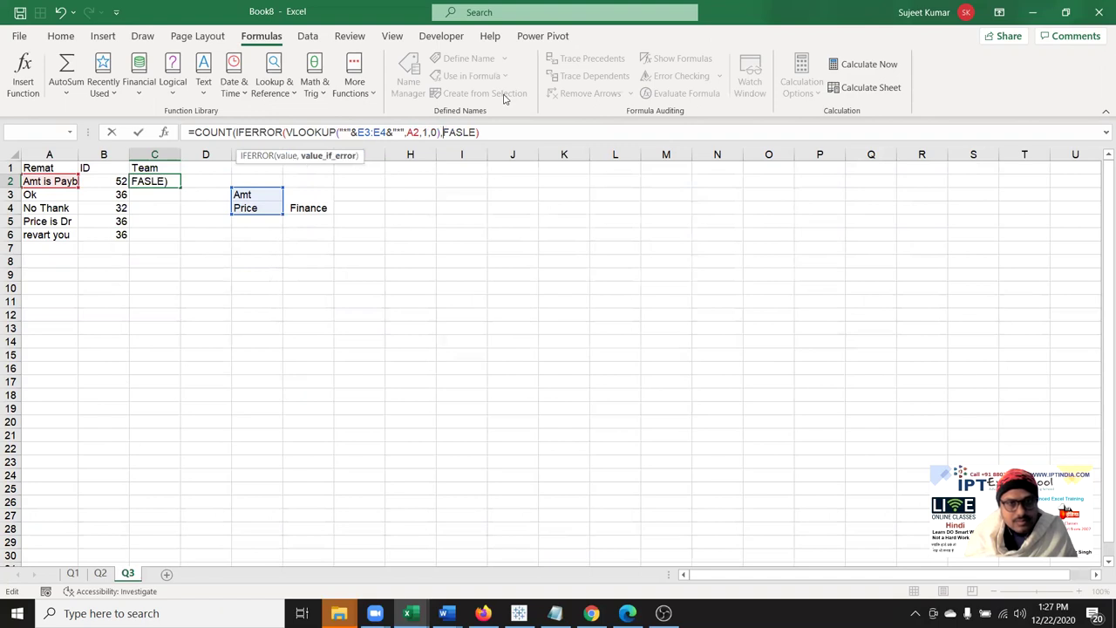
key("Left")
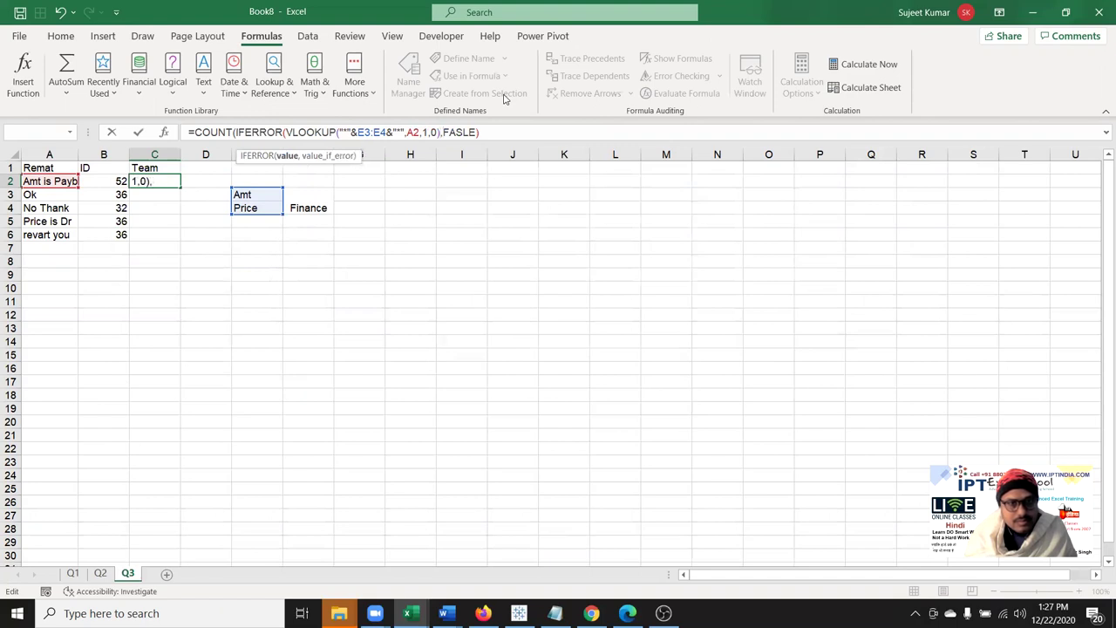
key("Left")
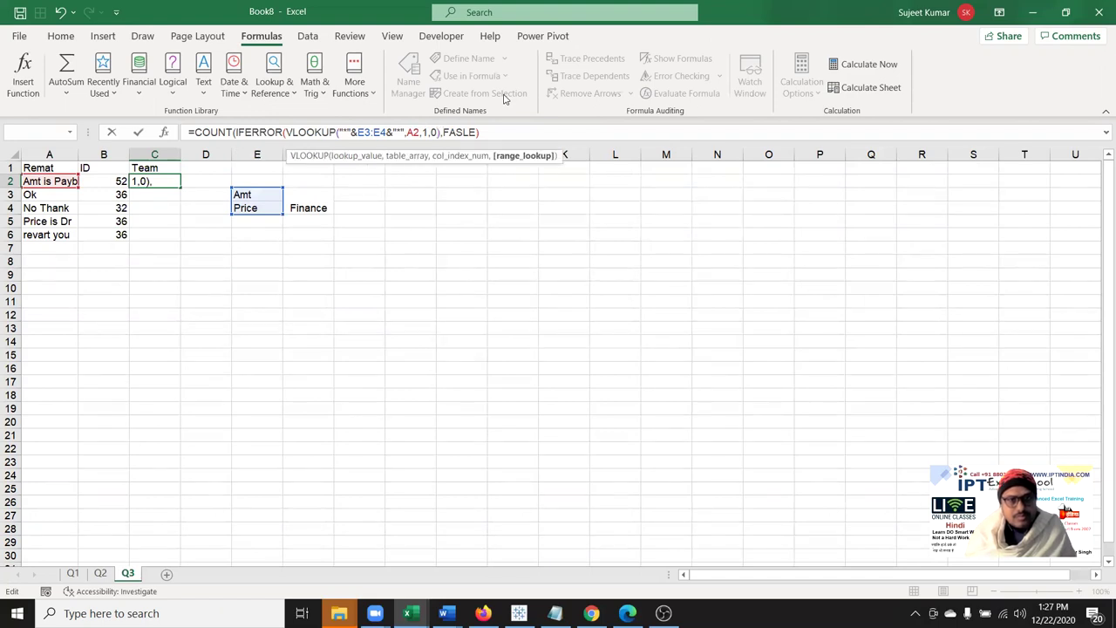
key("Right")
key("Right")
key("Right")
key("Right")
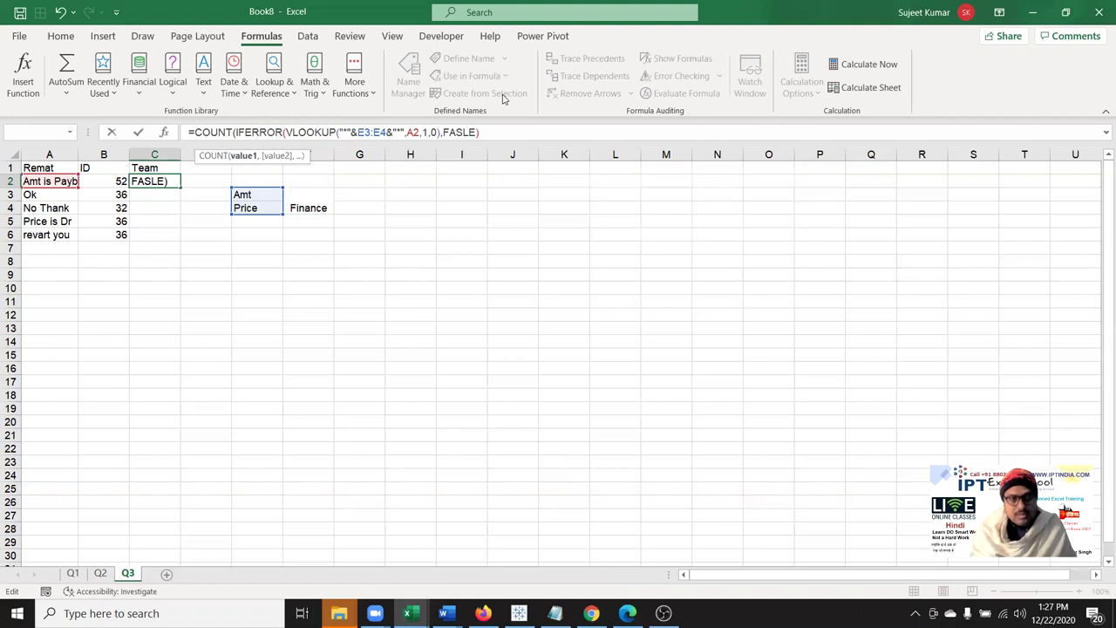
key("Return")
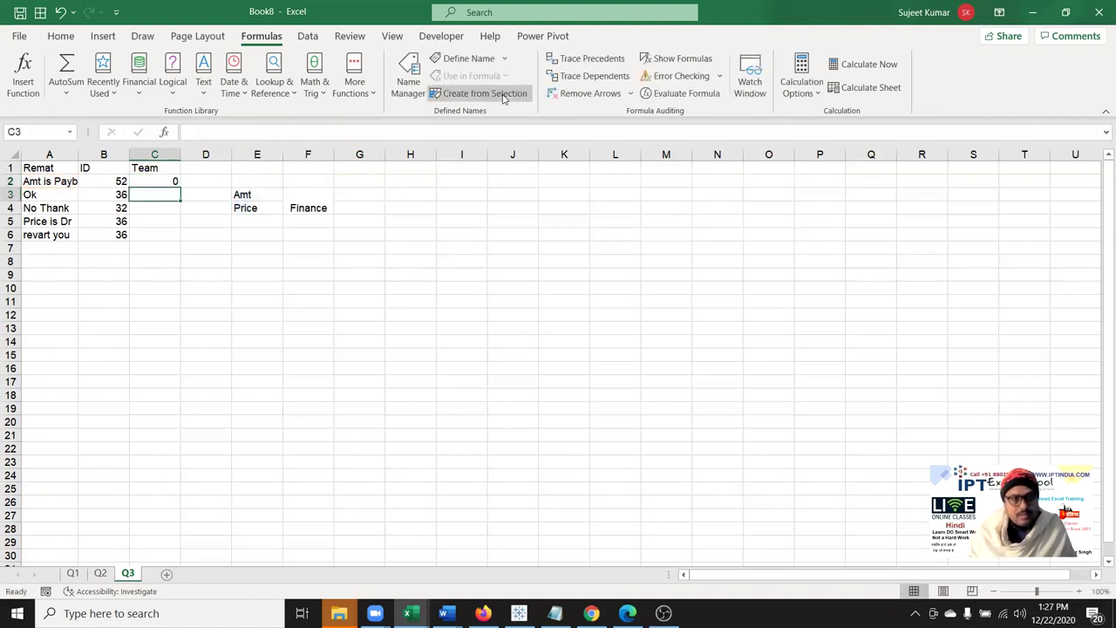
key("Up")
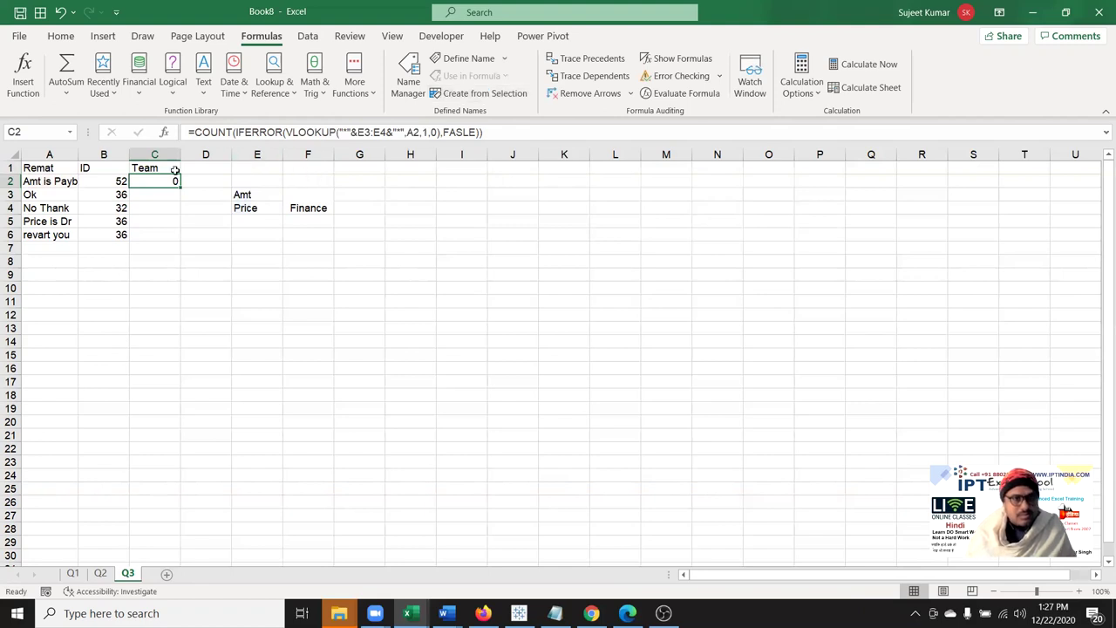
- Commit C2 as an array formula, then try COUNTA in place of COUNT
double_click(169, 181)
key("ctrl+shift+Return")
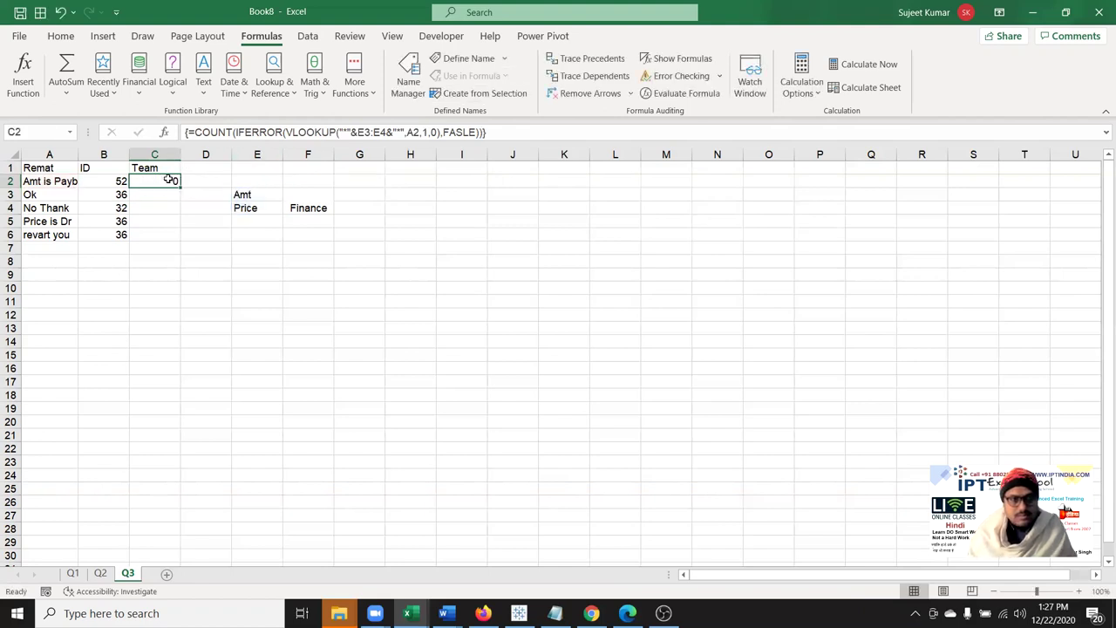
left_click(235, 133)
type("A")
key("Return")
key("Up")
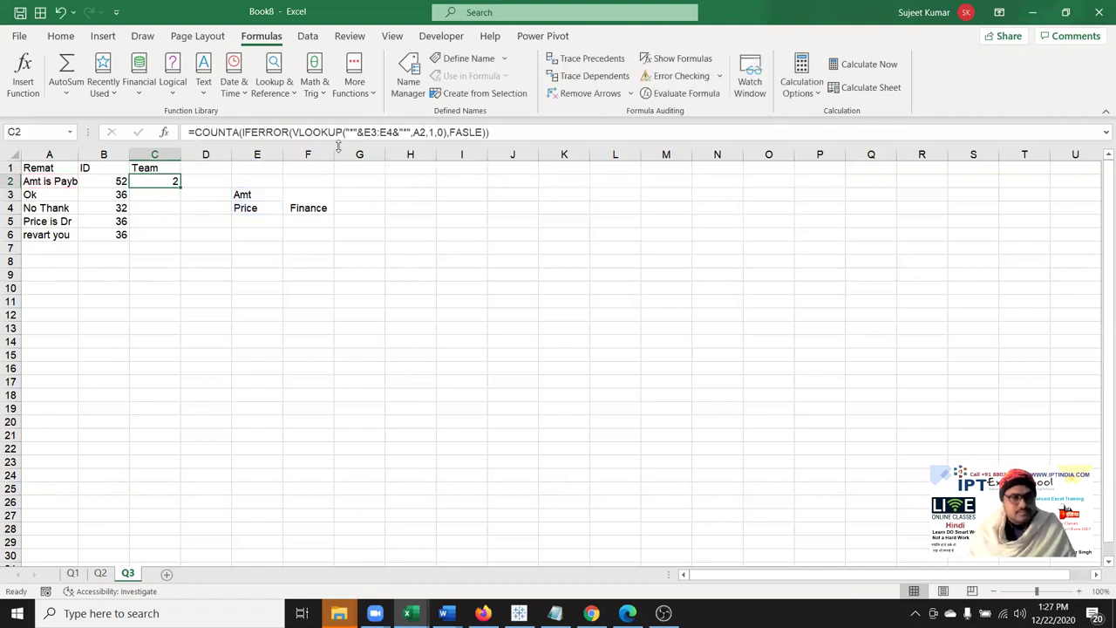
left_click(353, 131)
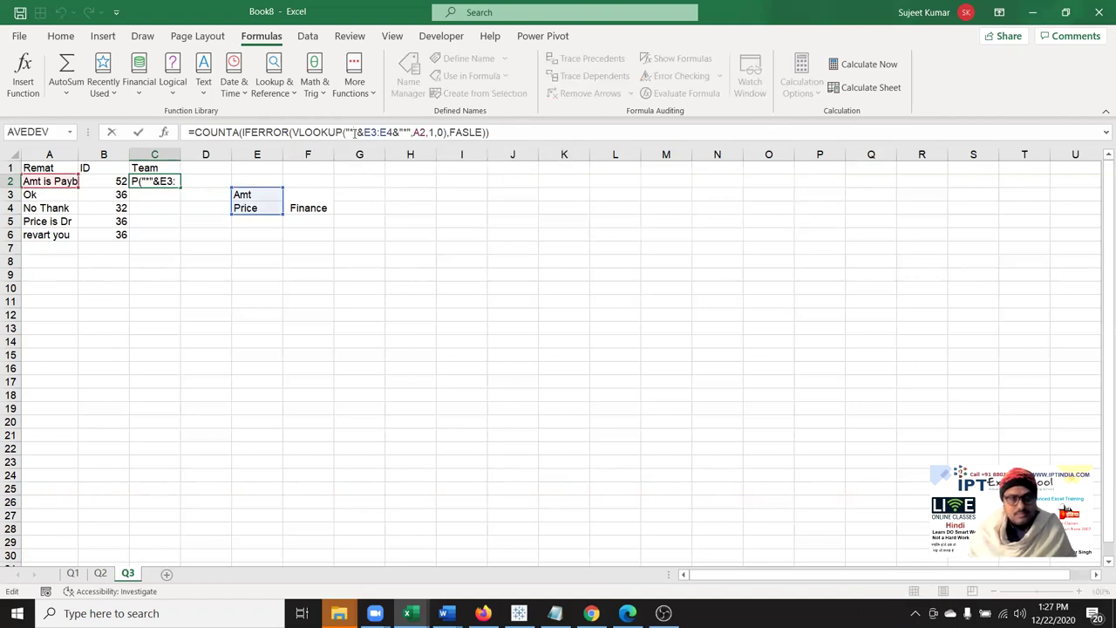
key("Escape")
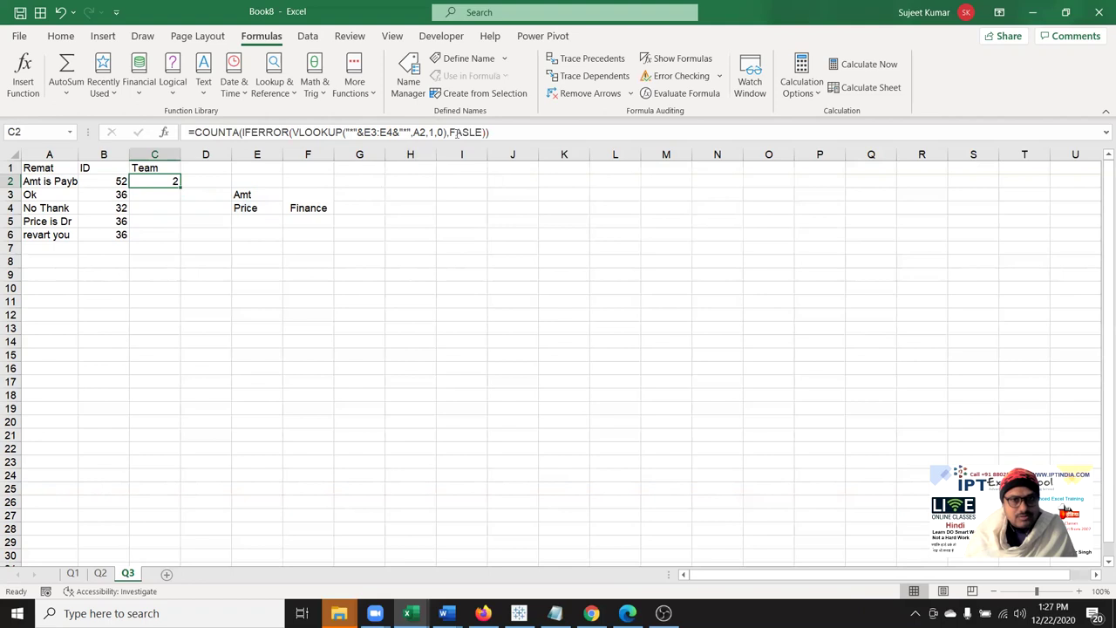
- Revert to COUNT, change the table to A2:B2 and column index to 2, so C2 shows 1
left_click(236, 132)
key("BackSpace")
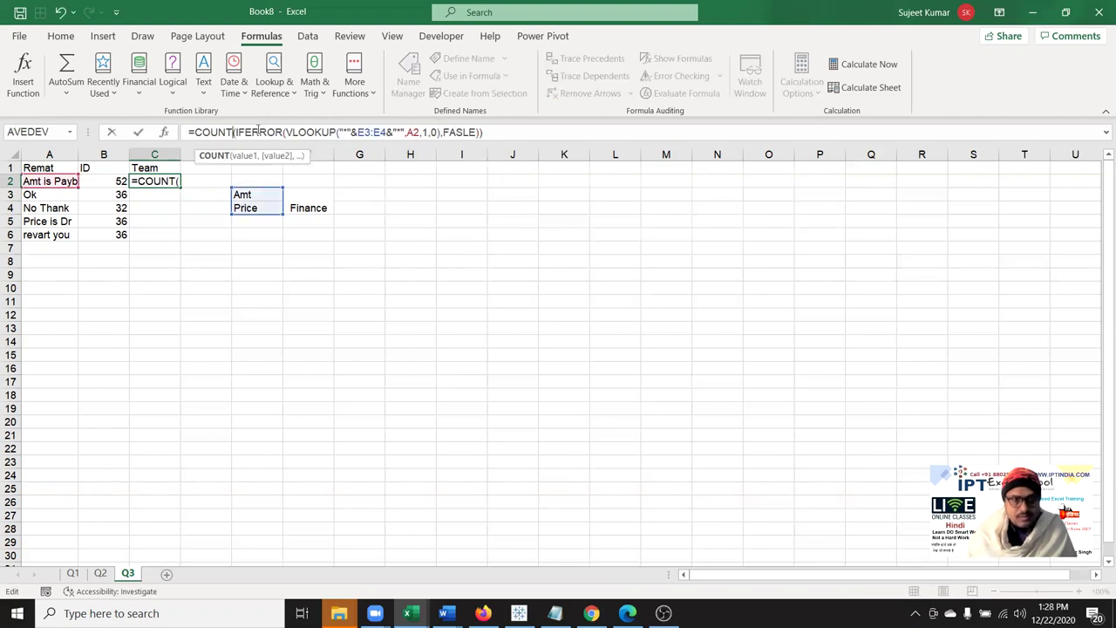
left_click(422, 133)
type(":")
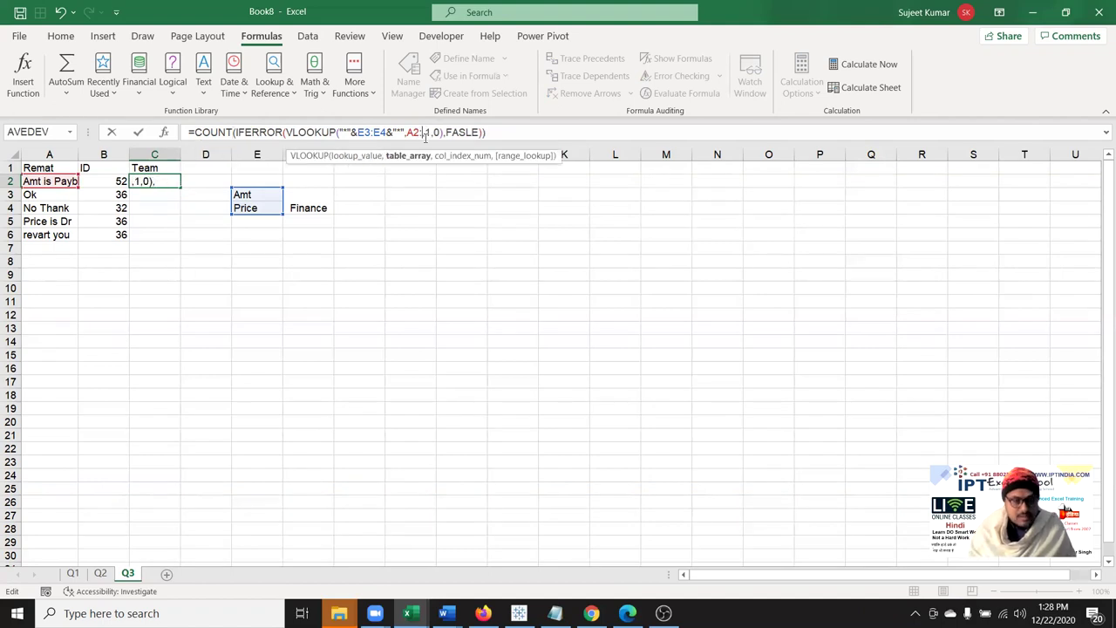
type("b2")
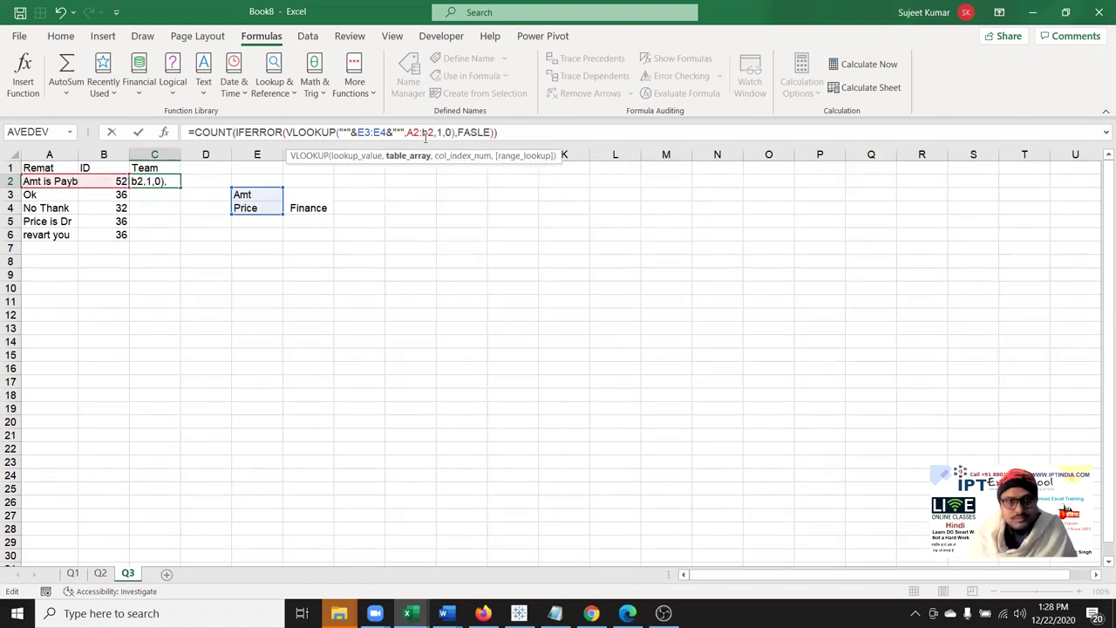
left_click(438, 133)
key("Delete")
type("2")
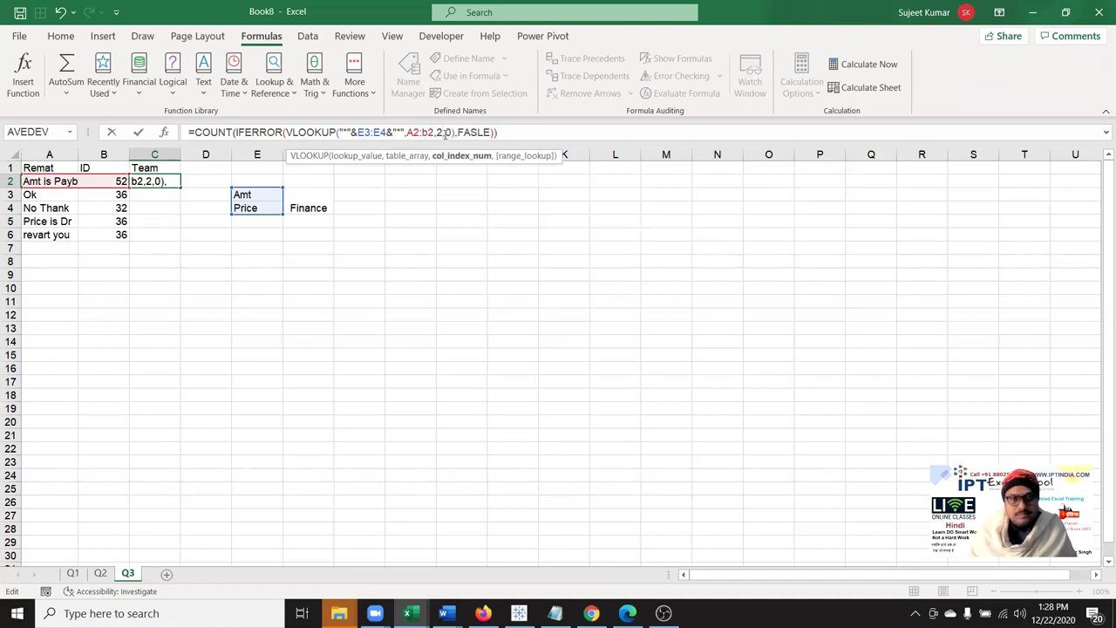
key("Return")
key("Up")
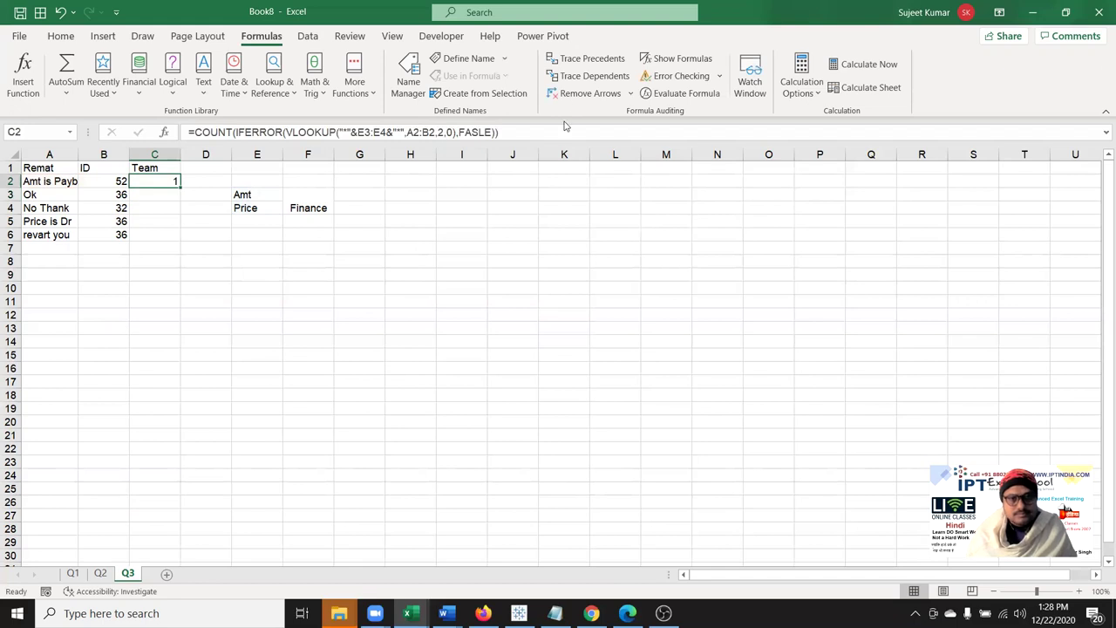
left_click(484, 137)
key("Escape")
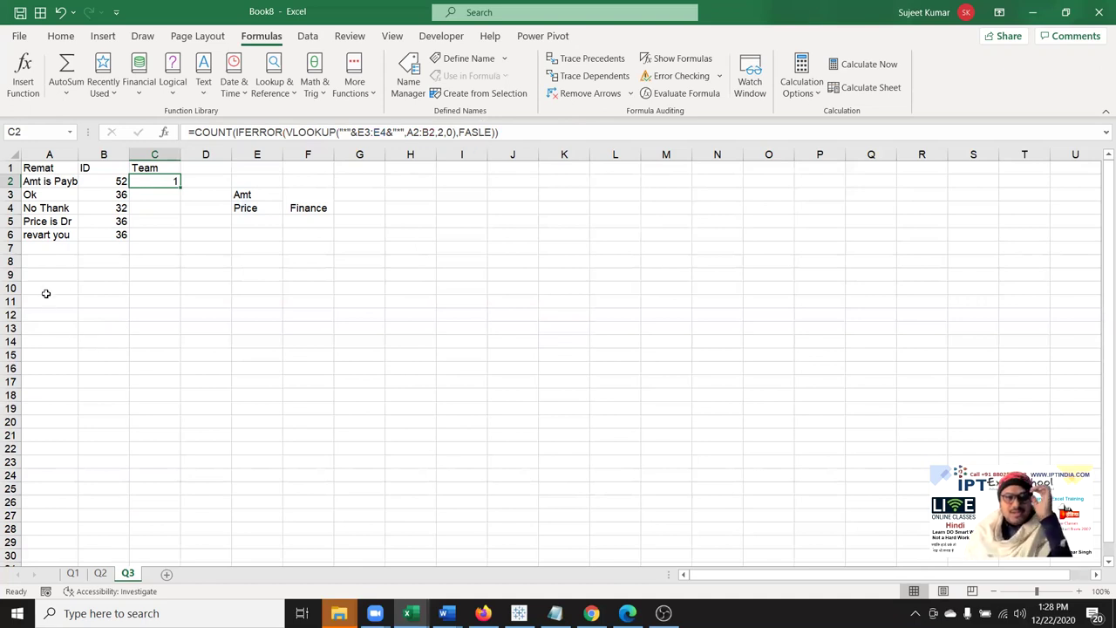
- Enter =VLOOKUP("*"&E3&"*",A3:B3,2,0) in C3, which returns #N/A
left_click(176, 196)
type("=VLOOKUP(")
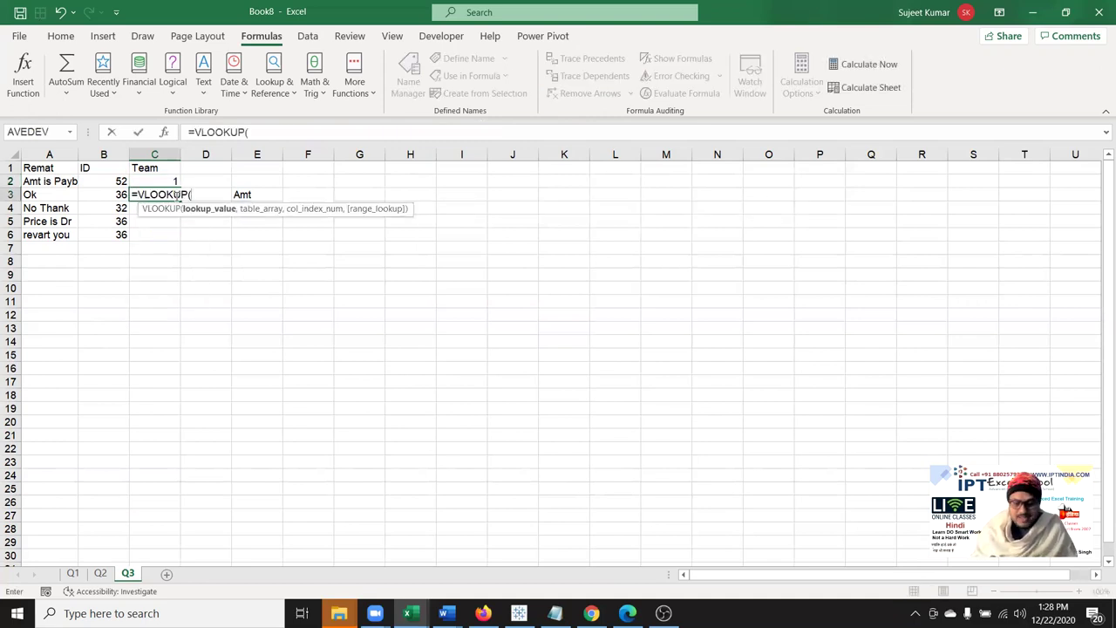
type("\"*\"")
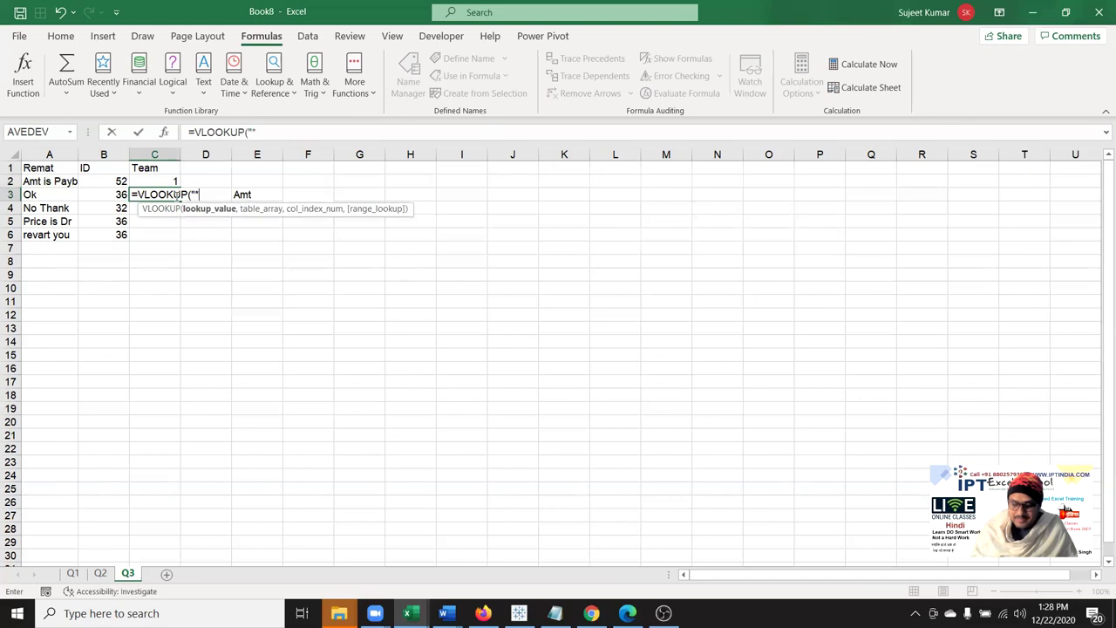
type("&")
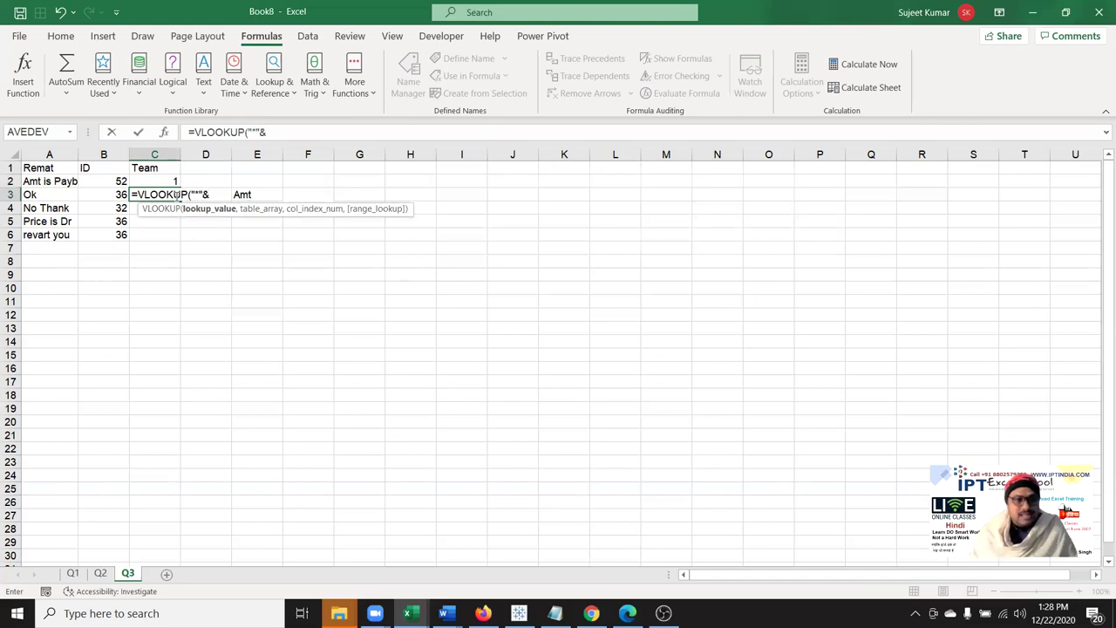
key("Right")
key("Right")
type(",")
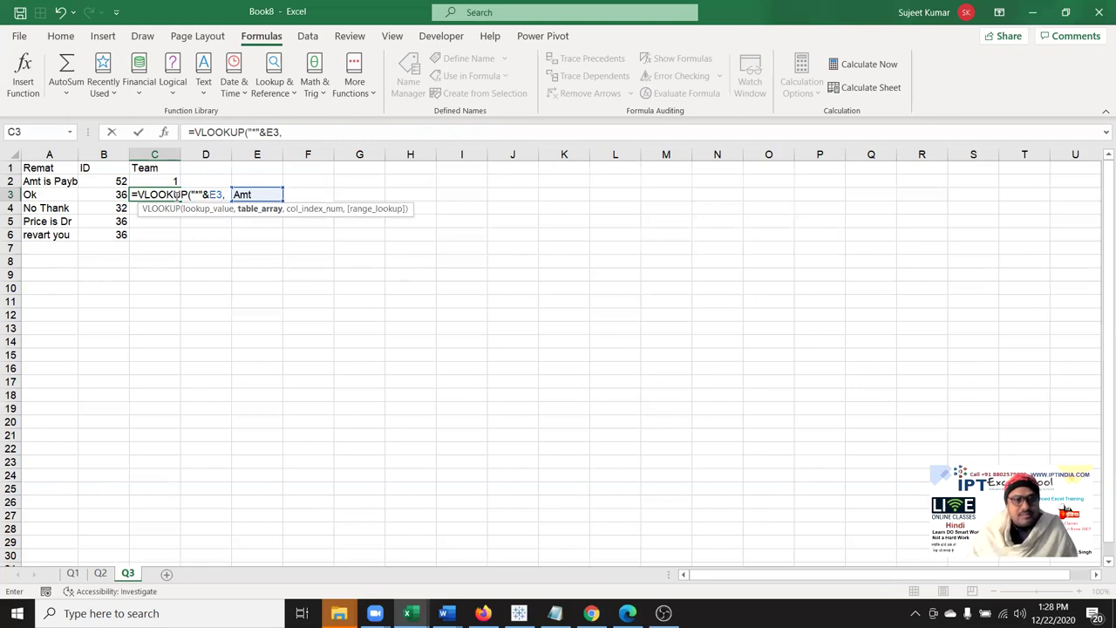
key("BackSpace")
type("&")
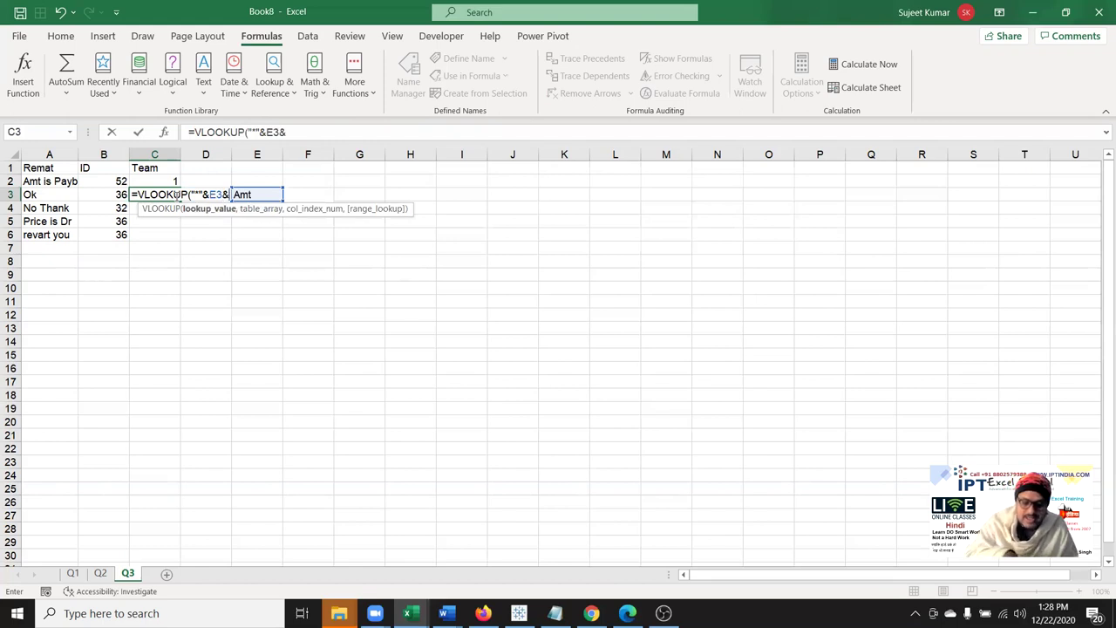
type("\"*\"")
type("*")
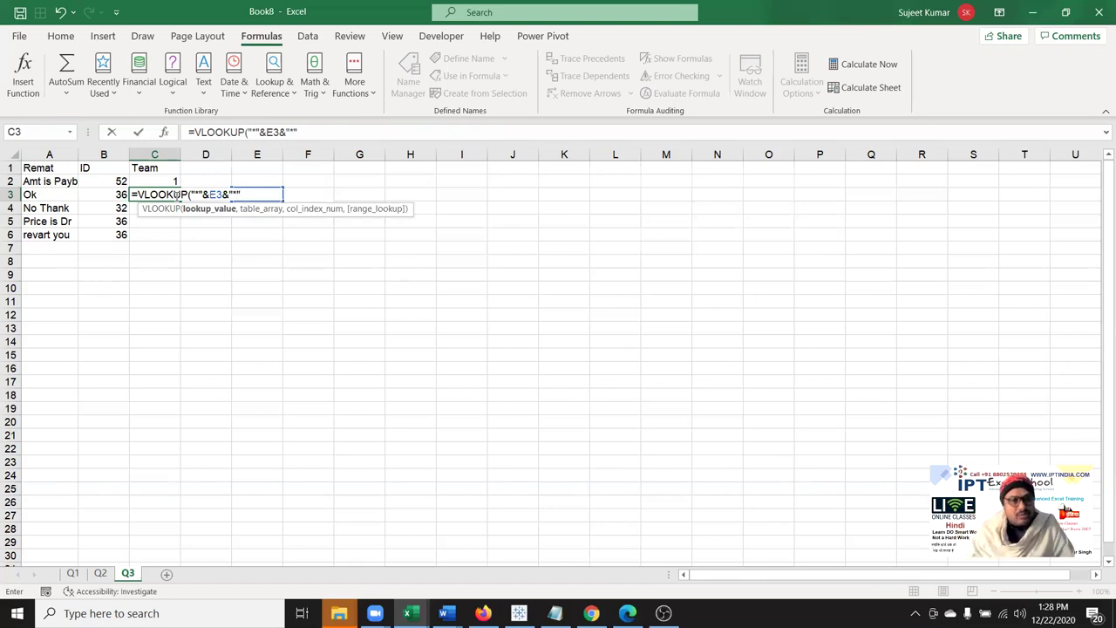
type(",")
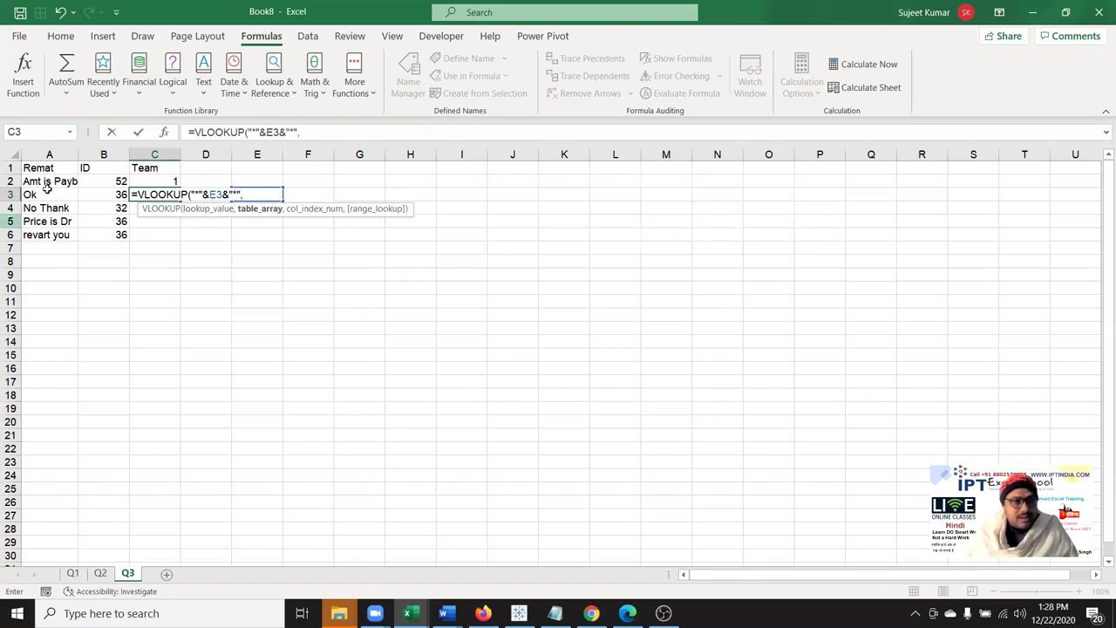
left_click_drag(43, 193, 90, 193)
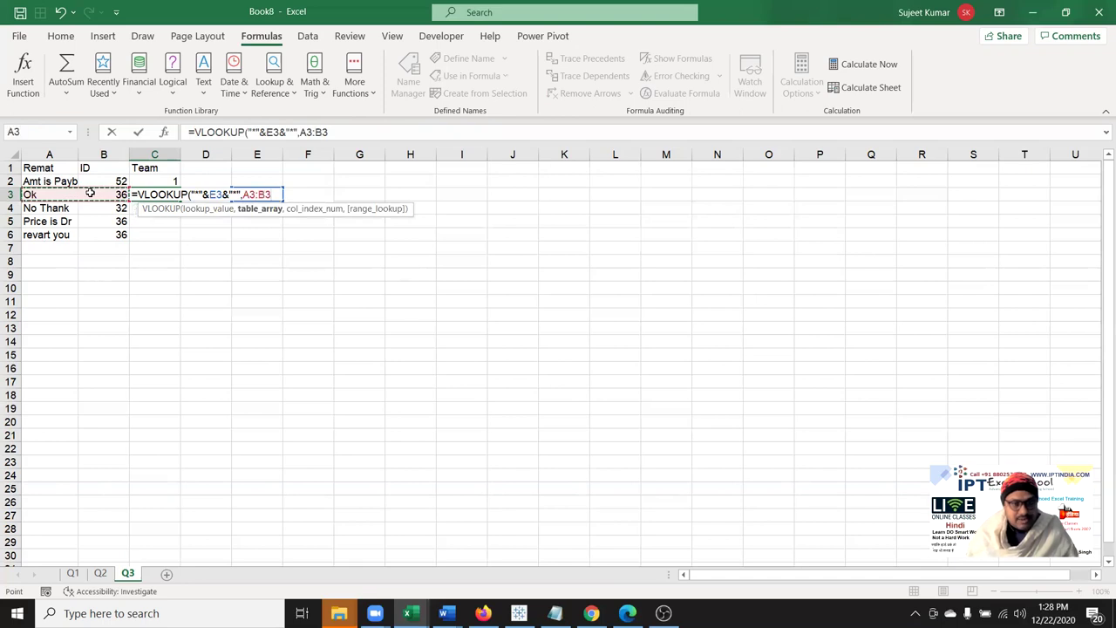
type(",2,0)")
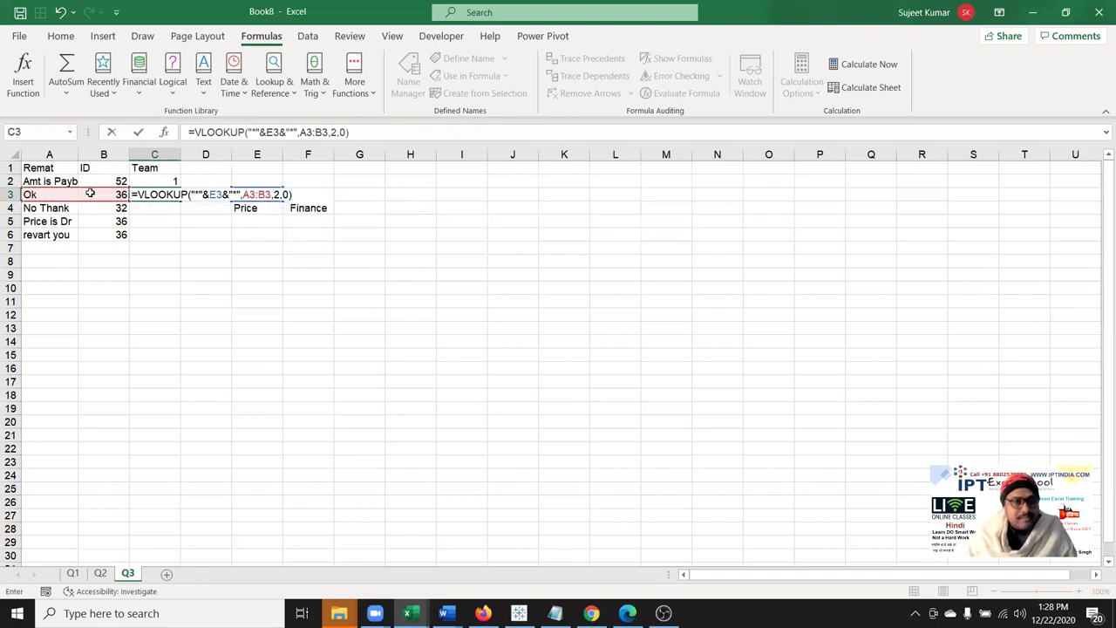
key("Return")
key("Up")
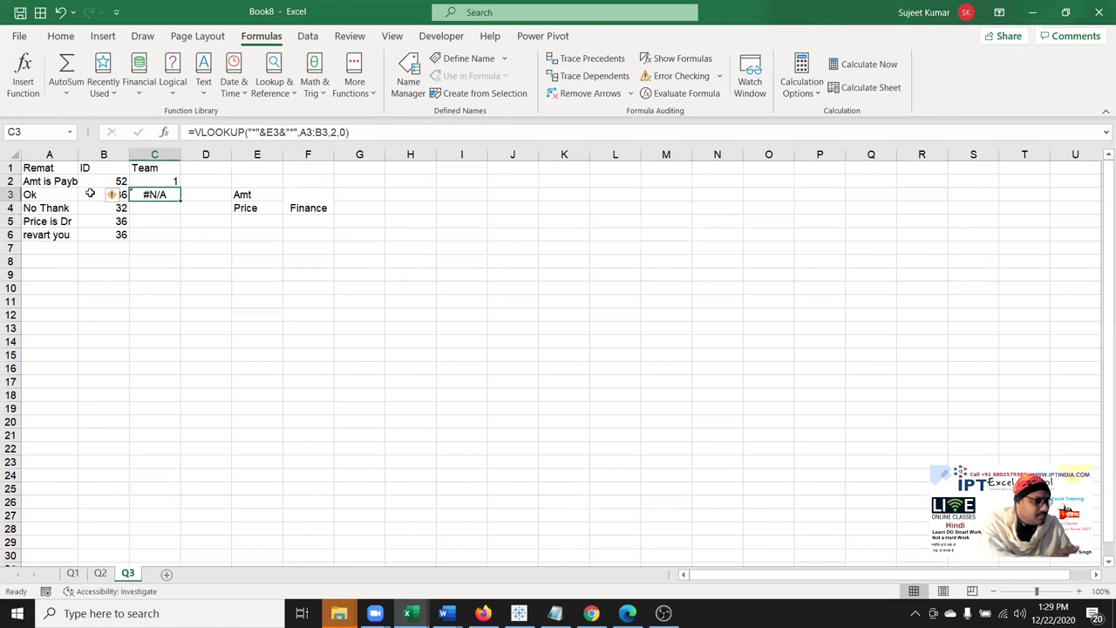
- Change A3's remark to 'Ok Amt' so C3 returns 36
key("Left")
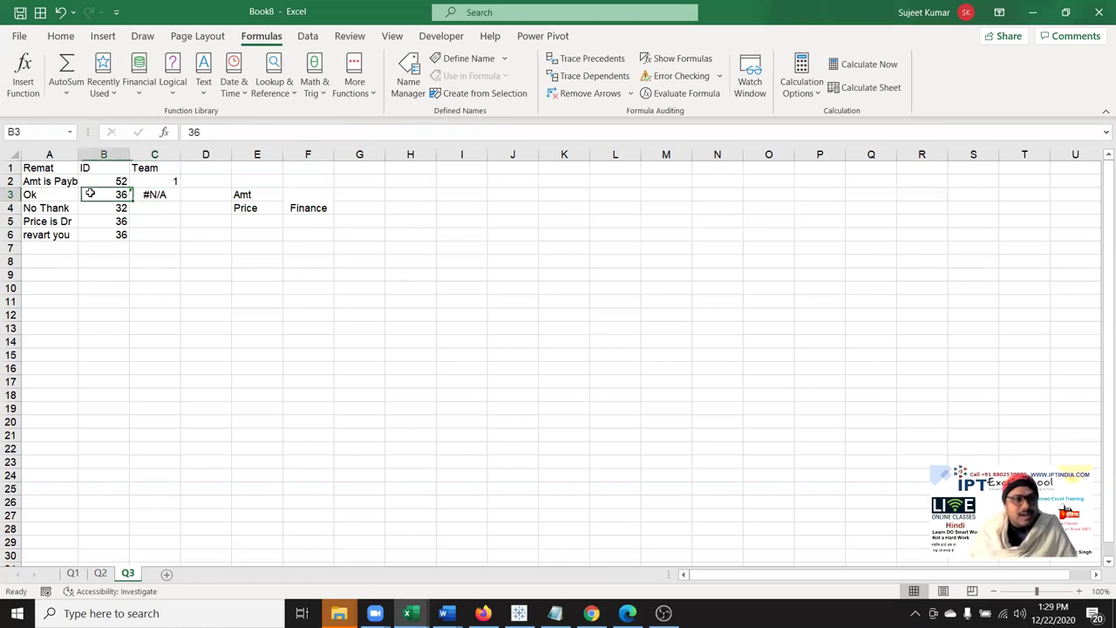
key("Left")
double_click(55, 195)
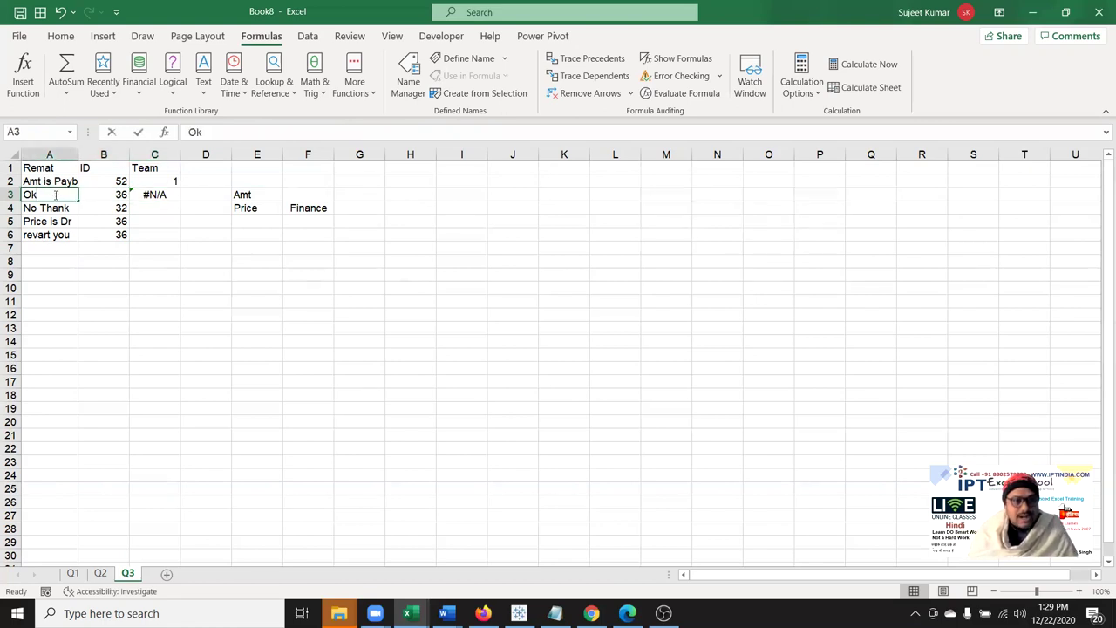
type("aMT")
key("BackSpace")
key("BackSpace")
key("BackSpace")
key("BackSpace")
type("Amt")
key("Return")
key("Up")
key("Right")
key("Right")
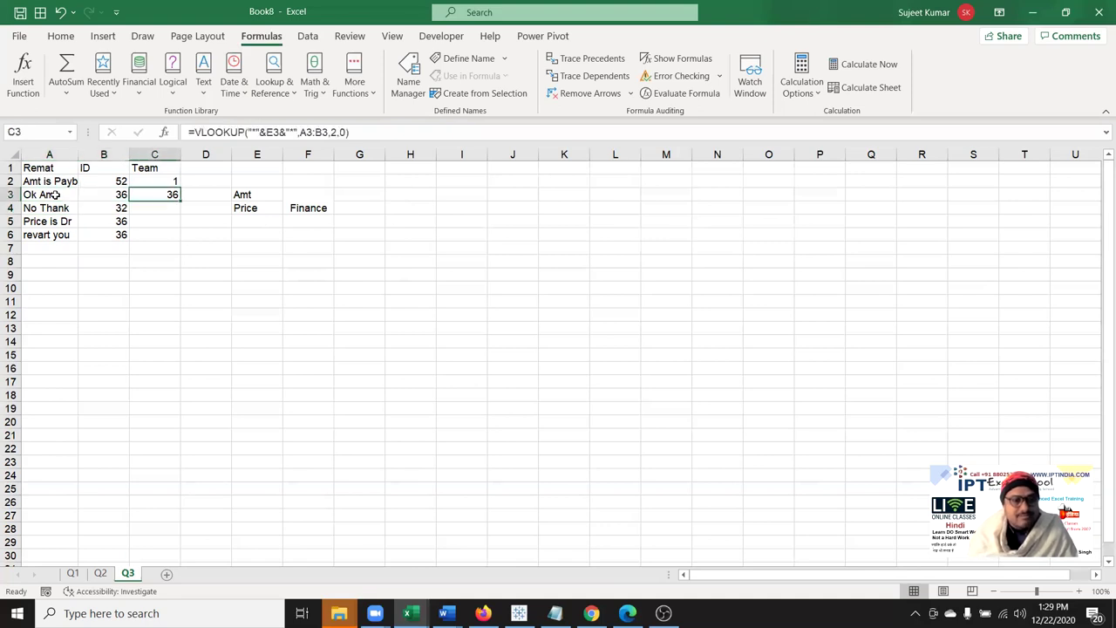
- Make C3 =COUNT(VLOOKUP("*"&E3&"*",A3:B3,2,0)) with the parenthesis fix, returning 1
left_click(200, 131)
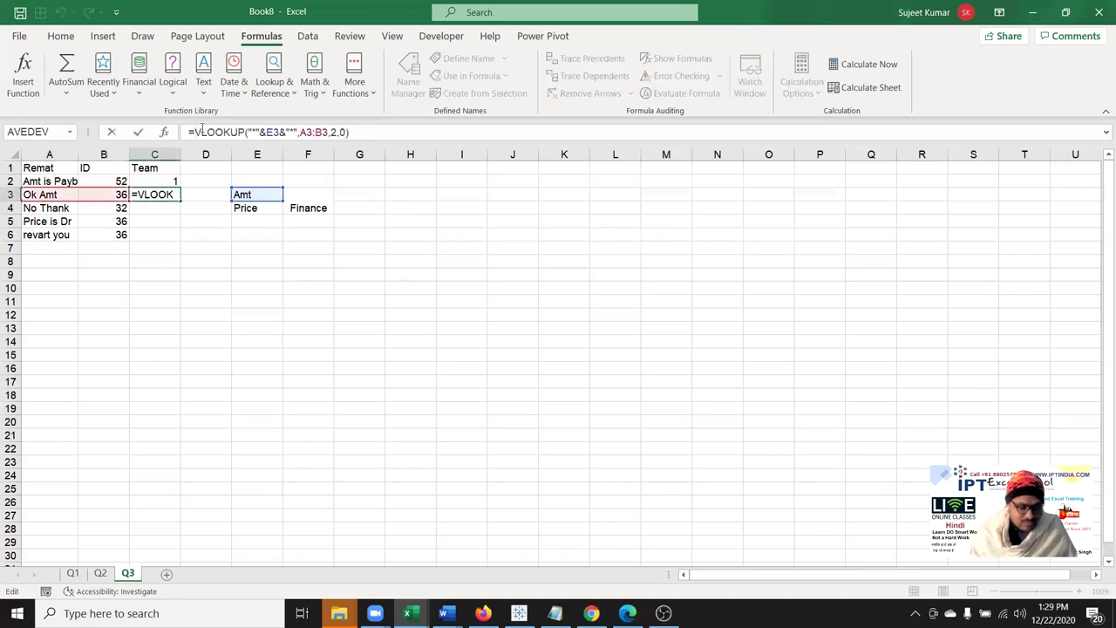
type("cou")
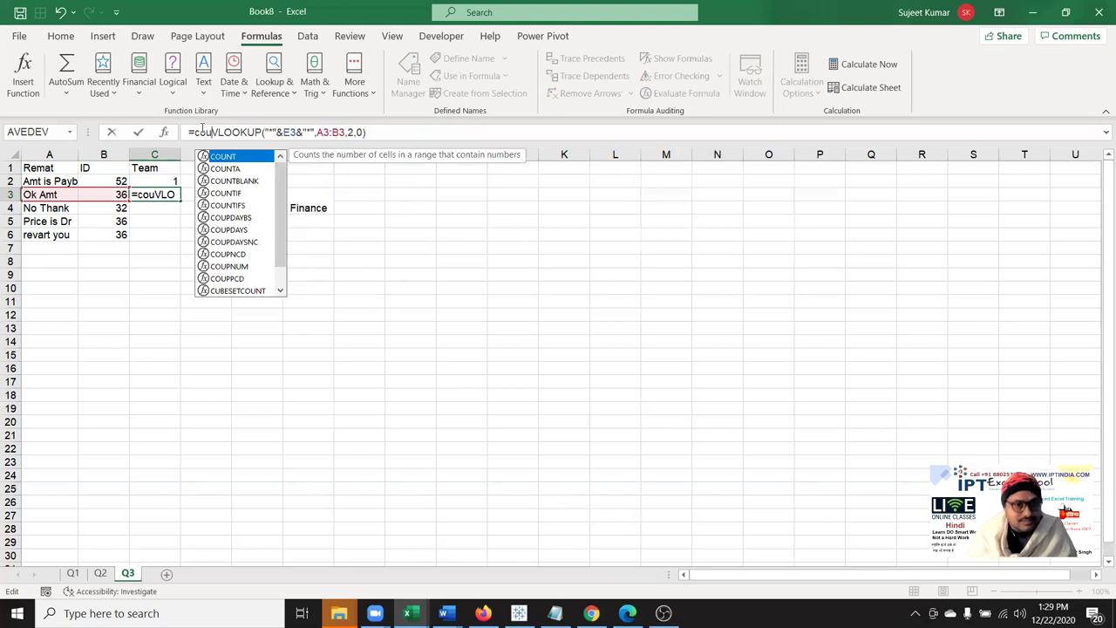
key("Tab")
left_click(403, 130)
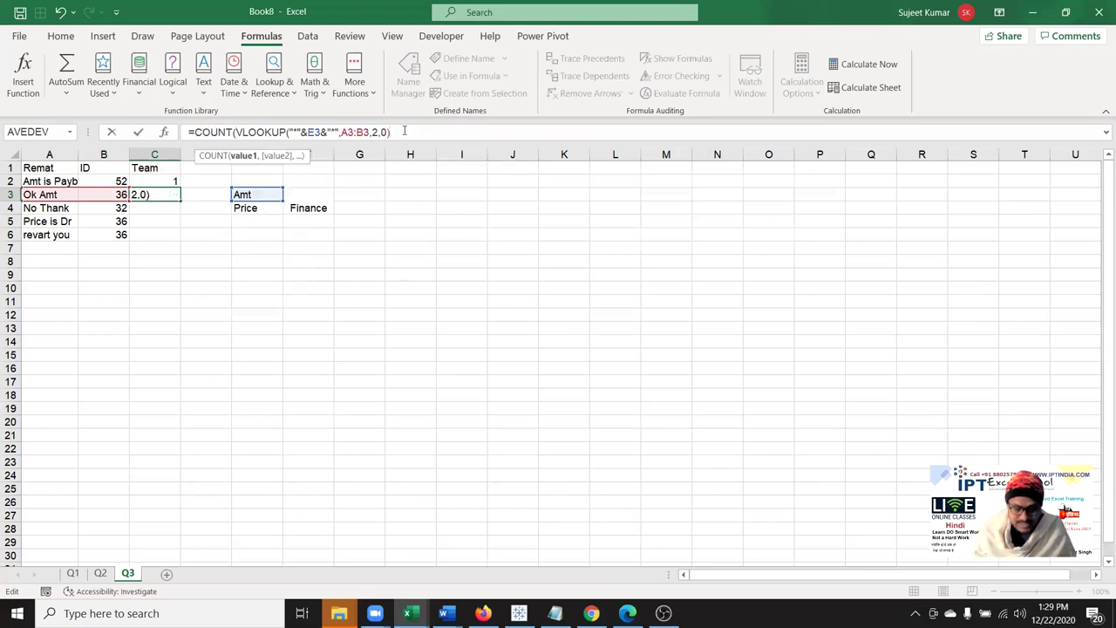
key("Return")
key("Return")
key("Up")
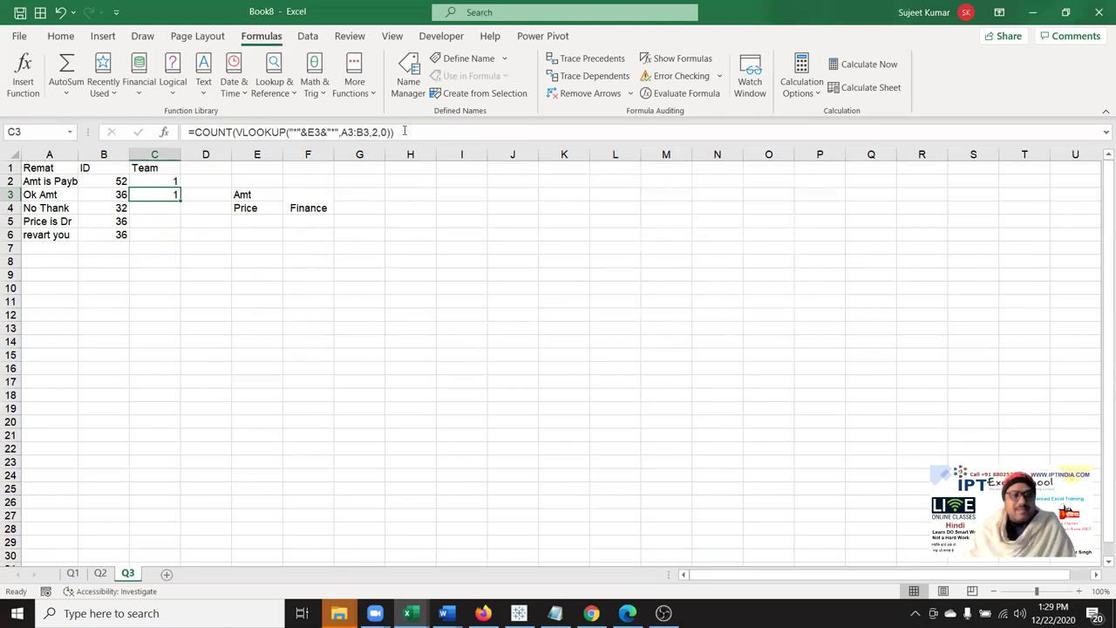
key("Left")
key("Right")
key("Right")
key("Right")
key("Right")
key("Left")
key("Left")
key("Left")
key("Up")
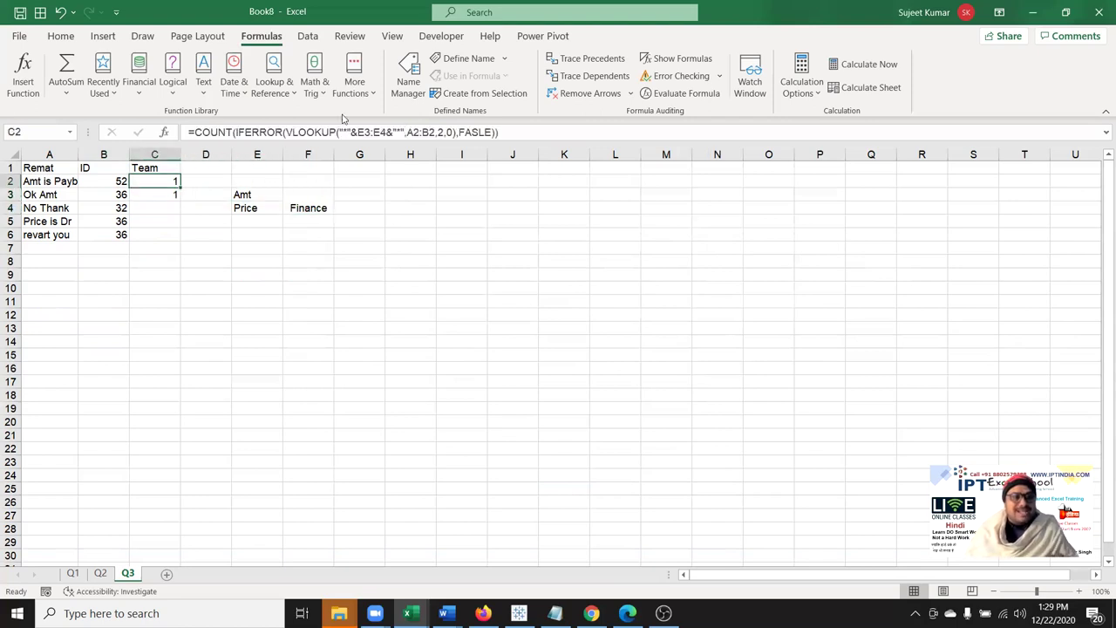
left_click(195, 131)
type("IF")
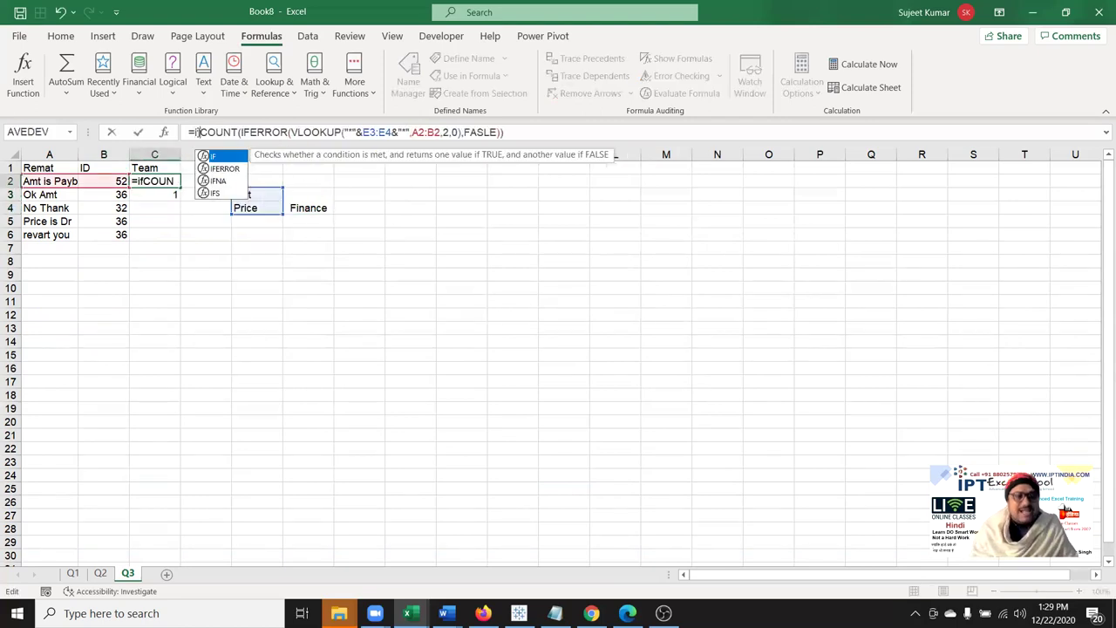
type("(")
left_click(583, 133)
type("=1,\"Fin")
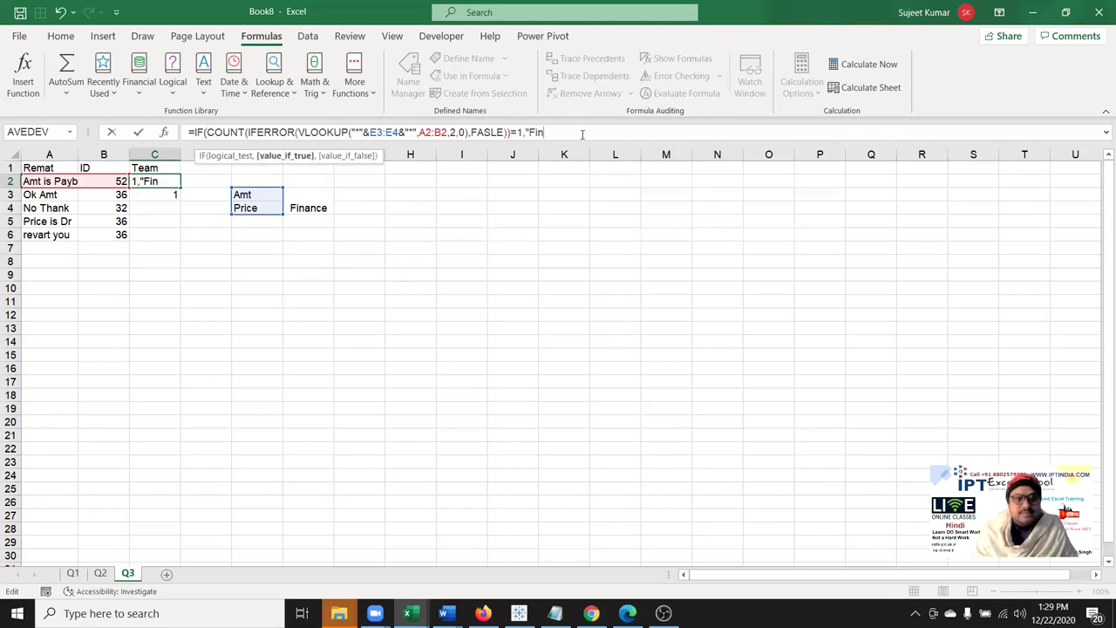
type("ance\"")
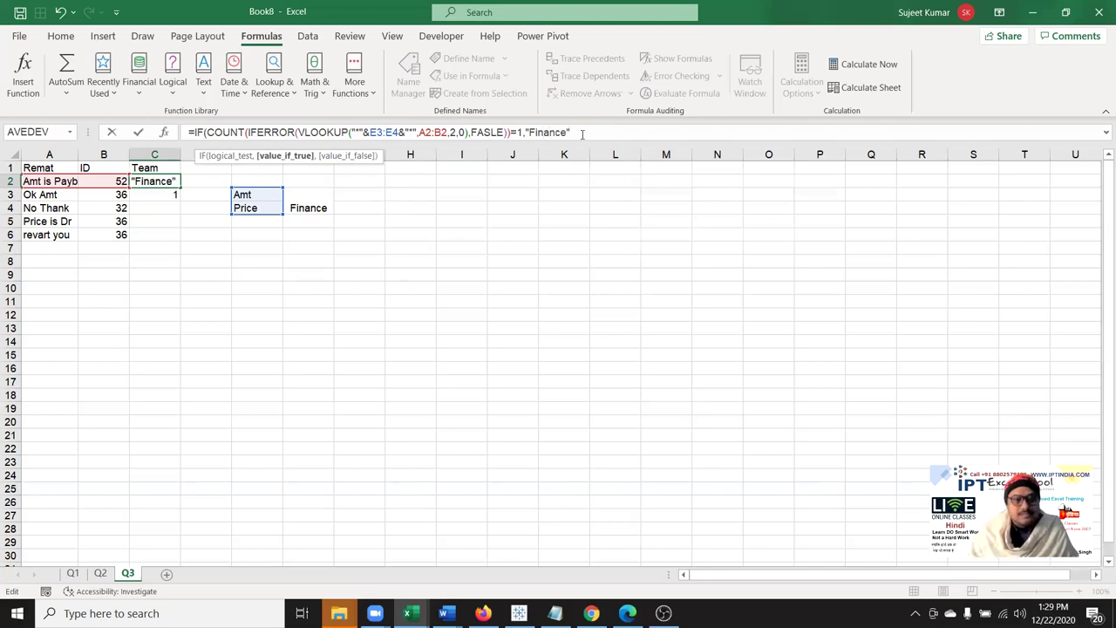
key("Escape")
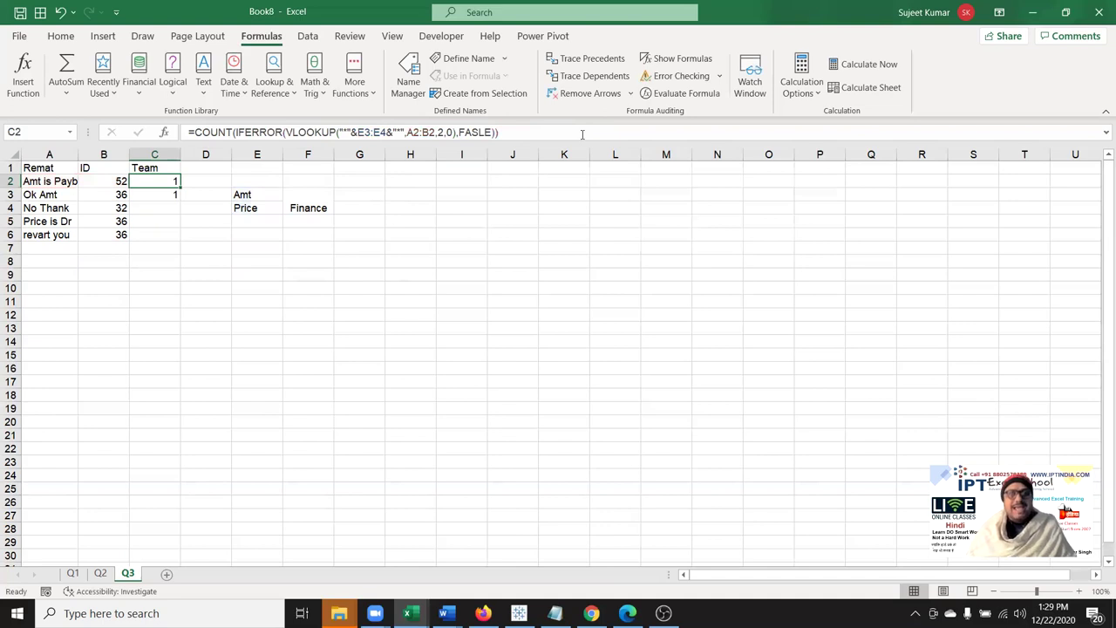
key("Down")
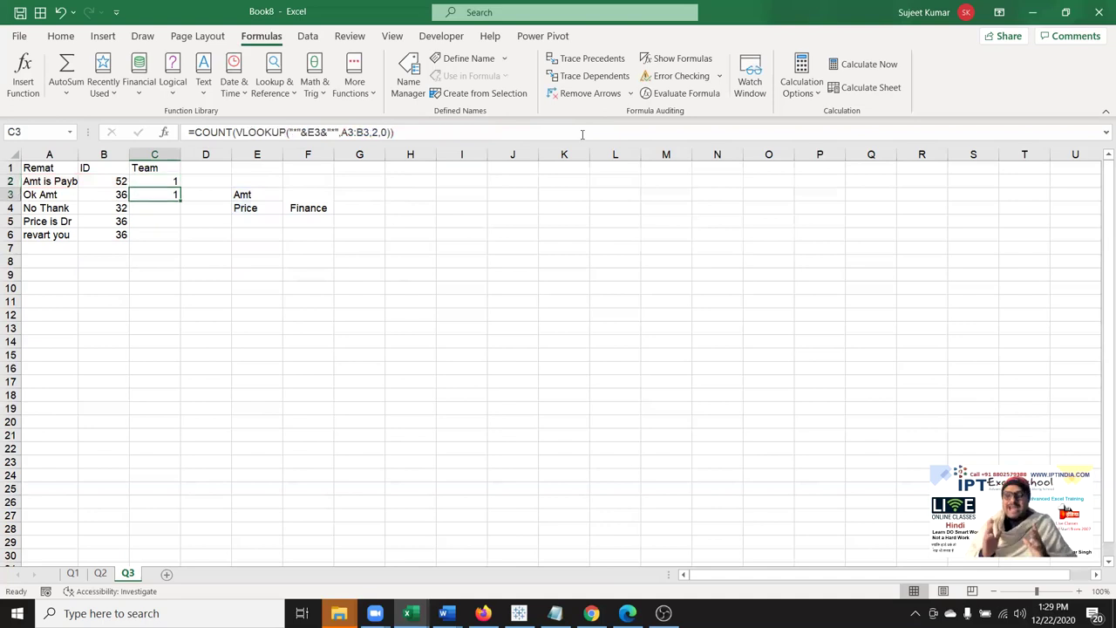
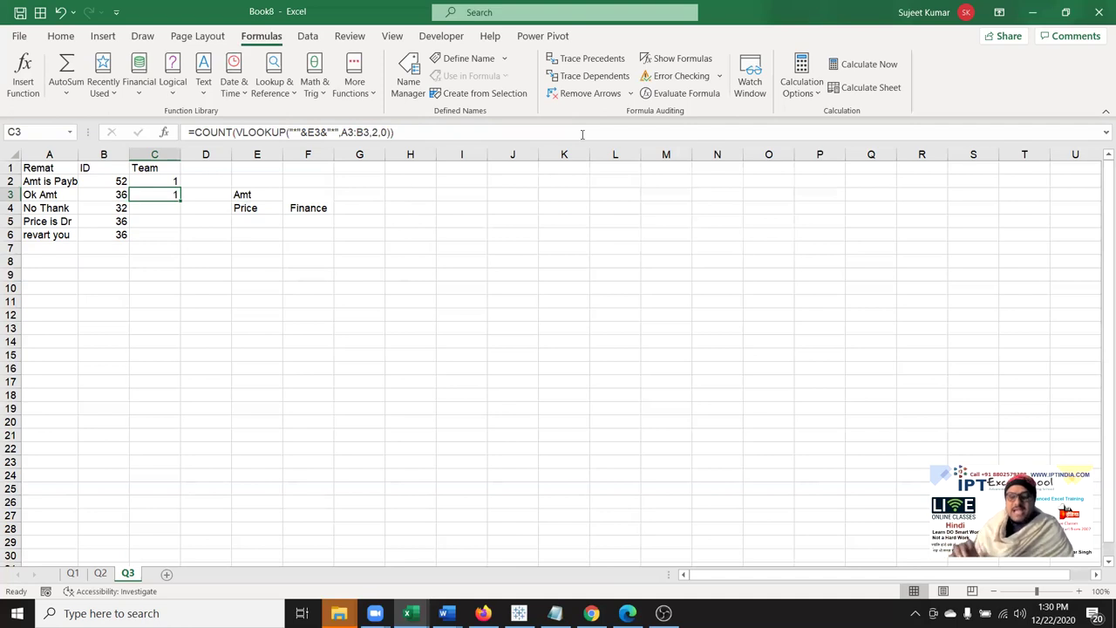
- Open Evaluate Formula for cell C2 and reposition its window
key("Up")
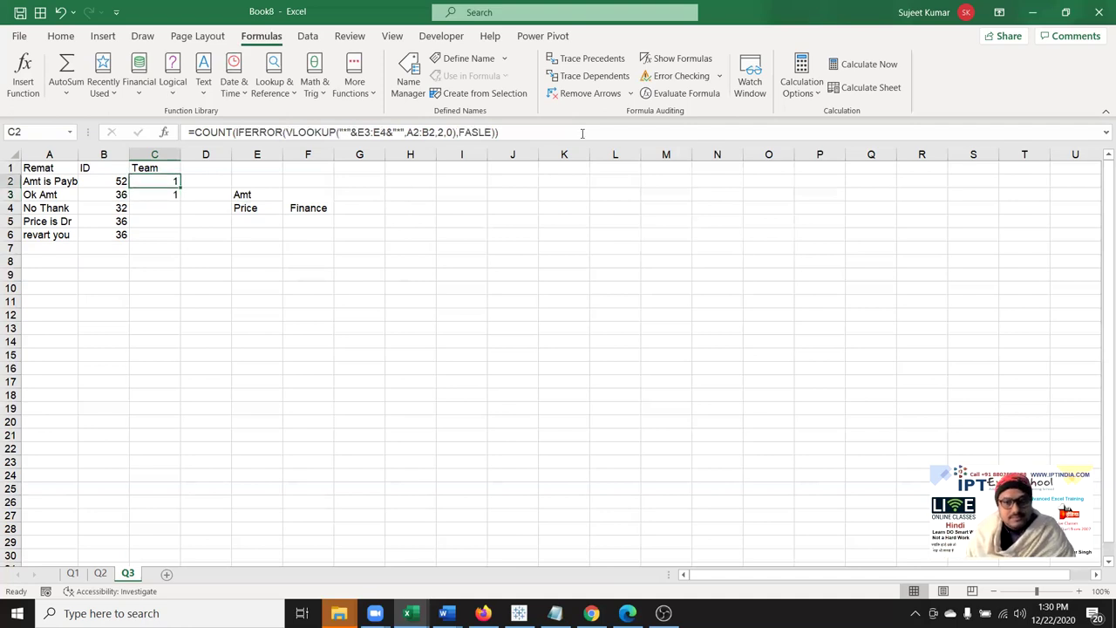
left_click(680, 93)
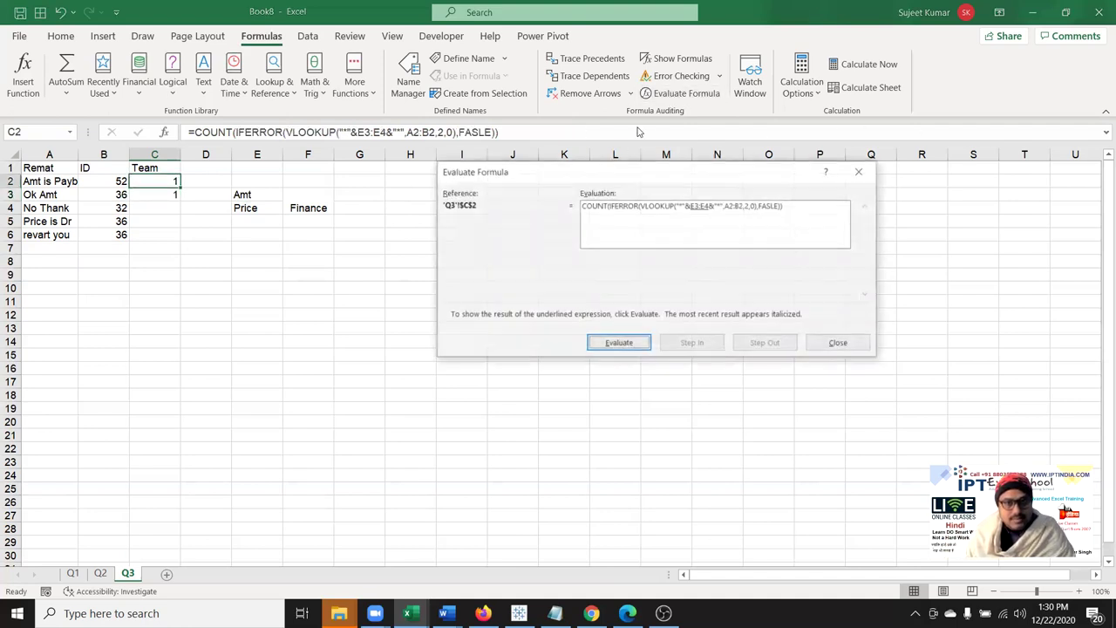
left_click_drag(554, 184, 257, 318)
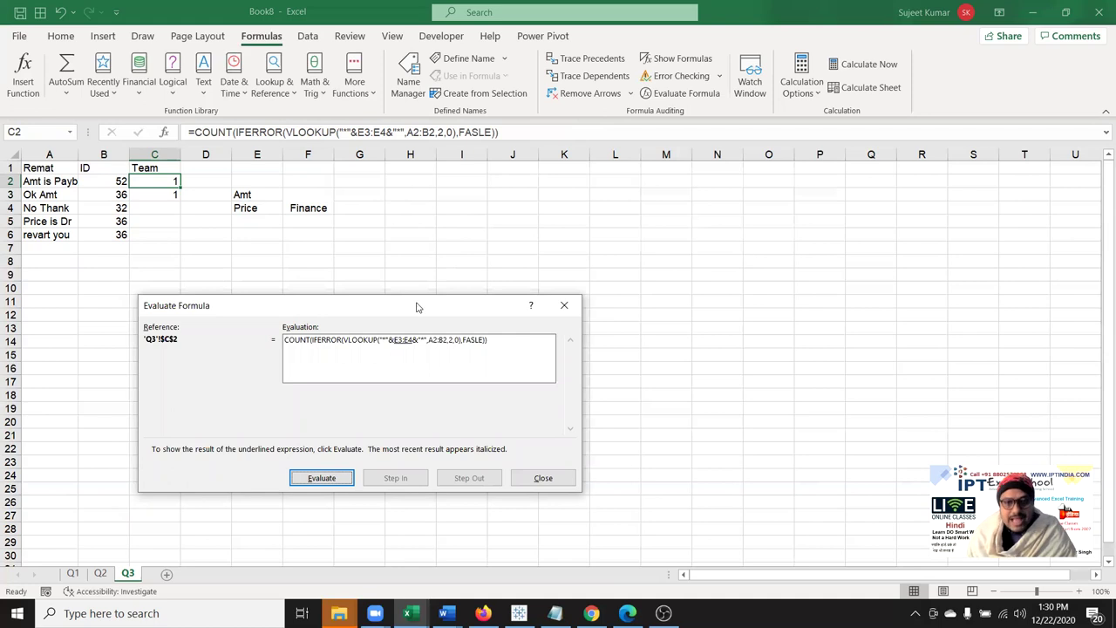
left_click_drag(417, 306, 654, 197)
- Evaluate the wildcard lookups and VLOOKUP {52;#N/A} until the misspelled FASLE yields #NAME?
left_click(554, 371)
left_click(554, 371)
left_click(553, 374)
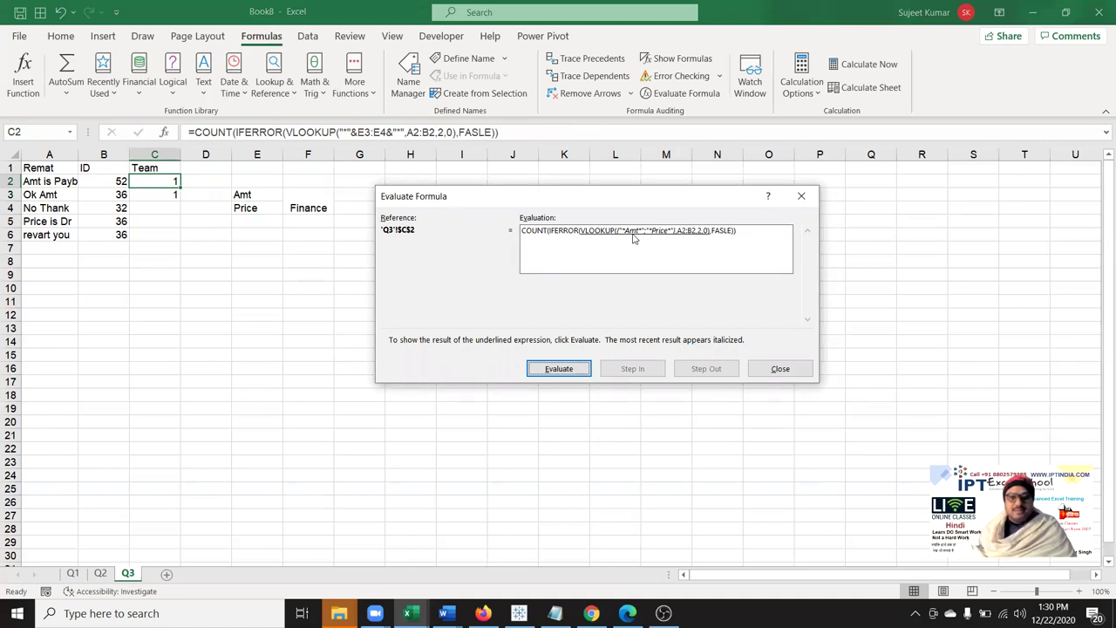
left_click(588, 374)
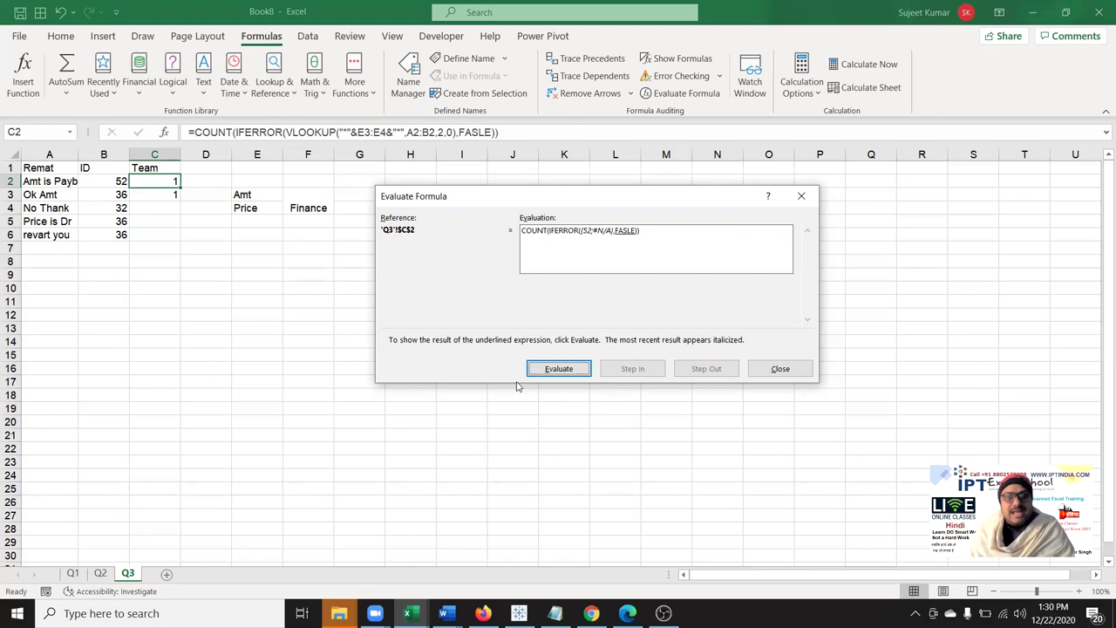
left_click(559, 373)
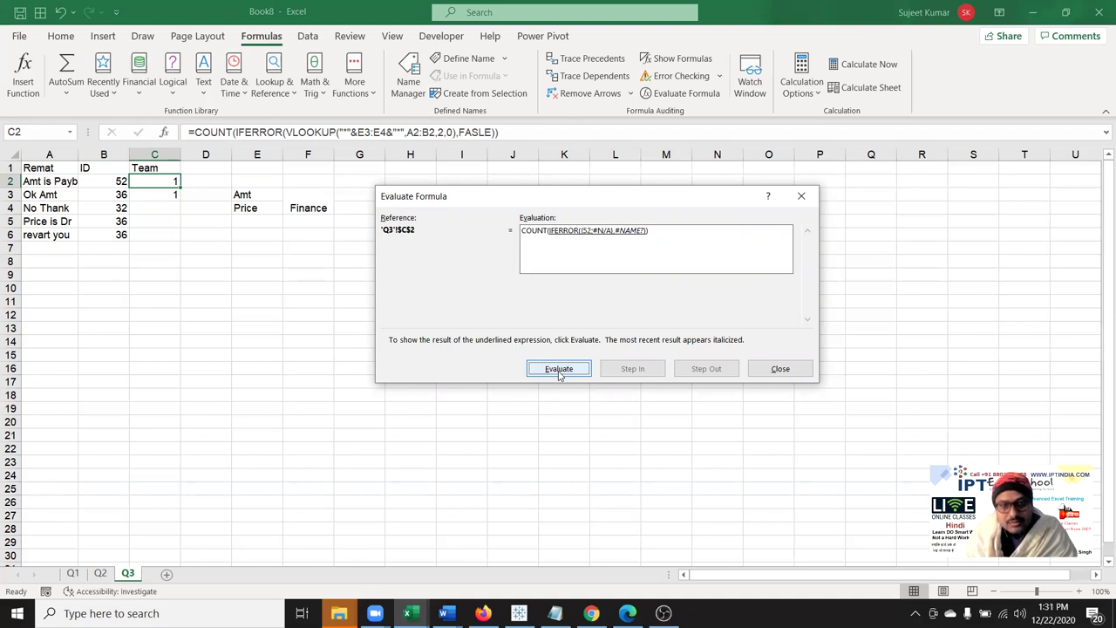
left_click(558, 370)
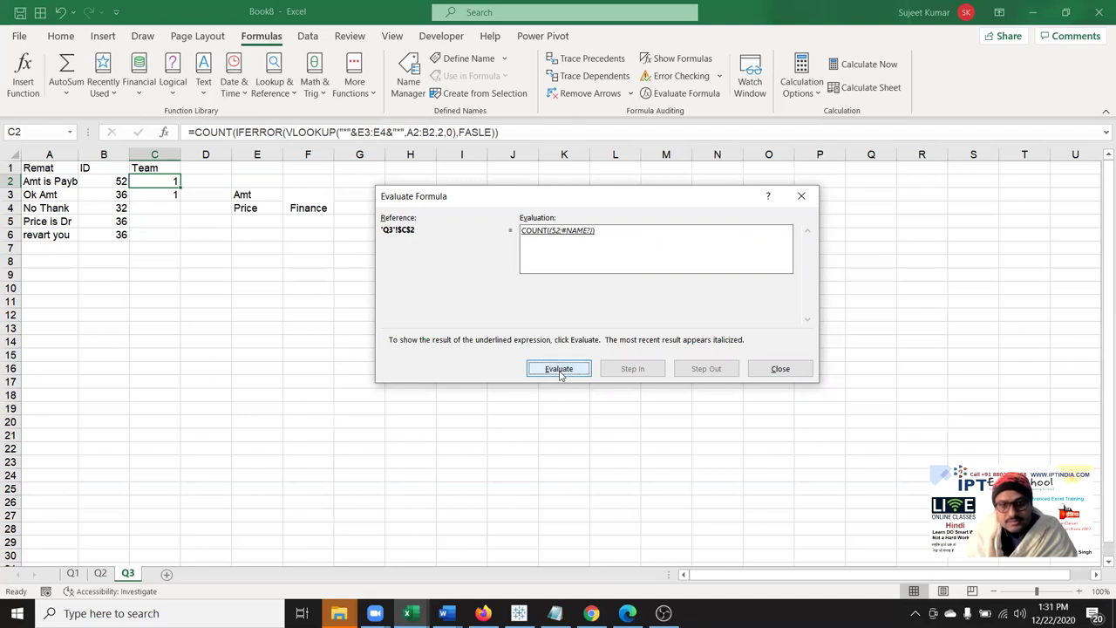
left_click(808, 375)
- Replace the misspelled FASLE with FALSE in C2's formula
double_click(475, 132)
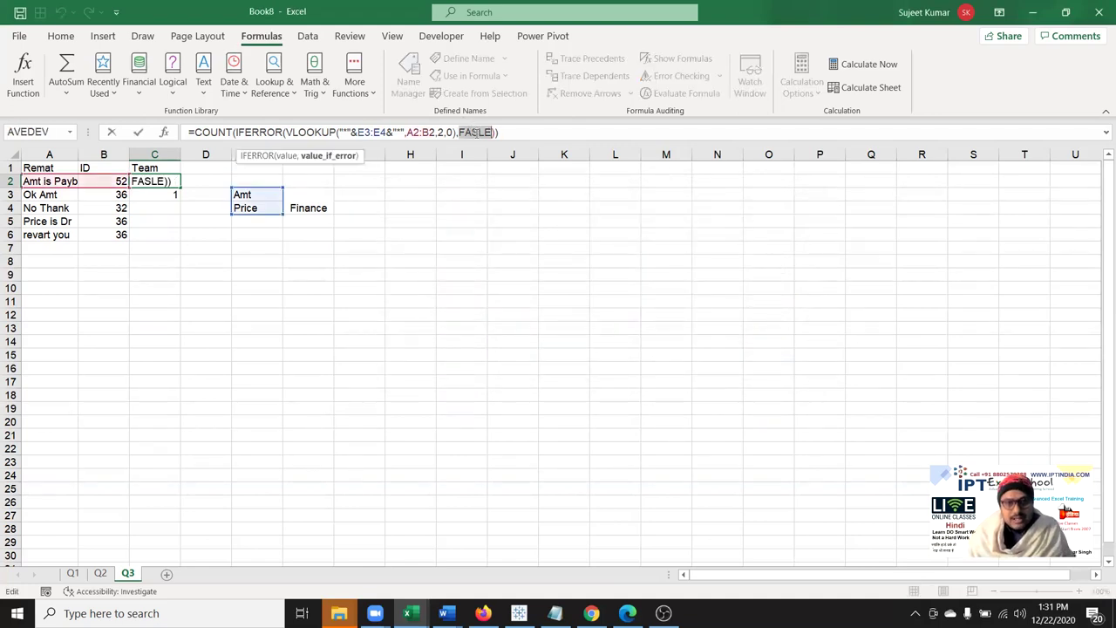
type("false")
key("ctrl+Return")
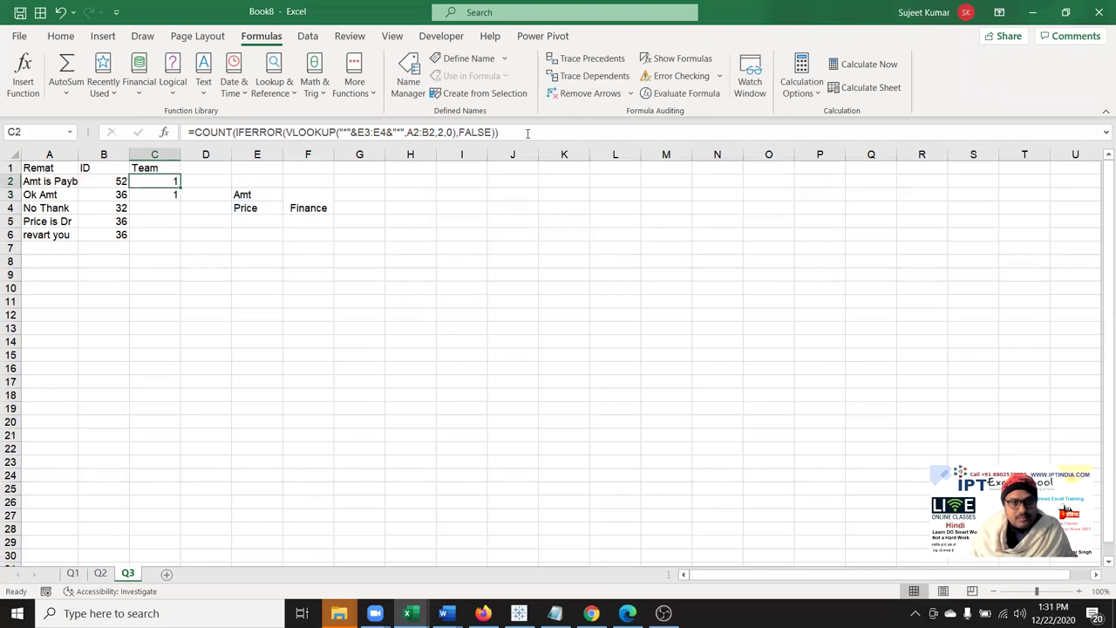
- Re-evaluate C2 step by step through {52;FALSE} to the final COUNT result of 1
left_click(676, 93)
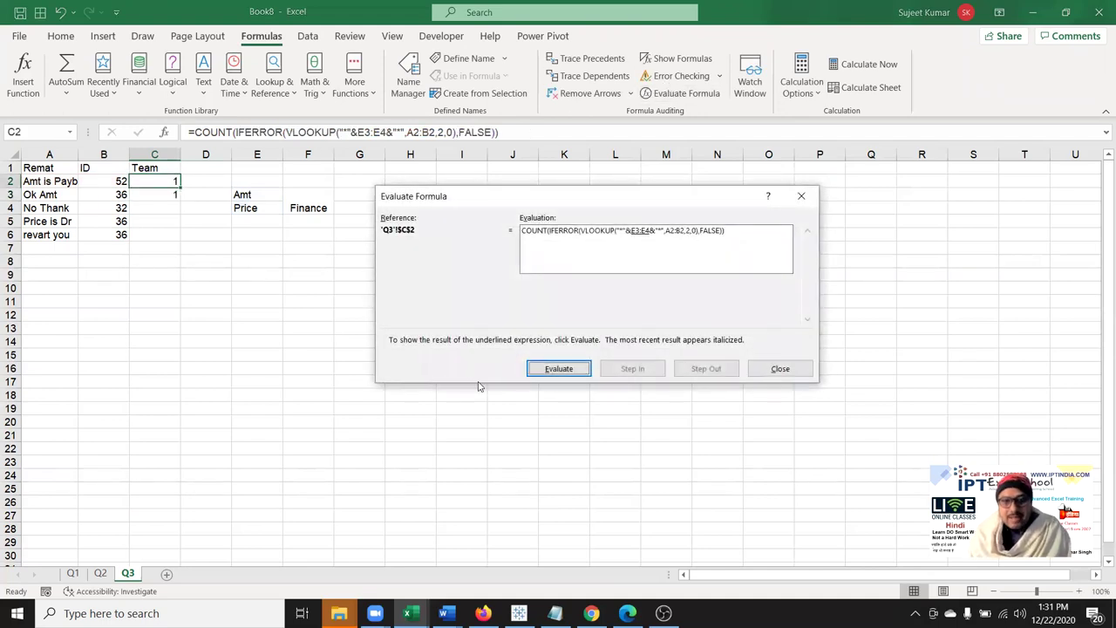
left_click(546, 370)
left_click(547, 373)
left_click(547, 373)
left_click(548, 374)
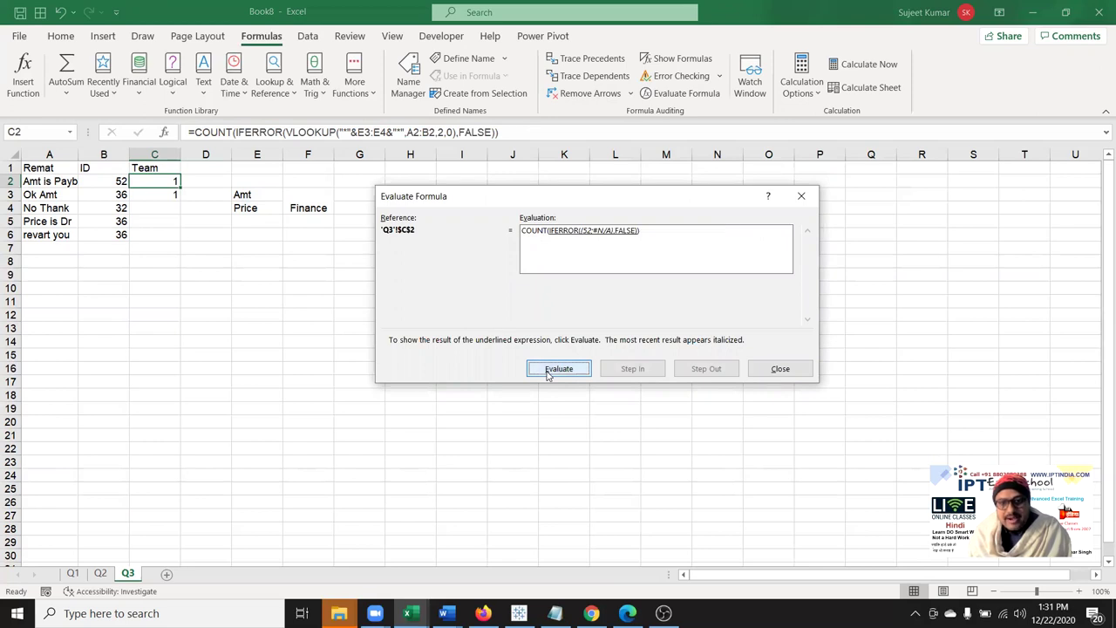
left_click(548, 373)
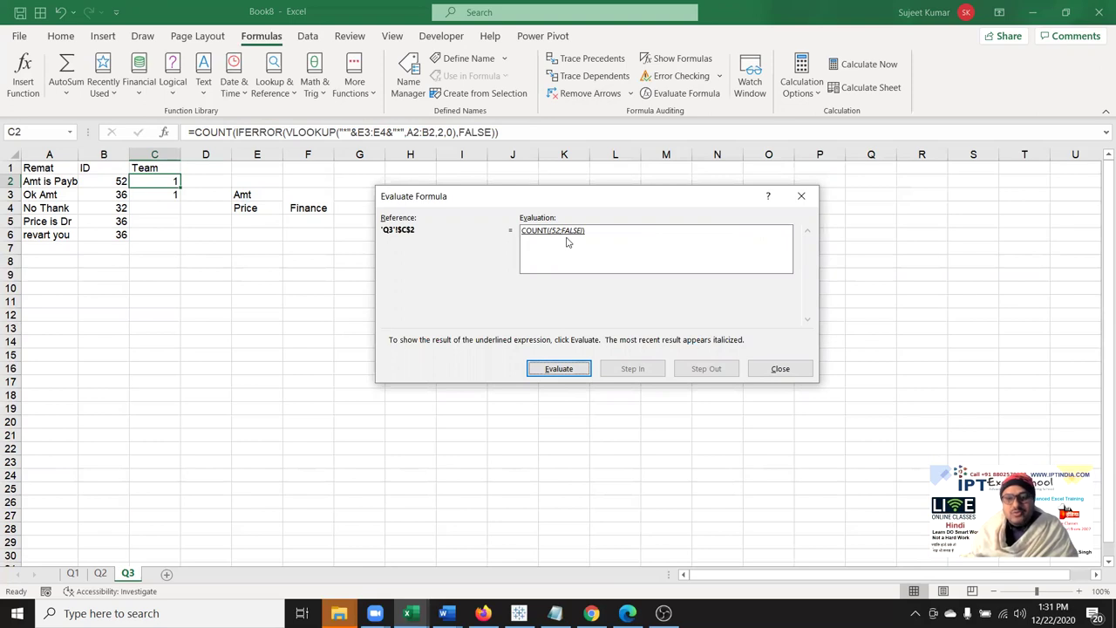
left_click(557, 370)
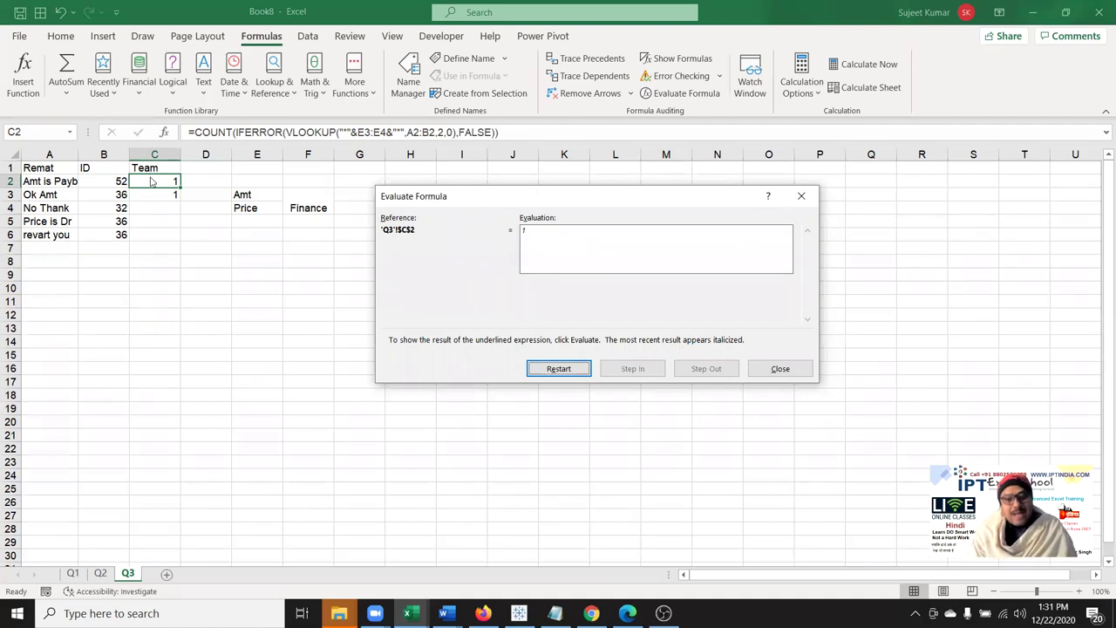
key("Escape")
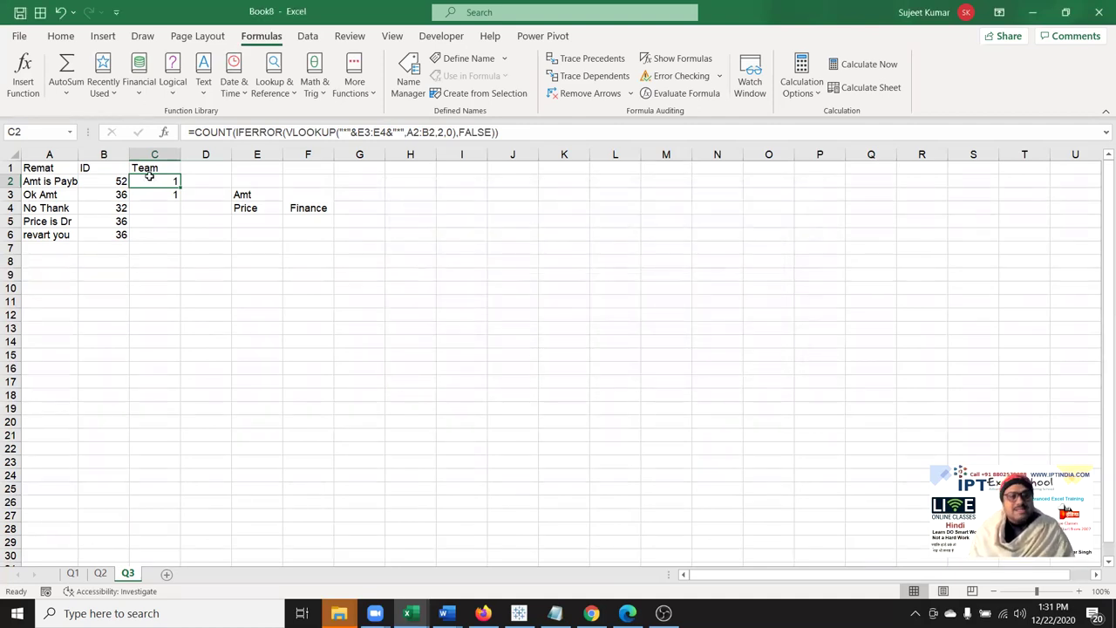
left_click_drag(269, 194, 245, 324)
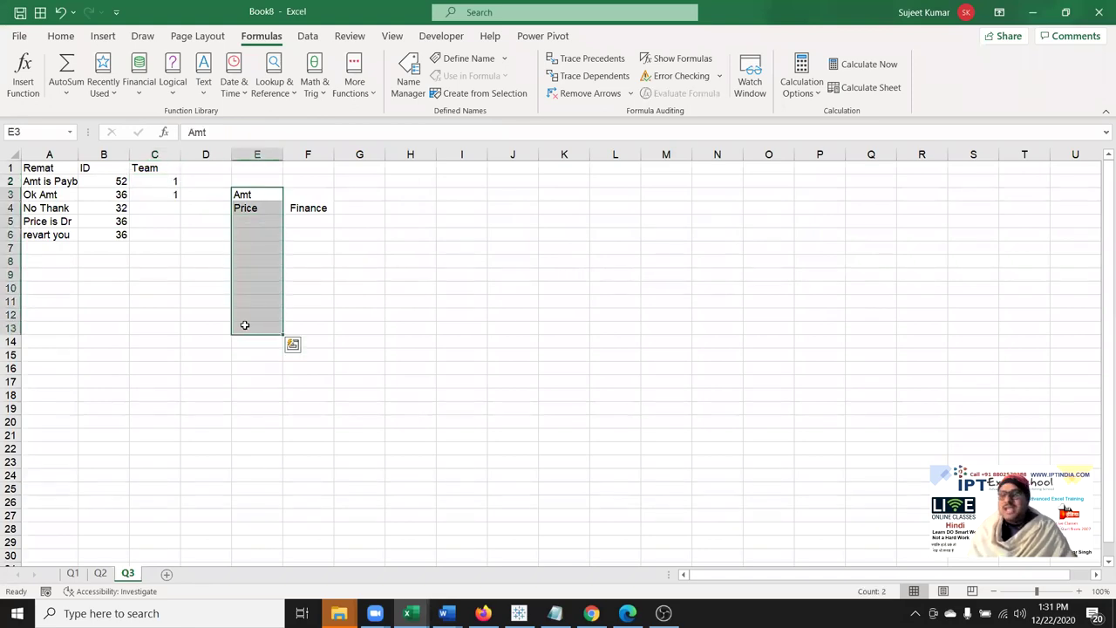
left_click(134, 180)
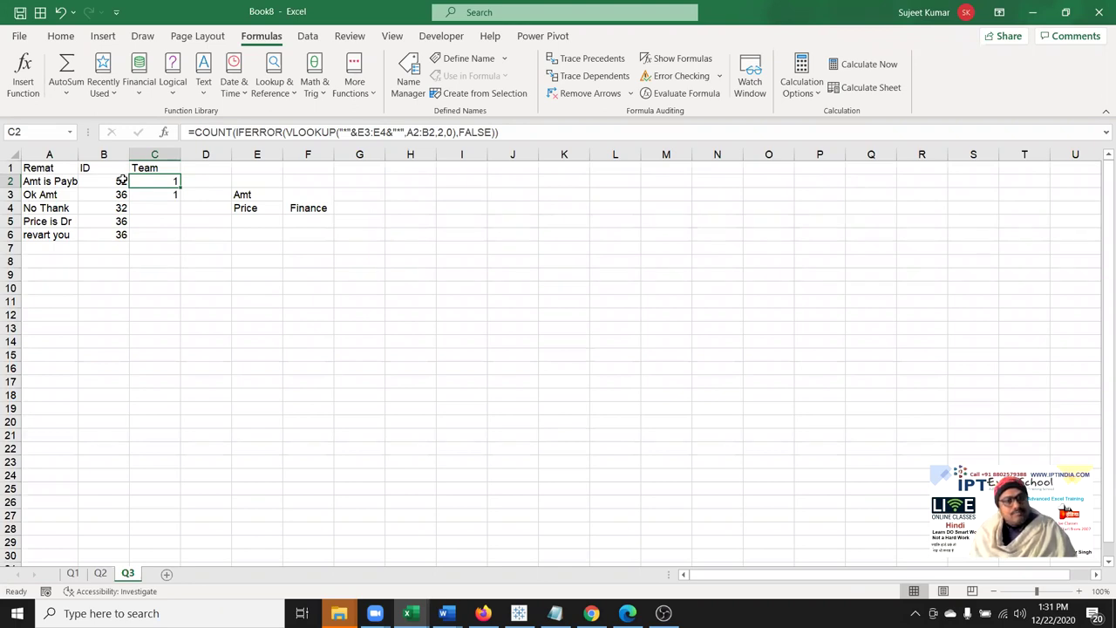
double_click(219, 133)
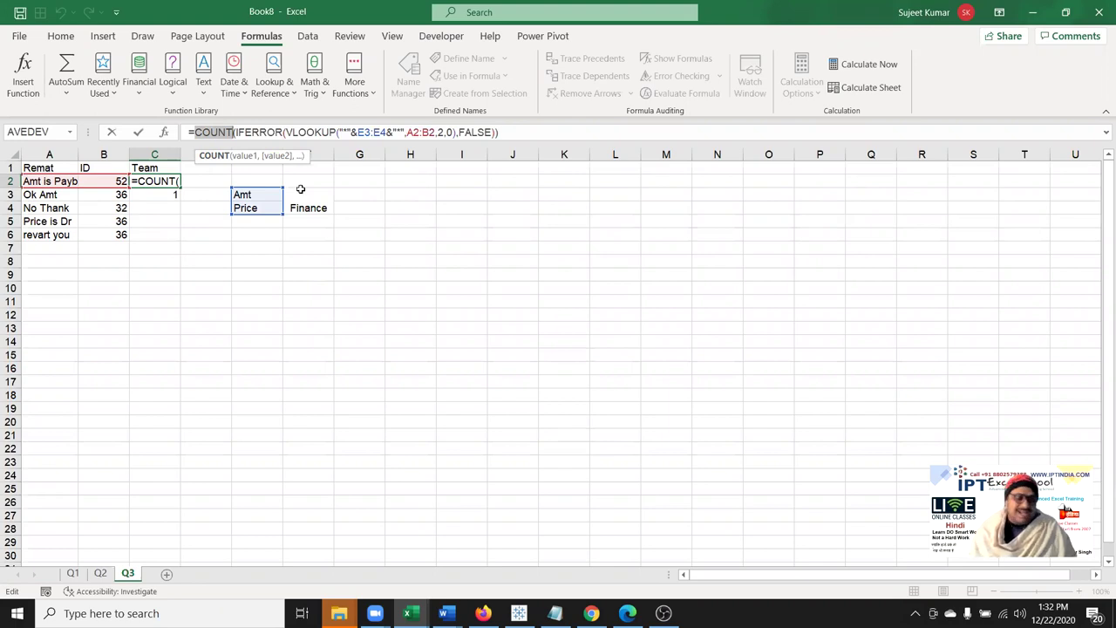
key("ctrl+Return")
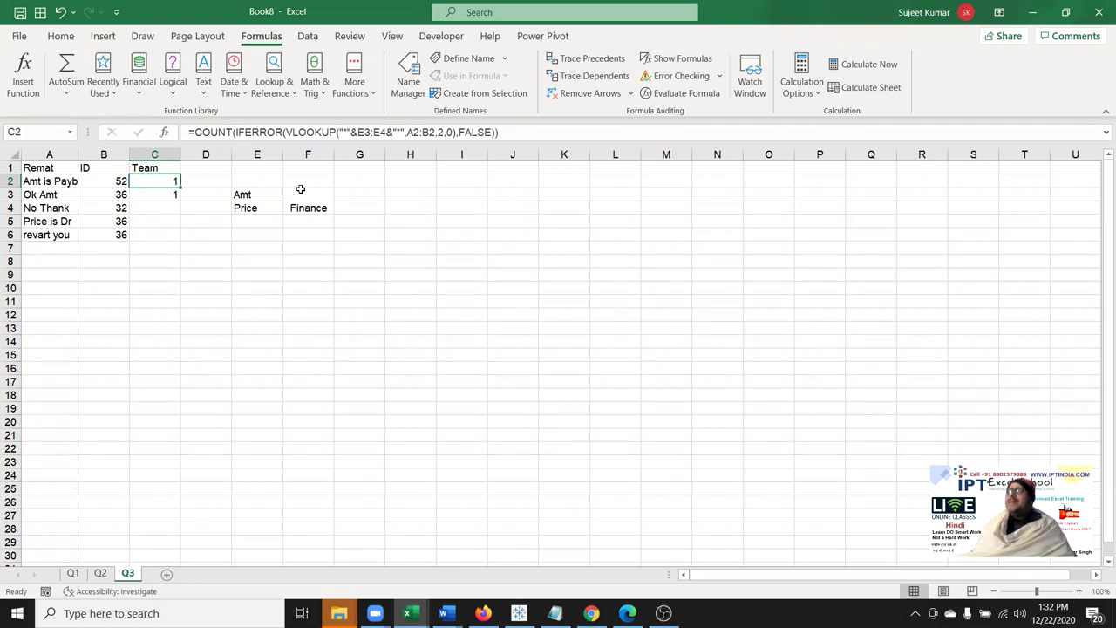
left_click(244, 207)
left_click_drag(50, 181, 47, 236)
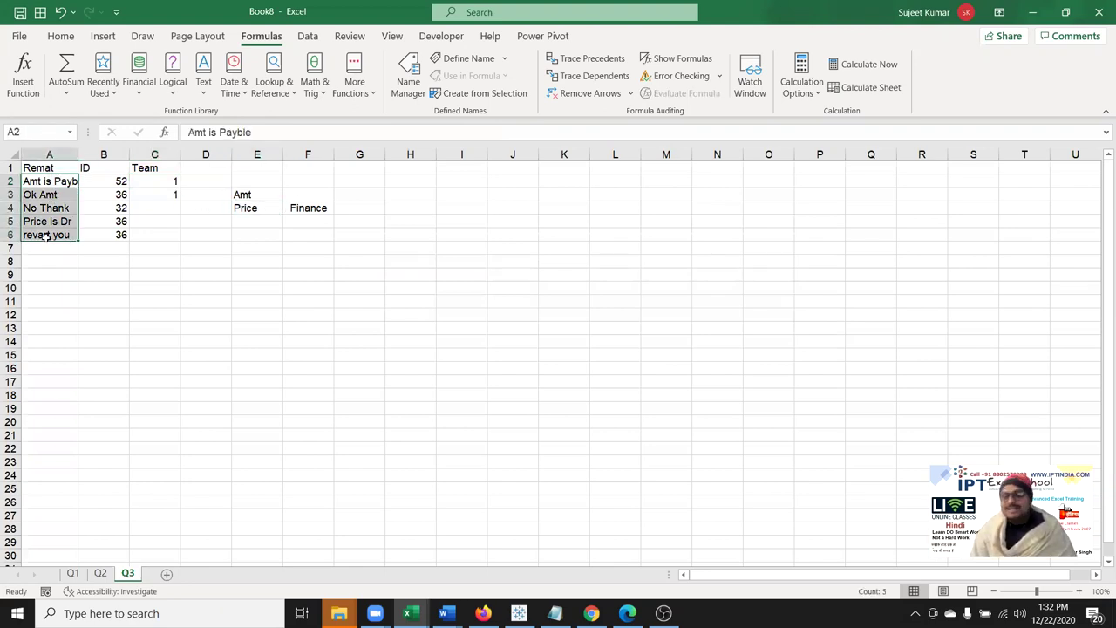
left_click(185, 232)
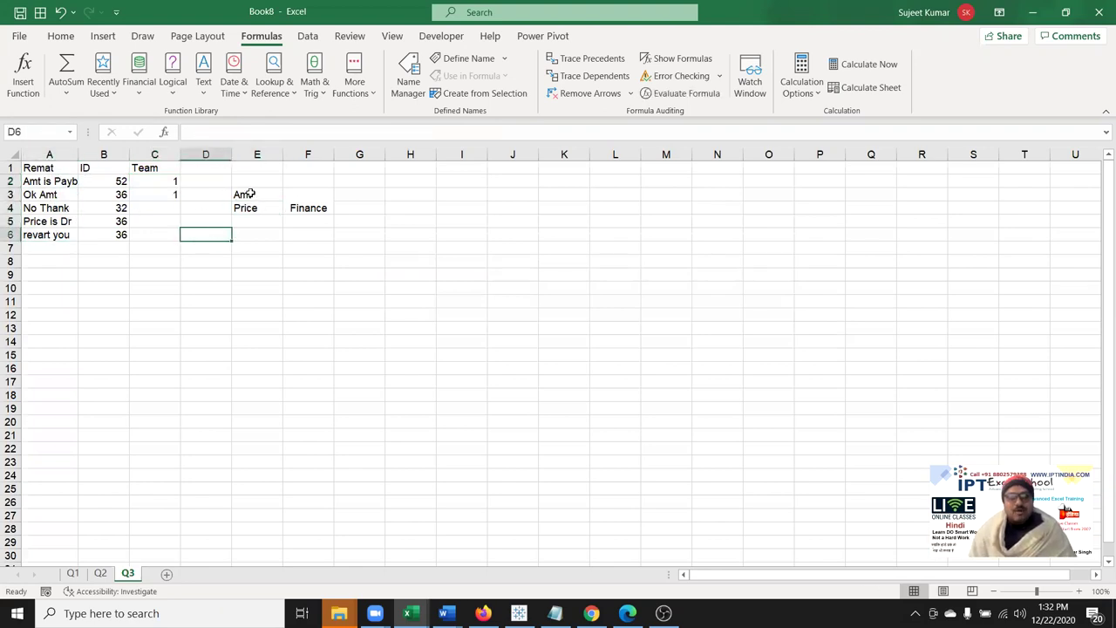
left_click_drag(244, 194, 246, 208)
left_click_drag(38, 171, 40, 220)
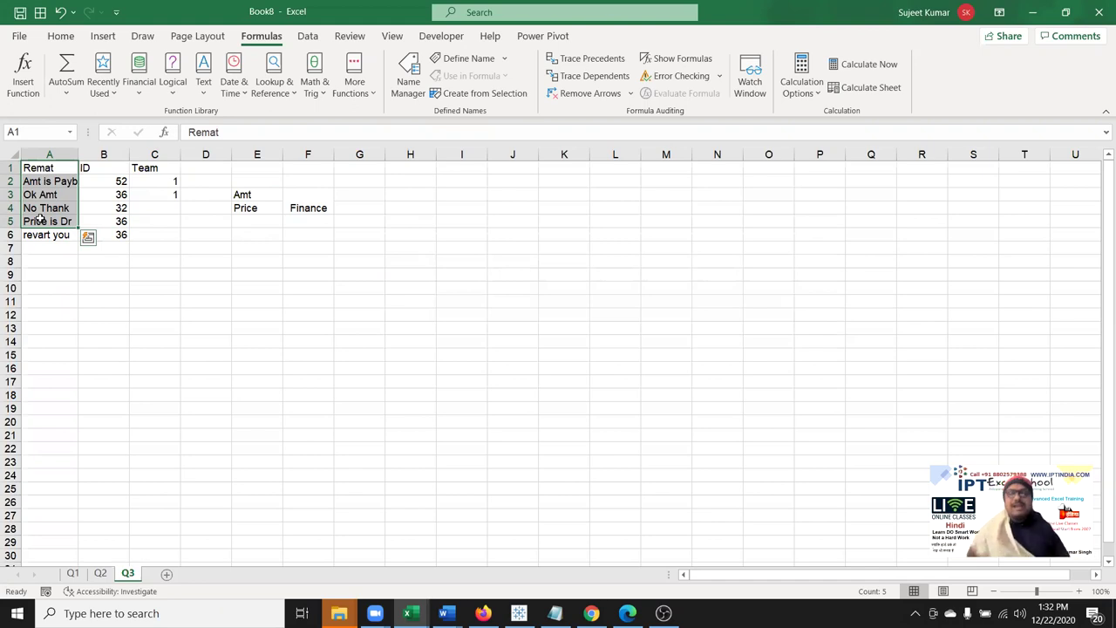
left_click_drag(254, 193, 256, 207)
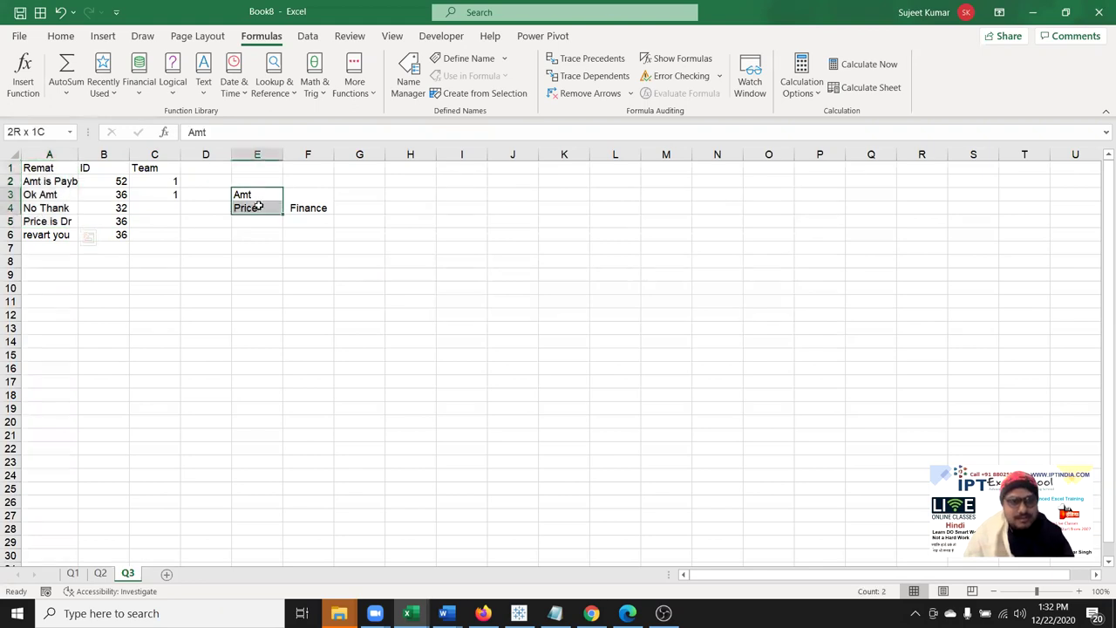
left_click_drag(58, 182, 52, 233)
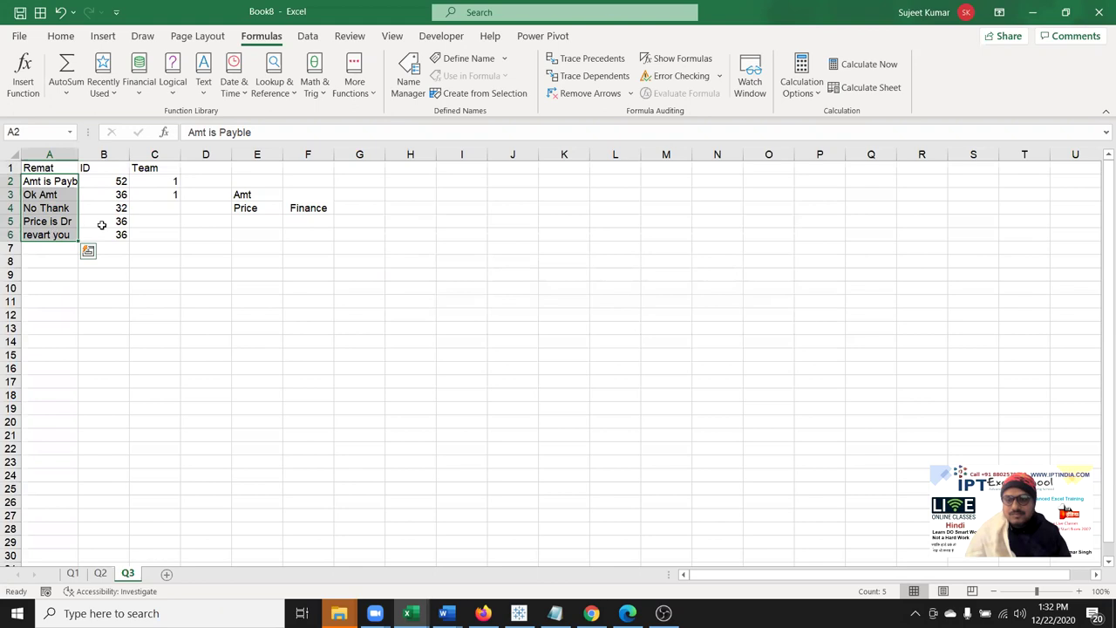
left_click(248, 198)
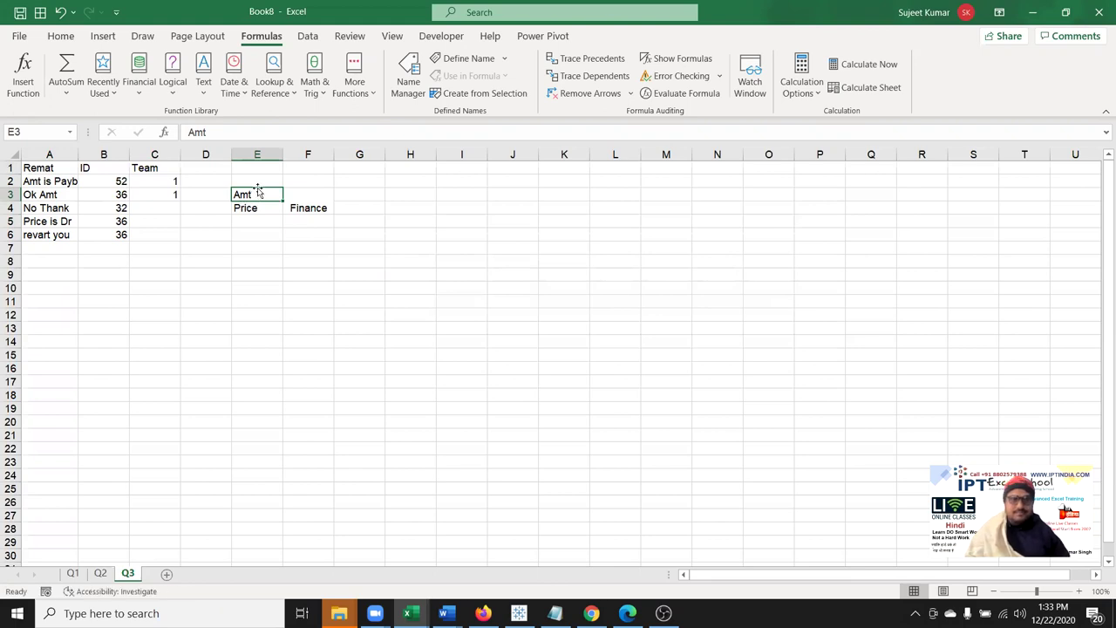
left_click_drag(258, 193, 245, 257)
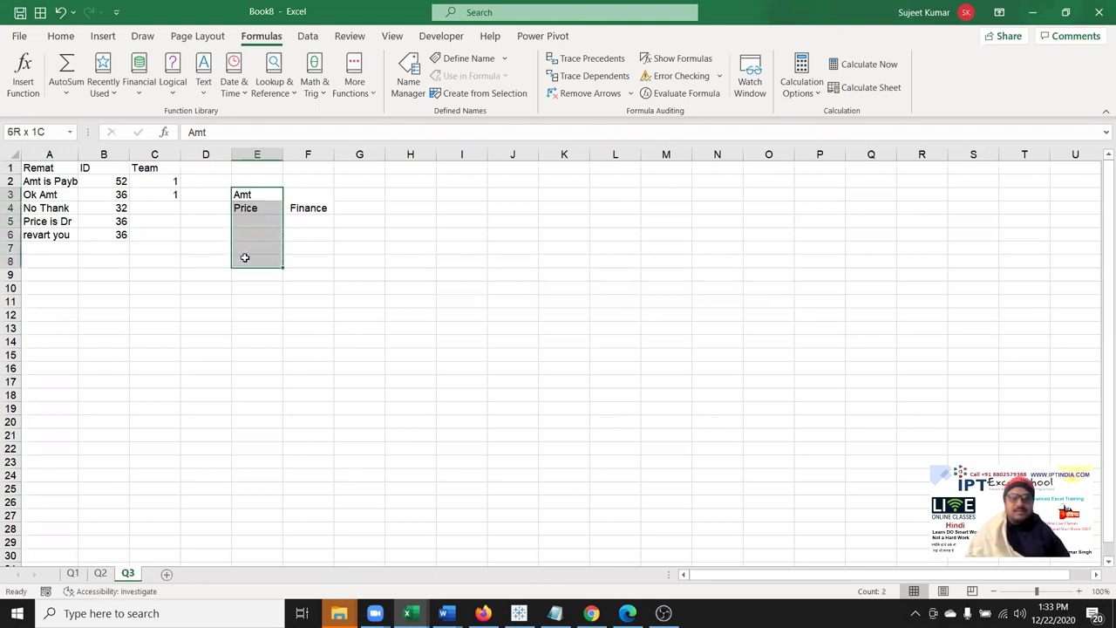
left_click_drag(245, 257, 250, 243)
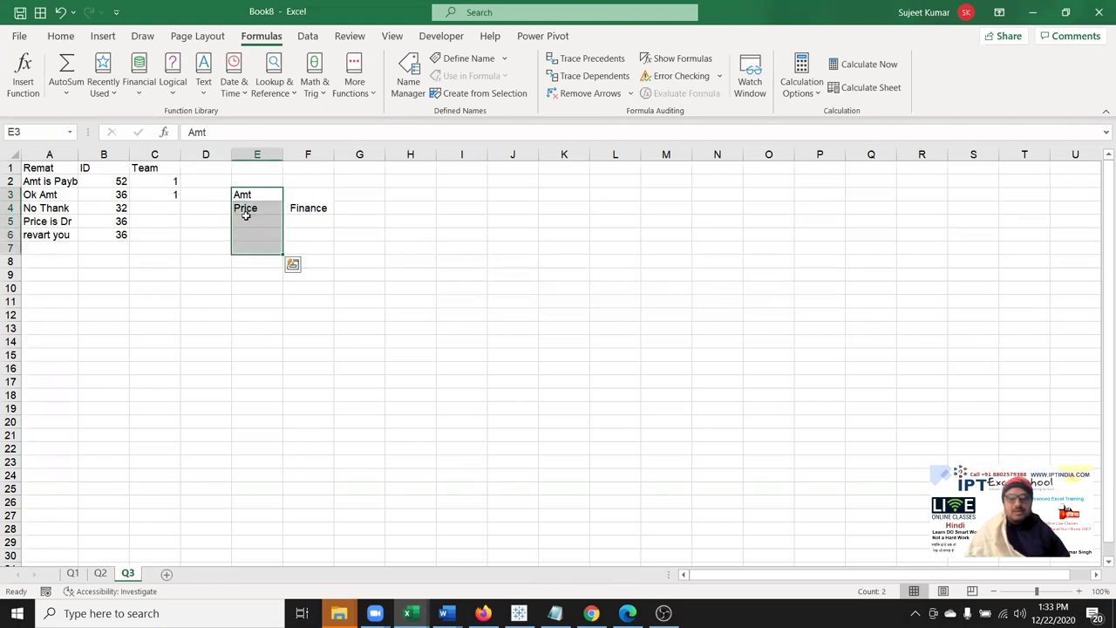
left_click(262, 196)
left_click(295, 211)
left_click(255, 234)
left_click_drag(254, 234, 253, 253)
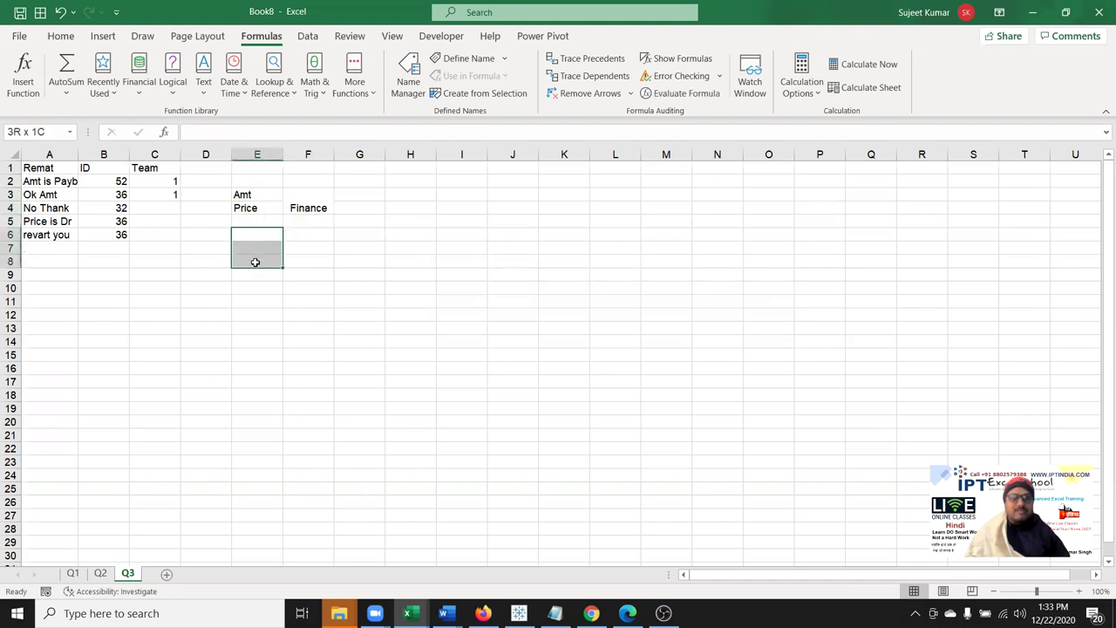
left_click(175, 181)
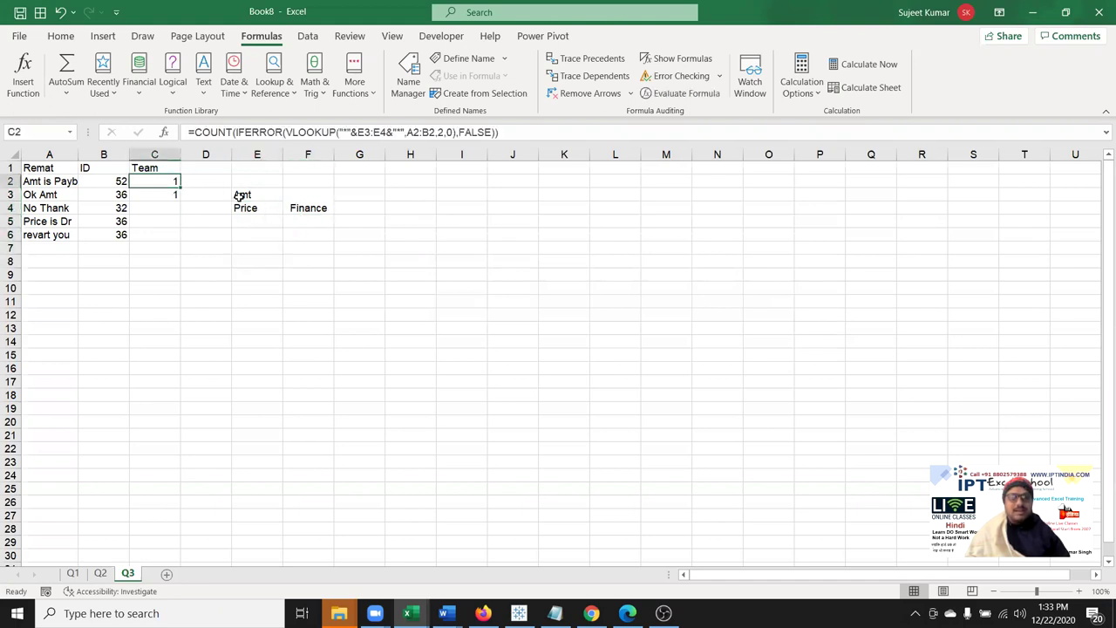
left_click_drag(243, 195, 248, 208)
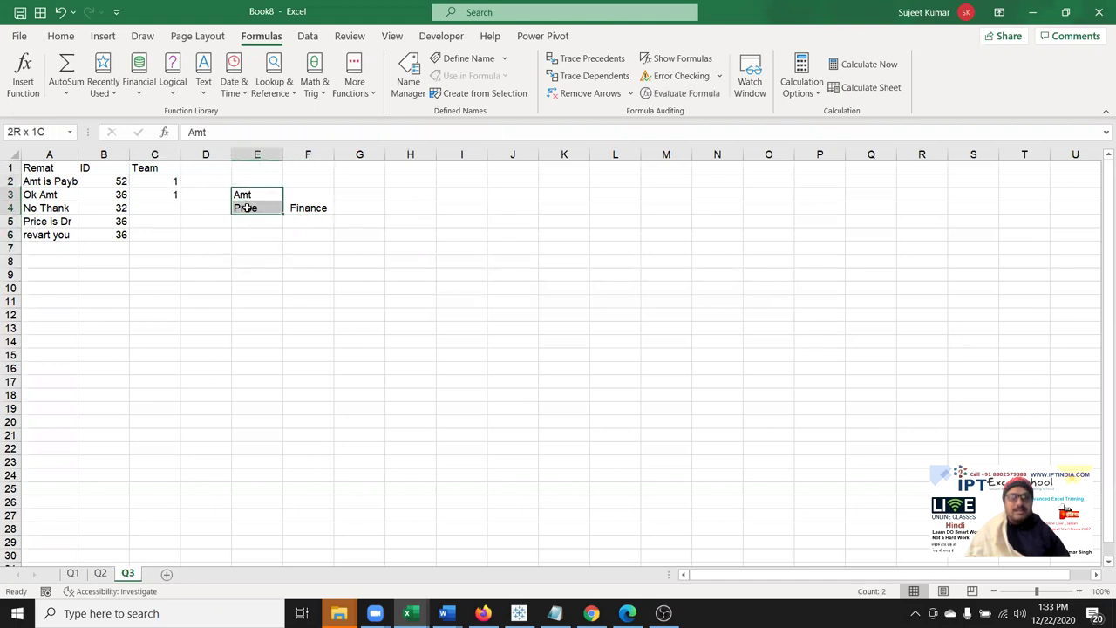
left_click(164, 193)
left_click_drag(257, 223, 244, 301)
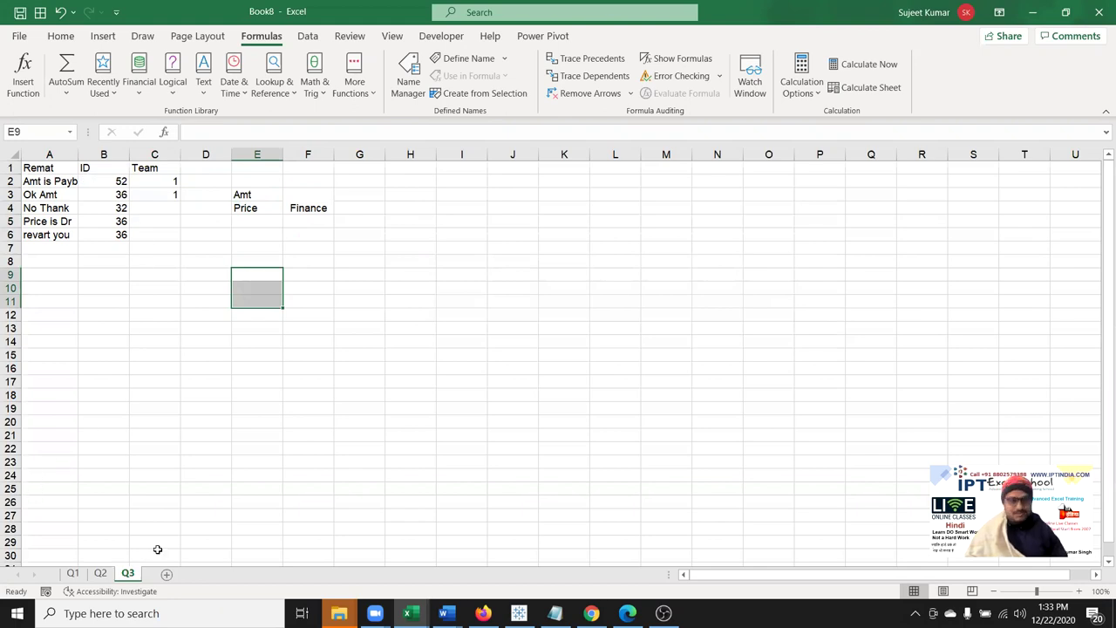
- Insert a new worksheet and rename it Q4
key("shift+F11")
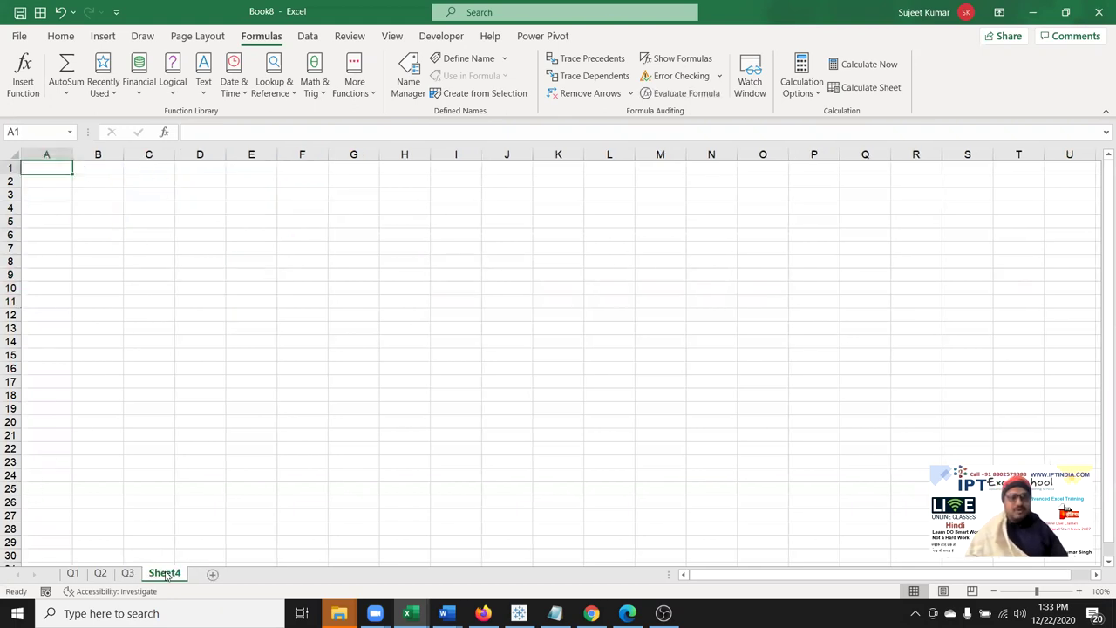
double_click(165, 573)
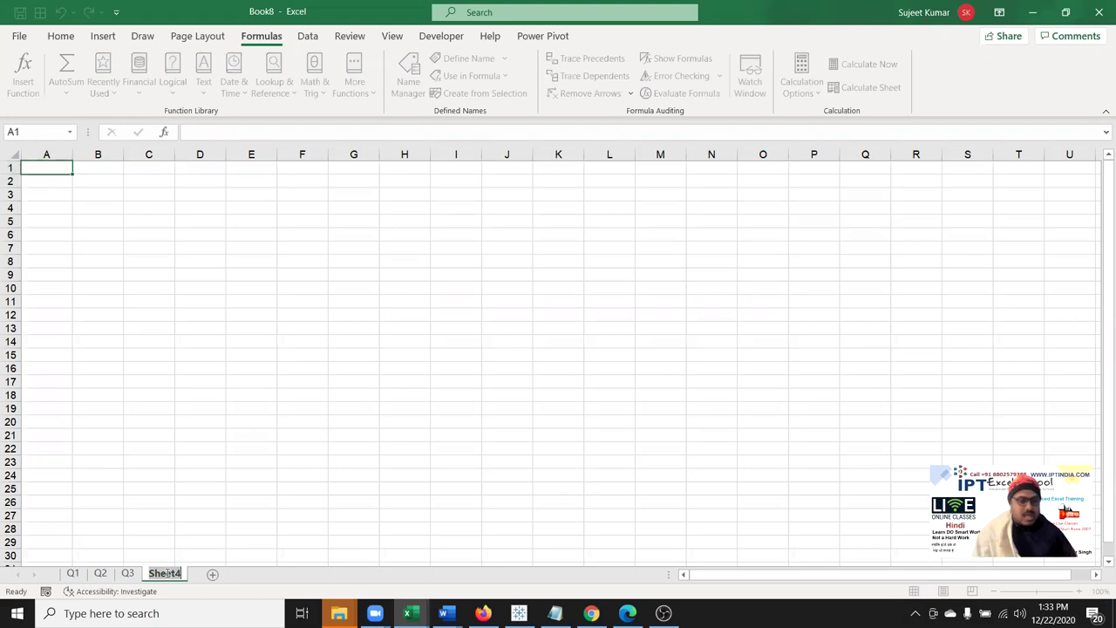
type("Q4")
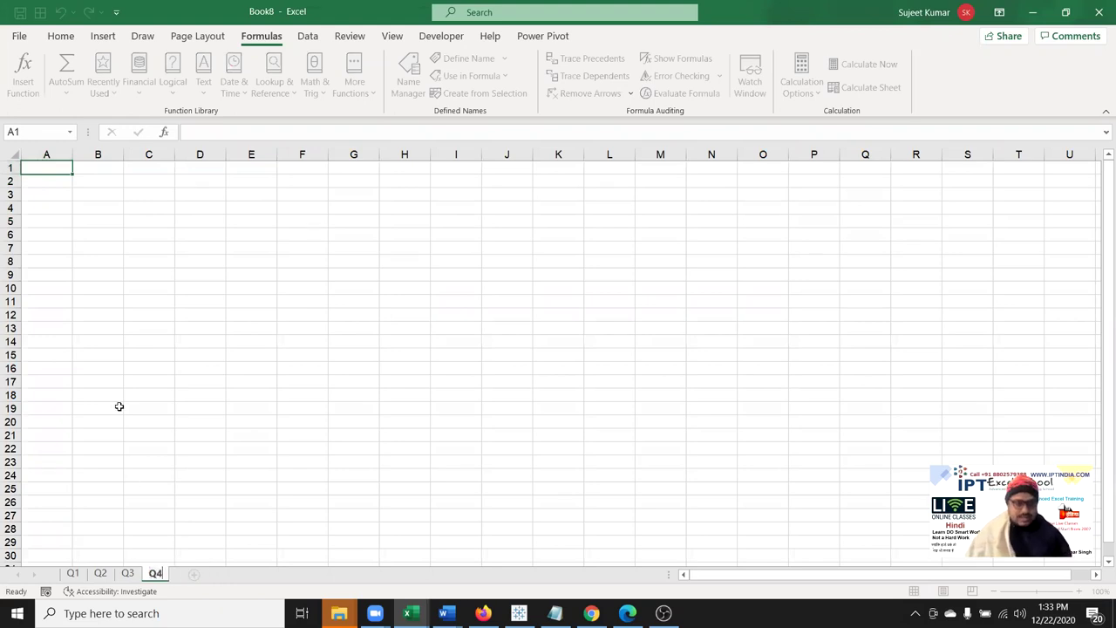
left_click(77, 325)
- Enter a Name header and Puja in A2, then fill the repeating name list down to row 39
left_click(47, 166)
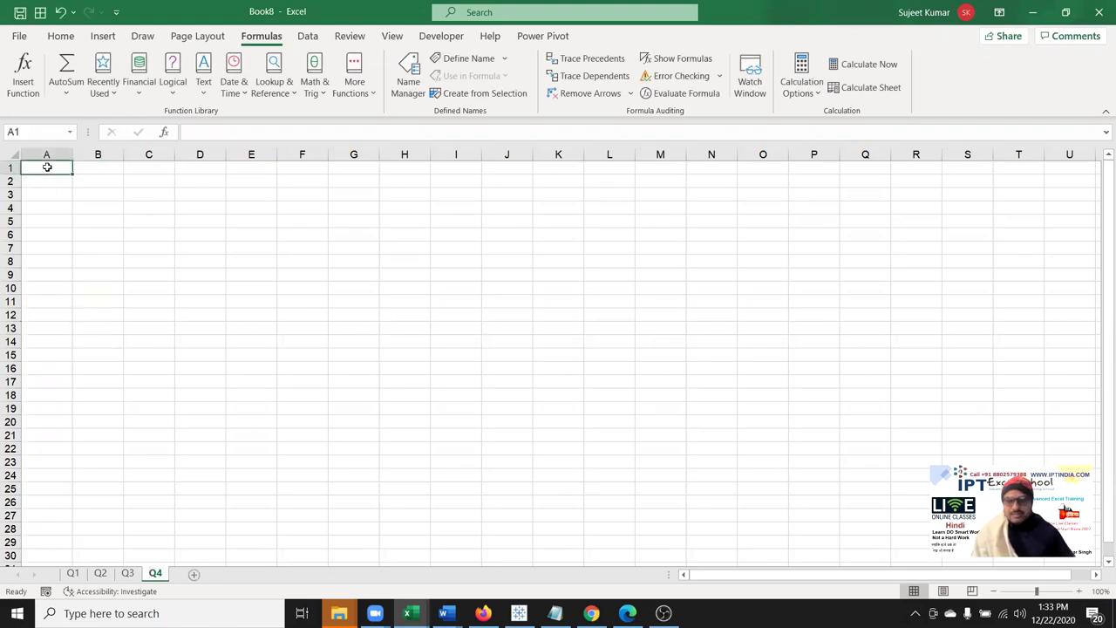
type("Name")
key("Return")
type("Puja")
key("Return")
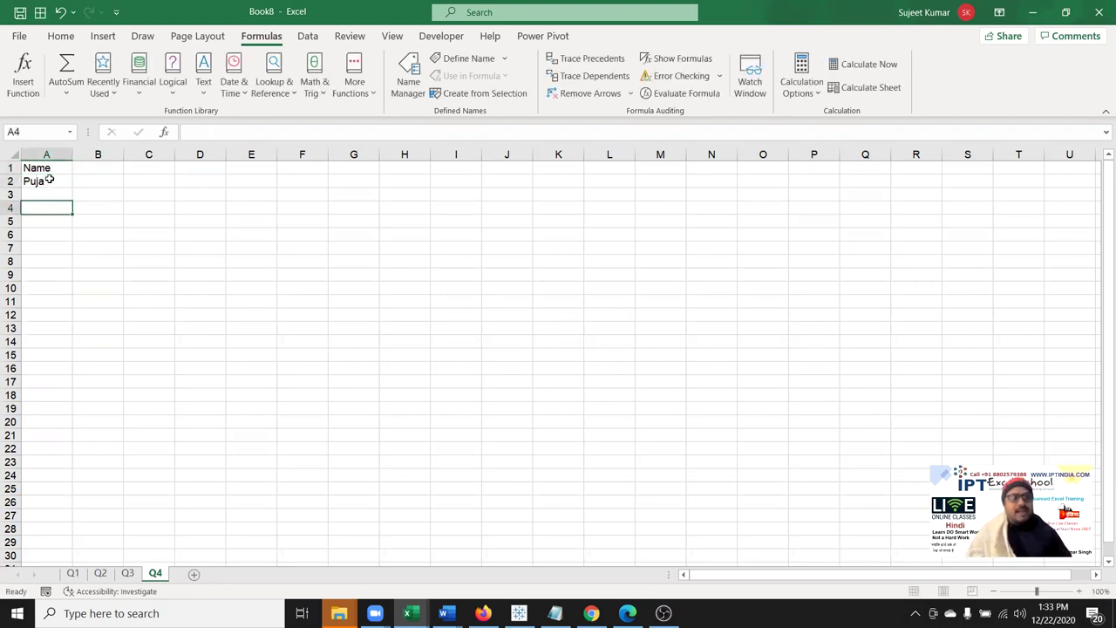
left_click(64, 181)
left_click_drag(71, 187, 70, 481)
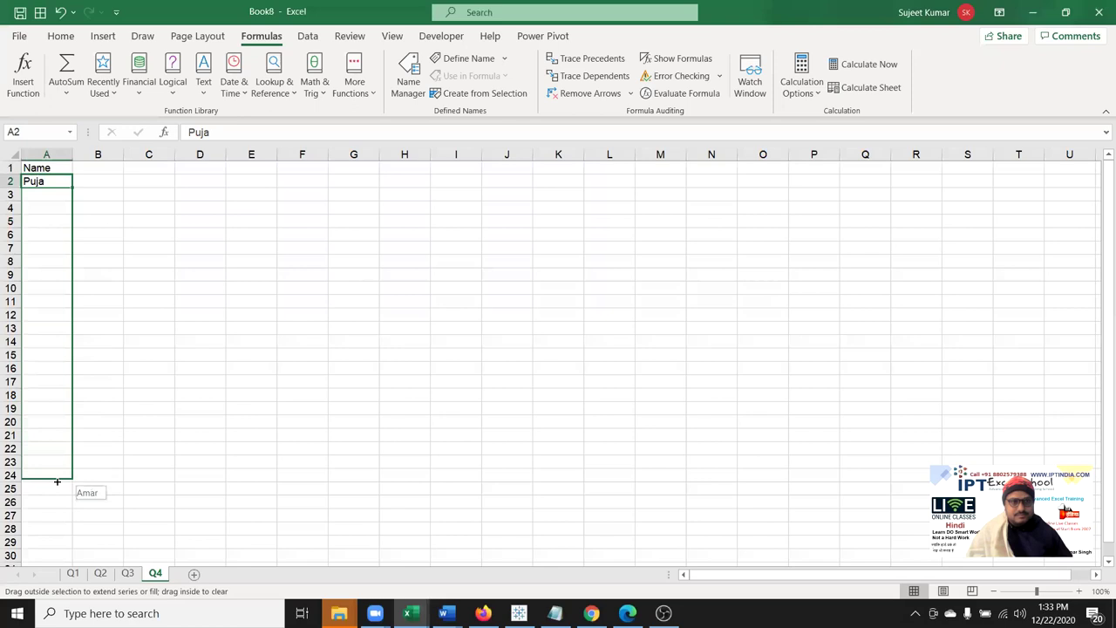
scroll(70, 384, "down", 3)
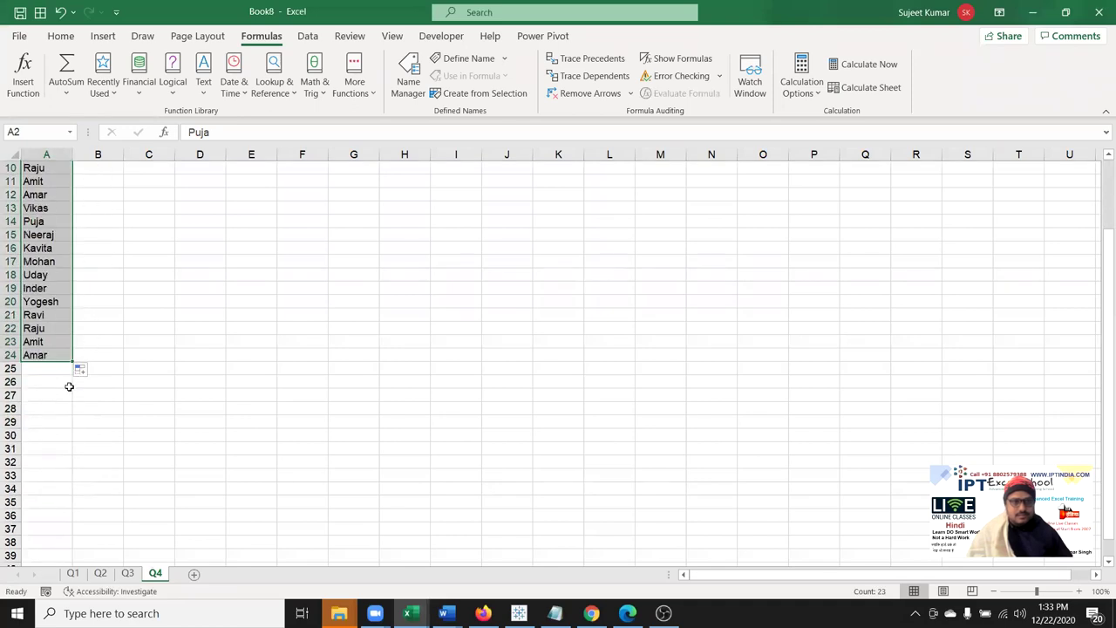
left_click(40, 342)
left_click(67, 354)
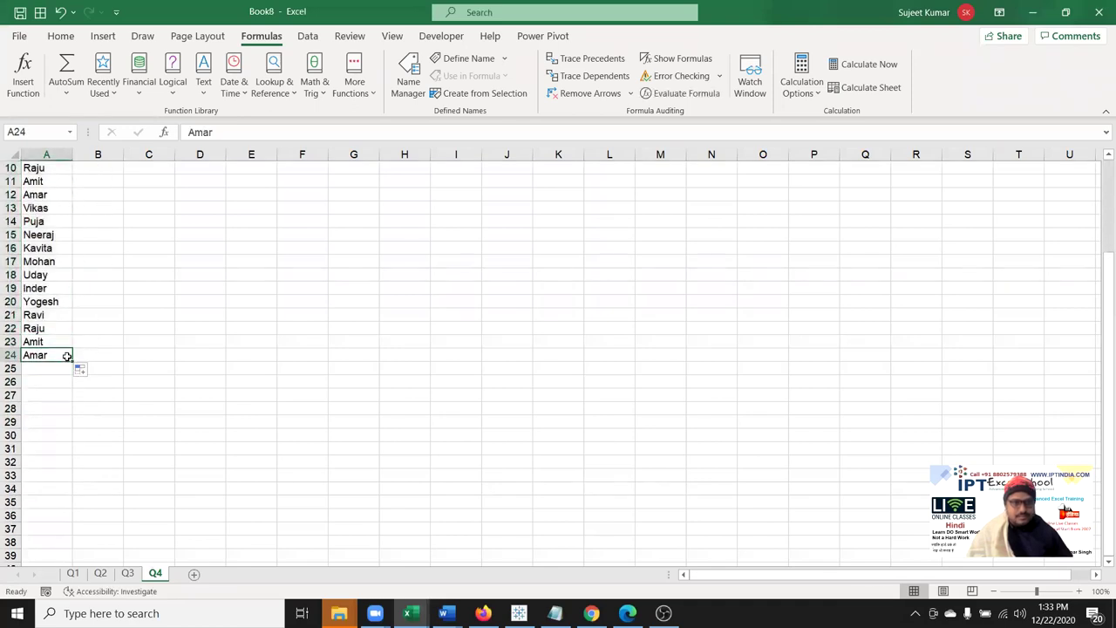
left_click_drag(69, 362, 76, 554)
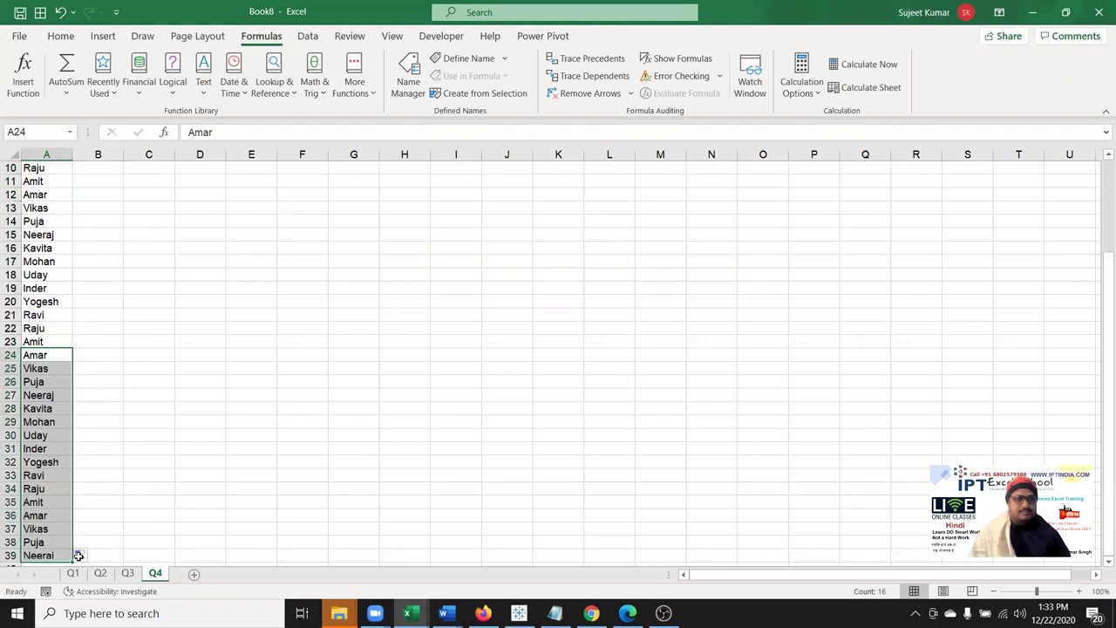
- Add a Sales header in B1 and enter =RANDBETWEEN(10,90) in B2
key("ctrl+Home")
type("Sales")
key("Return")
type("=ra")
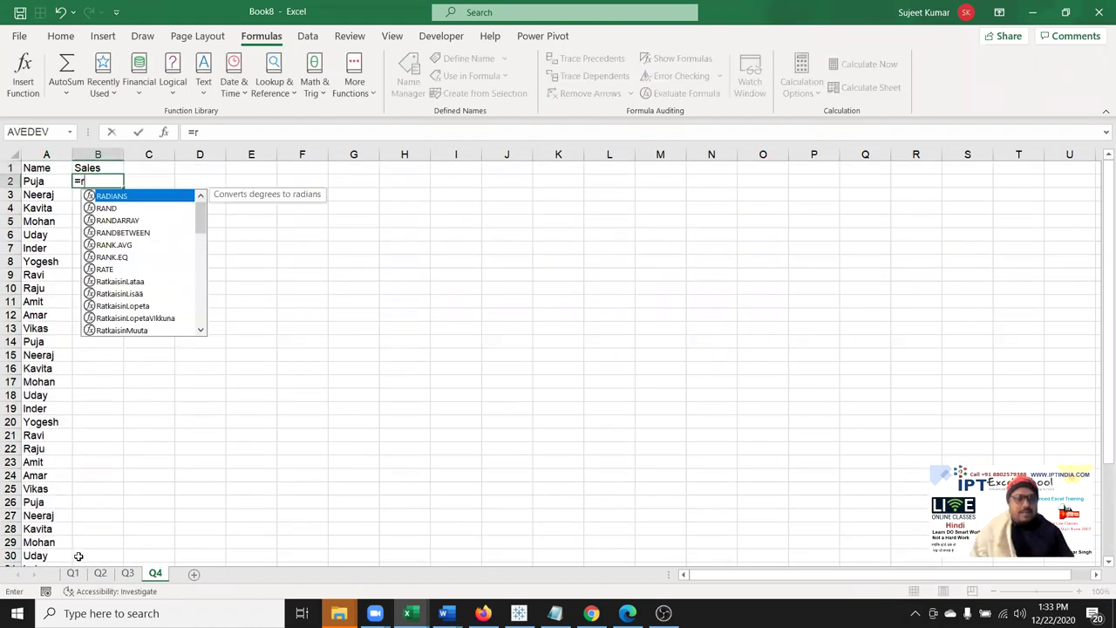
key("Down")
key("Down")
key("Down")
key("Tab")
type("1")
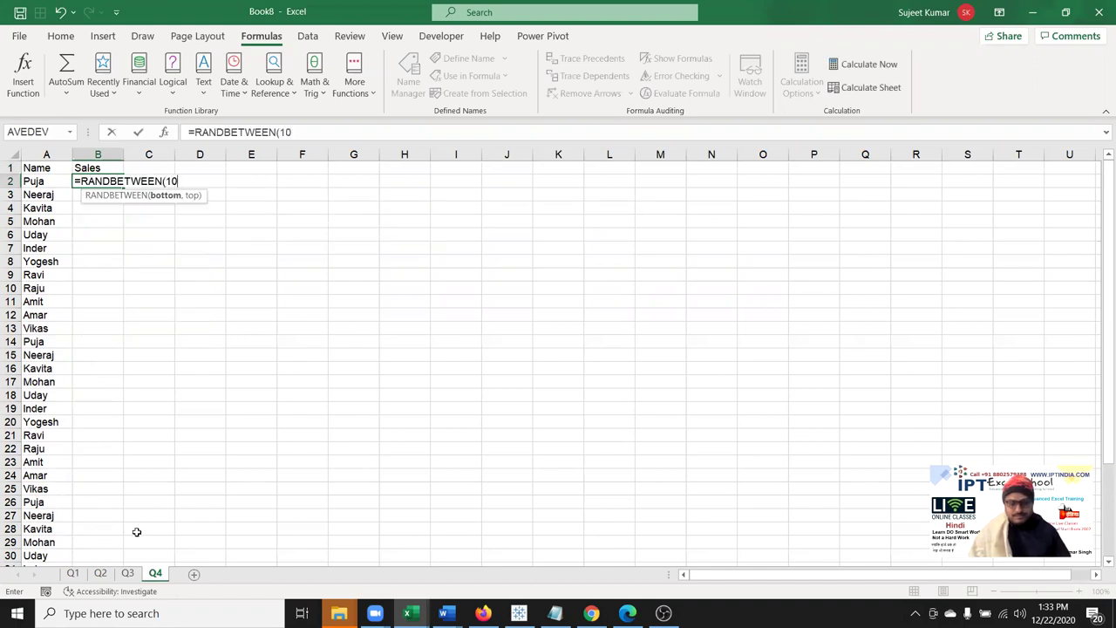
type(",90")
key("Return")
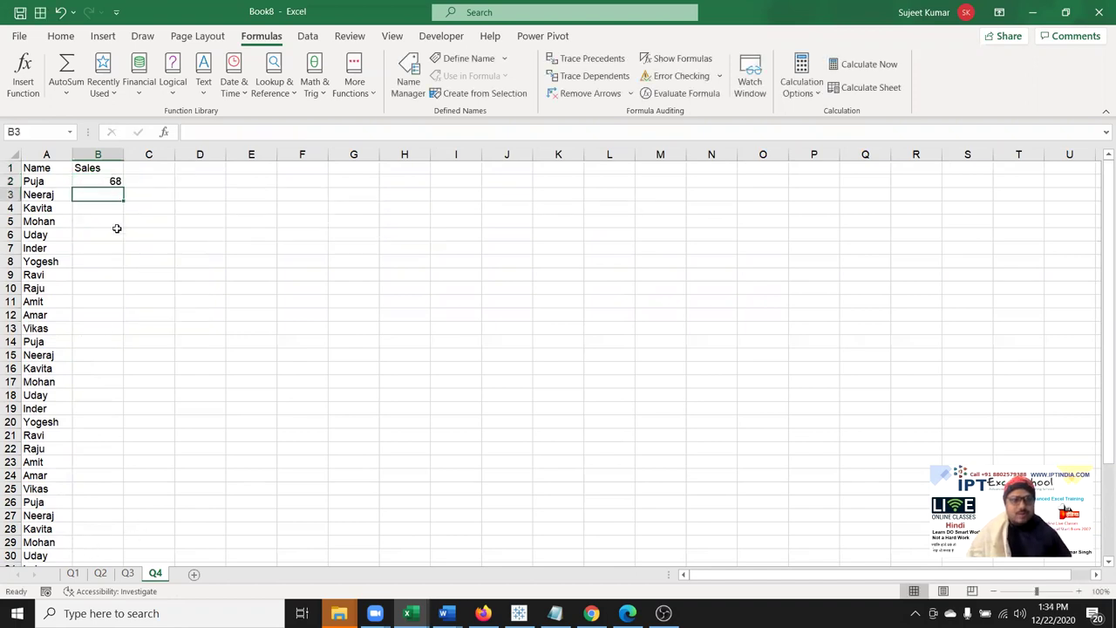
- Fill the random formula down to row 39 and paste the results back as fixed values
left_click(115, 182)
double_click(124, 187)
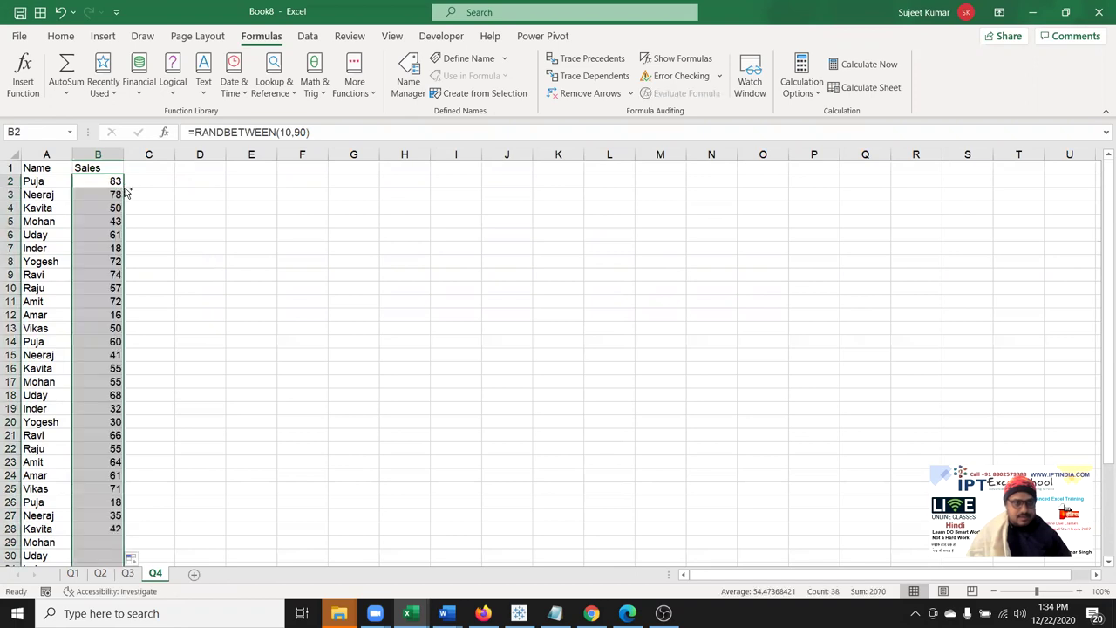
key("ctrl+c")
left_click(61, 35)
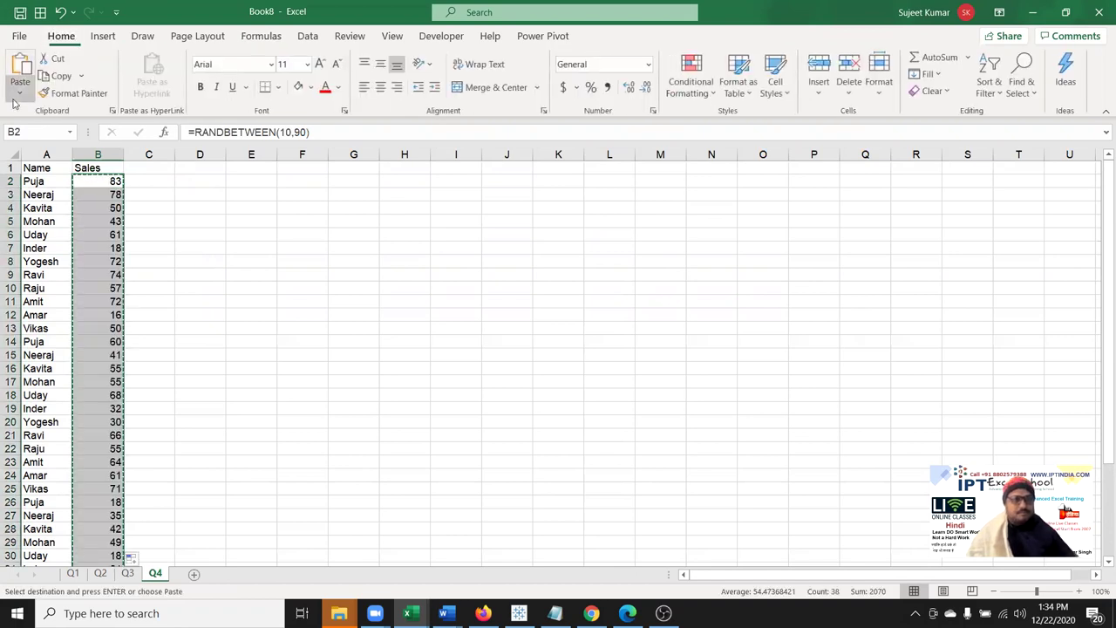
left_click(20, 87)
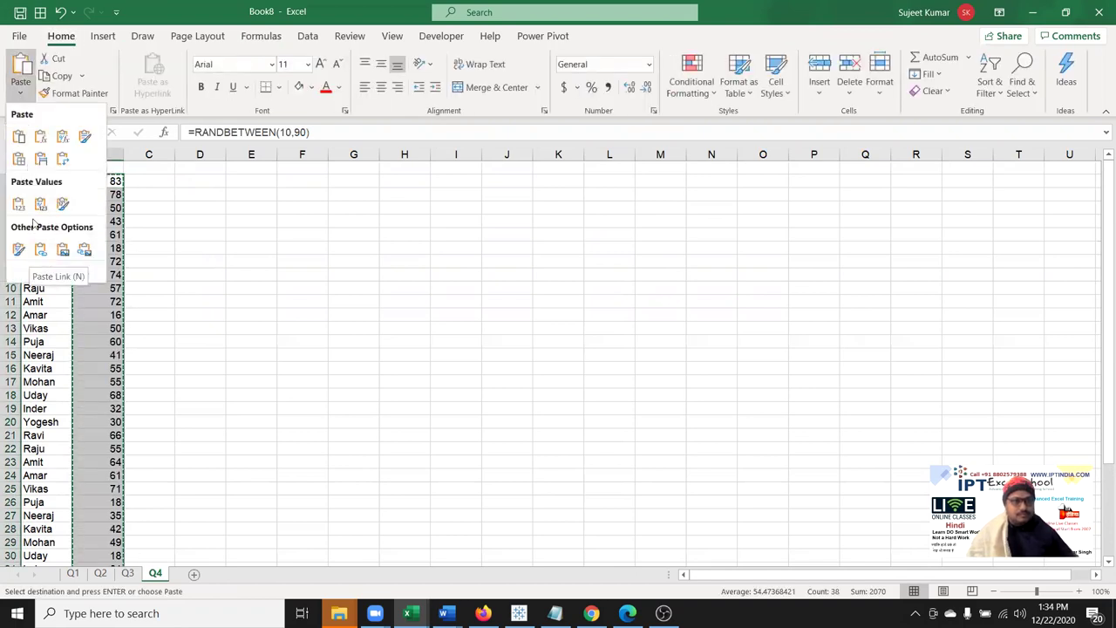
left_click(18, 204)
- Enter Puja in E4 and =VLOOKUP(E4,A:B,2,0) in F4, returning her first sale, 83
left_click(275, 208)
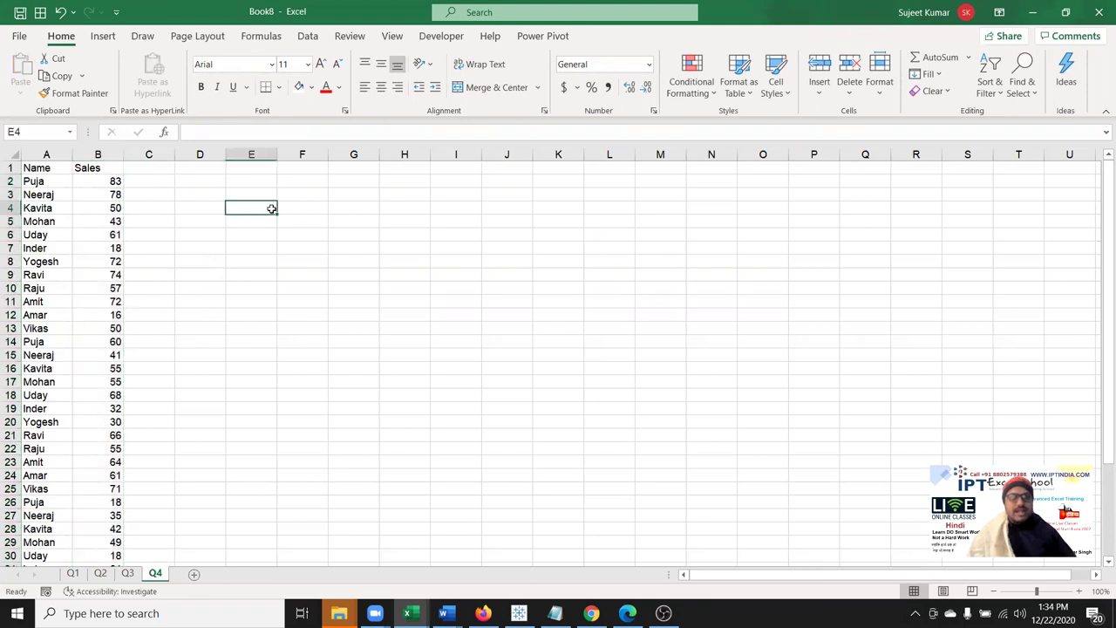
type("Puja")
key("Tab")
type("=vl")
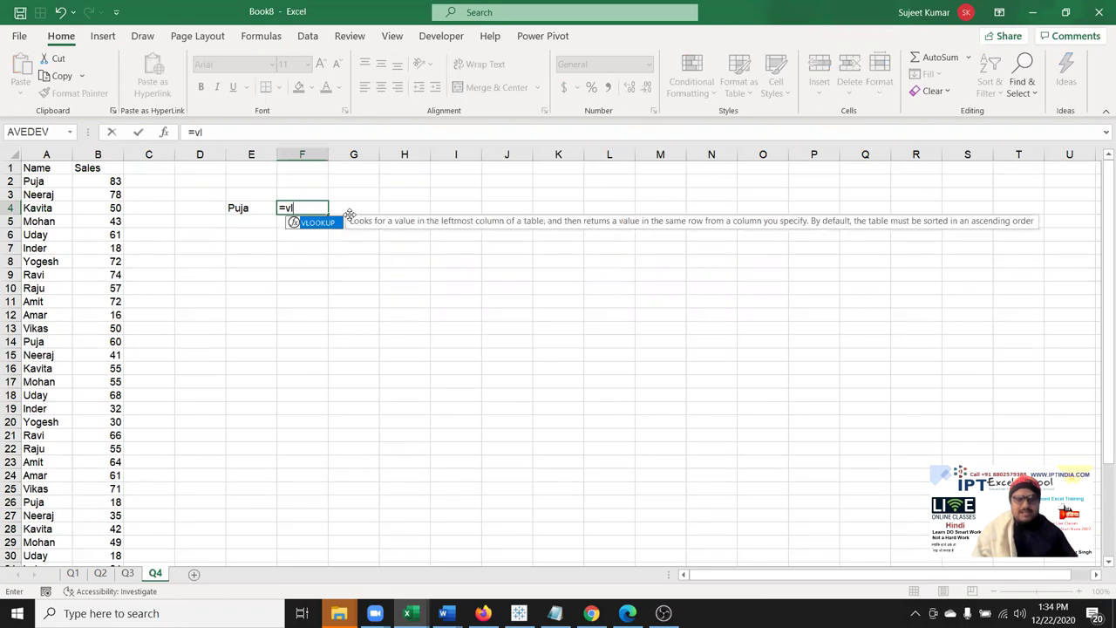
key("Tab")
type("E4,")
key("Left")
key("Left")
key("Left")
key("Left")
key("ctrl+space")
key("shift+Right")
type(",2,")
key("Return")
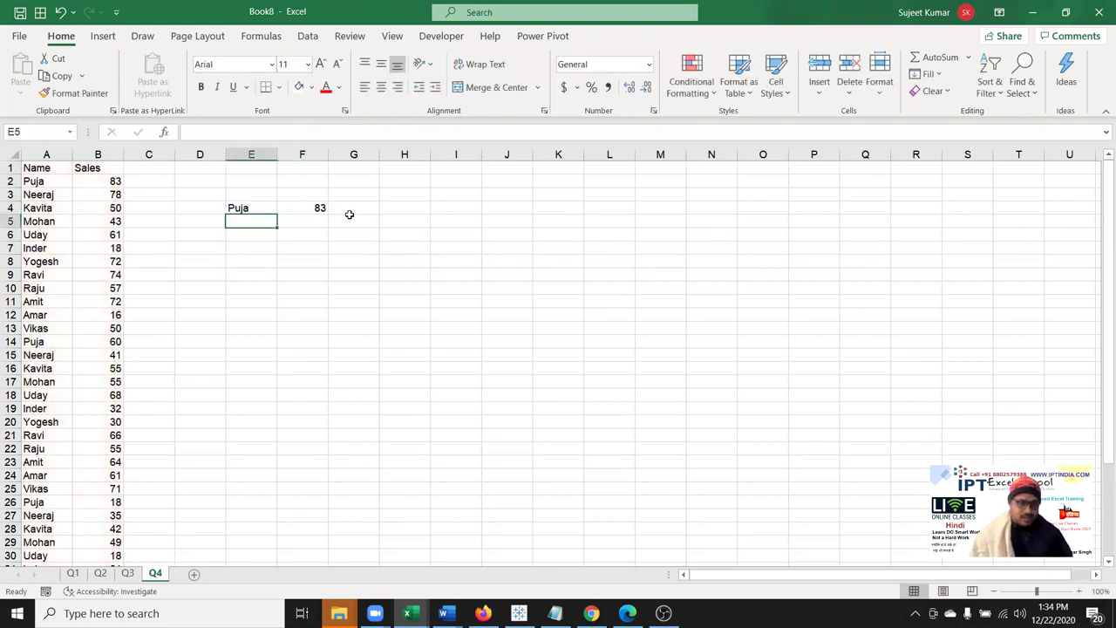
- Check Puja's last entry in row 38 with a sale of 71, then return to C2
key("Left")
key("Left")
key("Left")
key("Left")
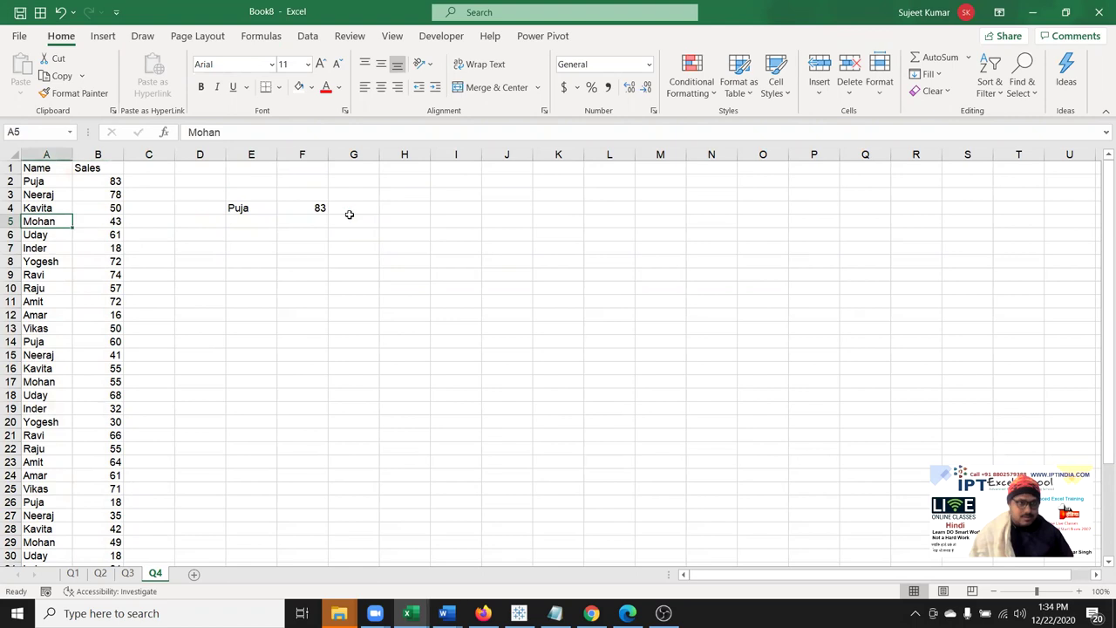
key("ctrl+Down")
key("Down")
key("Up")
key("Up")
key("shift+Right")
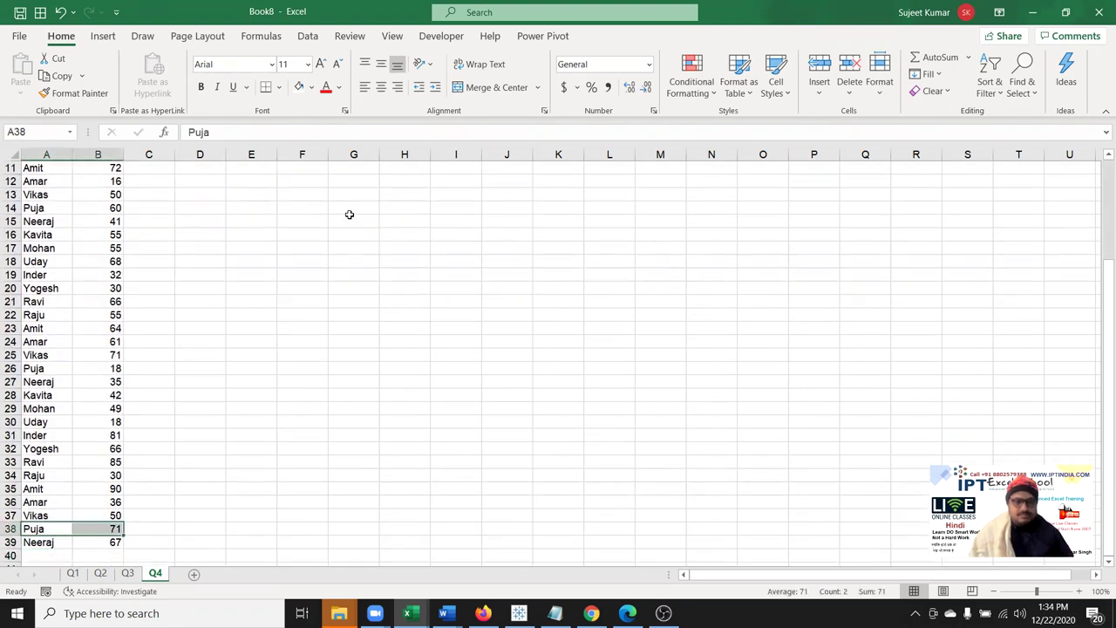
key("ctrl+Home")
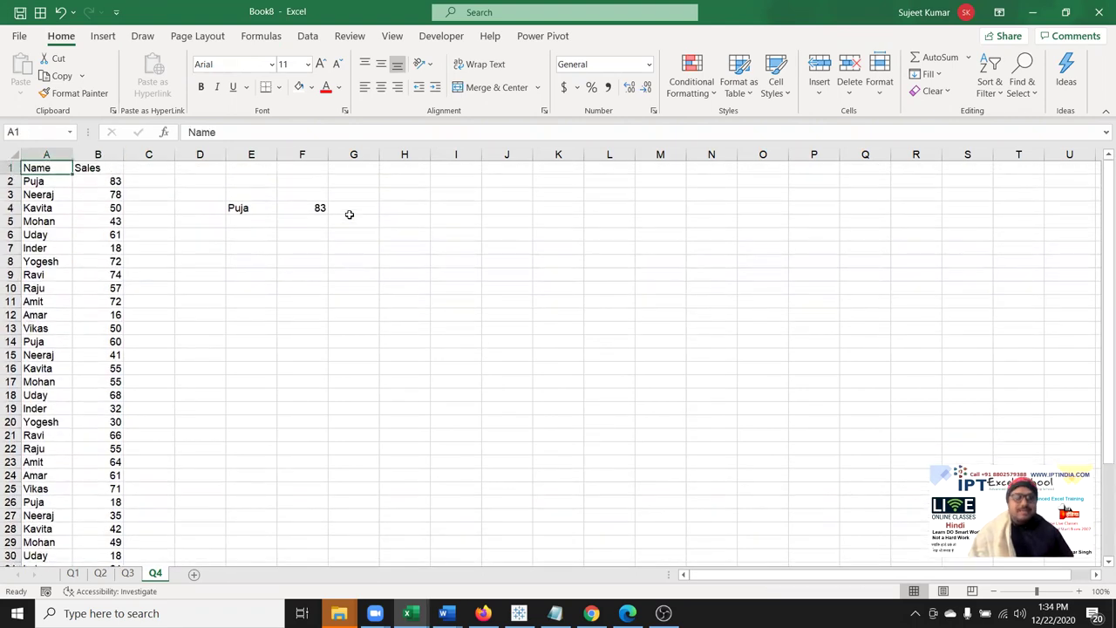
key("Right")
key("Right")
key("Right")
key("Down")
key("Left")
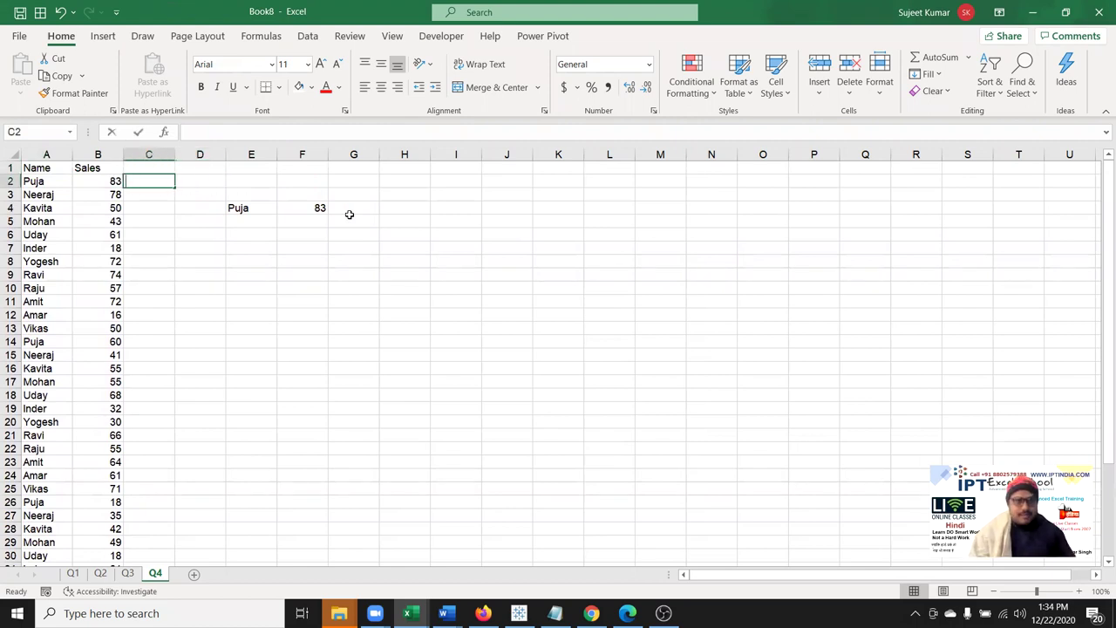
- Enter =IF(A2="puja",ROW()) in C2
type("=IF(")
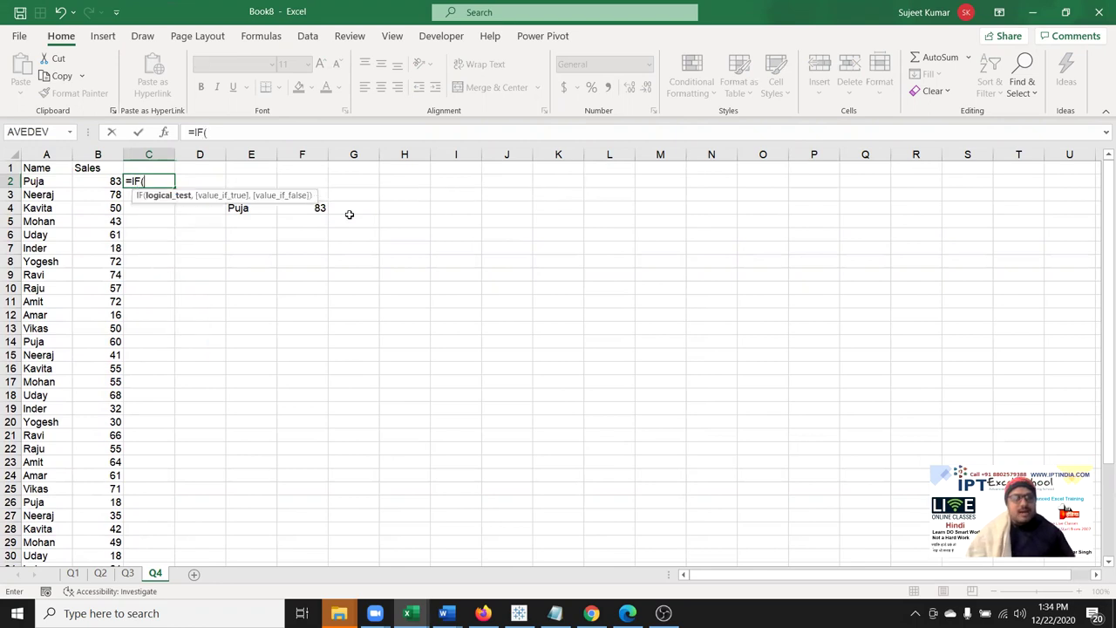
key("Left")
key("Left")
type("=")
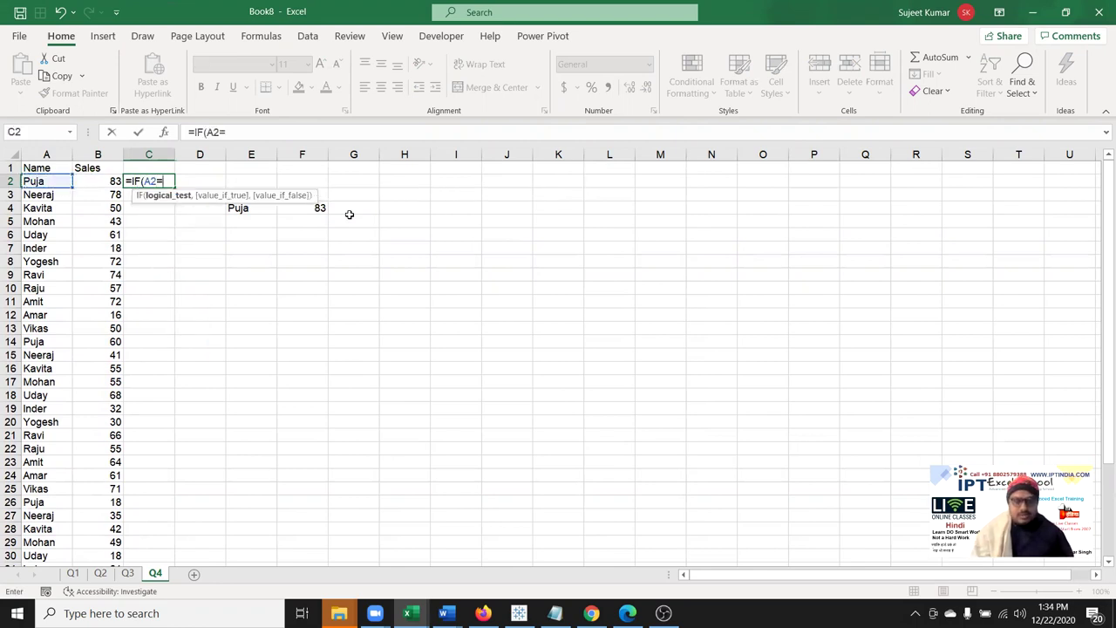
type("\"puja\",row")
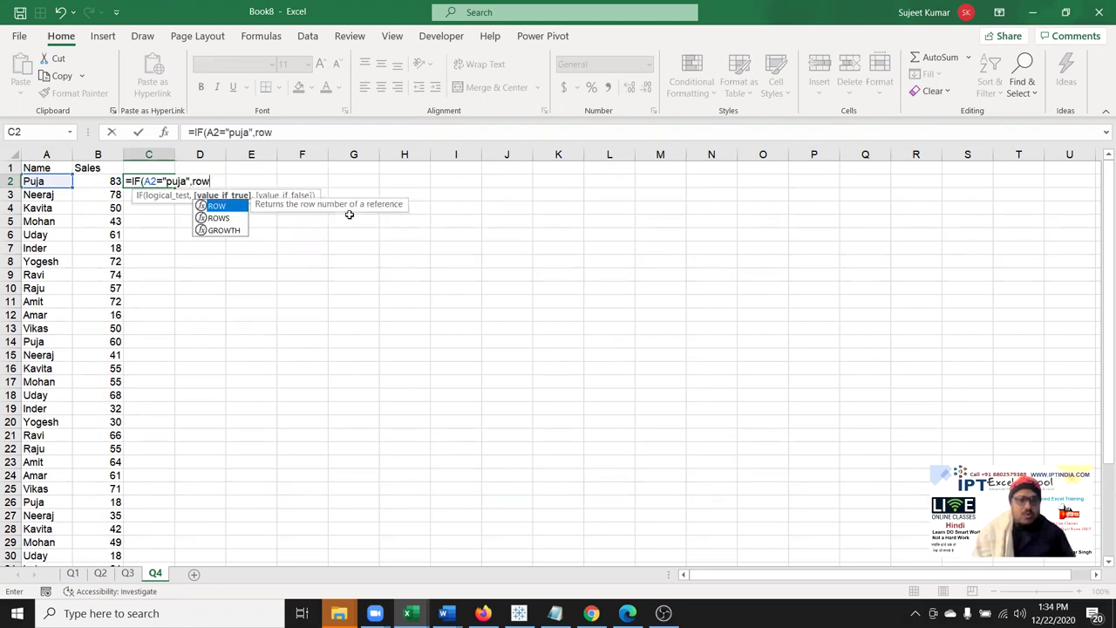
key("Tab")
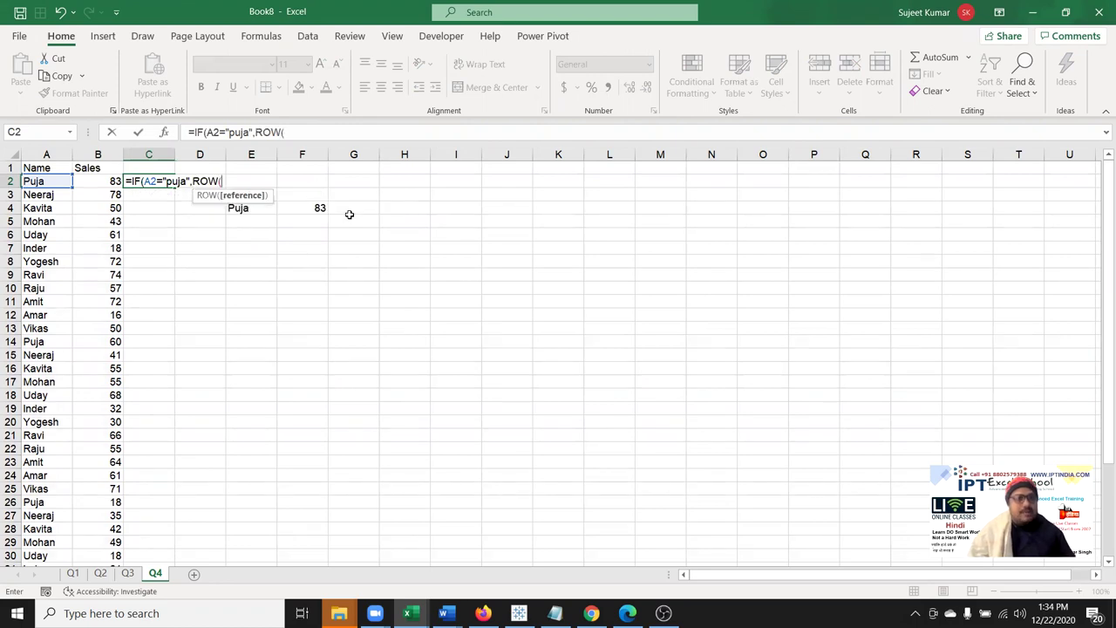
type(")")
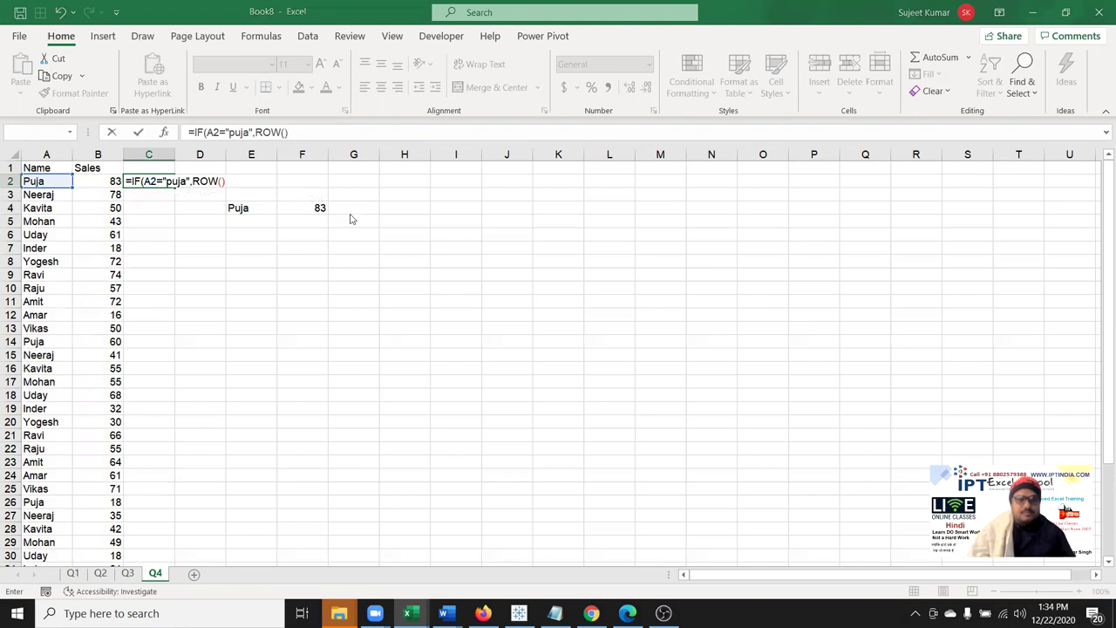
key("Return")
key("Return")
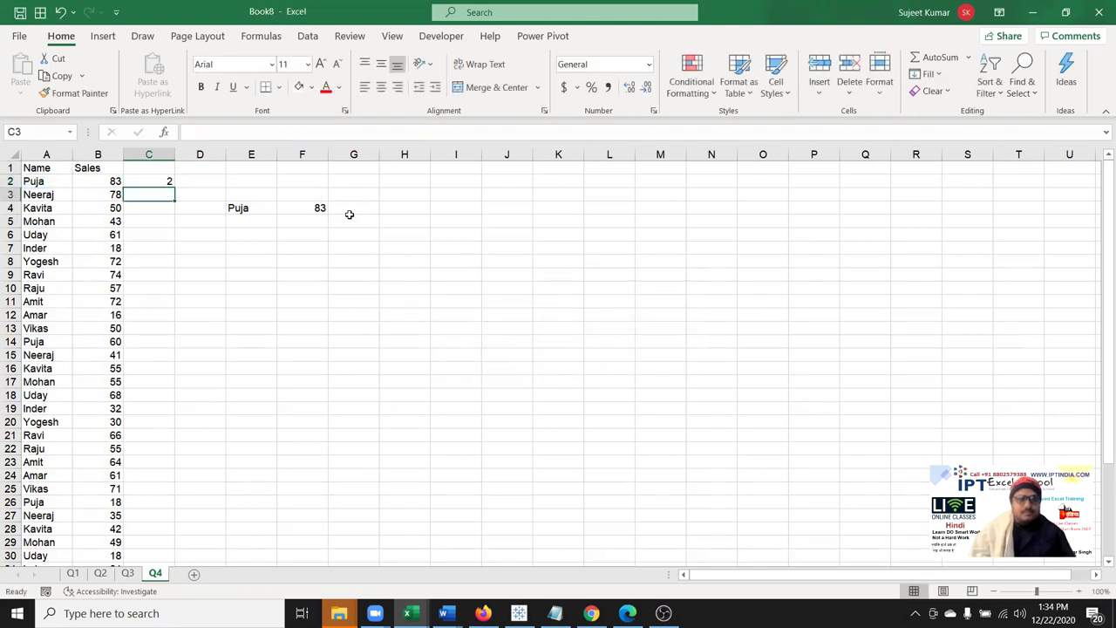
- Fill the helper formula down column C and start a MAX formula in D5
key("Up")
double_click(176, 188)
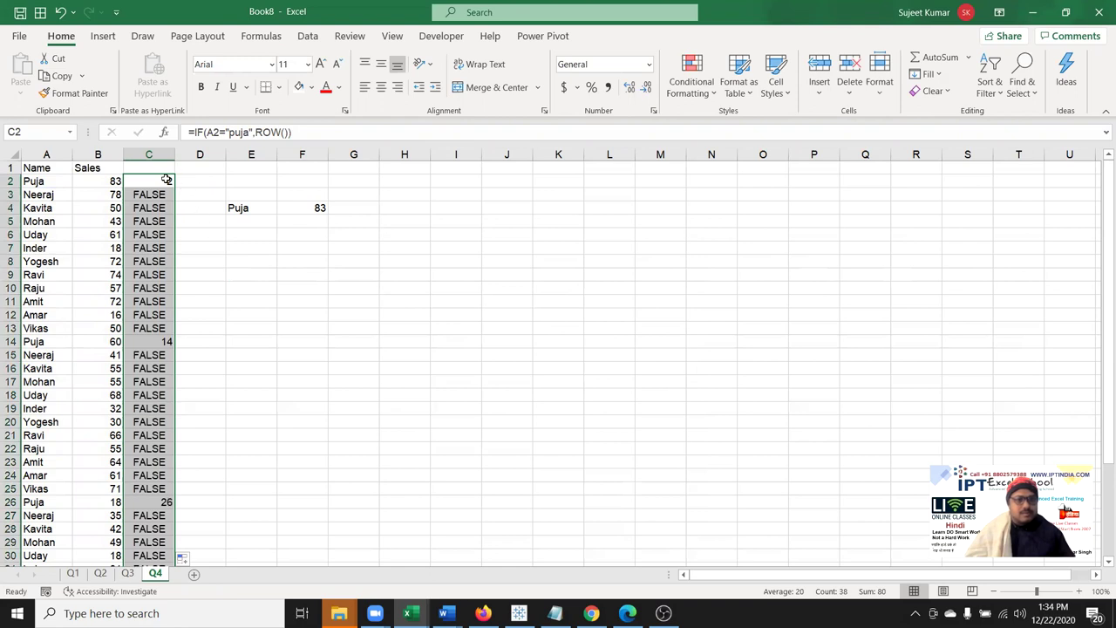
left_click(167, 180)
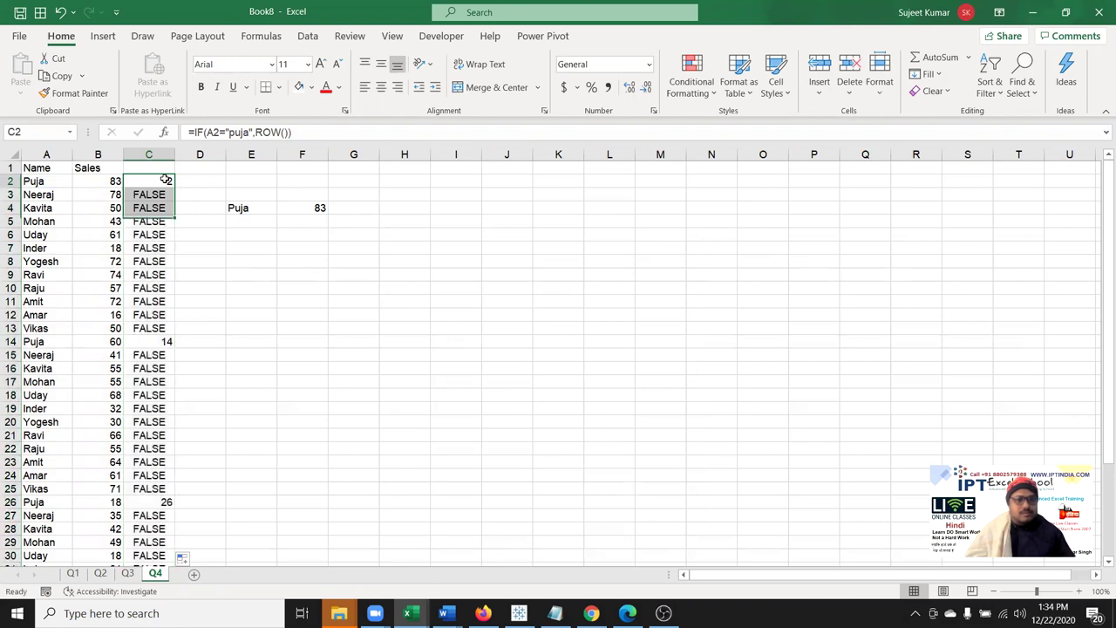
left_click(221, 222)
type("=")
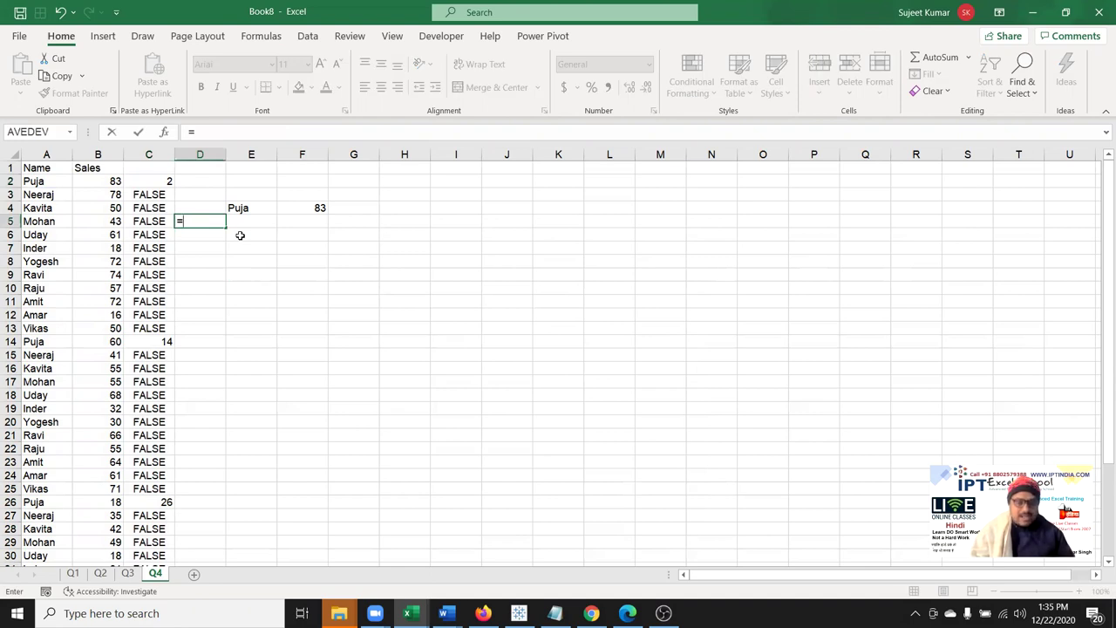
type("max")
- Complete =MAX(C:C) in D5, giving the last Puja row, 38
key("Tab")
key("Left")
key("ctrl+space")
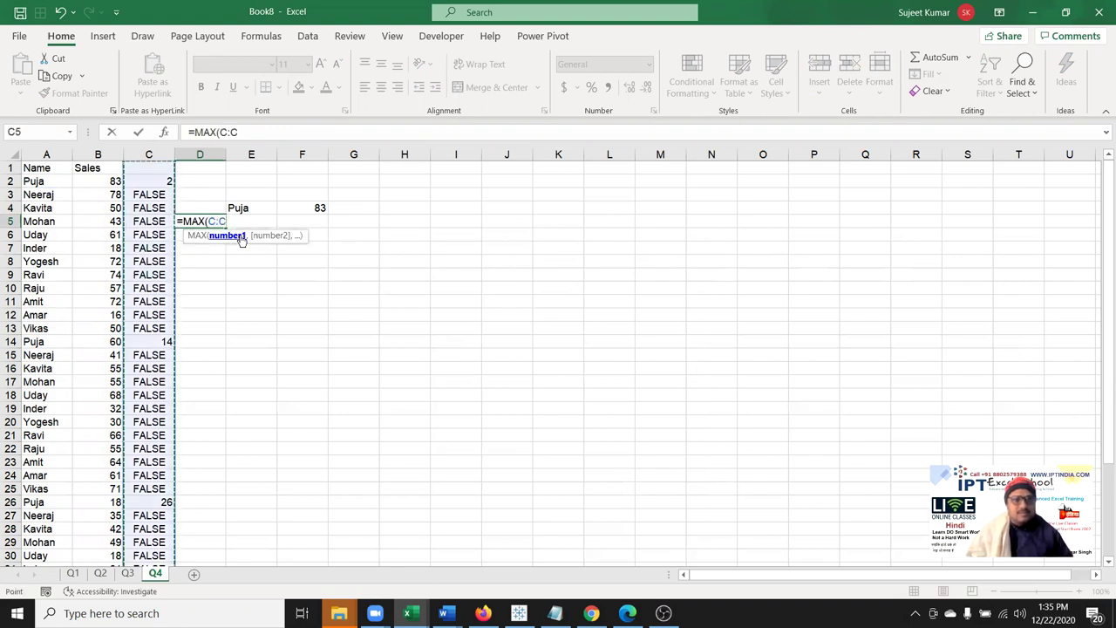
key("Return")
- Enter =INDEX(A:B,D5,2) in E5 to return Puja's last sale
key("Up")
key("Right")
type("=")
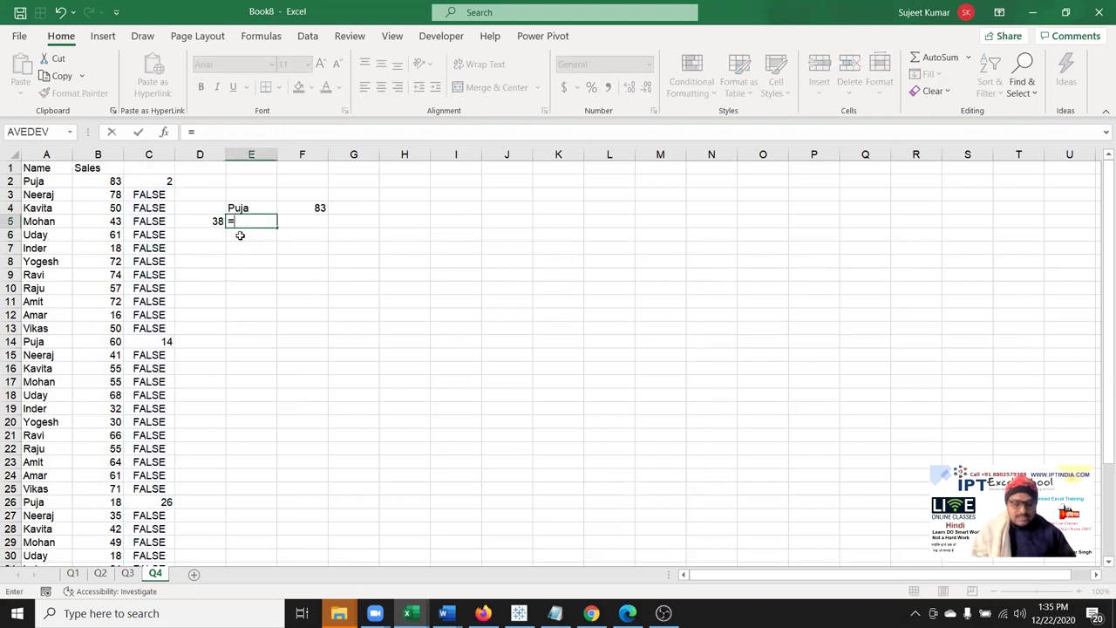
type("ind")
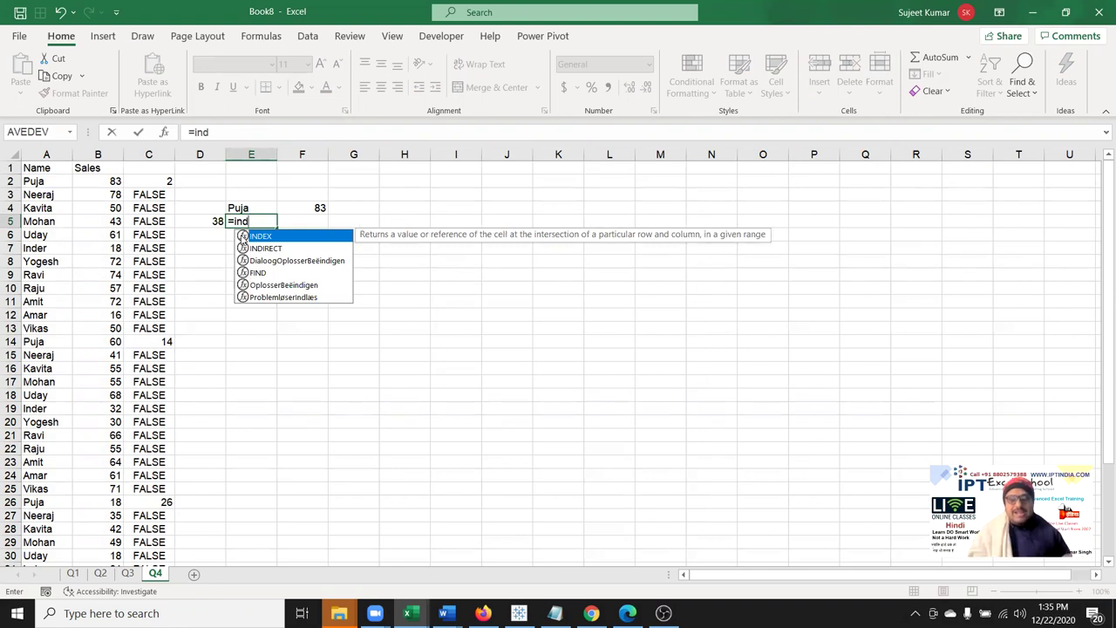
double_click(243, 237)
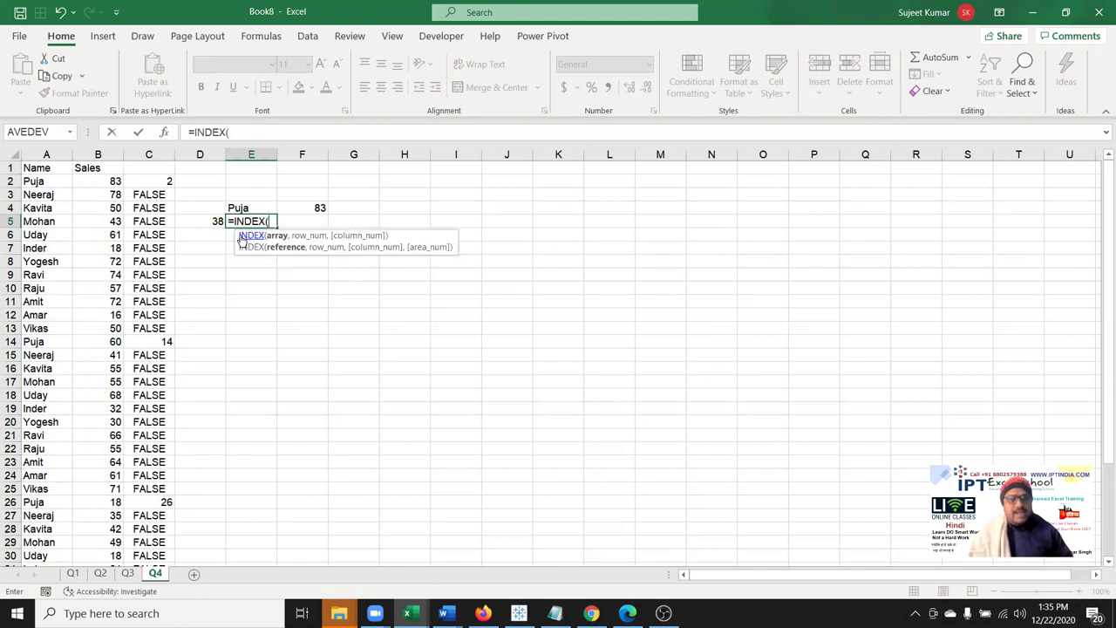
key("Left")
key("Left")
key("Left")
key("Left")
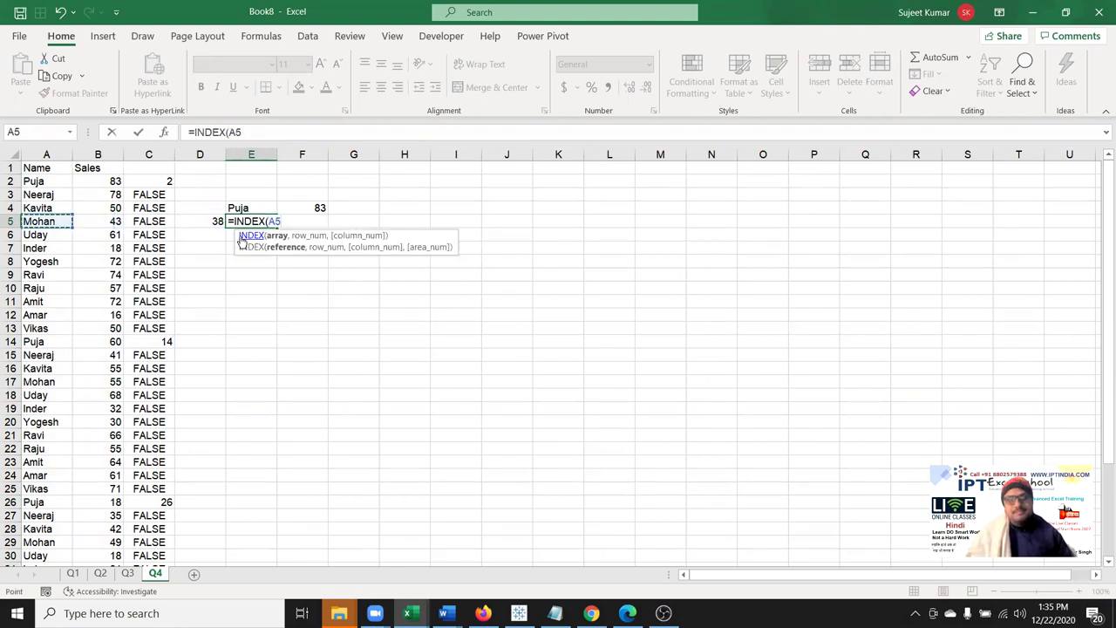
key("ctrl+space")
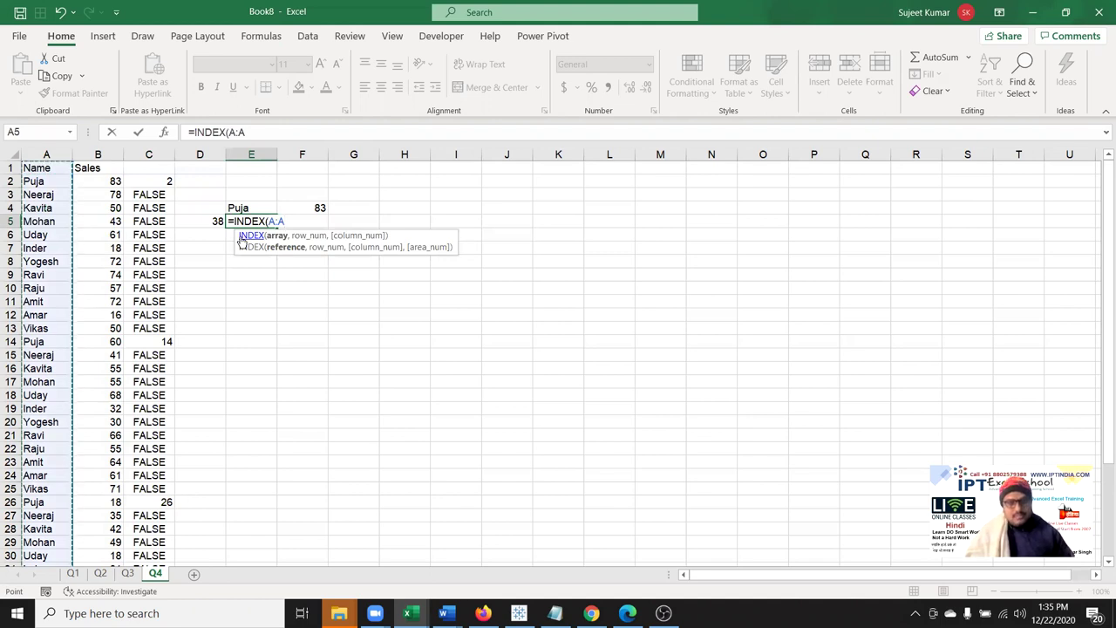
key("shift+Right")
type(",")
key("Left")
type(",2")
key("Return")
- Confirm E5's 71 matches B38 and compare it with VLOOKUP's 83 in F4
key("Up")
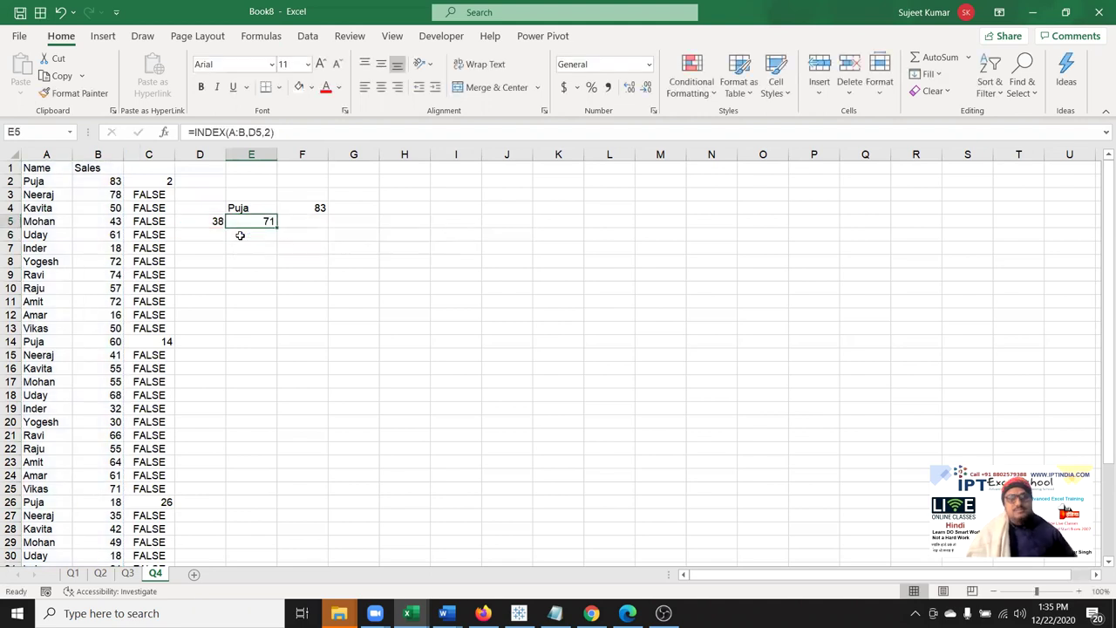
scroll(130, 483, "down", 5)
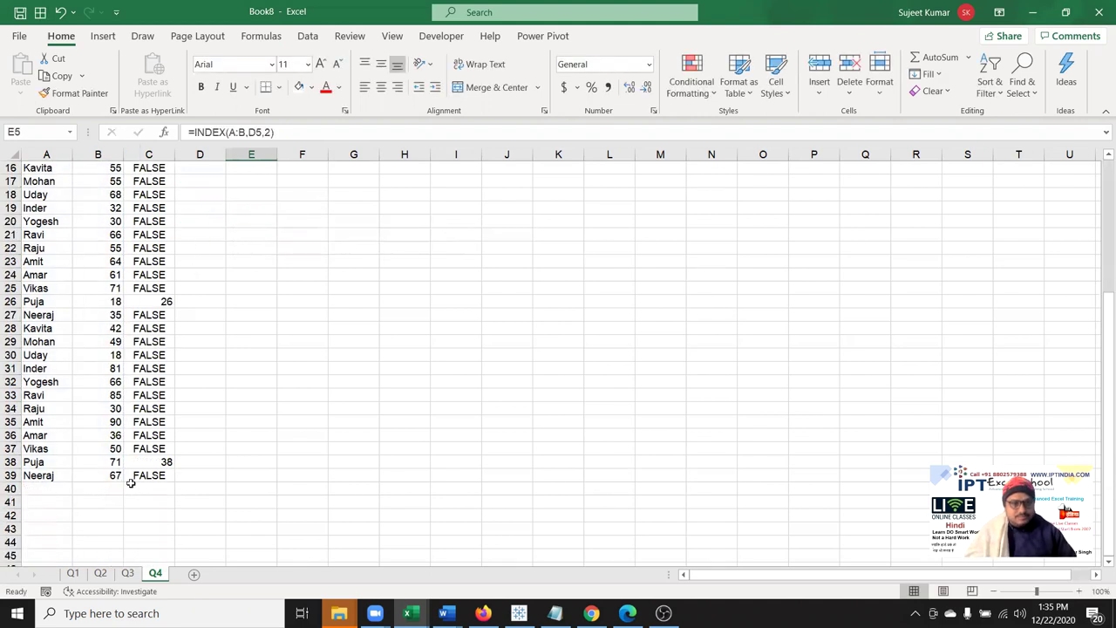
left_click(102, 461)
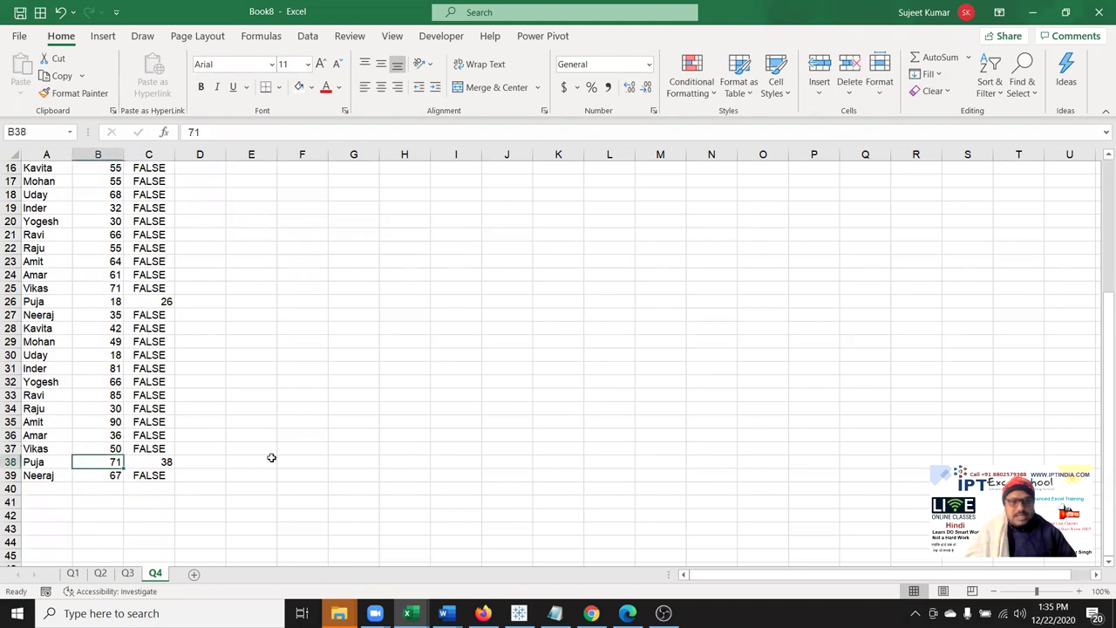
scroll(313, 396, "up", 5)
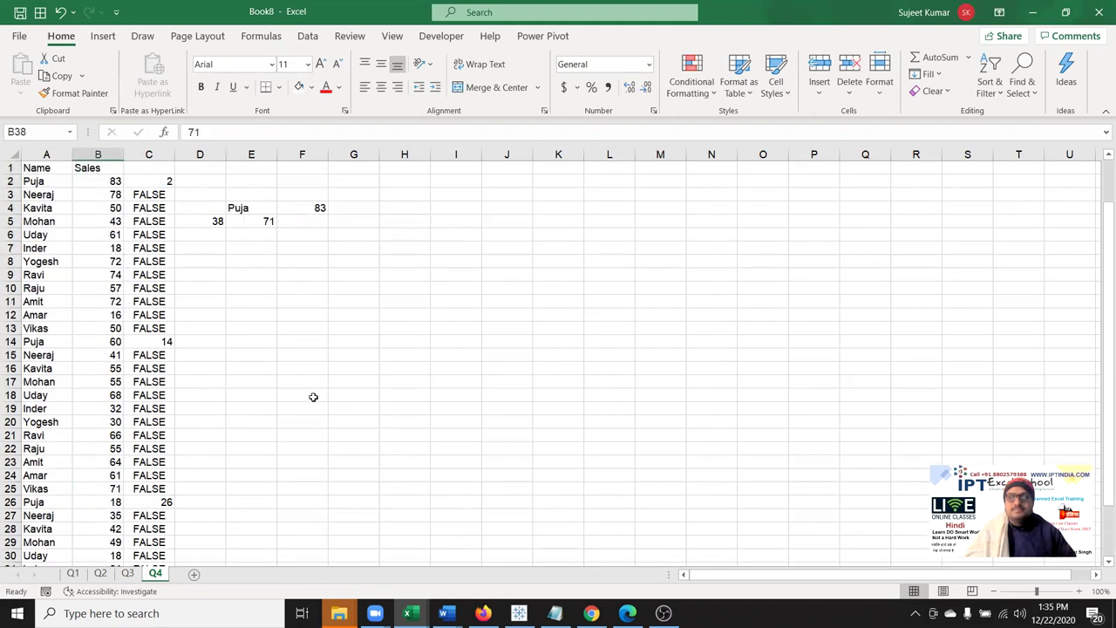
left_click(321, 210)
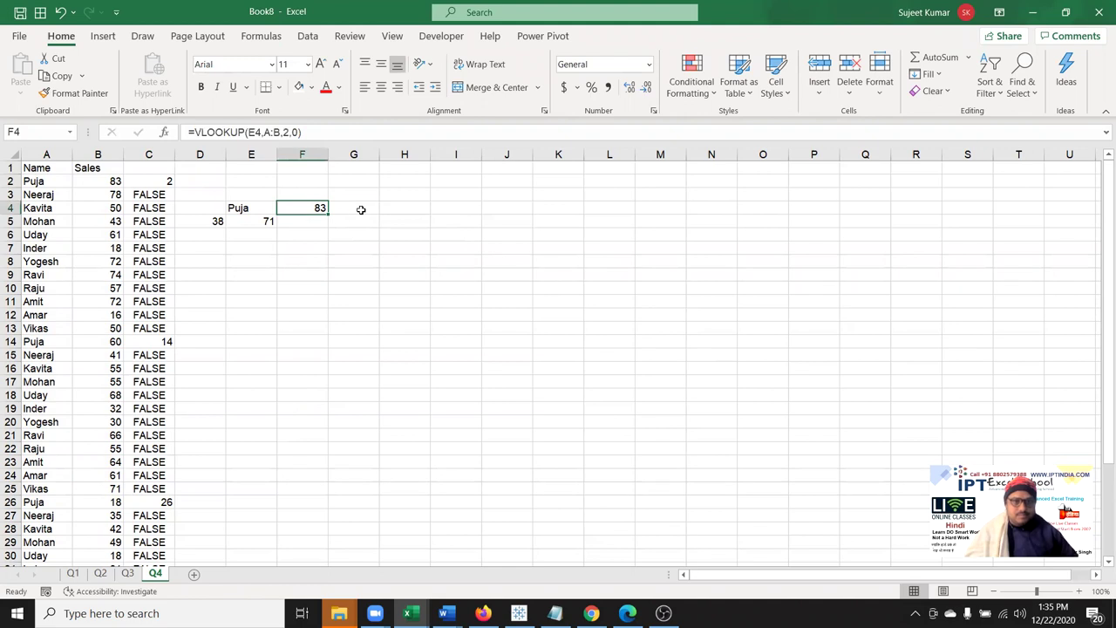
left_click(360, 211)
- Type =MAX(IF(A1:A39=E4,ROW(A1:A39))) in G4 to find Puja's last row
type("=max(")
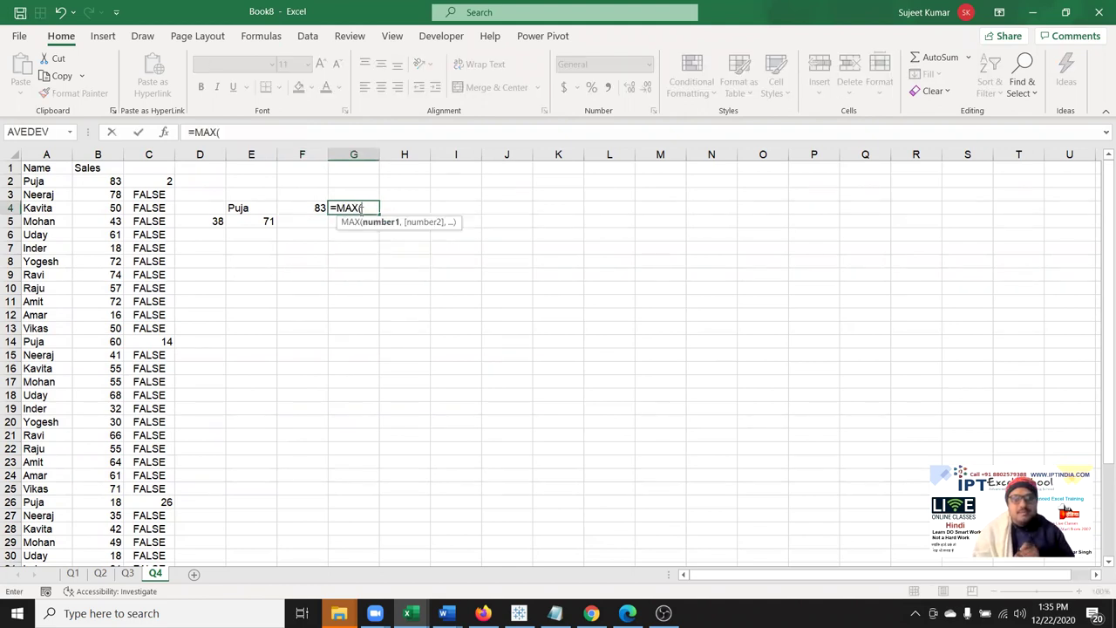
type("if(")
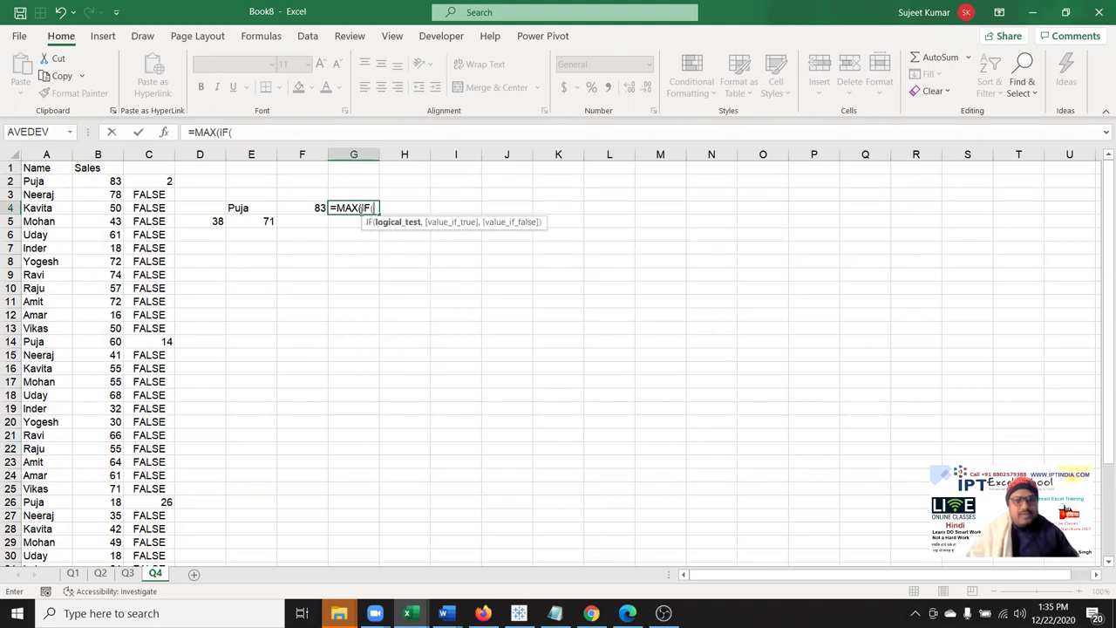
key("Left")
key("Left")
key("Left")
key("Left")
key("Left")
key("Up")
key("Up")
key("Up")
key("ctrl+shift+Down")
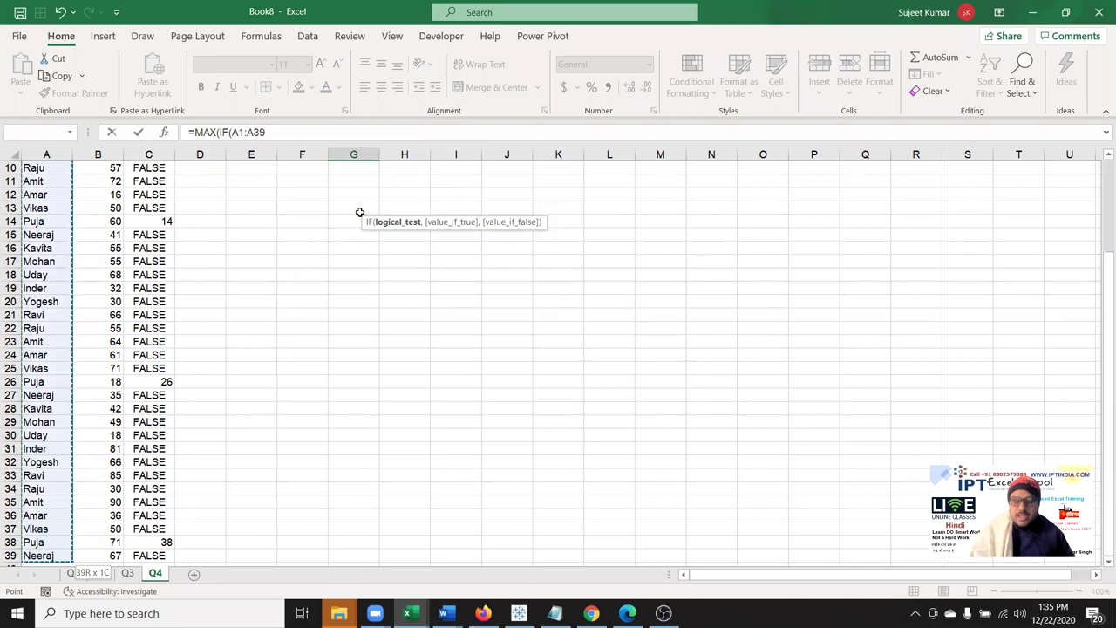
type("=")
key("Up")
key("Up")
key("Down")
key("Down")
key("Left")
key("Left")
type(",")
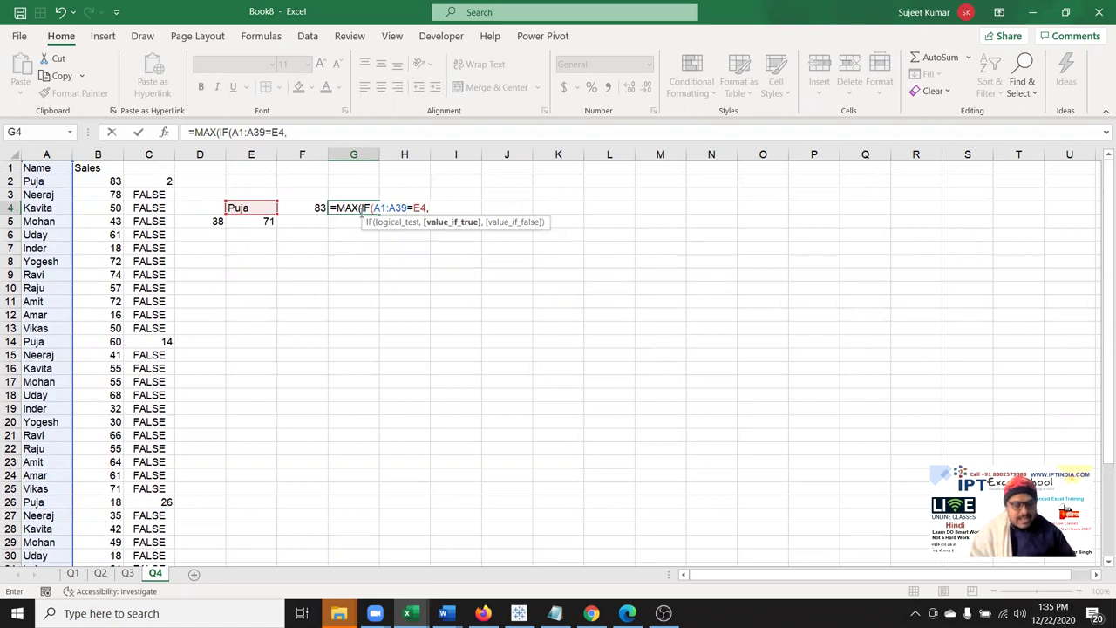
type("row")
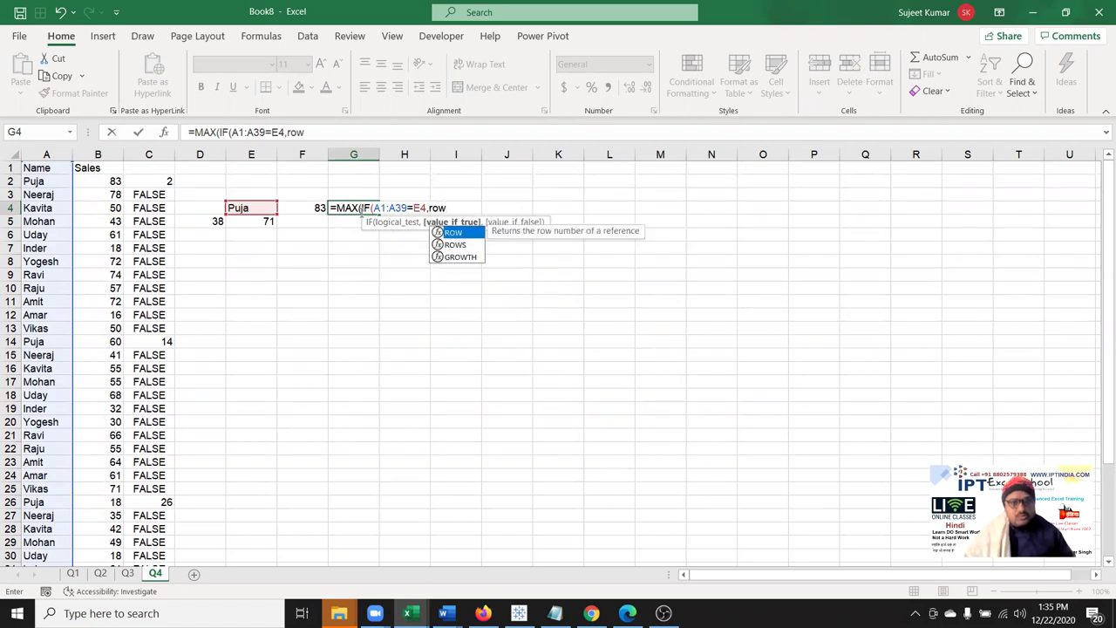
key("Tab")
key("Left")
key("Left")
key("Left")
key("Left")
key("Left")
key("Left")
key("Up")
key("Up")
key("Up")
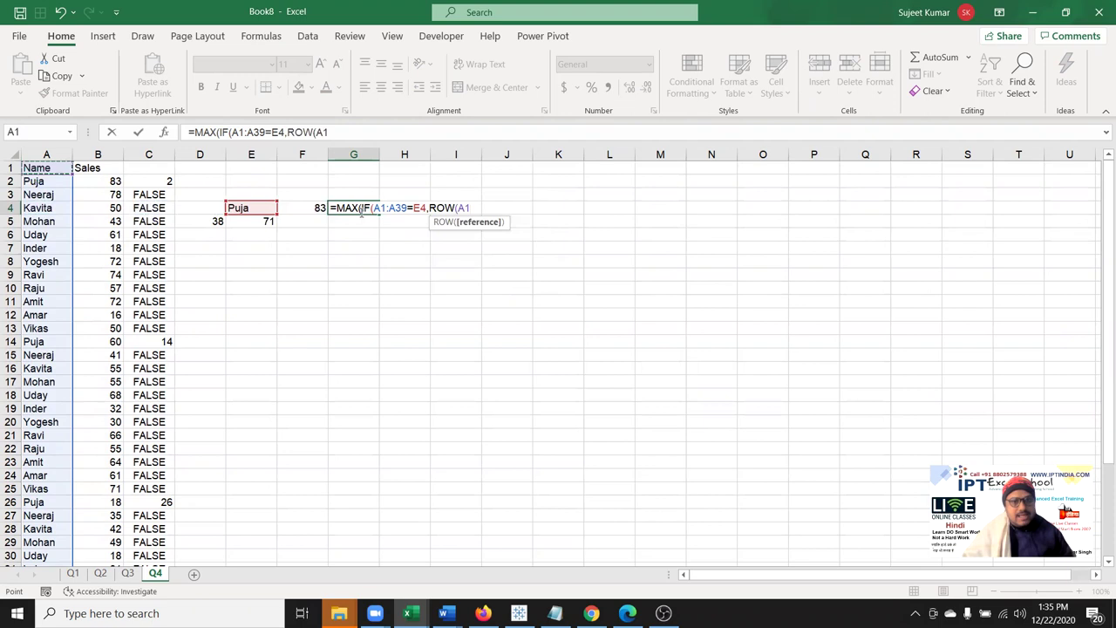
key("ctrl+shift+Down")
type(")")
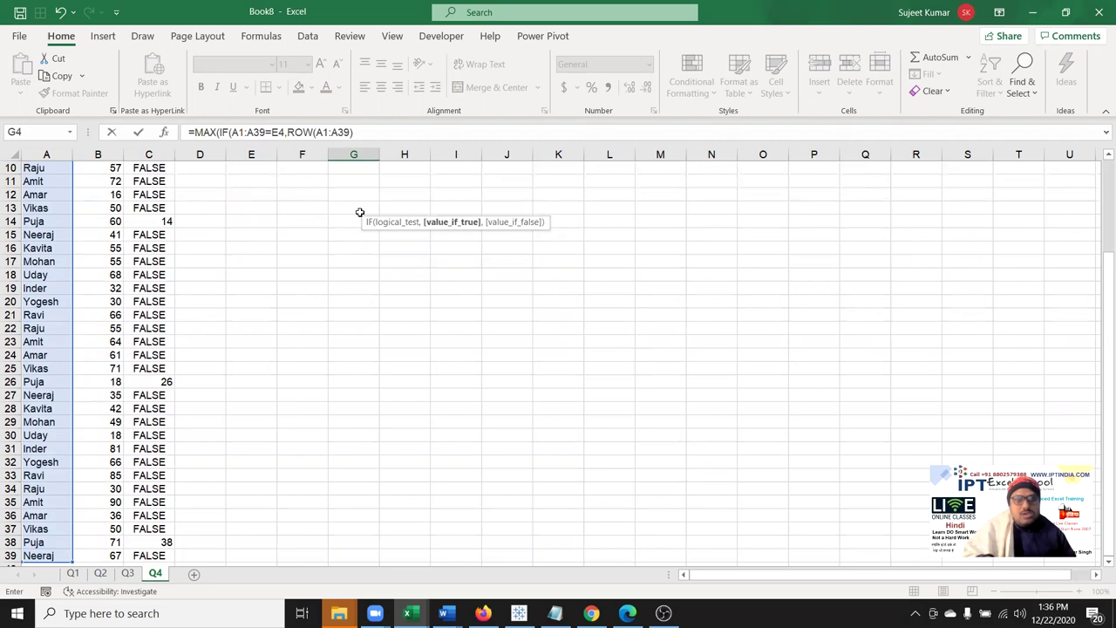
type(")")
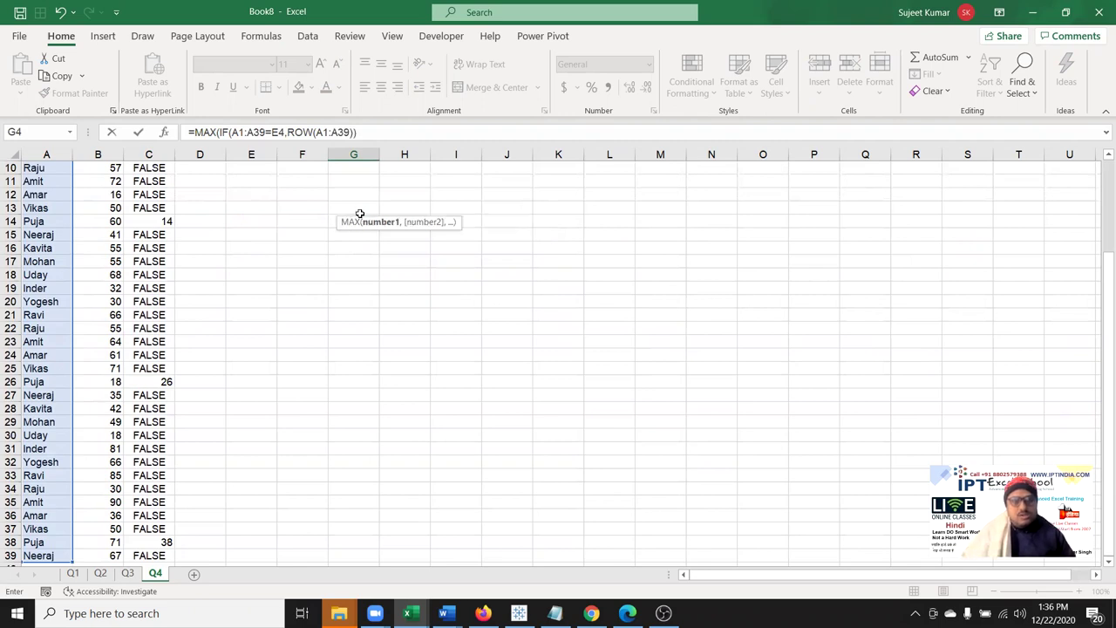
scroll(359, 213, "up", 3)
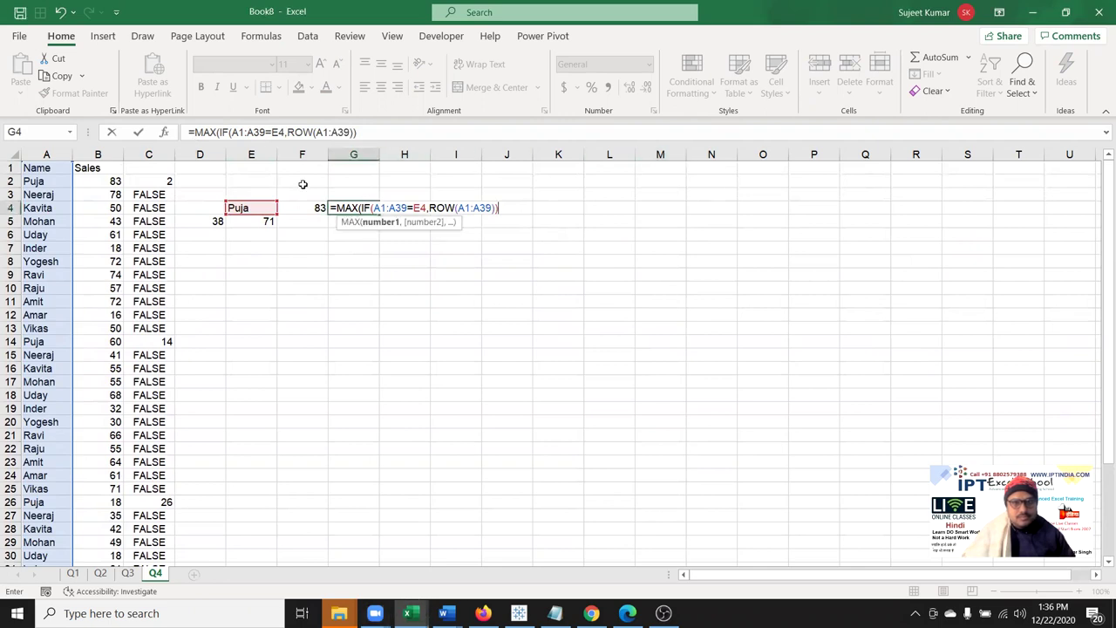
- Wrap the MAX expression in an INDEX function, dismissing the missing-parenthesis warning
left_click(197, 132)
type("ind")
key("Down")
key("Up")
key("Tab")
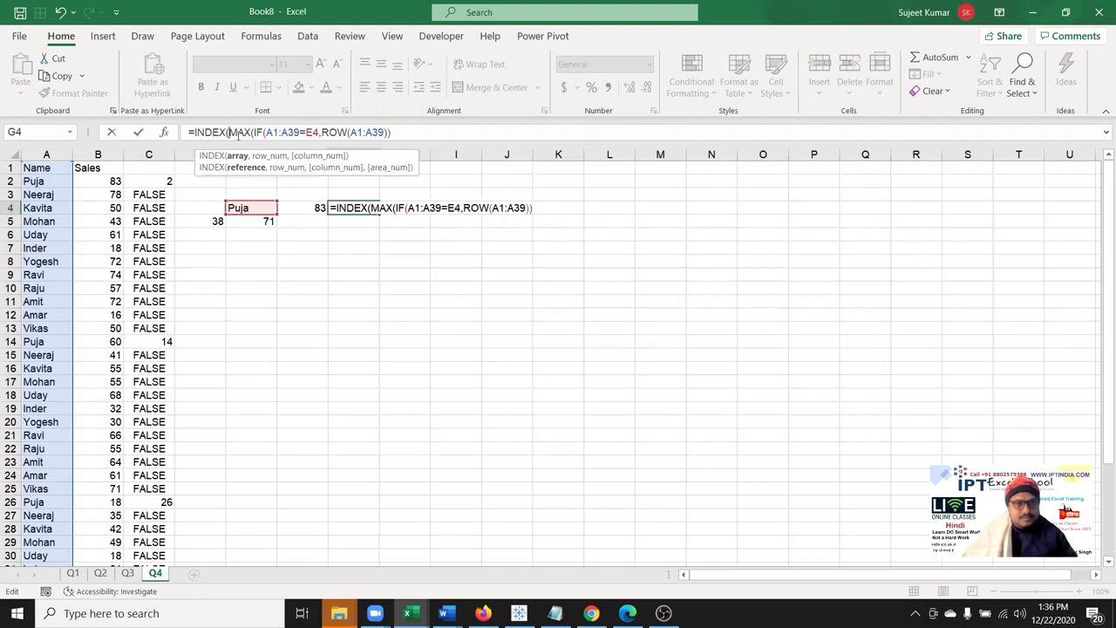
key("End")
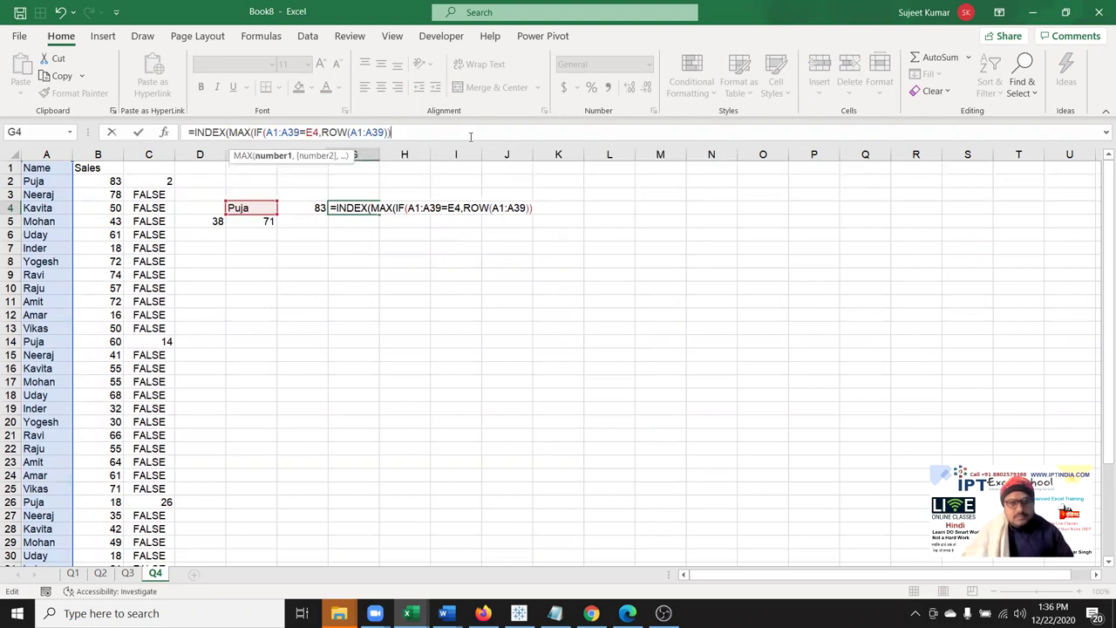
left_click(227, 132)
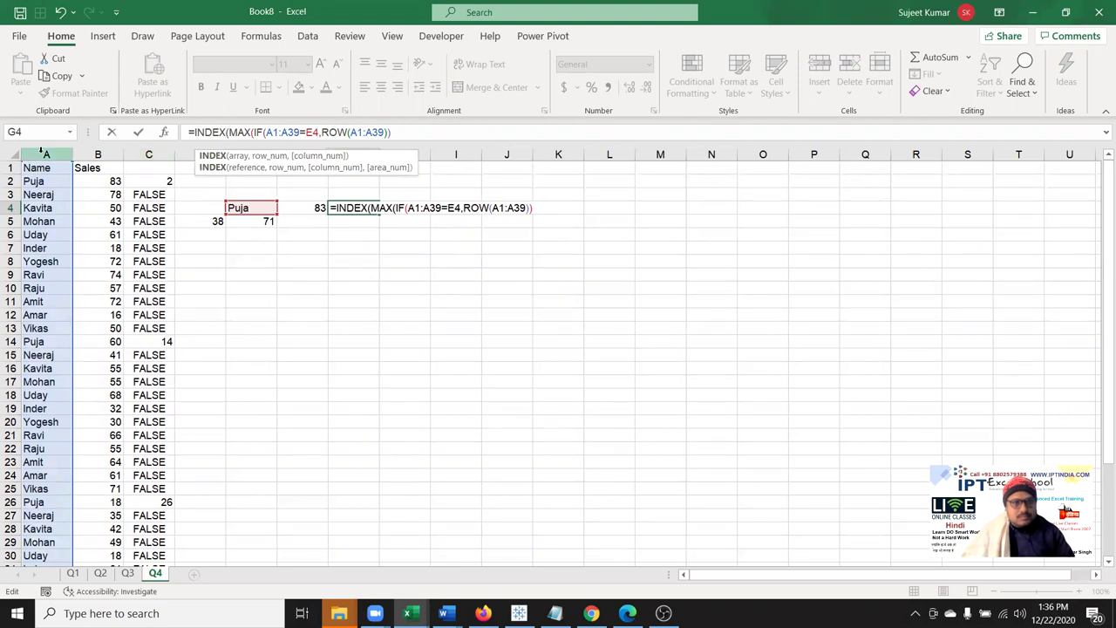
key("Return")
key("Return")
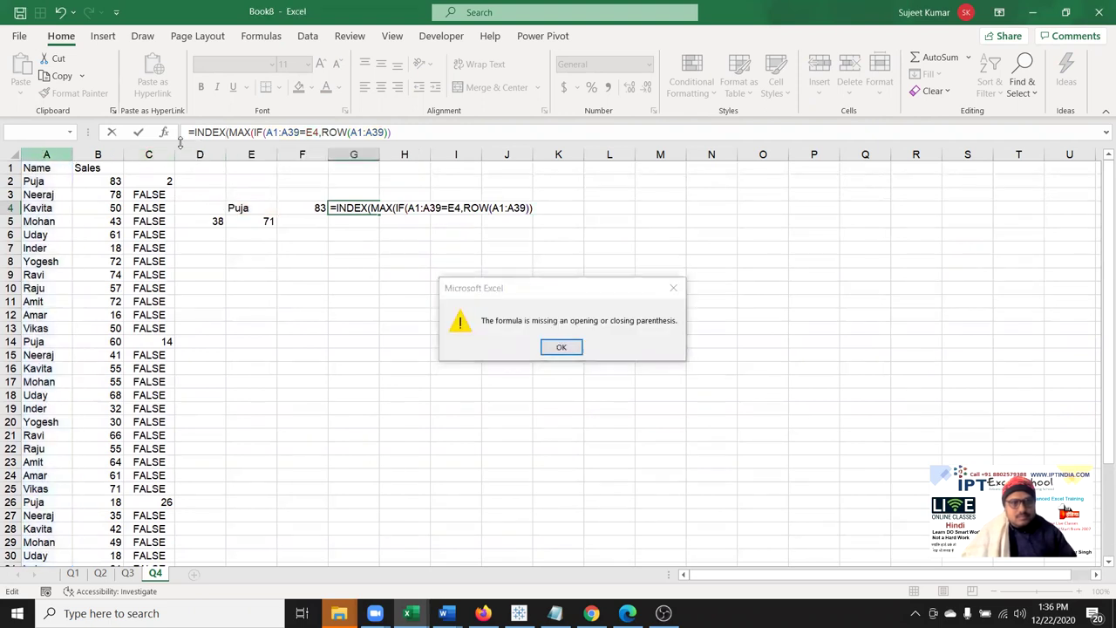
- Set INDEX's range to A:B and column to 2, accepting Excel's correction so G4 shows 71
left_click(48, 155)
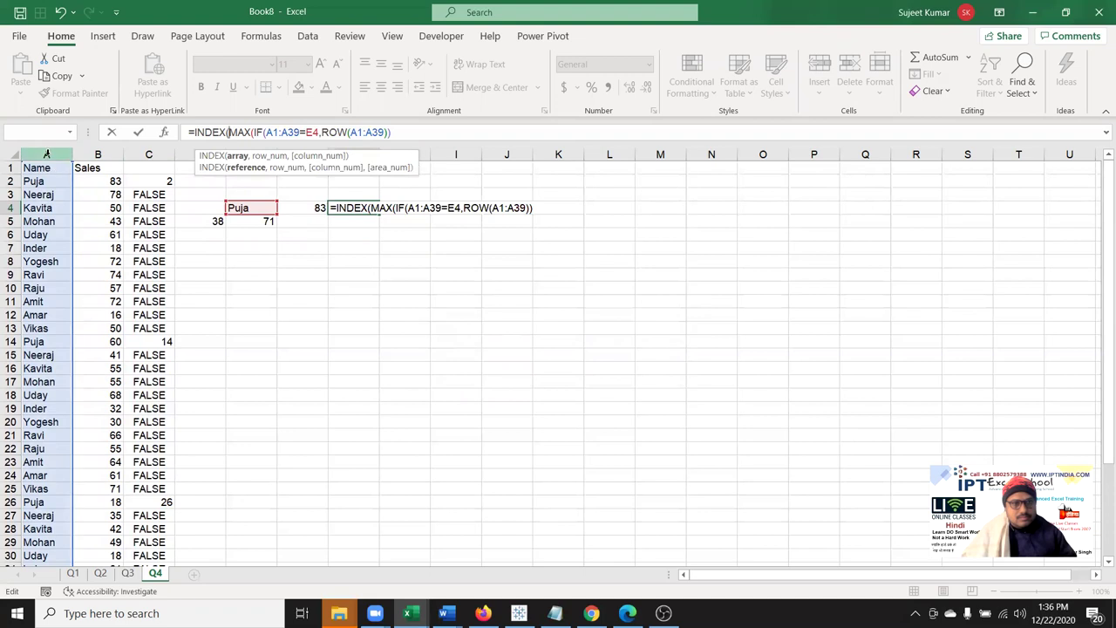
left_click_drag(96, 156, 97, 155)
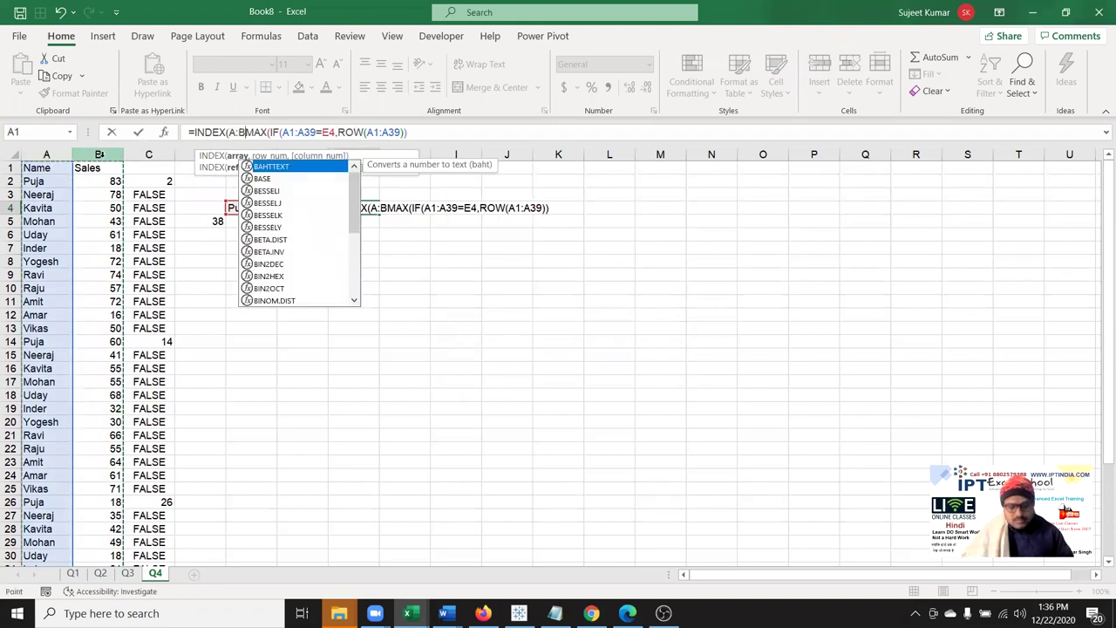
type(",")
left_click(446, 129)
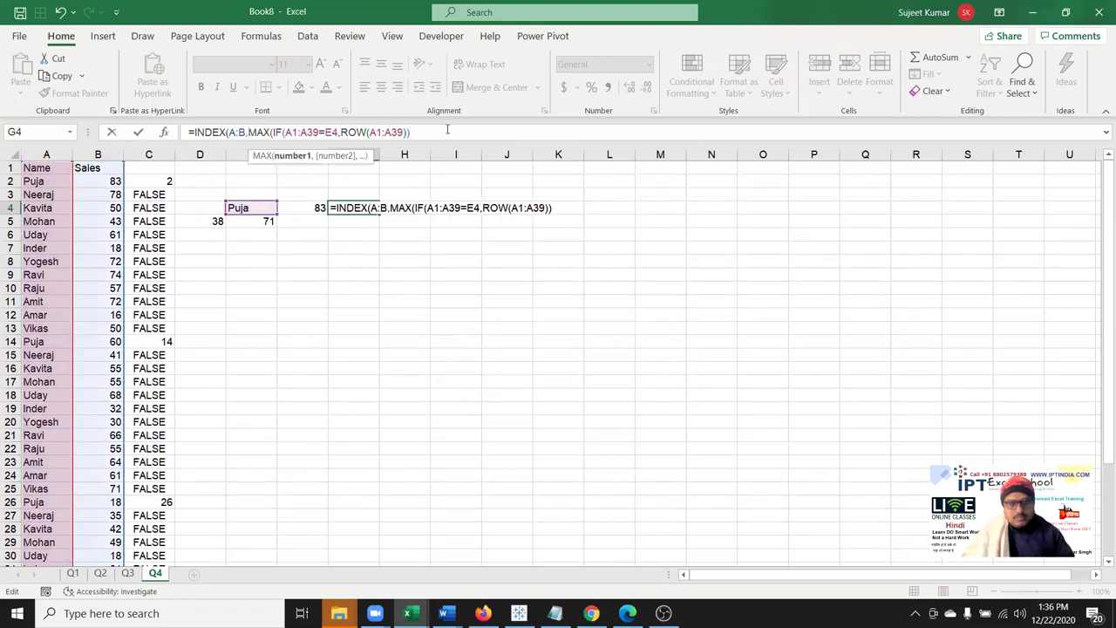
type("),0")
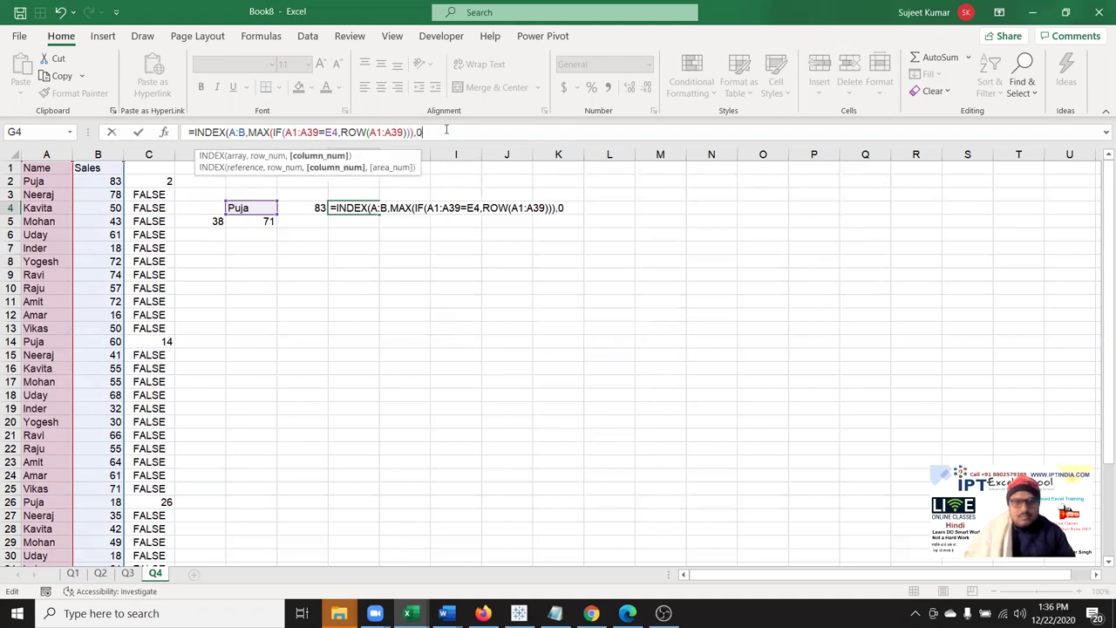
key("BackSpace")
type("2")
key("Return")
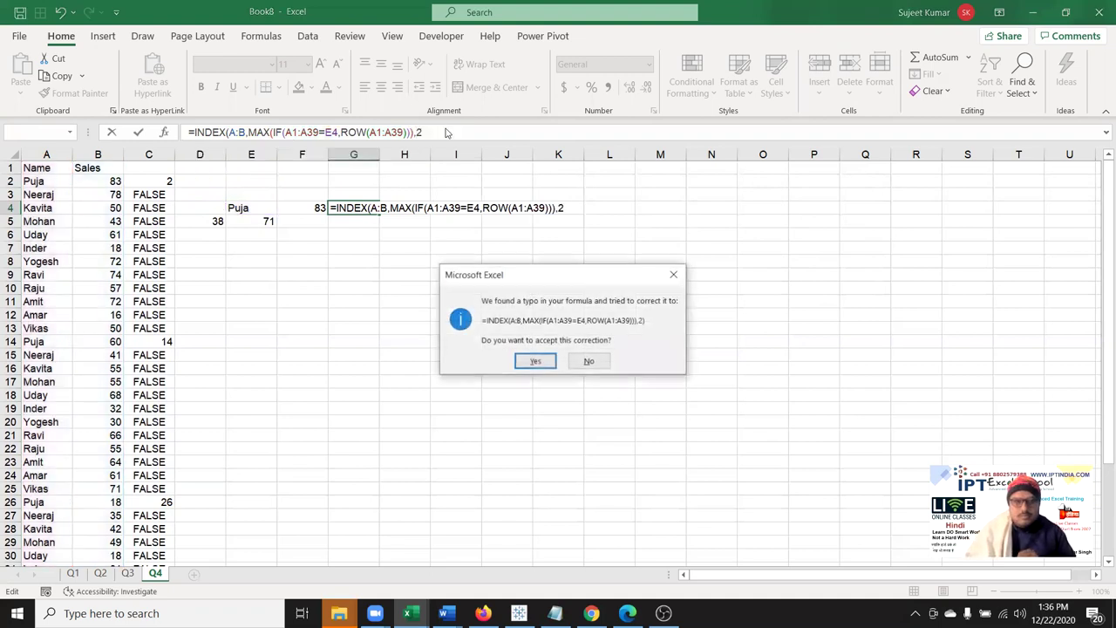
key("Return")
key("Up")
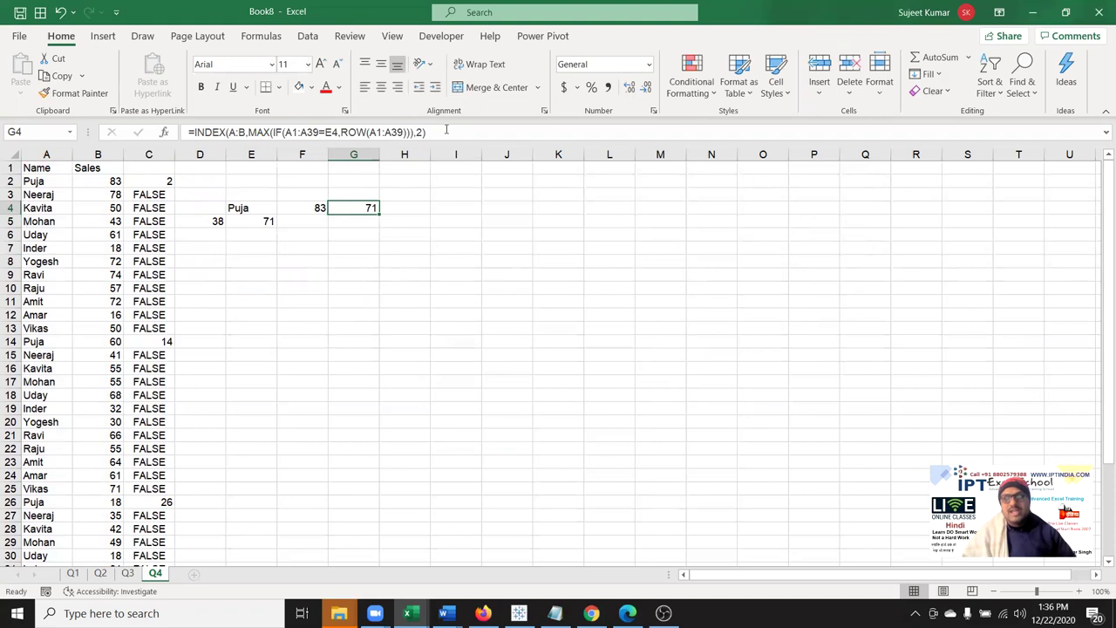